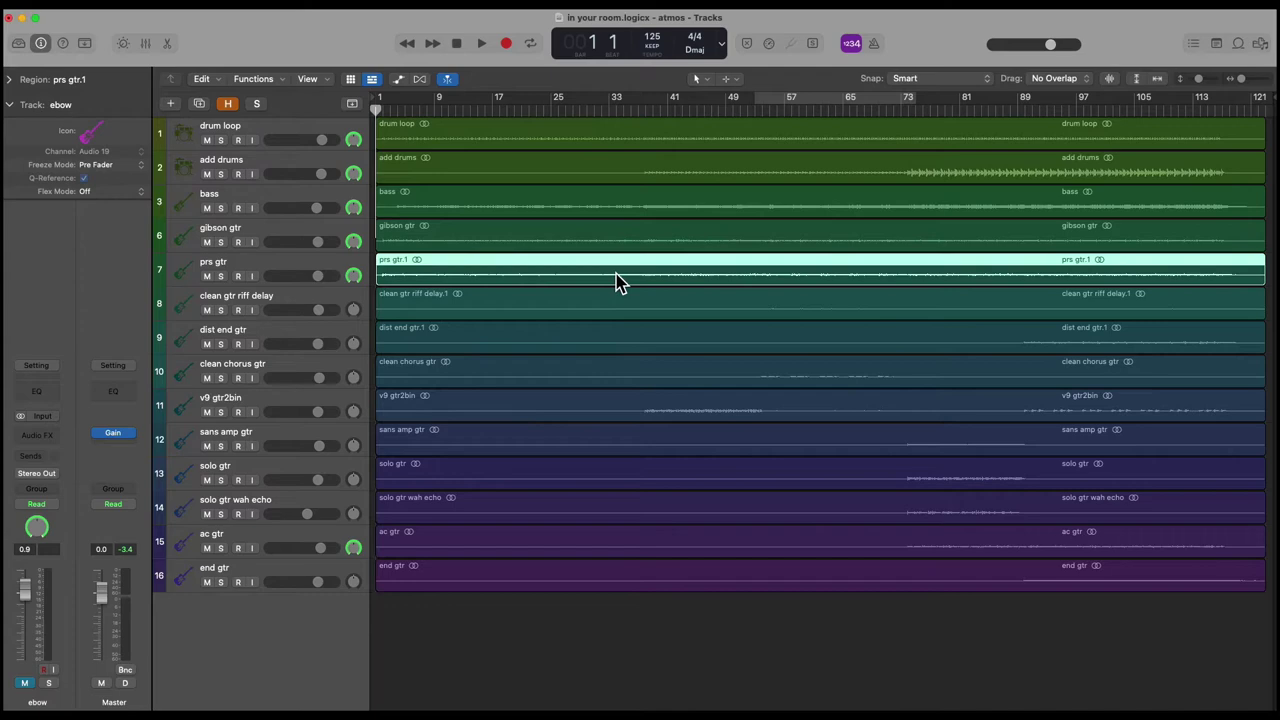
Step: Set the audio I/O buffer size to 512 samples, apply it, and dismiss the plug-in alert
{"action": "key", "text": "x"}
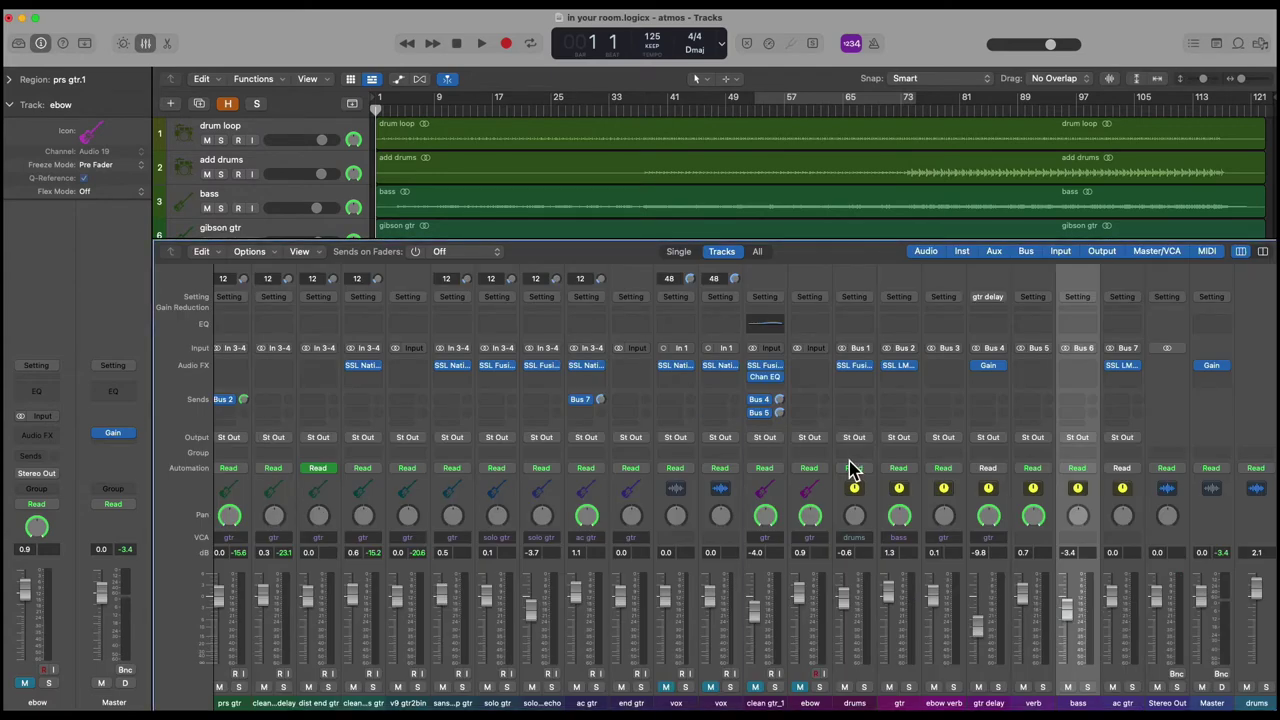
{"action": "key", "text": "x"}
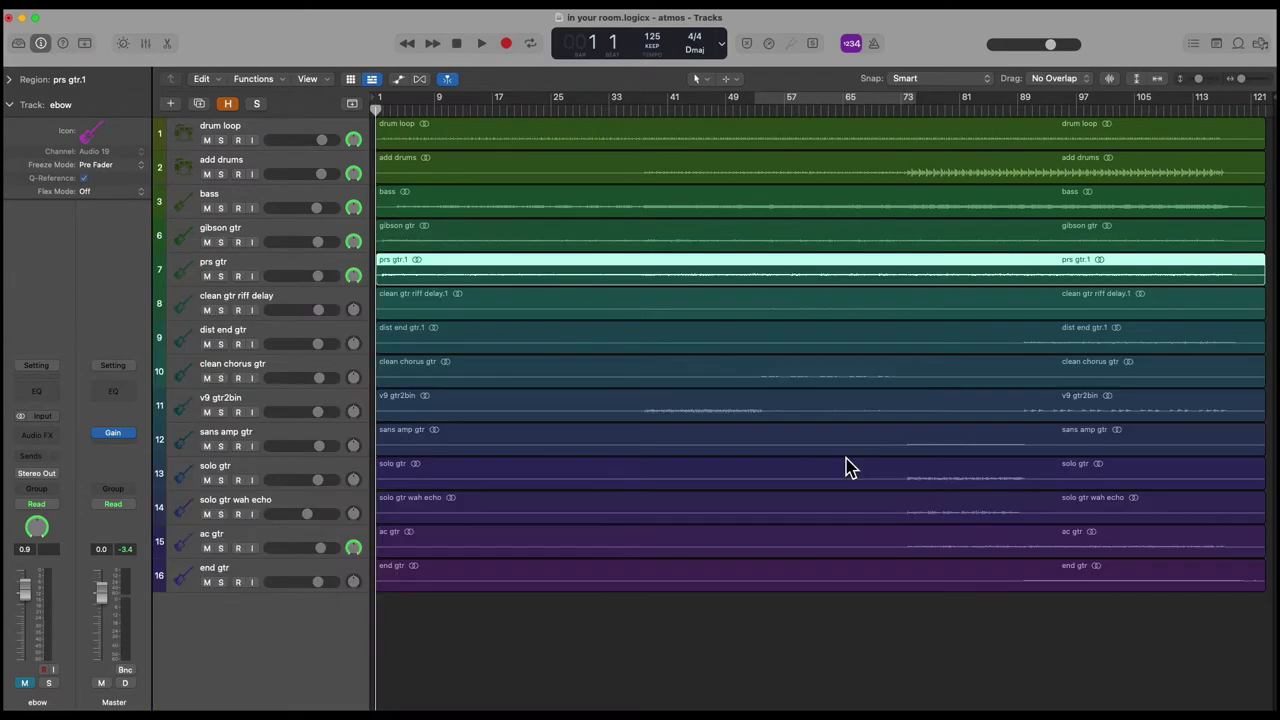
{"action": "left_click", "coordinate": [57, 8]}
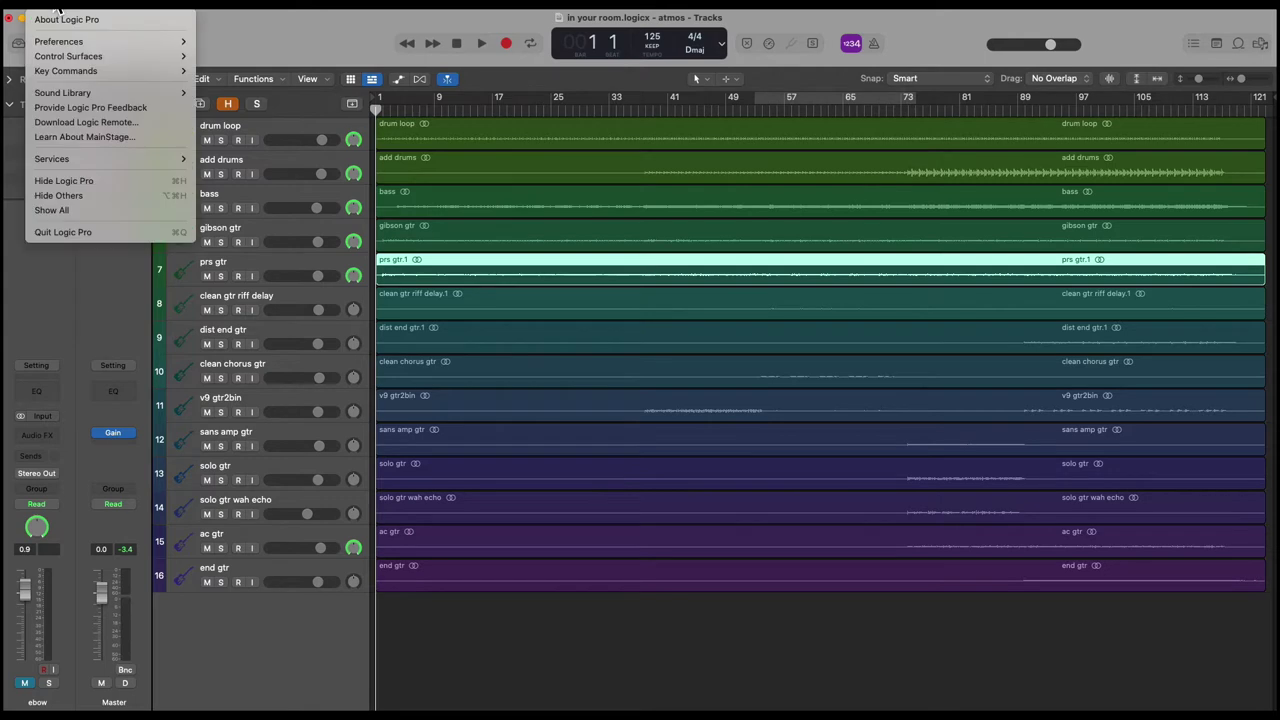
{"action": "mouse_move", "coordinate": [62, 41]}
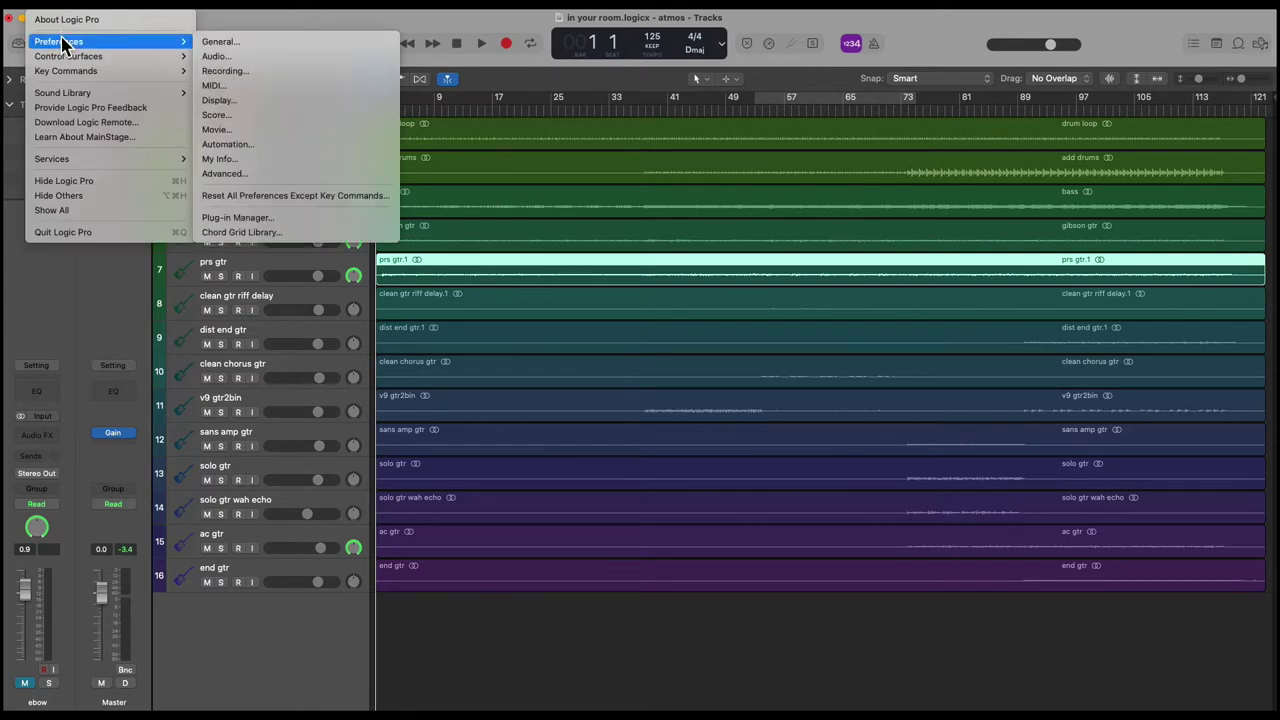
{"action": "left_click", "coordinate": [236, 58]}
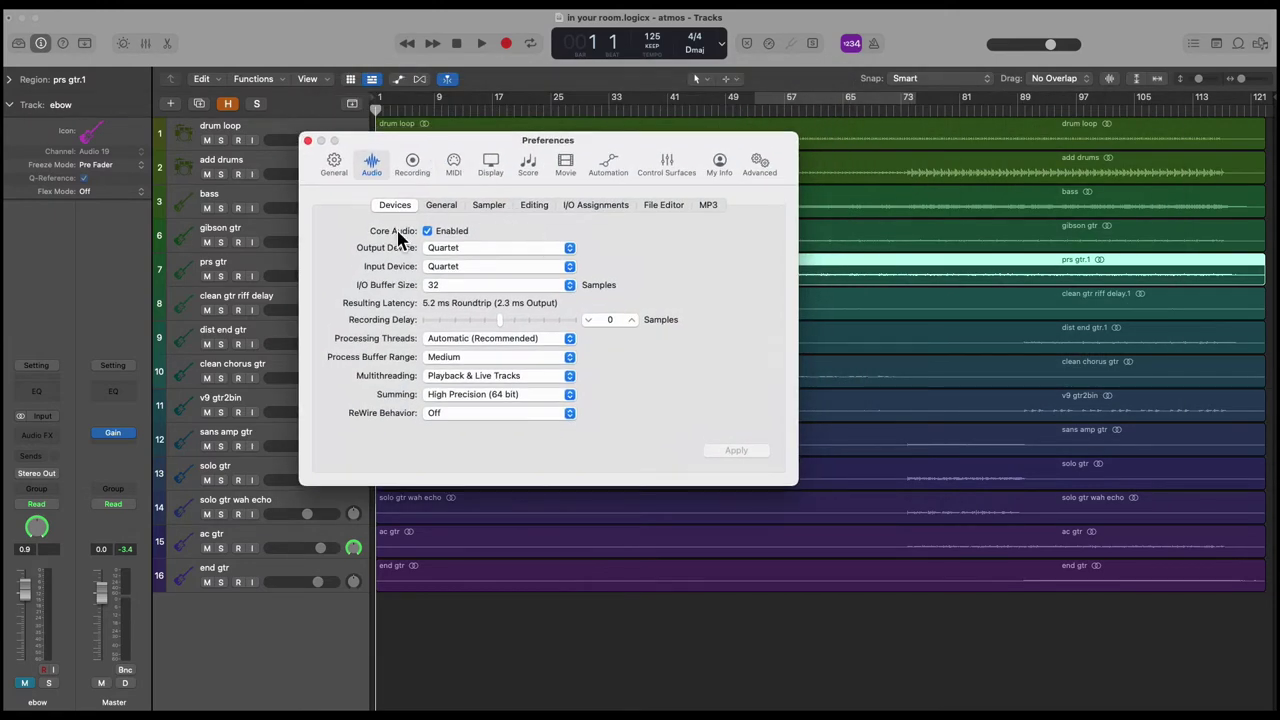
{"action": "left_click", "coordinate": [480, 285]}
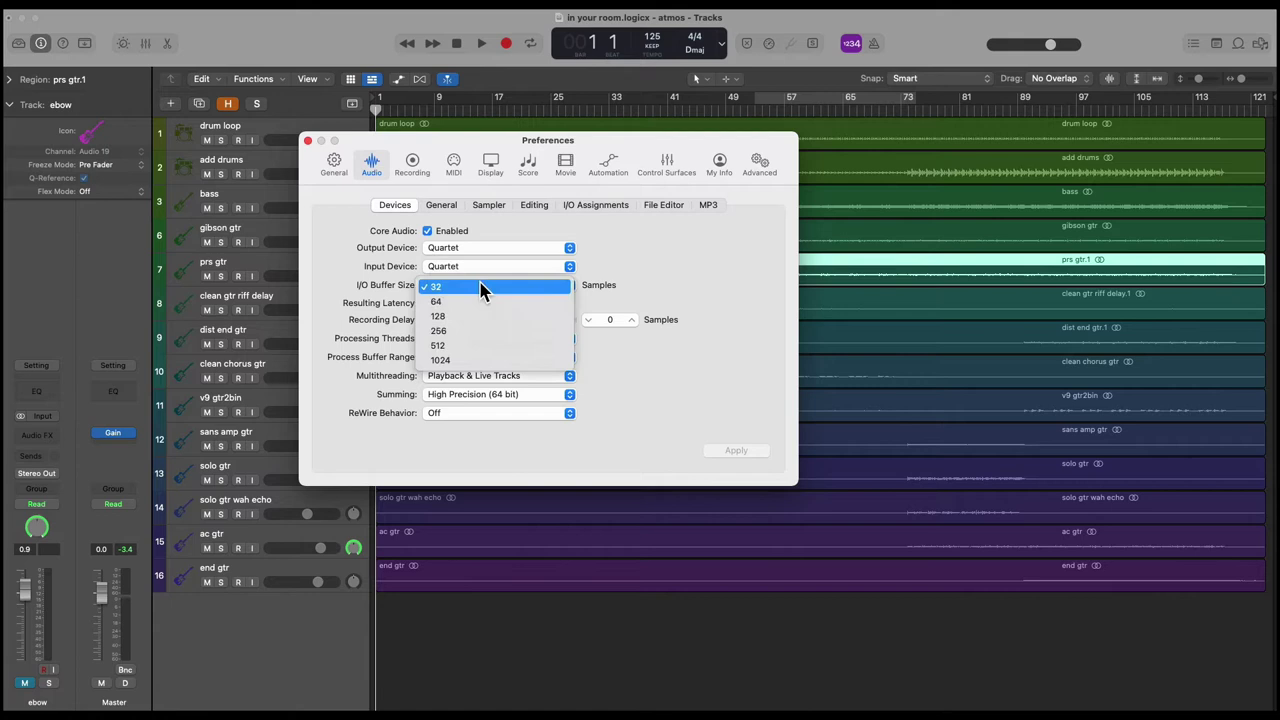
{"action": "left_click", "coordinate": [502, 344]}
{"action": "left_click", "coordinate": [727, 451]}
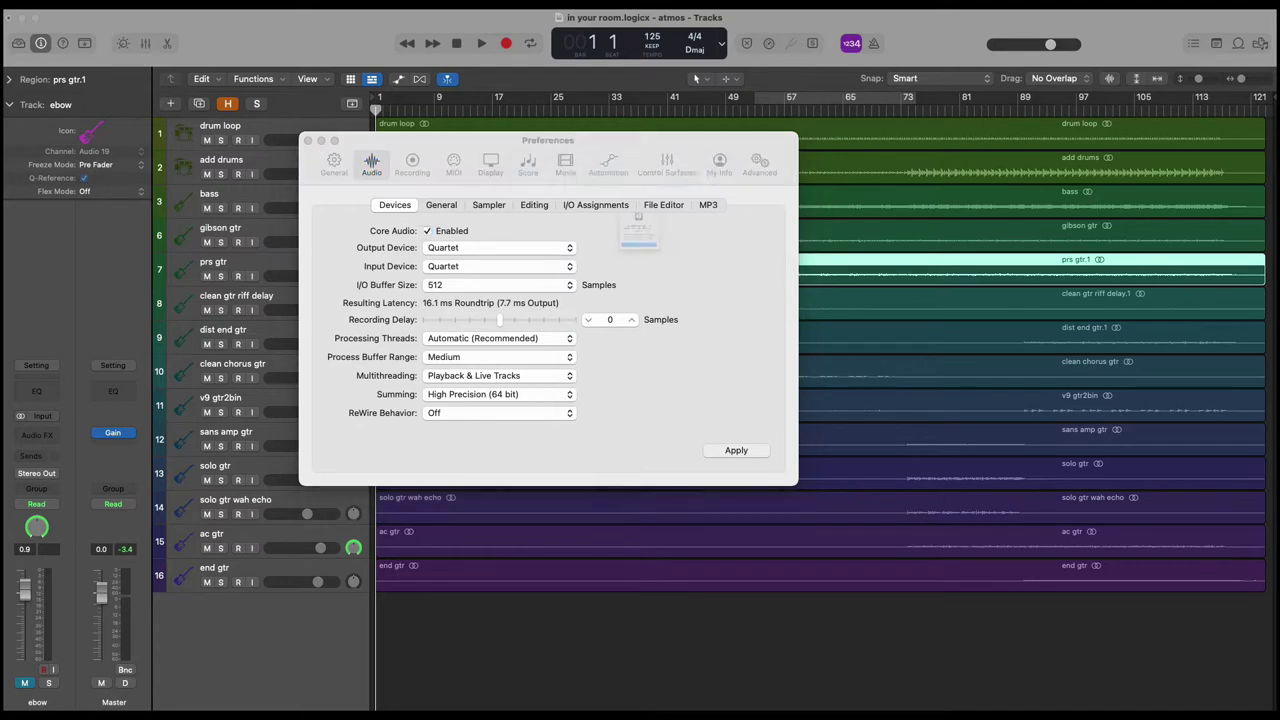
{"action": "left_click", "coordinate": [670, 297]}
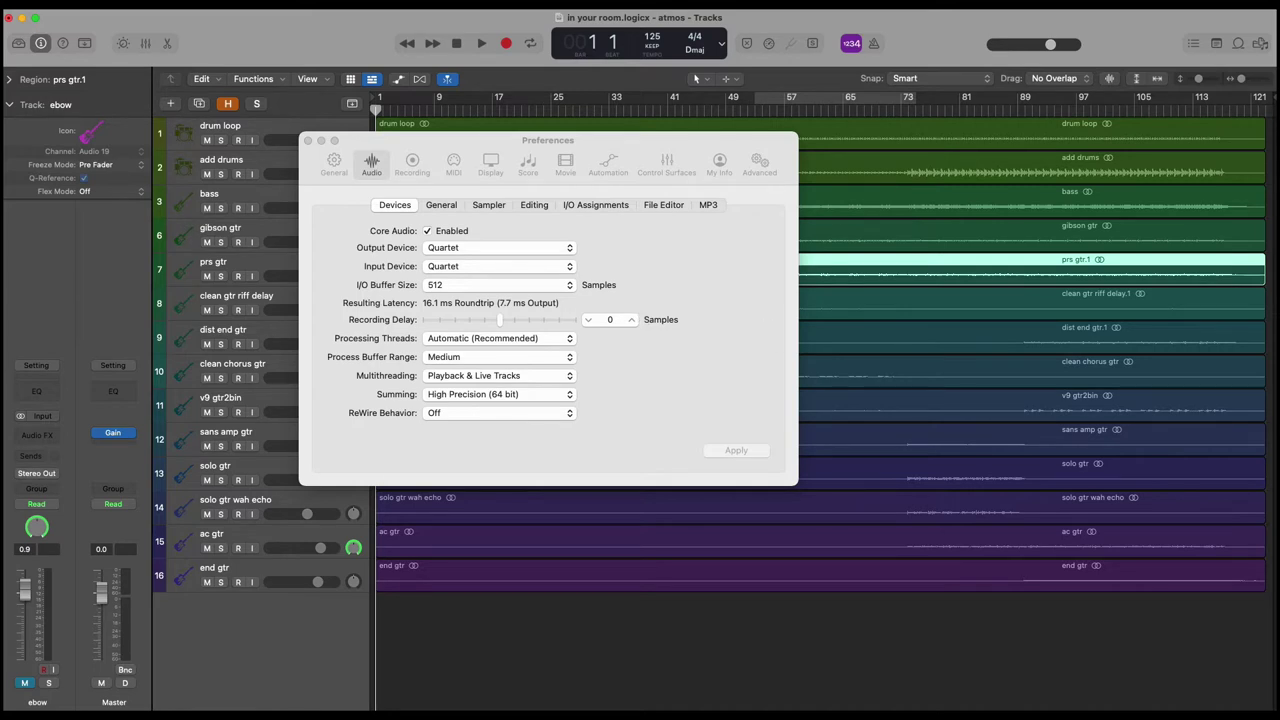
Step: Confirm the buffer size stays at 512 and move the Preferences window higher
{"action": "left_click", "coordinate": [525, 286]}
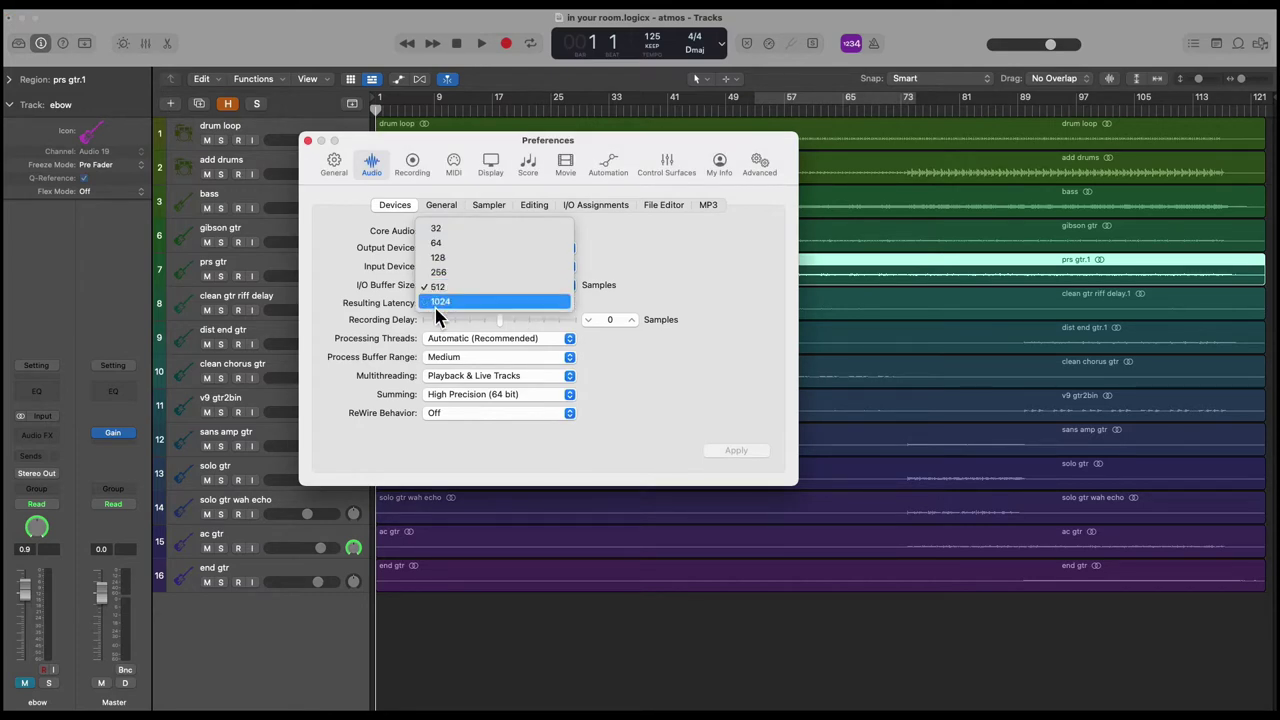
{"action": "left_click", "coordinate": [720, 253]}
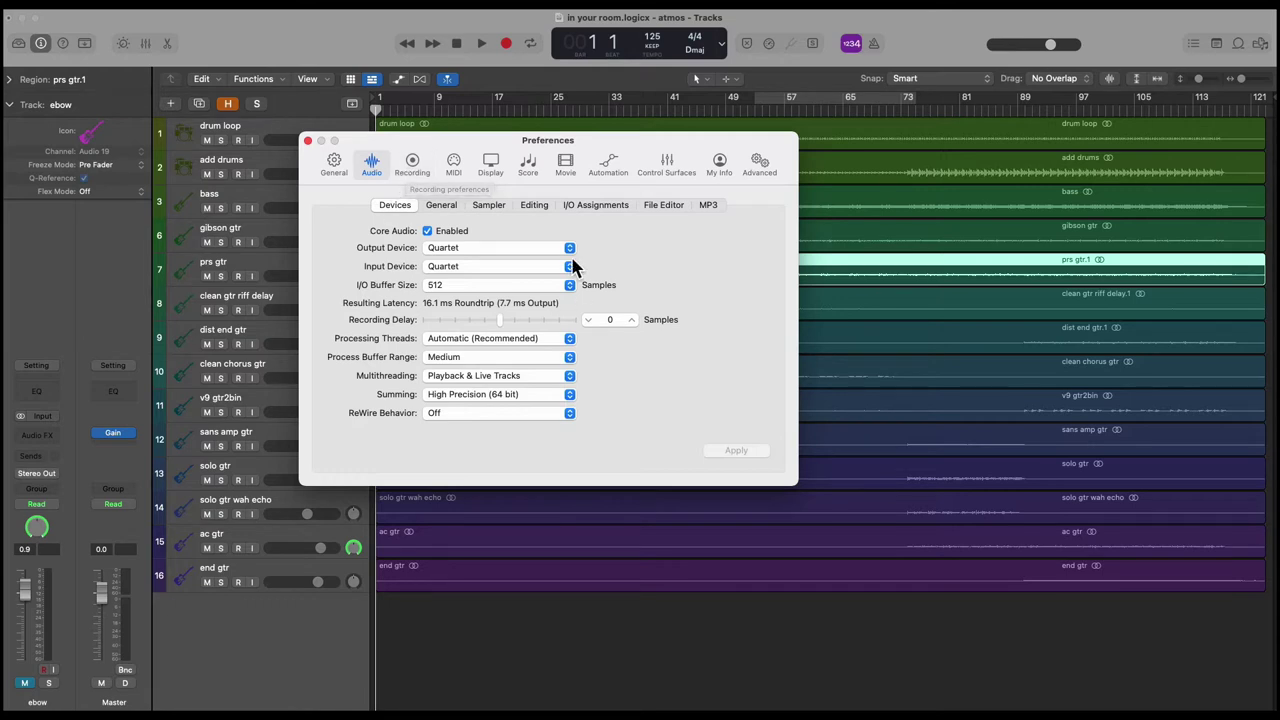
{"action": "left_click_drag", "start_coordinate": [447, 150], "coordinate": [504, 107]}
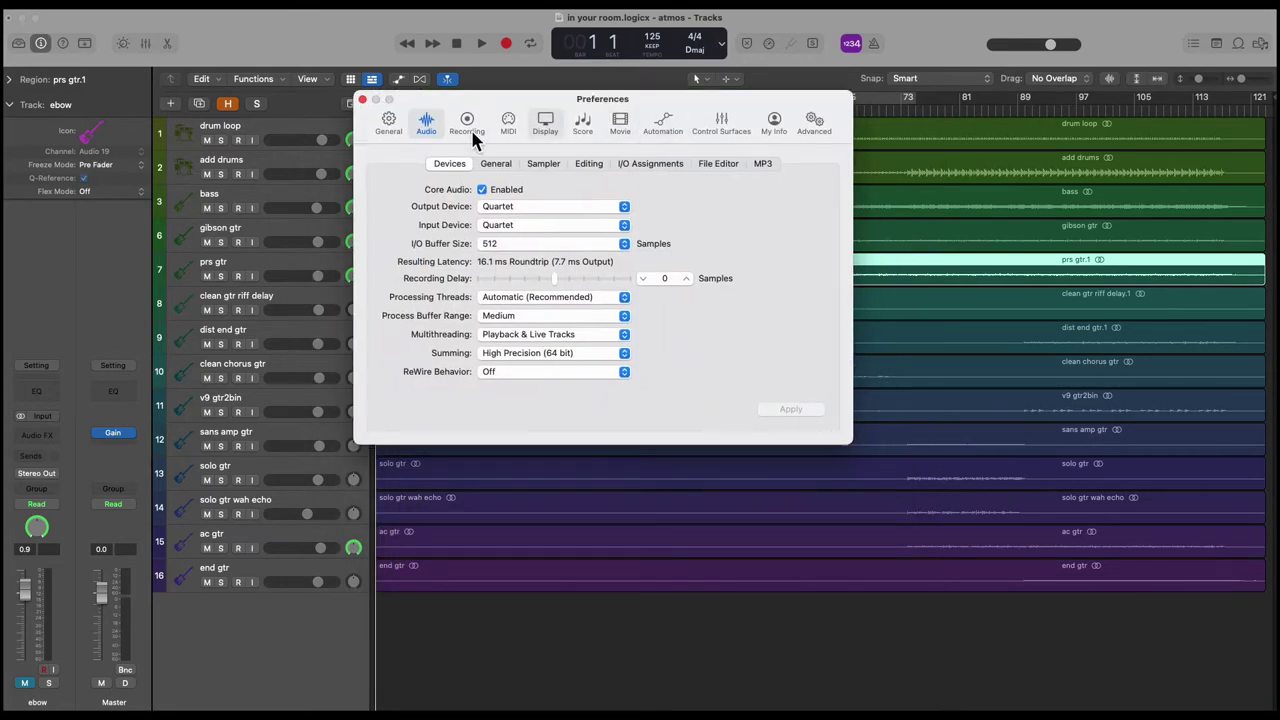
Step: Close Preferences, show the Mixer below the tracks, and open the Mix menu
{"action": "left_click", "coordinate": [362, 99]}
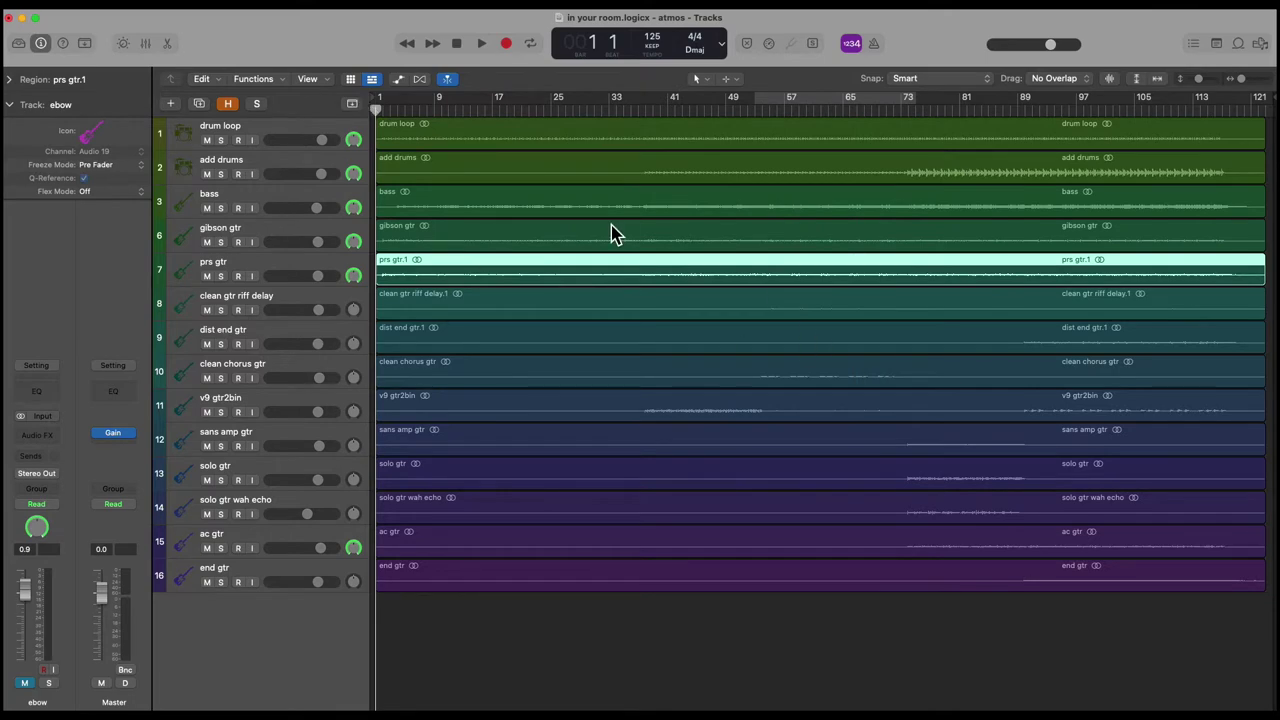
{"action": "key", "text": "x"}
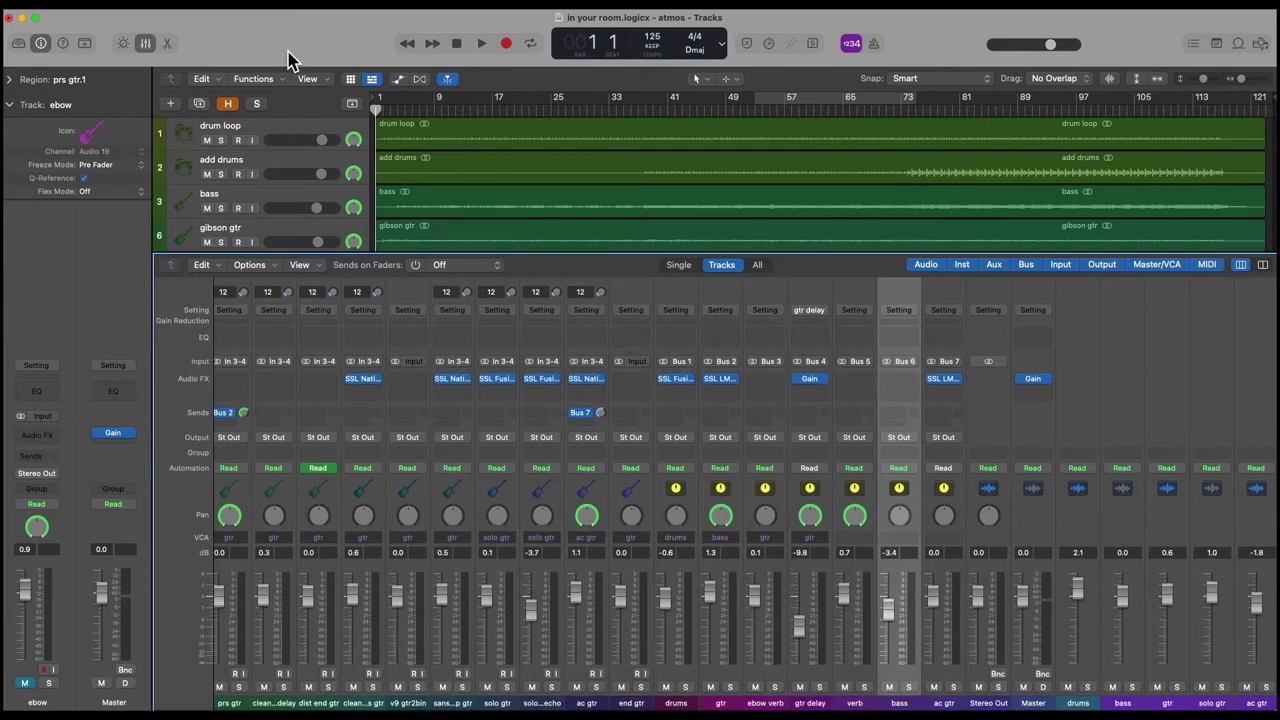
{"action": "left_click", "coordinate": [285, 9]}
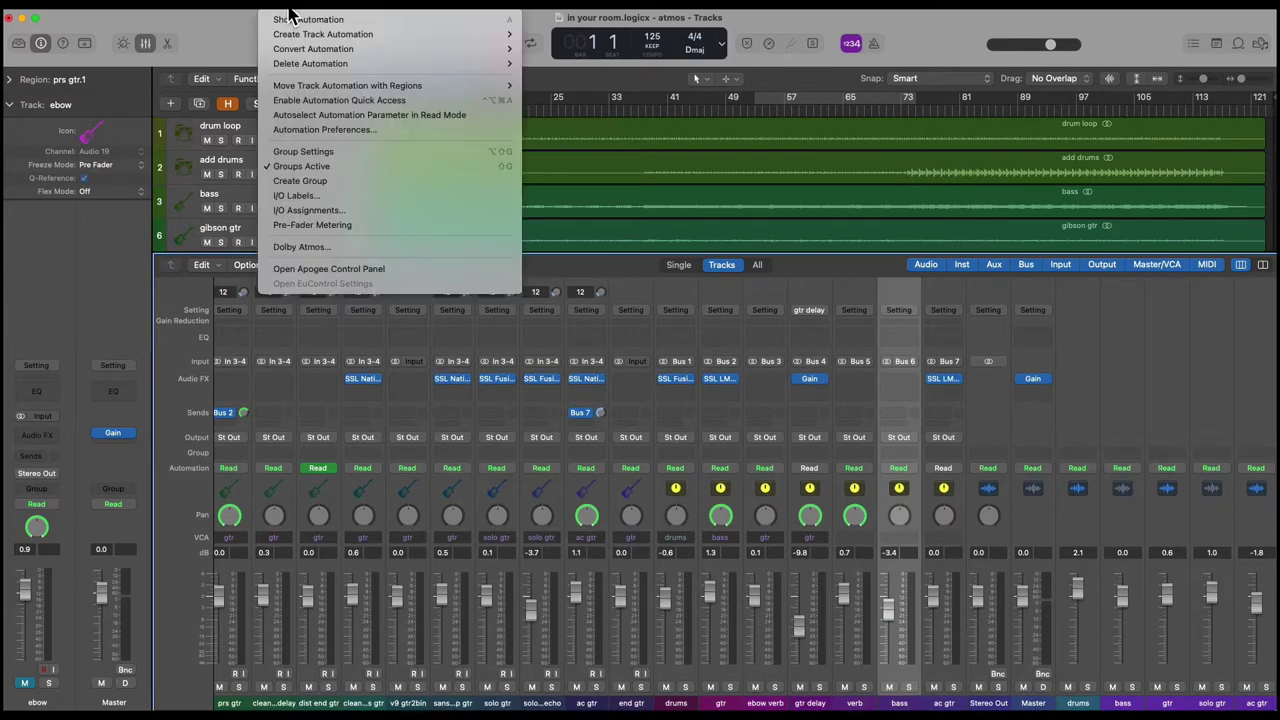
Step: Set Spatial Audio to Dolby Atmos, accept the 7.1.2 conversion, and close Project Settings
{"action": "left_click", "coordinate": [309, 247]}
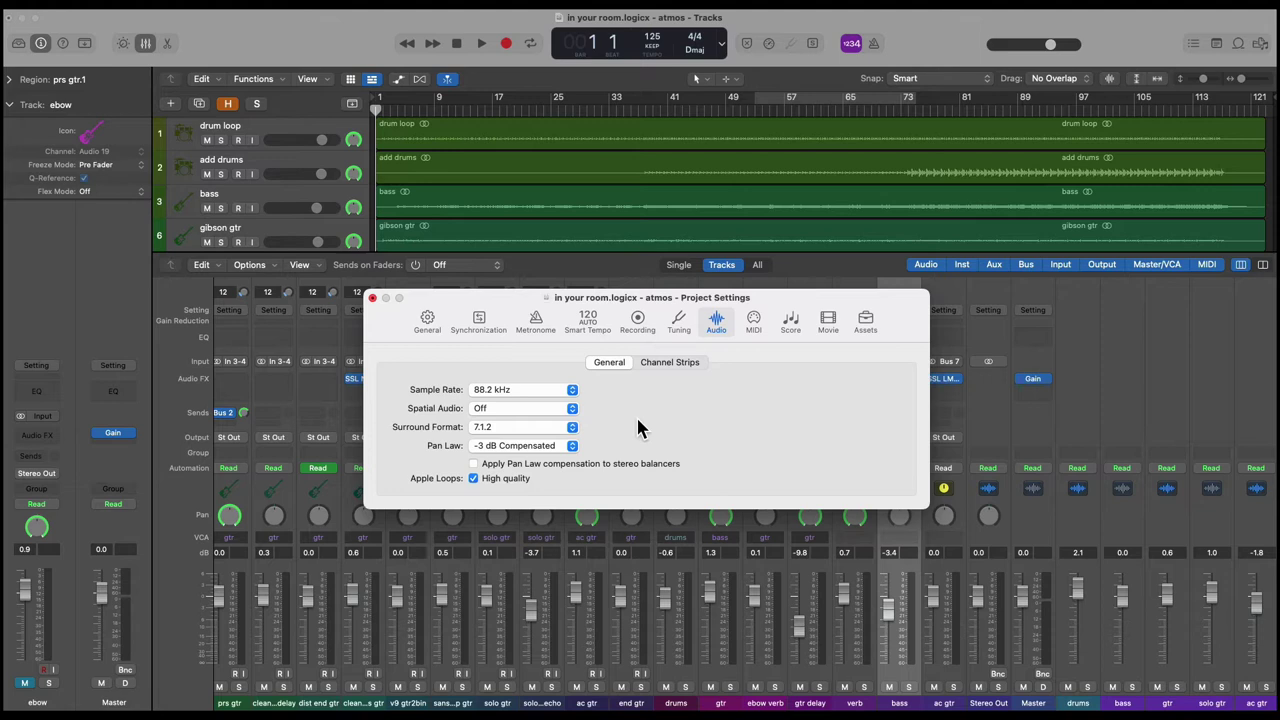
{"action": "left_click", "coordinate": [501, 410]}
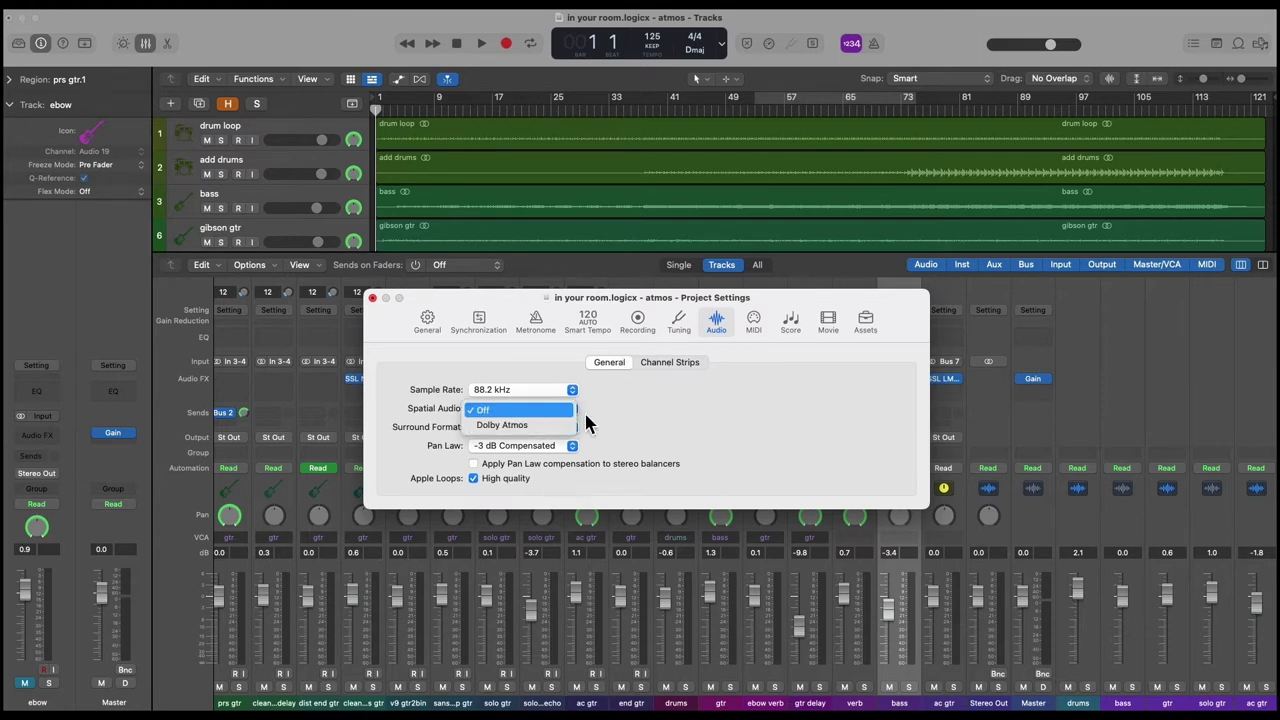
{"action": "left_click", "coordinate": [521, 428]}
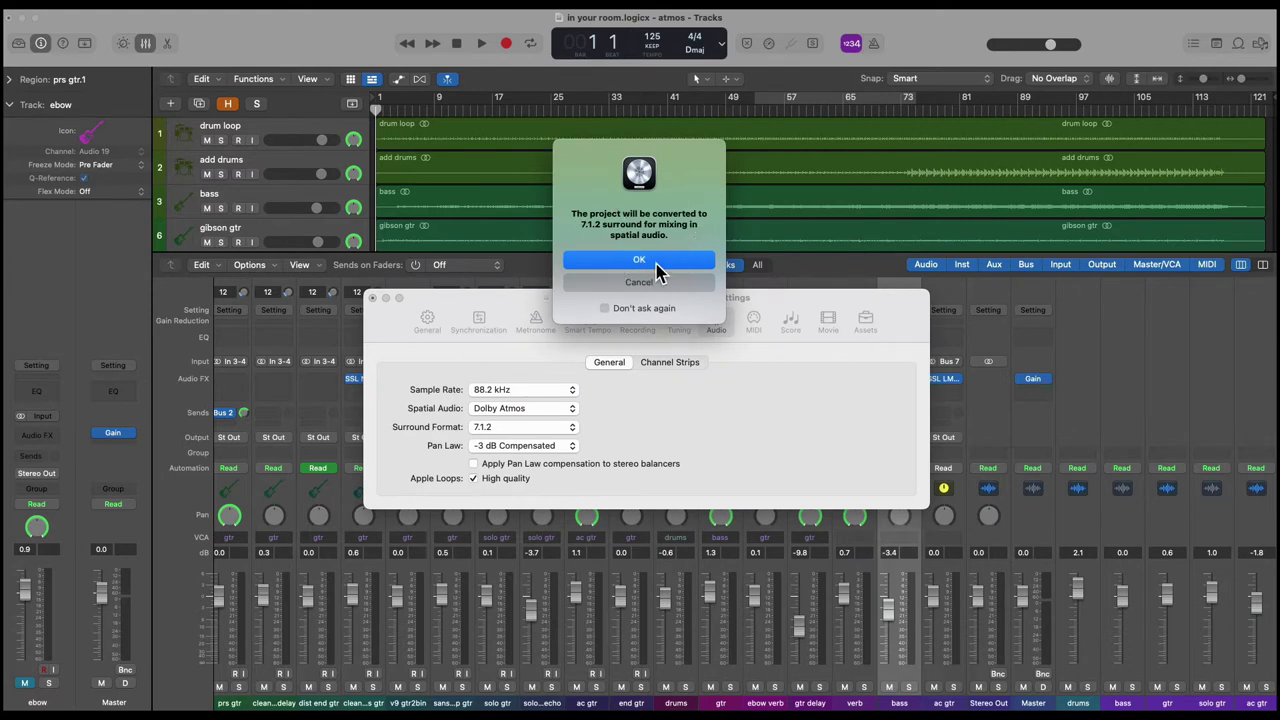
{"action": "left_click", "coordinate": [656, 265]}
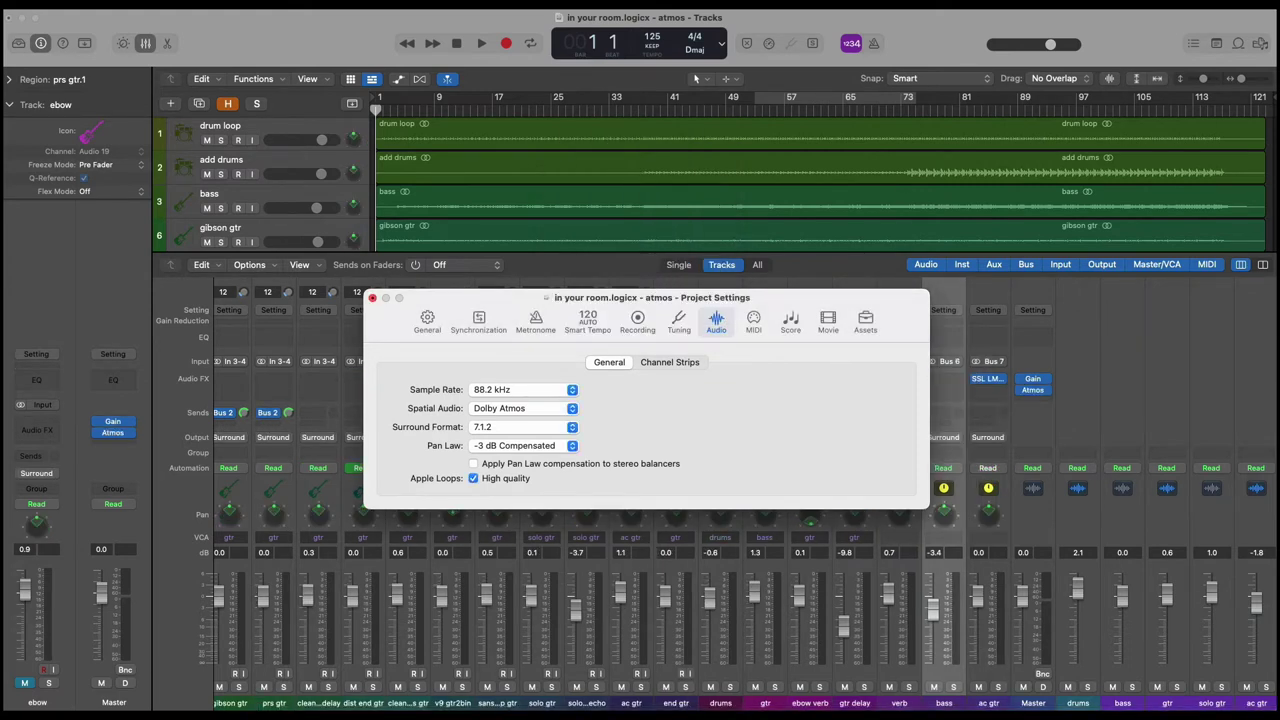
{"action": "key", "text": "super+w"}
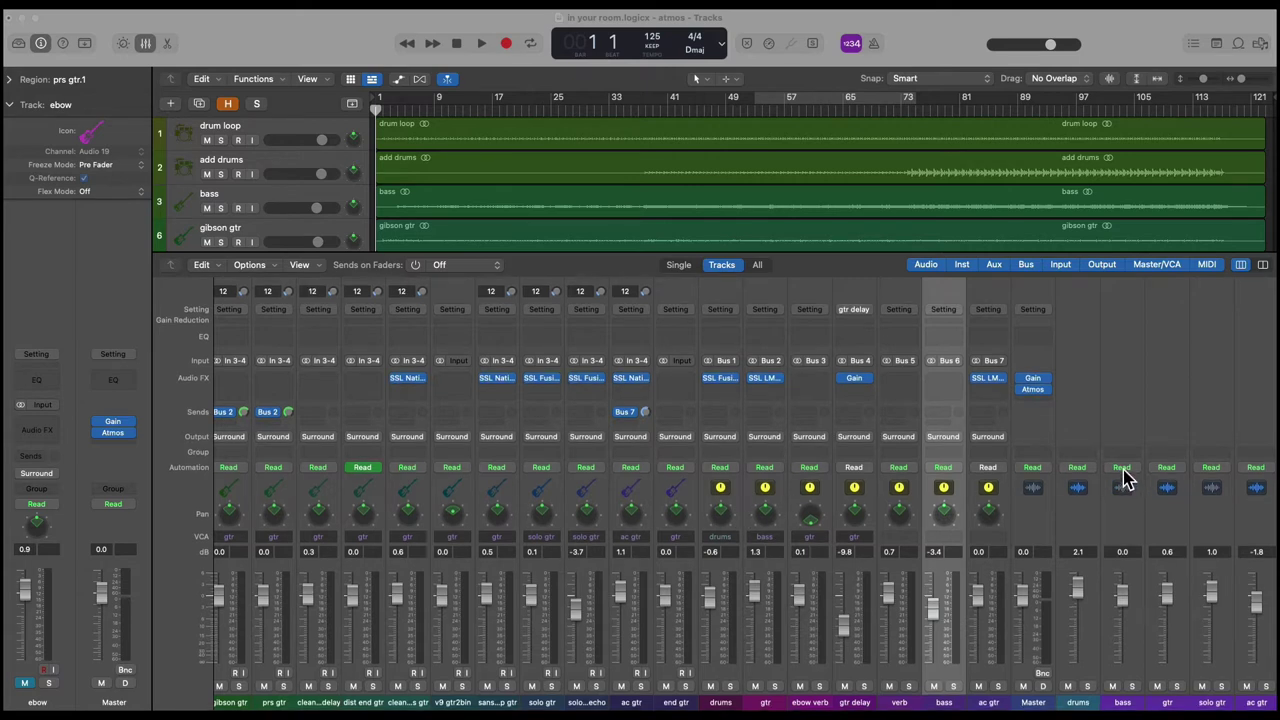
{"action": "left_click", "coordinate": [1035, 392]}
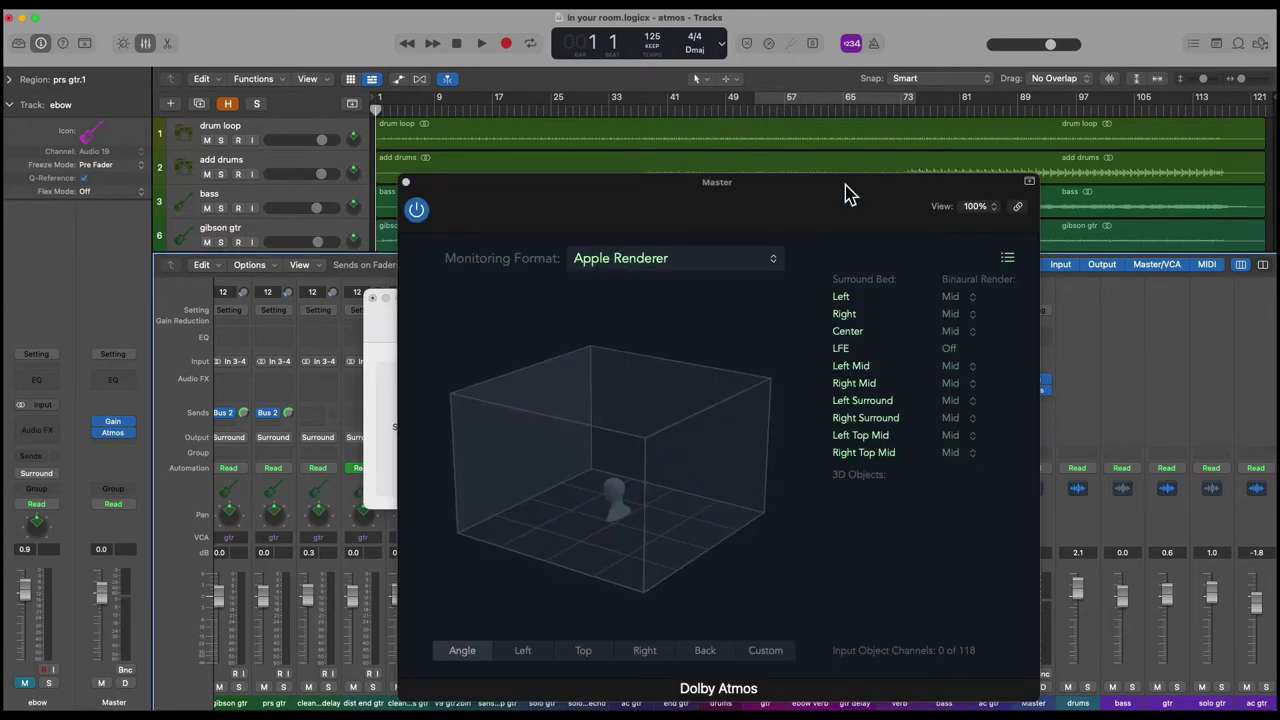
{"action": "left_click_drag", "start_coordinate": [845, 193], "coordinate": [825, 197]}
{"action": "left_click", "coordinate": [387, 187]}
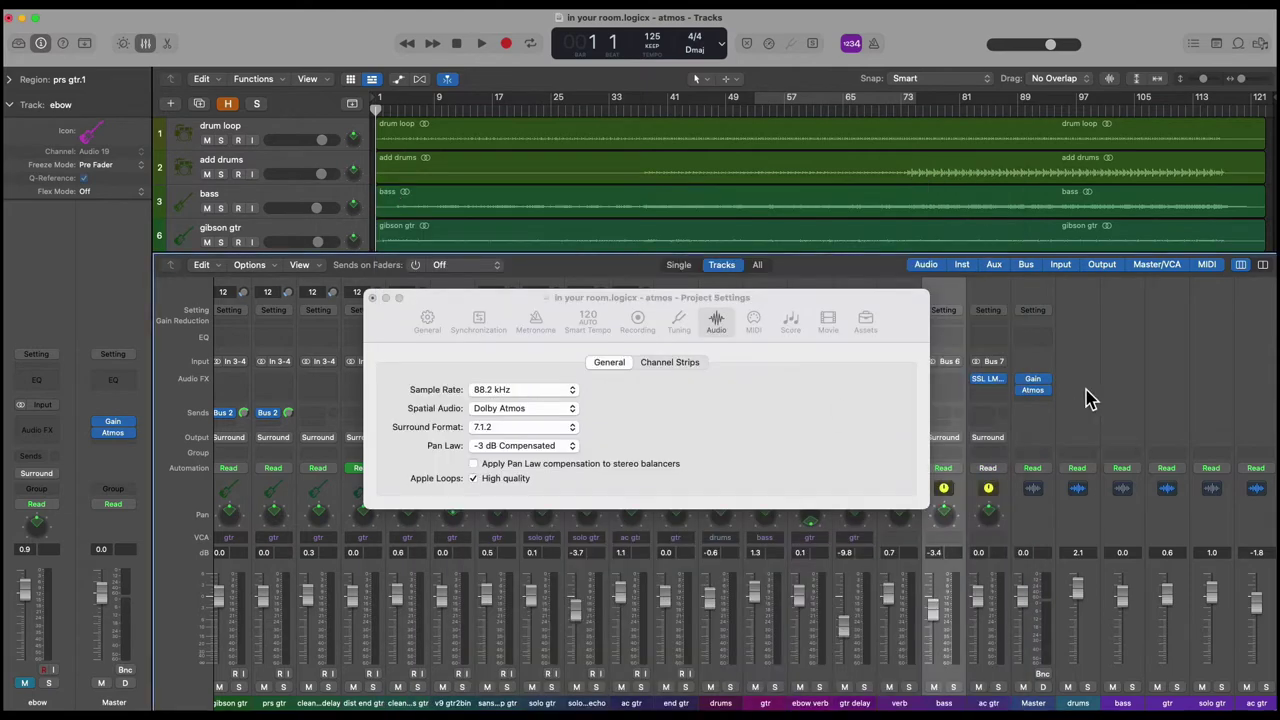
{"action": "left_click", "coordinate": [372, 299]}
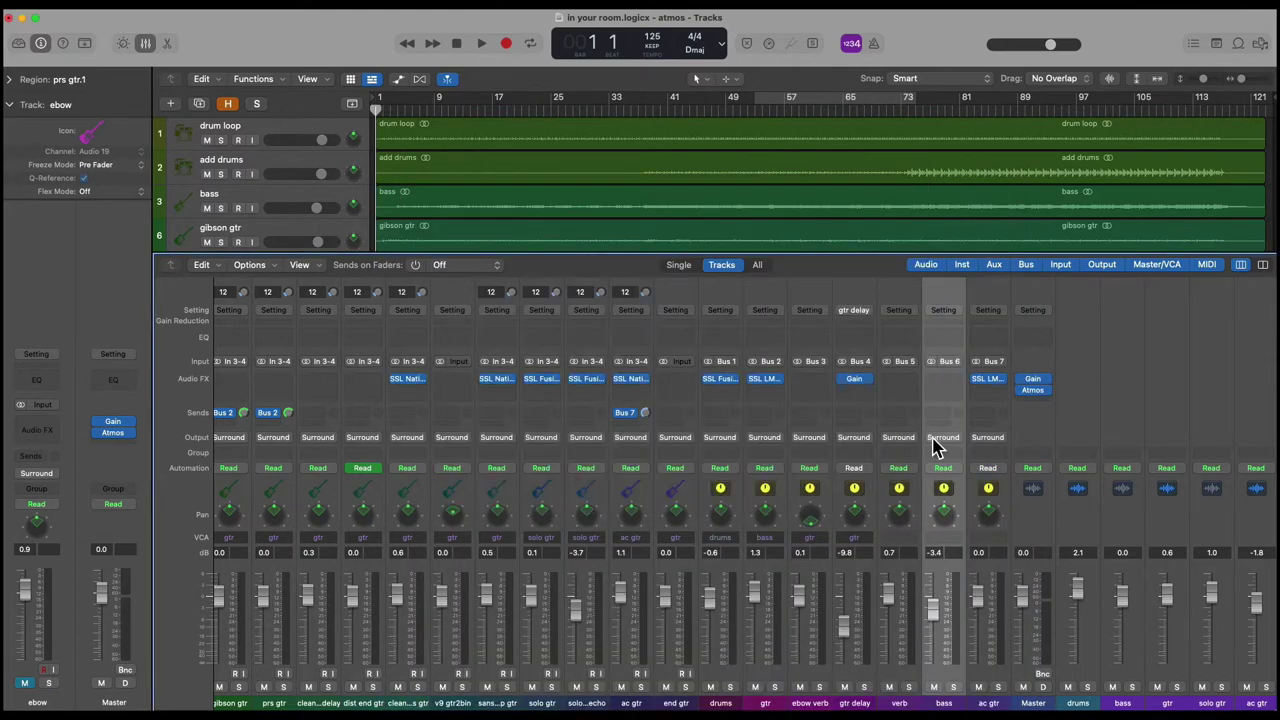
{"action": "mouse_move", "coordinate": [1045, 382]}
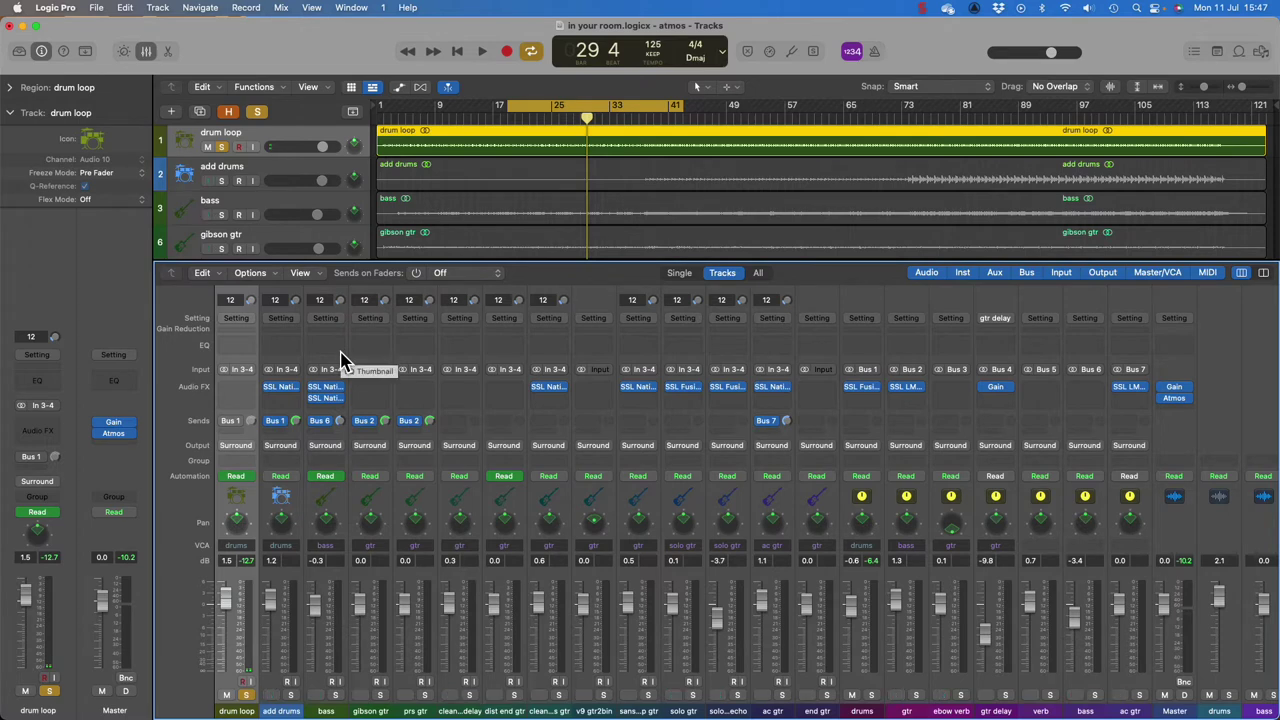
Step: Pan the drum loop to -180° angle and -95° spread in its Surround Panner during playback
{"action": "double_click", "coordinate": [237, 530]}
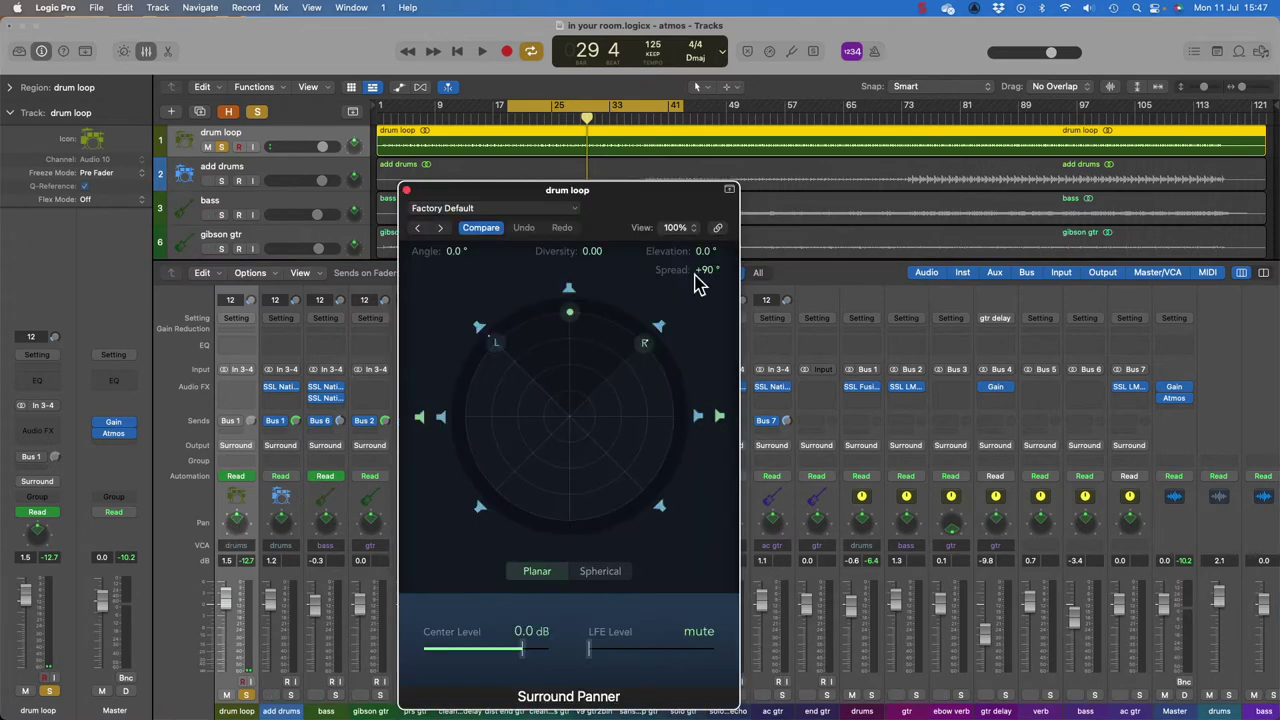
{"action": "left_click_drag", "start_coordinate": [580, 194], "coordinate": [900, 160]}
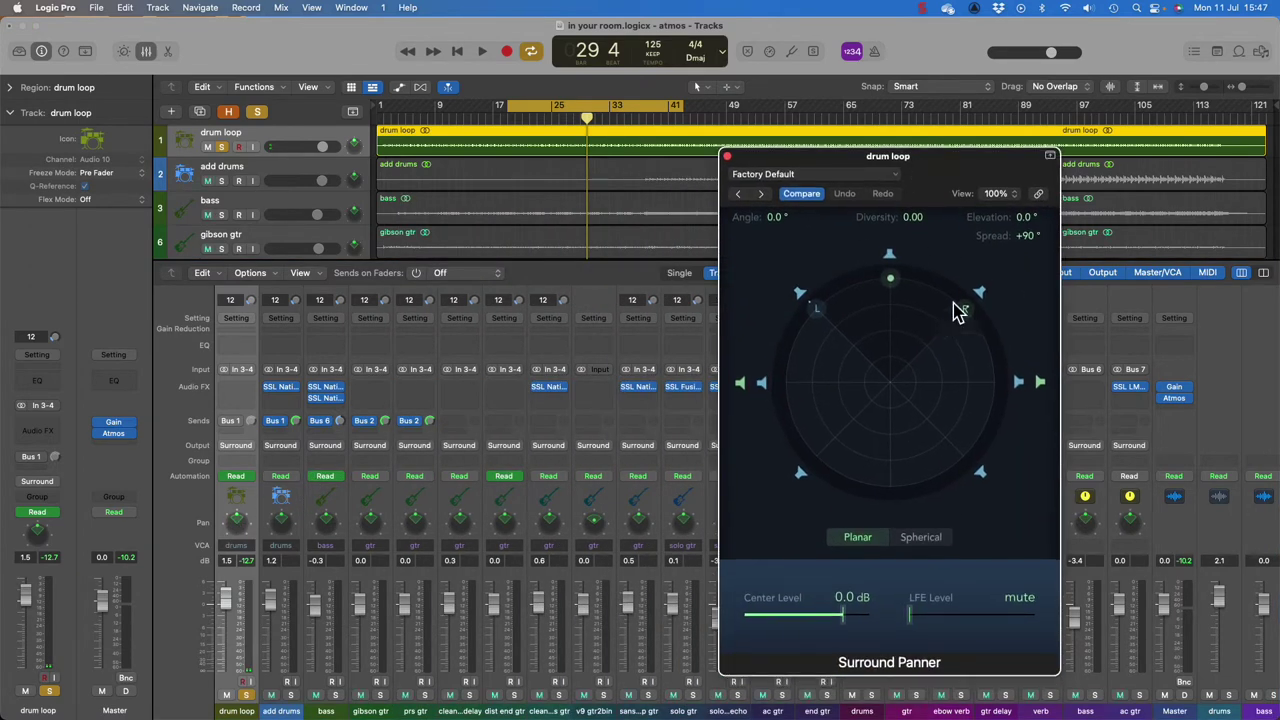
{"action": "key", "text": "space"}
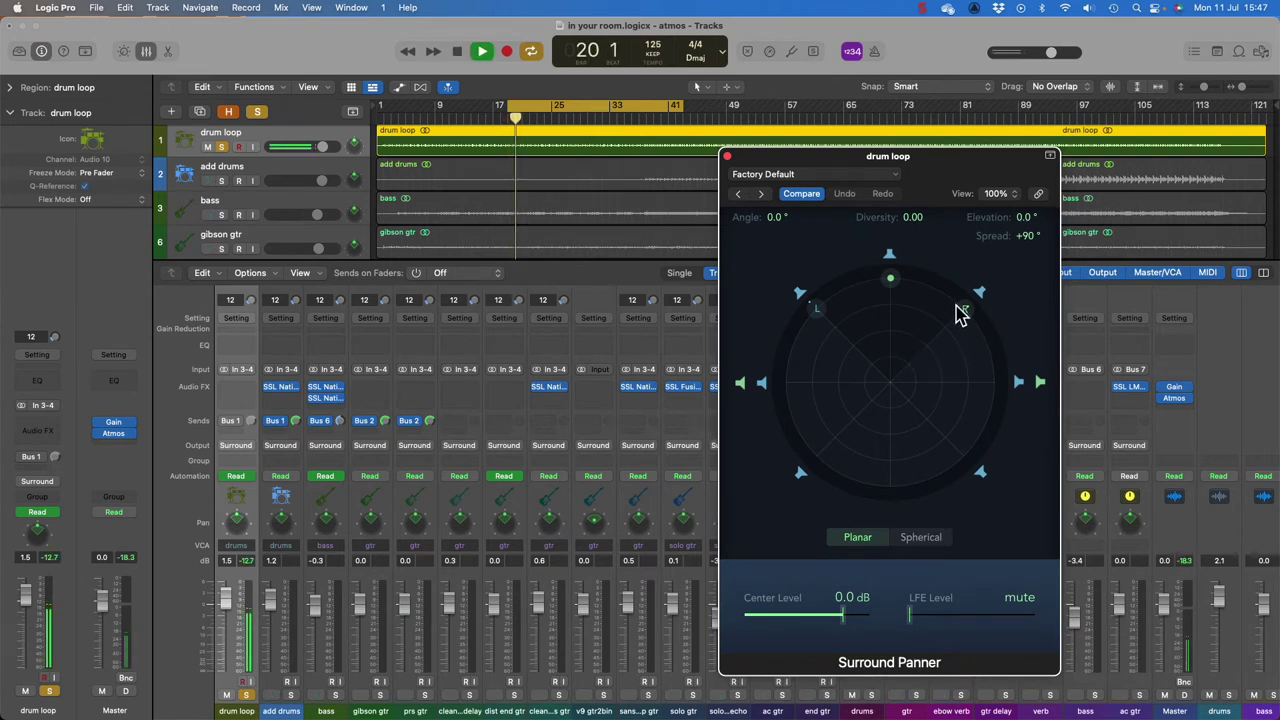
{"action": "left_click_drag", "start_coordinate": [968, 318], "coordinate": [983, 475]}
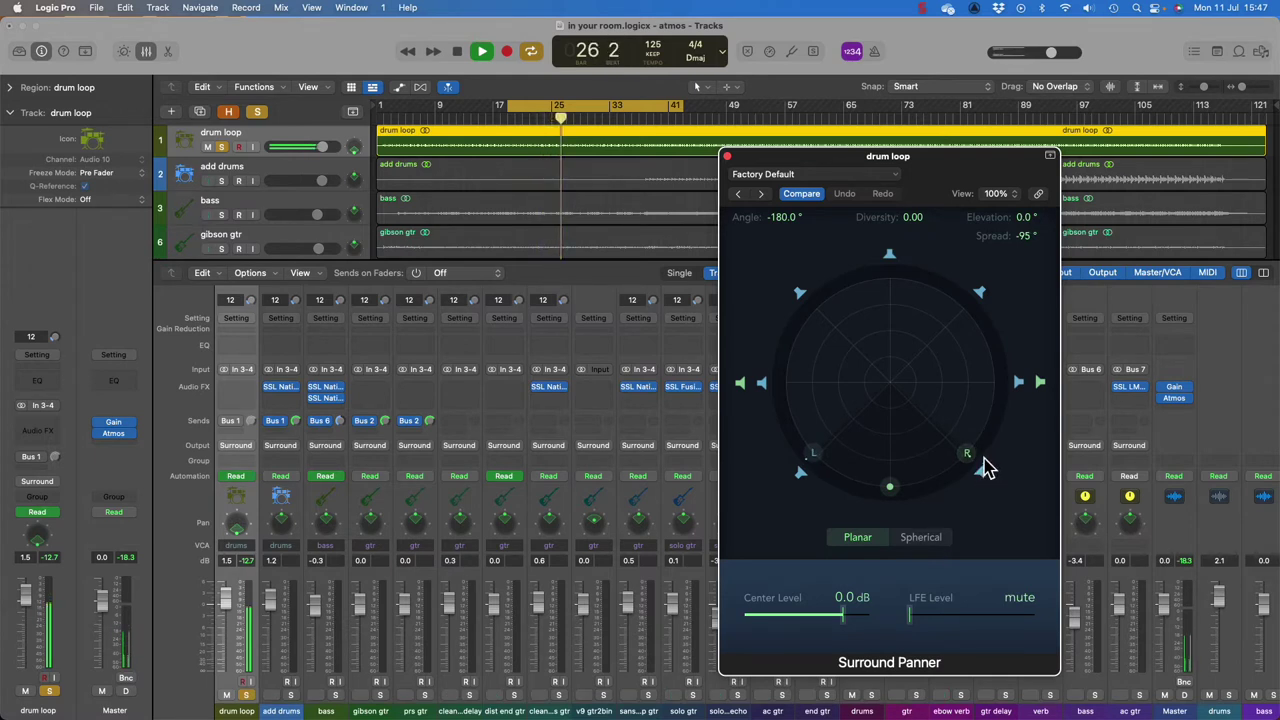
{"action": "left_click_drag", "start_coordinate": [969, 160], "coordinate": [676, 93]}
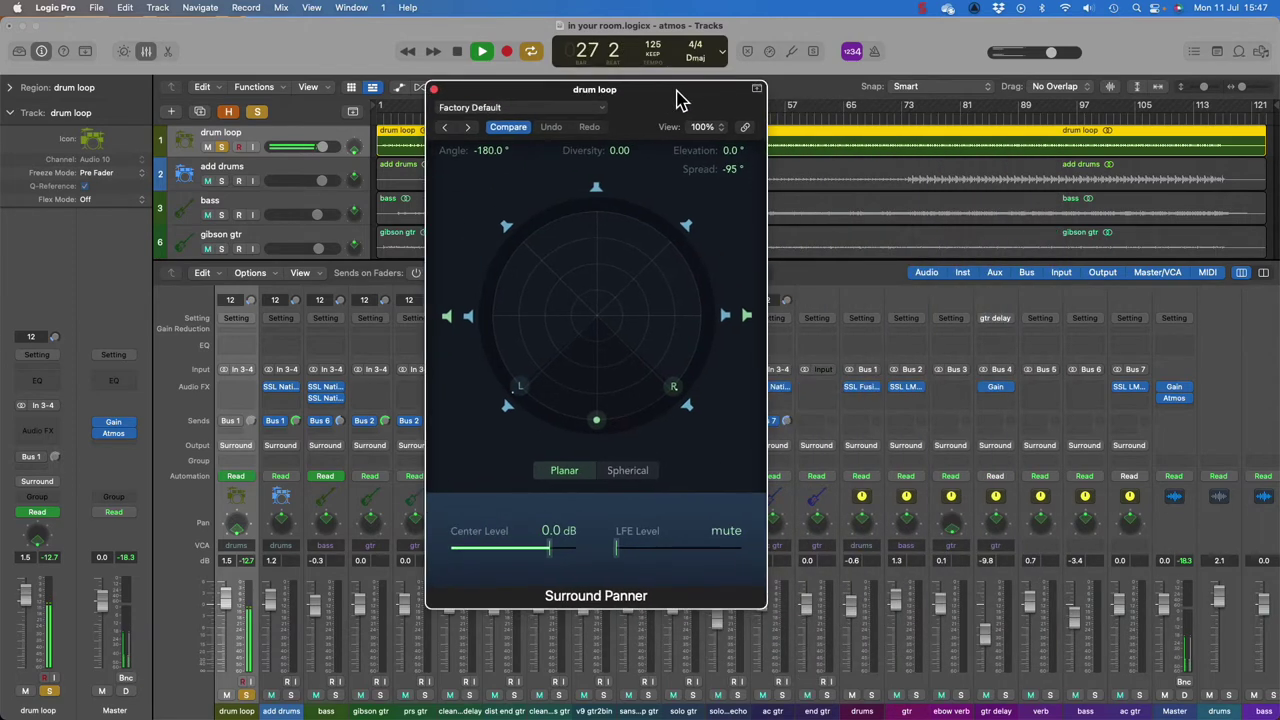
Step: Bring up the Master's Dolby Atmos plug-in window and position it beside the panner
{"action": "left_click", "coordinate": [1179, 400]}
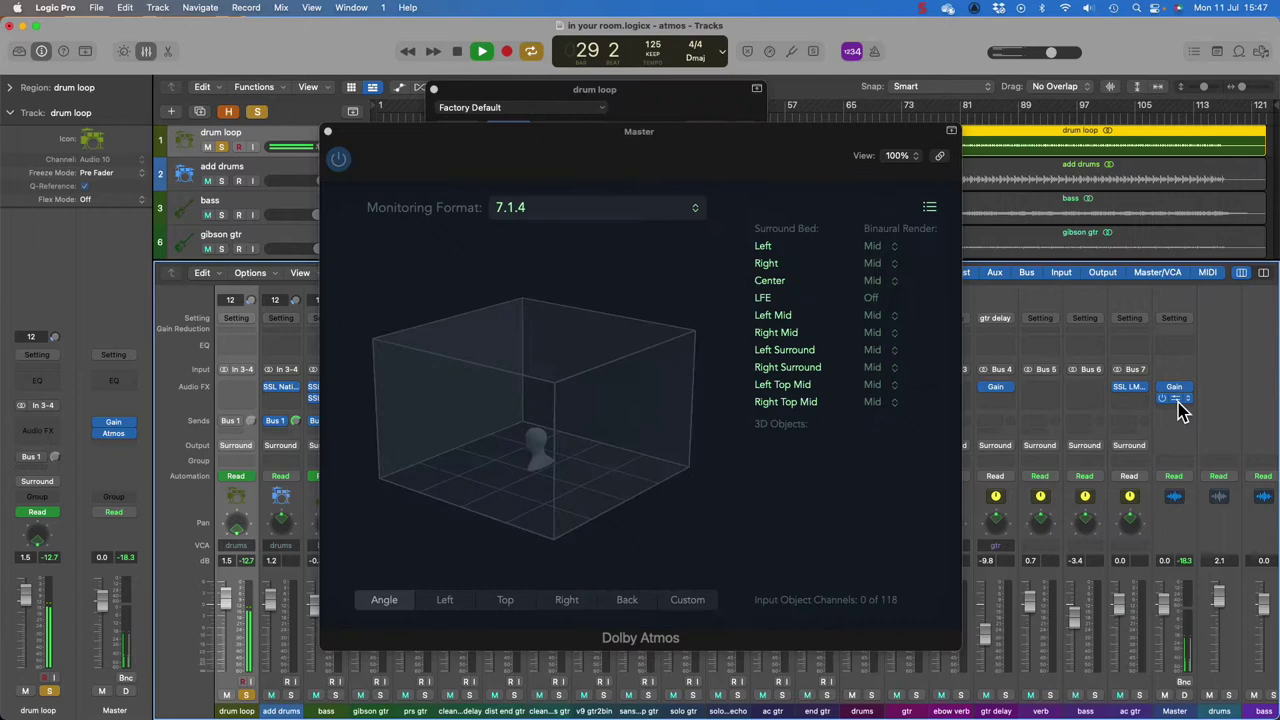
{"action": "left_click_drag", "start_coordinate": [812, 152], "coordinate": [1237, 165]}
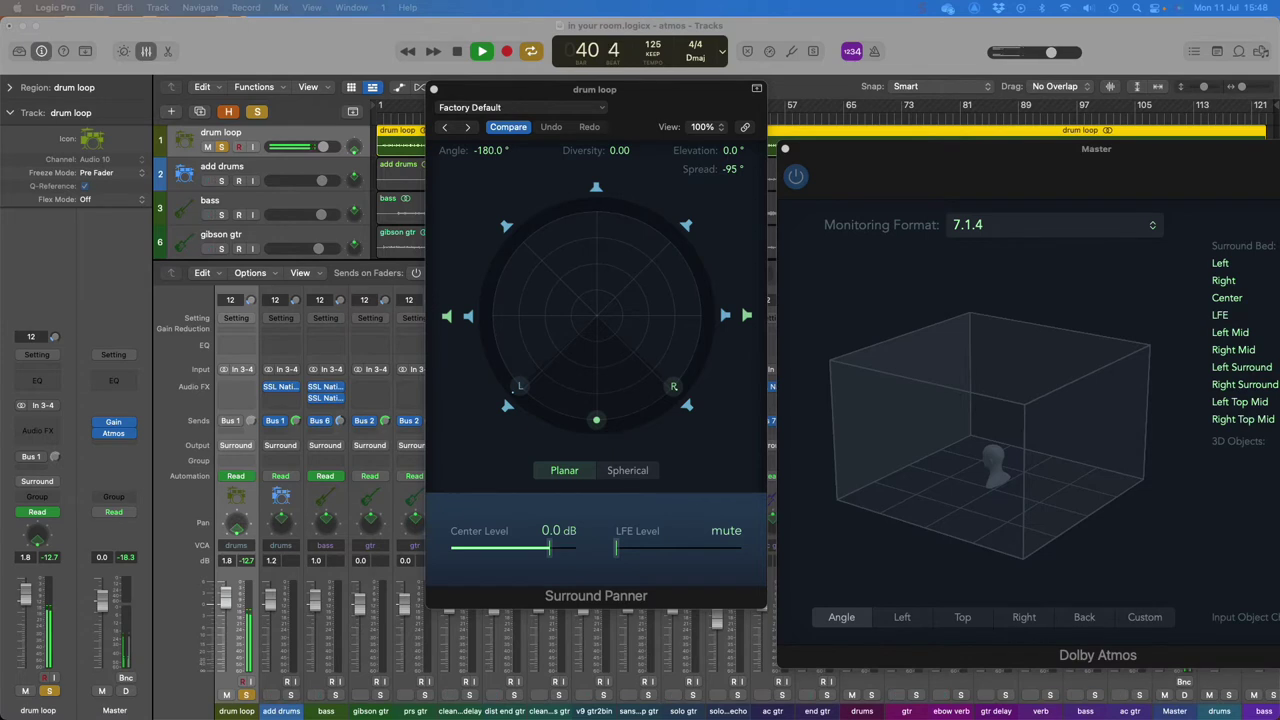
{"action": "left_click_drag", "start_coordinate": [1031, 153], "coordinate": [915, 87]}
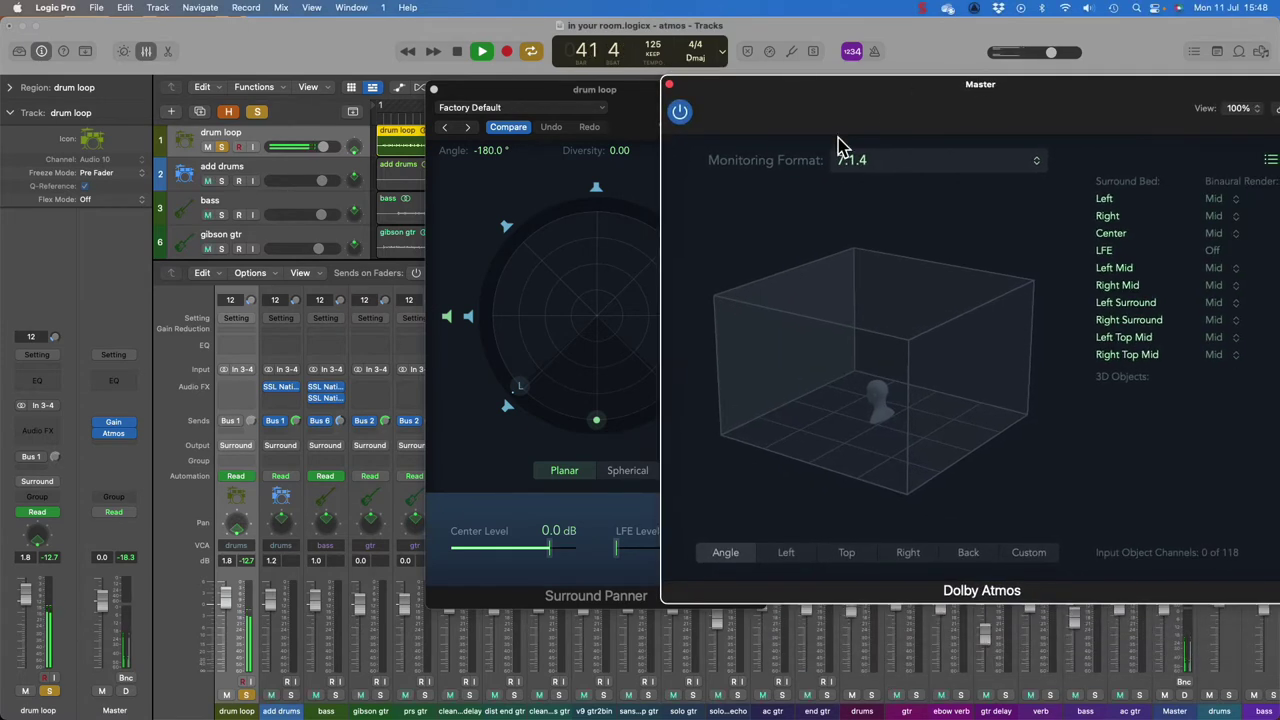
Step: Switch the Dolby Atmos Monitoring Format to Apple Renderer
{"action": "left_click", "coordinate": [886, 161]}
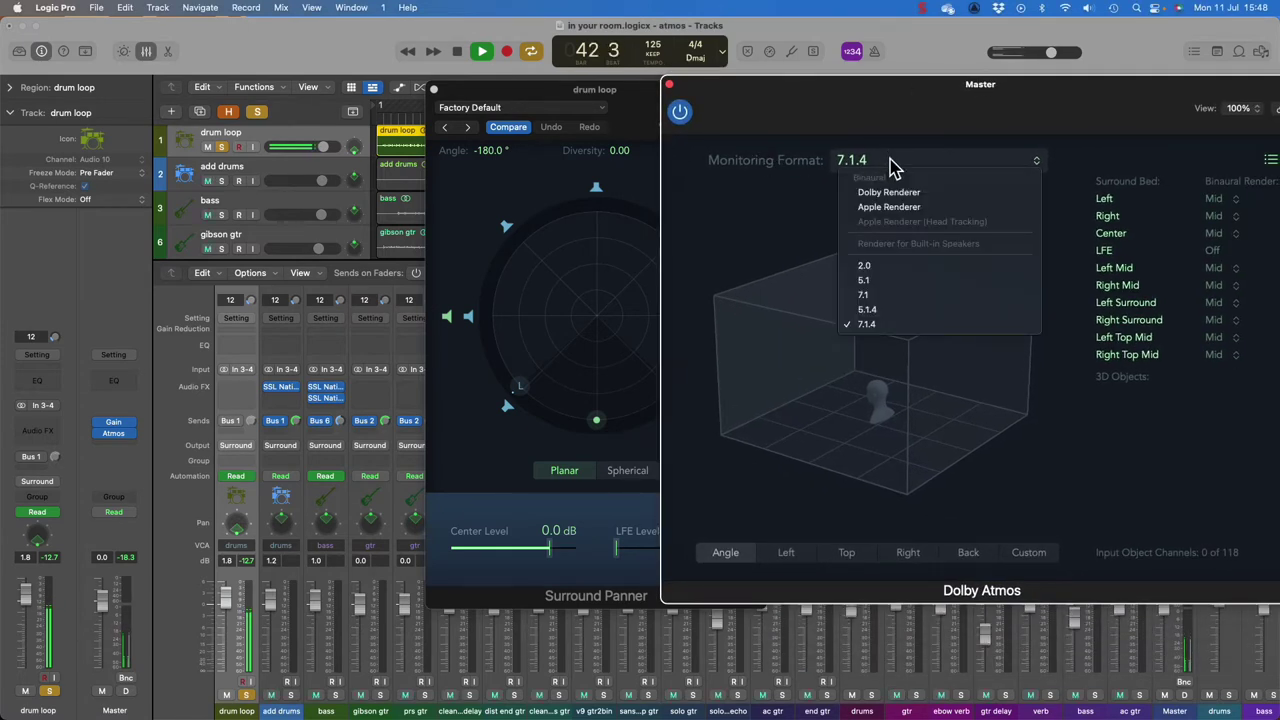
{"action": "left_click", "coordinate": [985, 210]}
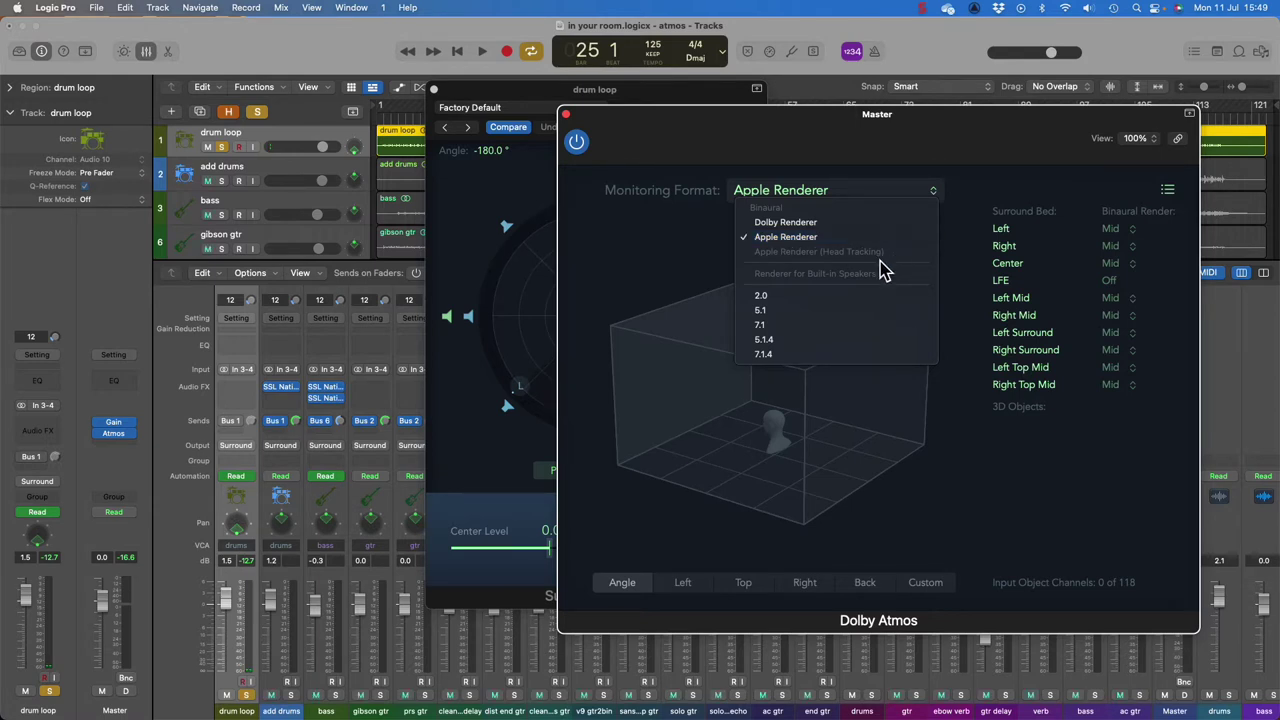
{"action": "key", "text": "Escape"}
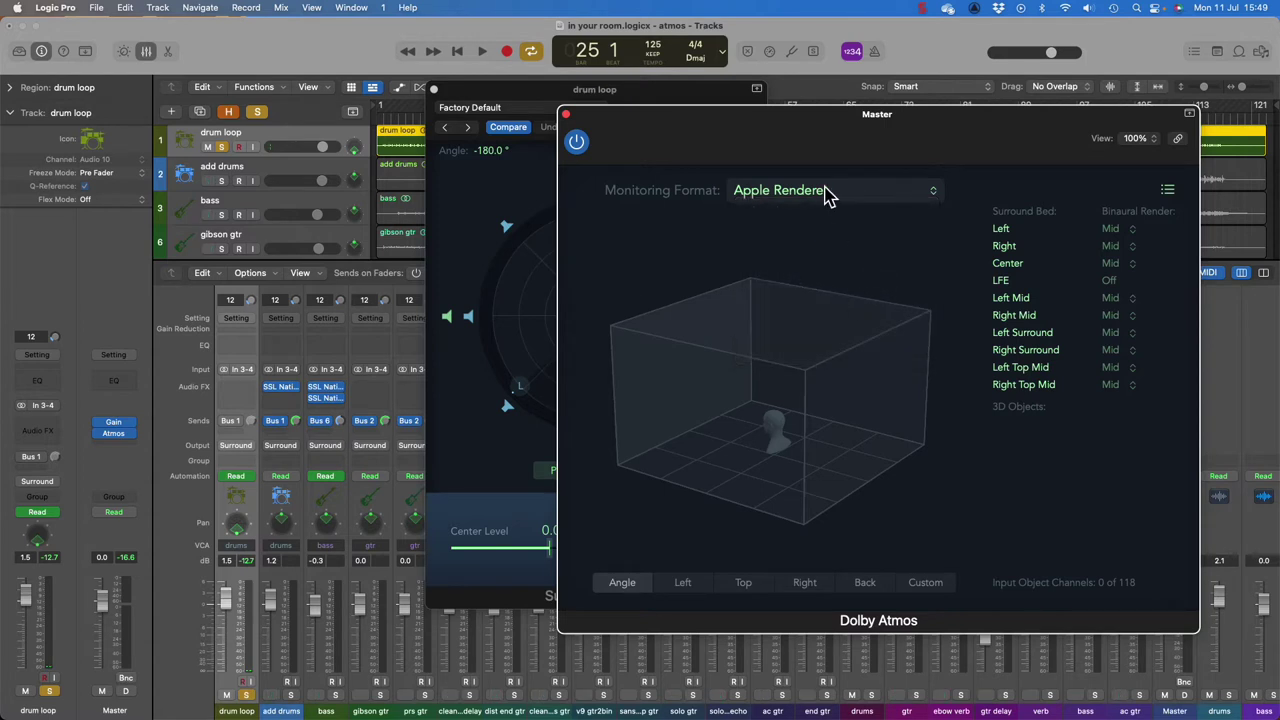
{"action": "left_click", "coordinate": [826, 192]}
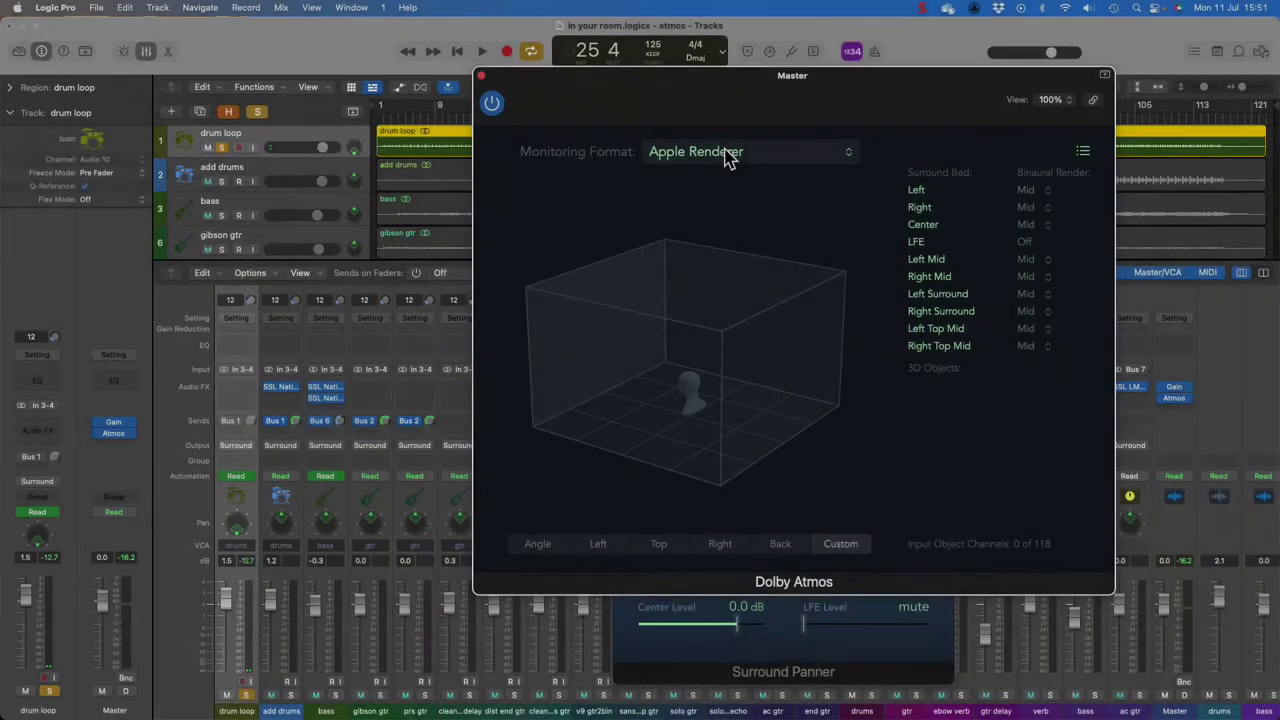
{"action": "left_click", "coordinate": [722, 156]}
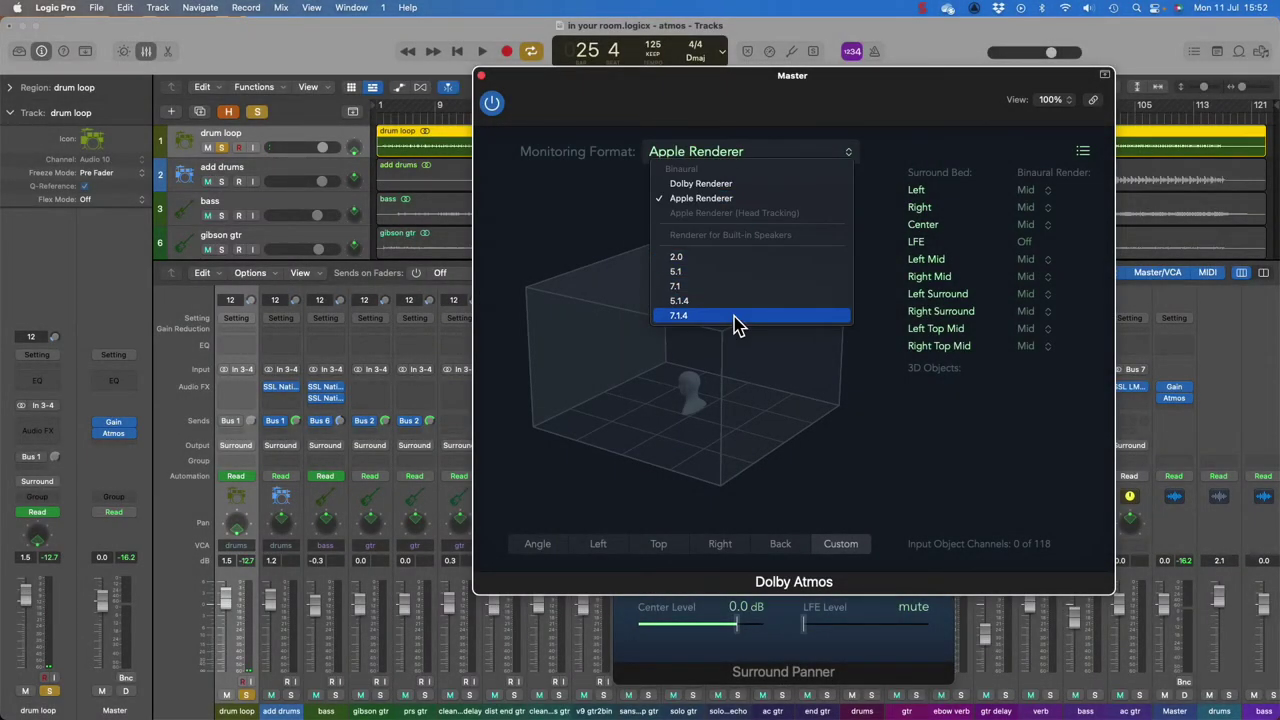
Step: Return monitoring to 7.1.4 and narrow the drum loop's spread to -91° while playing
{"action": "left_click", "coordinate": [735, 316]}
{"action": "left_click", "coordinate": [778, 656]}
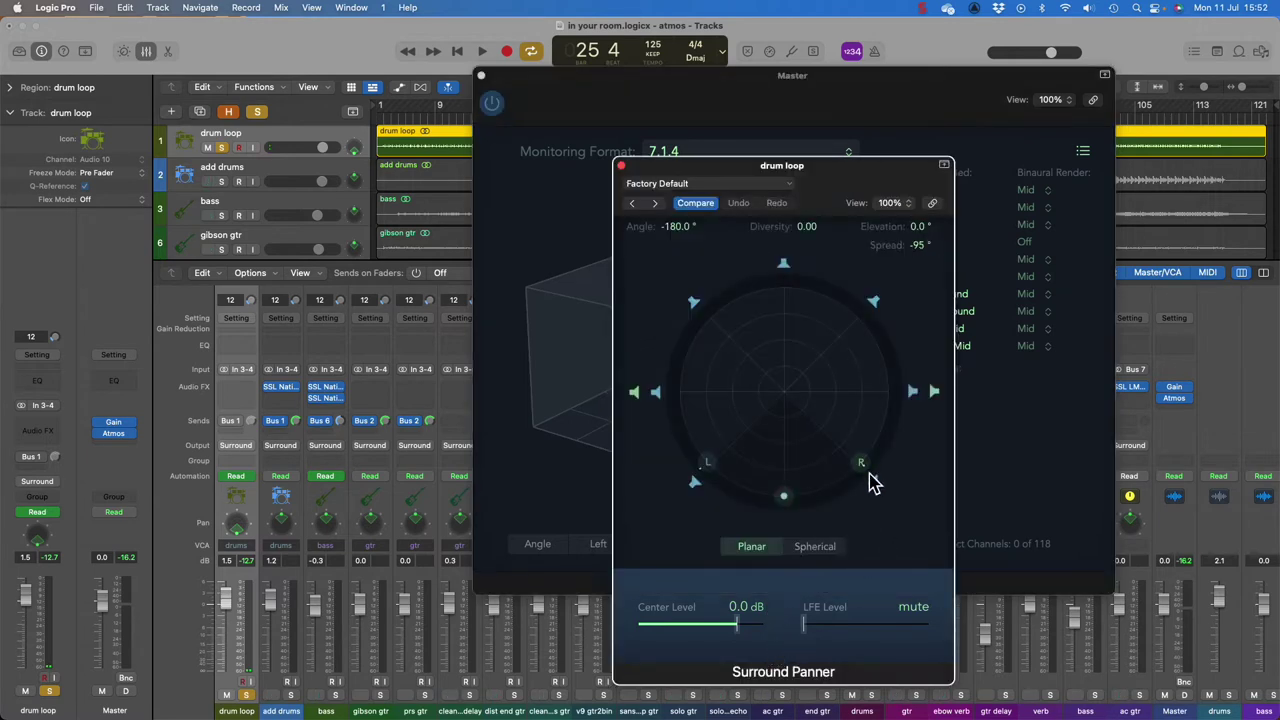
{"action": "left_click_drag", "start_coordinate": [869, 474], "coordinate": [871, 474]}
{"action": "left_click_drag", "start_coordinate": [863, 466], "coordinate": [871, 480]}
{"action": "key", "text": "space"}
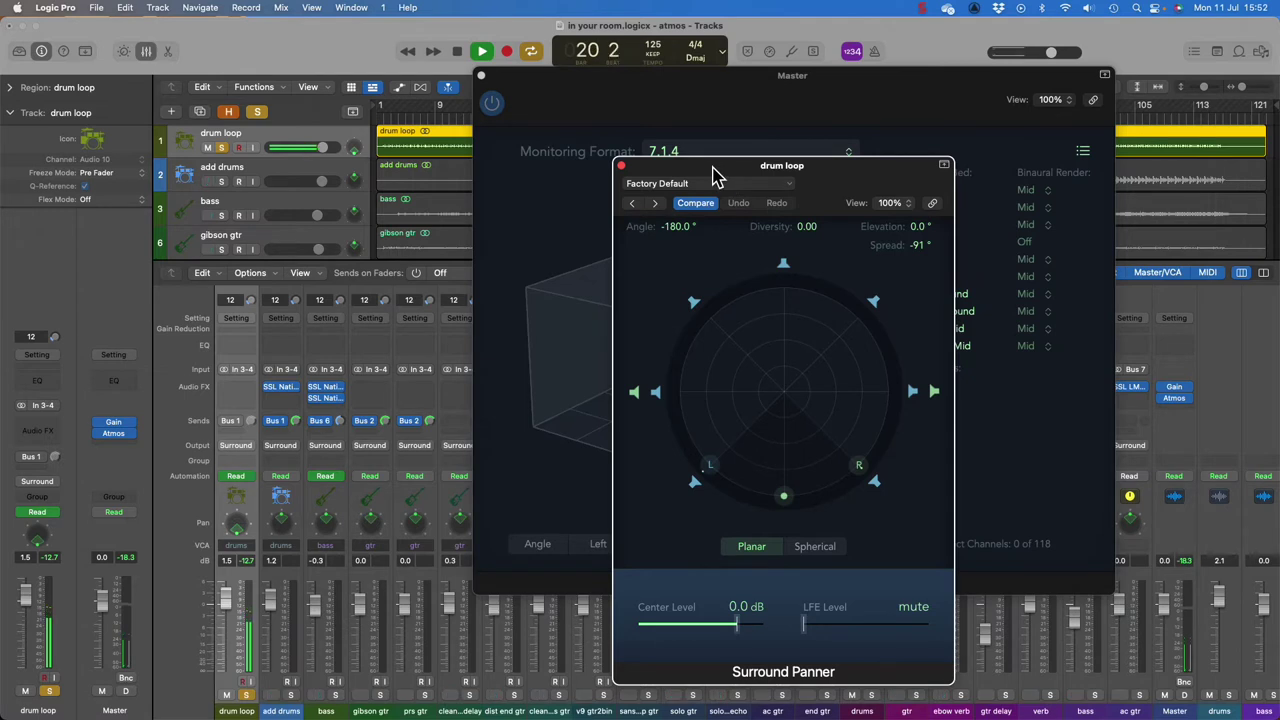
{"action": "left_click_drag", "start_coordinate": [714, 175], "coordinate": [936, 144]}
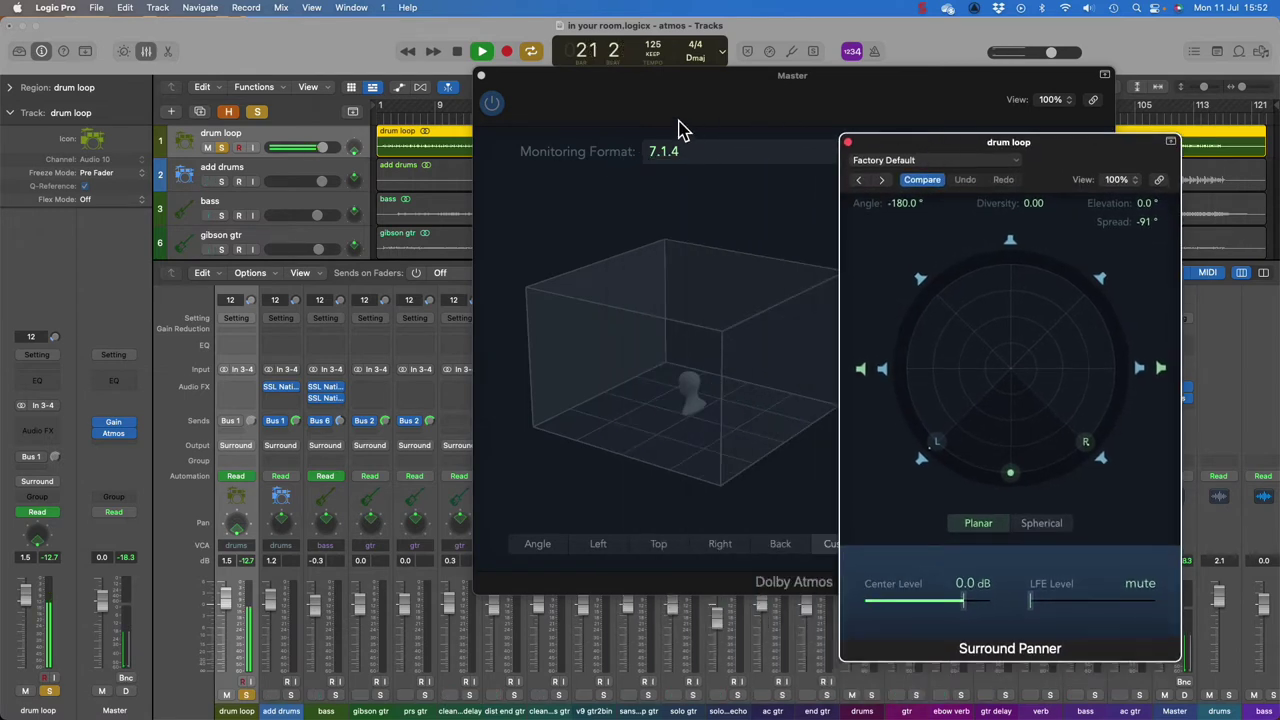
Step: Reopen Logic Pro's Audio preferences through the Preferences submenu
{"action": "left_click", "coordinate": [55, 8]}
{"action": "mouse_move", "coordinate": [50, 49]}
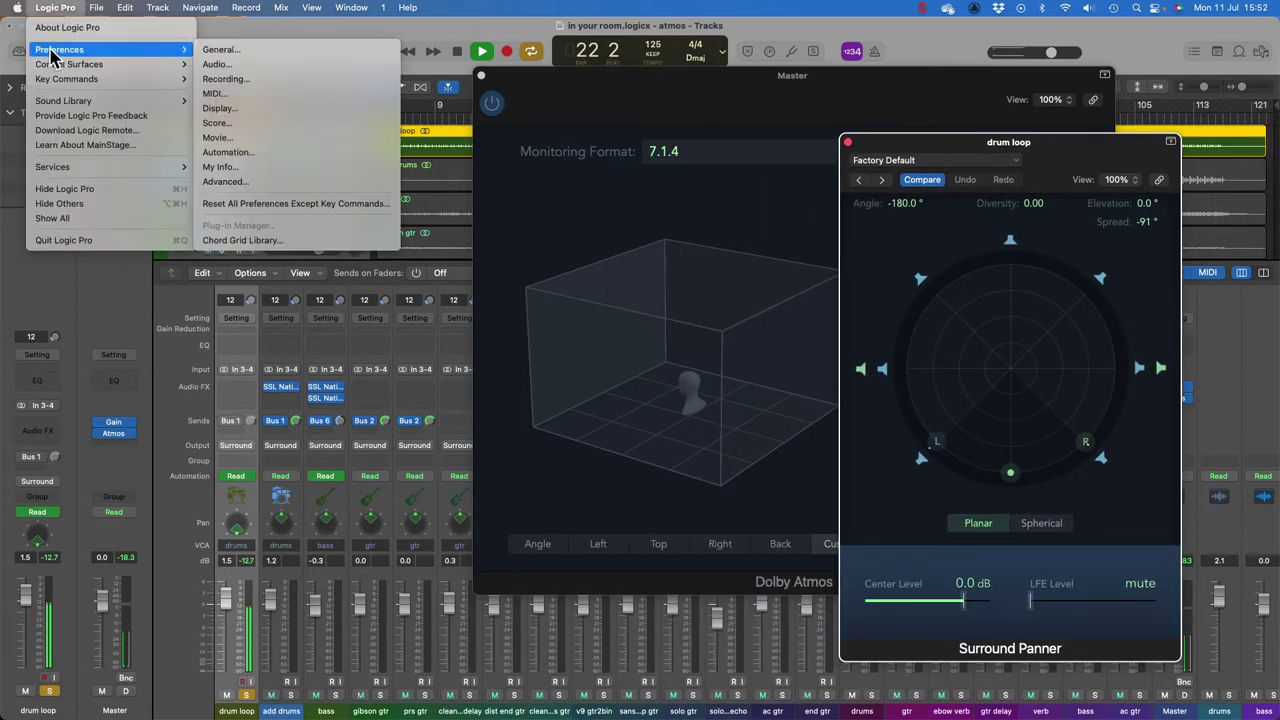
{"action": "left_click", "coordinate": [305, 50]}
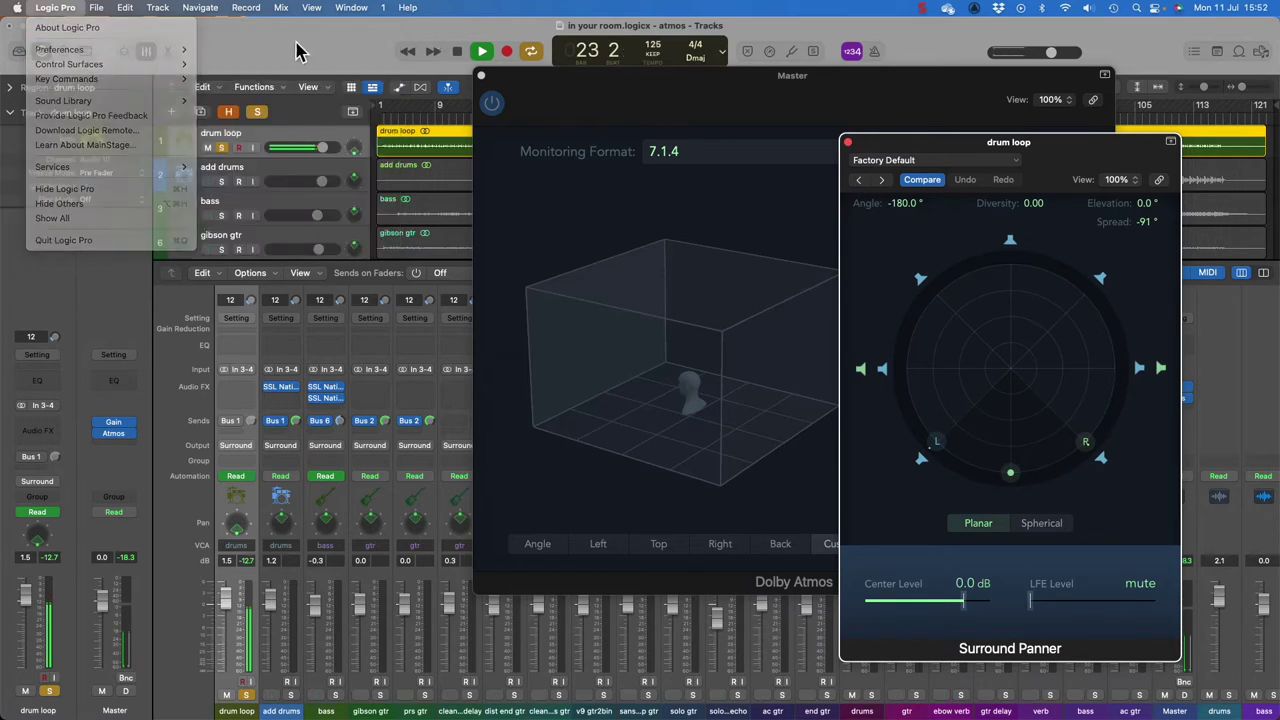
{"action": "left_click", "coordinate": [45, 8]}
{"action": "mouse_move", "coordinate": [51, 50]}
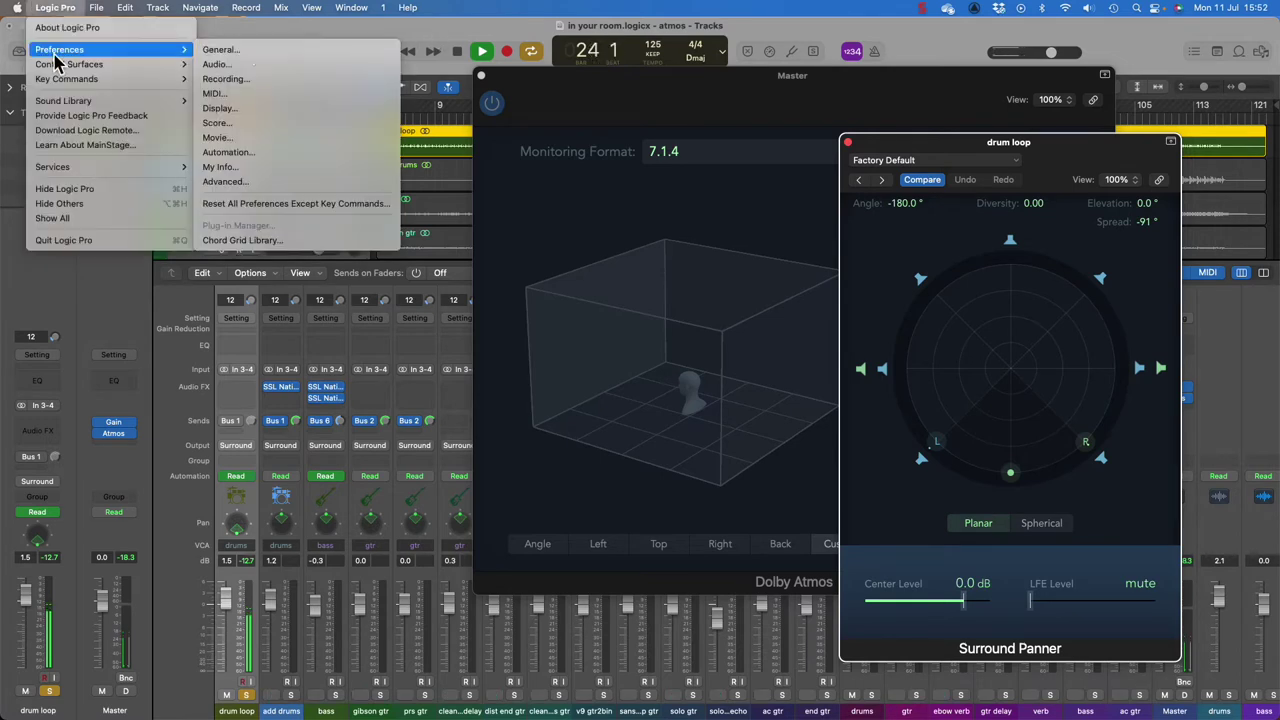
{"action": "left_click", "coordinate": [277, 65]}
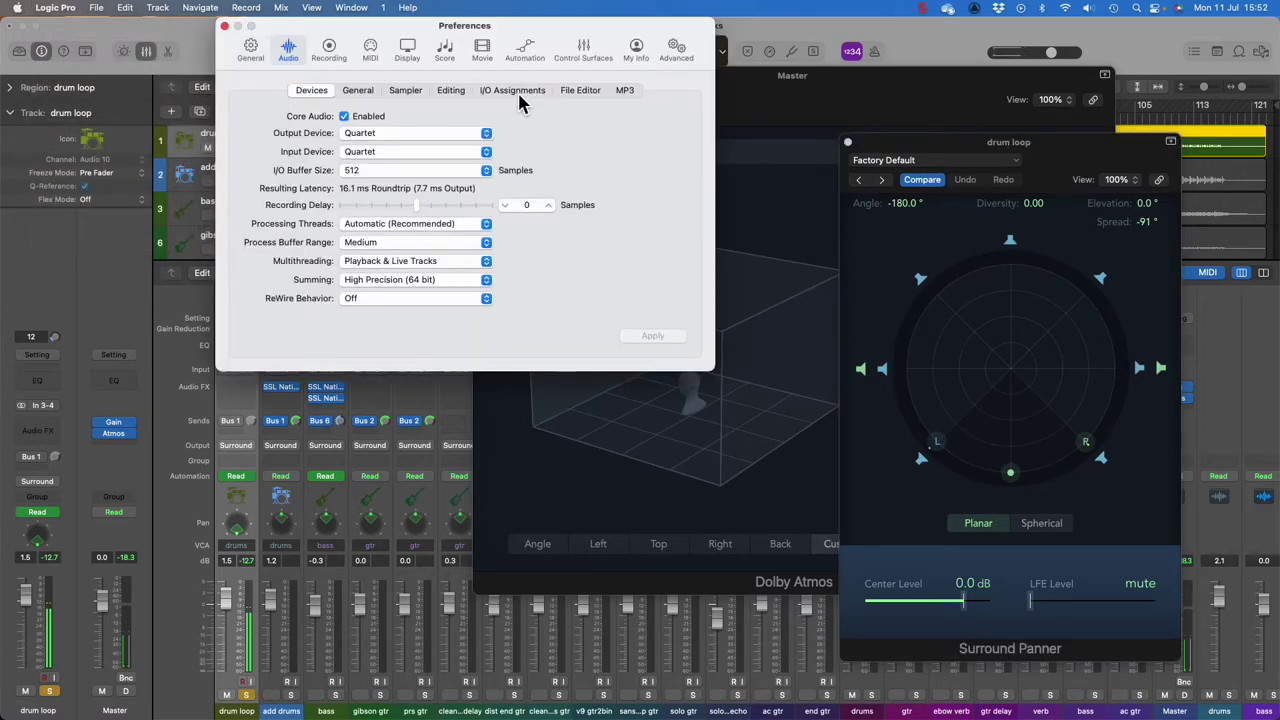
Step: Show the Output I/O Assignments and apply the ITU surround layout
{"action": "left_click", "coordinate": [518, 93]}
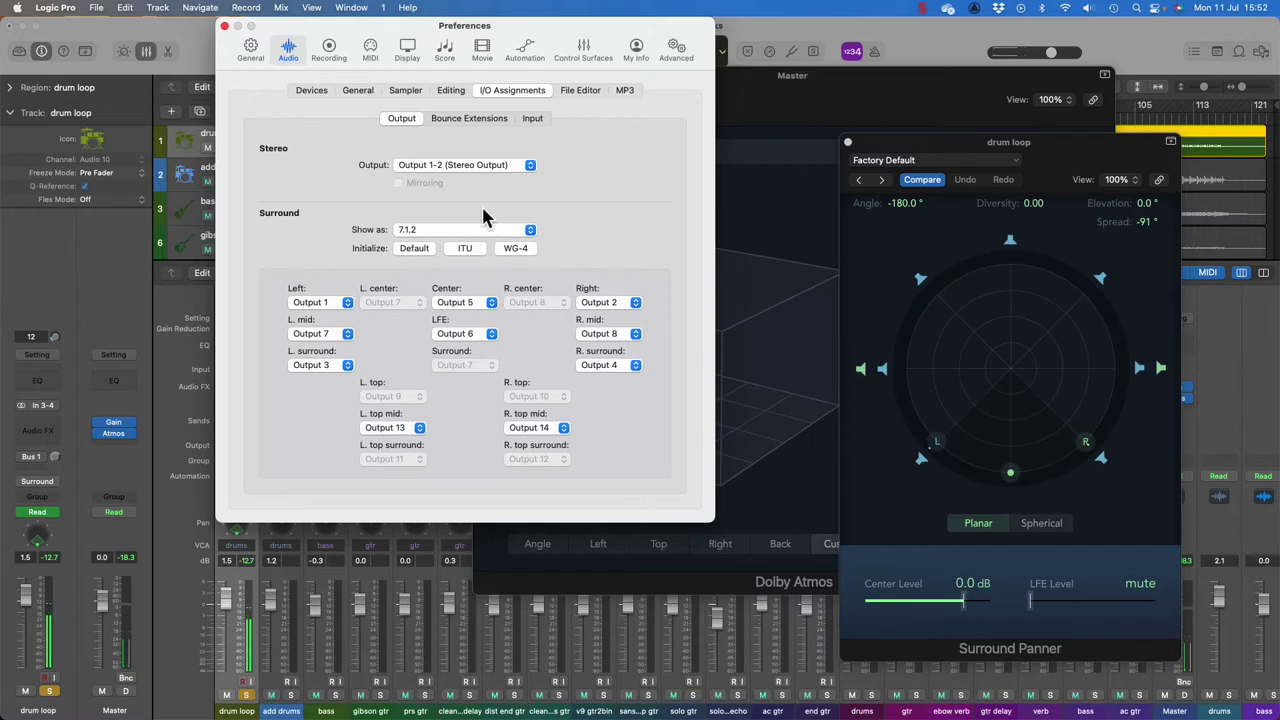
{"action": "left_click", "coordinate": [466, 252]}
{"action": "left_click", "coordinate": [392, 428]}
{"action": "left_click", "coordinate": [330, 370]}
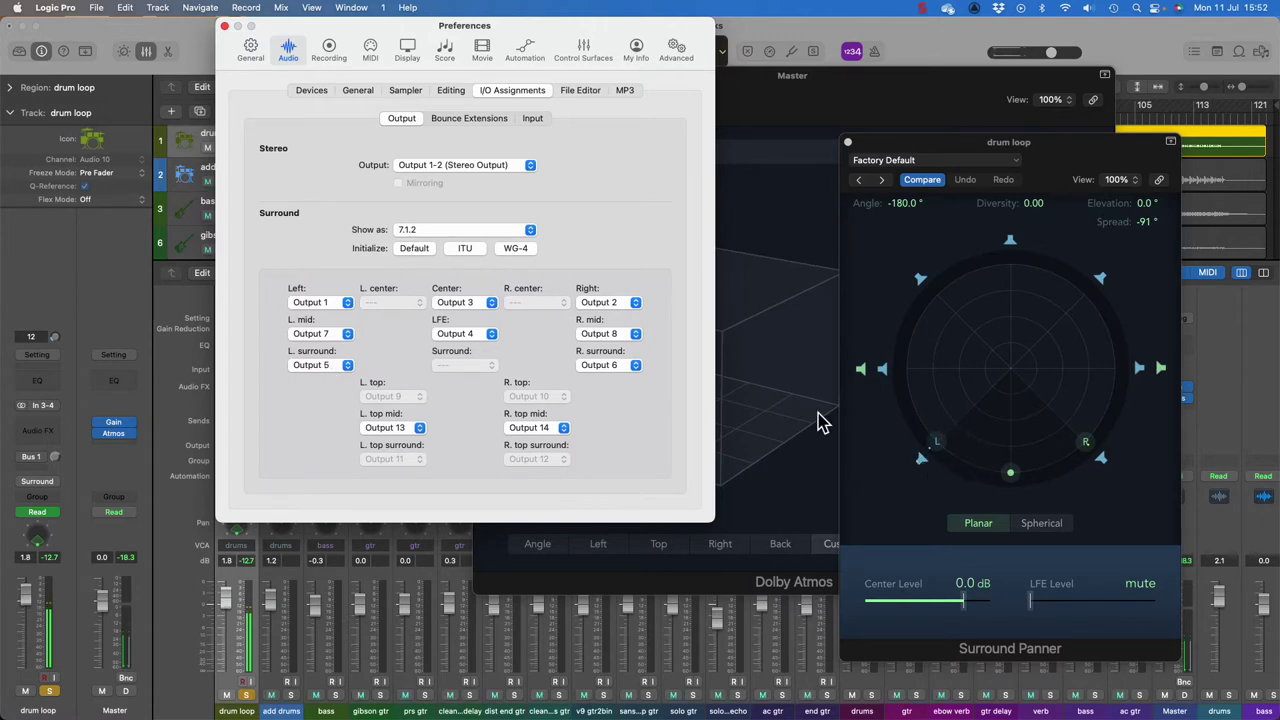
Step: Route the left surround channel to Output 1, then reopen its choices to restore Output 5
{"action": "left_click", "coordinate": [316, 366]}
{"action": "left_click", "coordinate": [325, 314]}
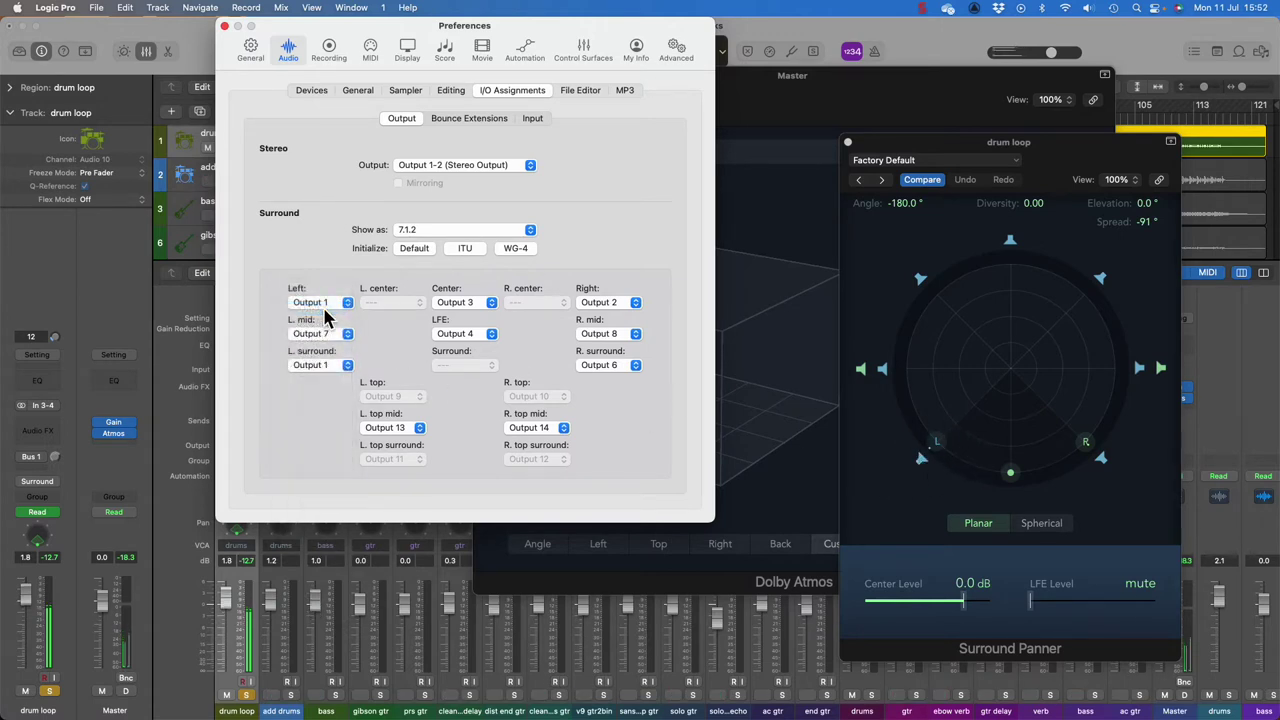
{"action": "left_click", "coordinate": [322, 366]}
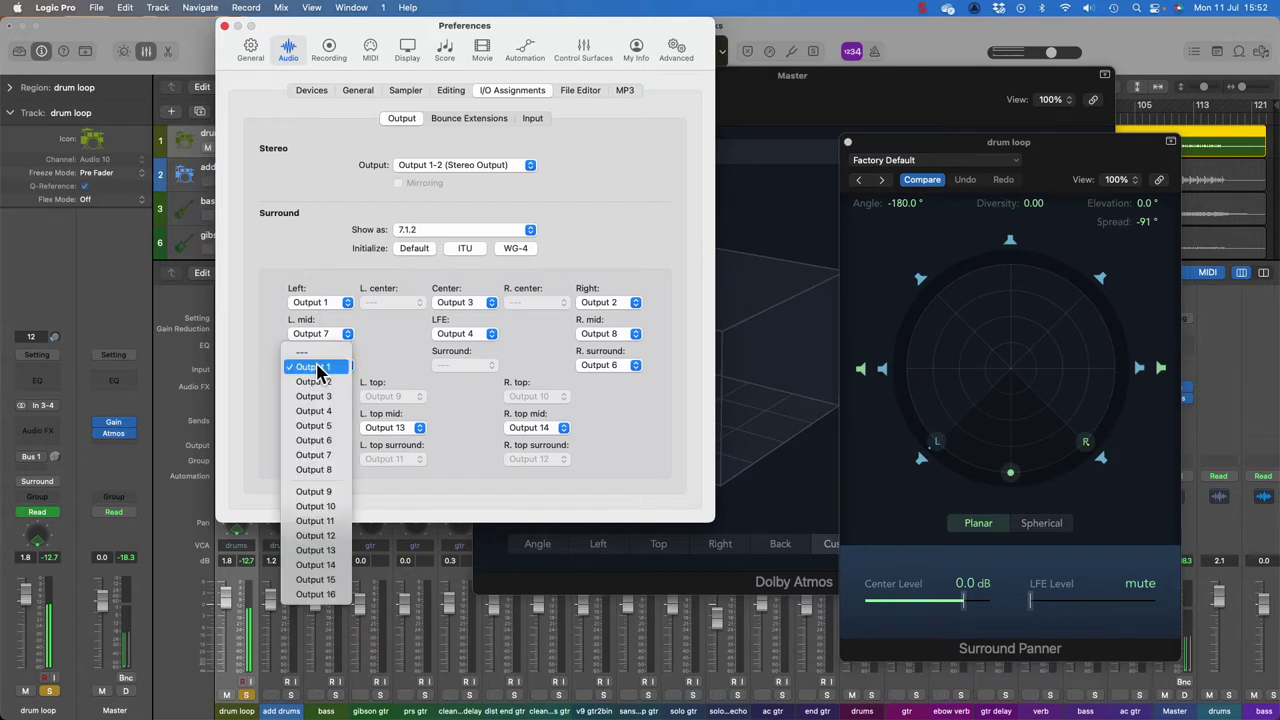
{"action": "left_click", "coordinate": [298, 366]}
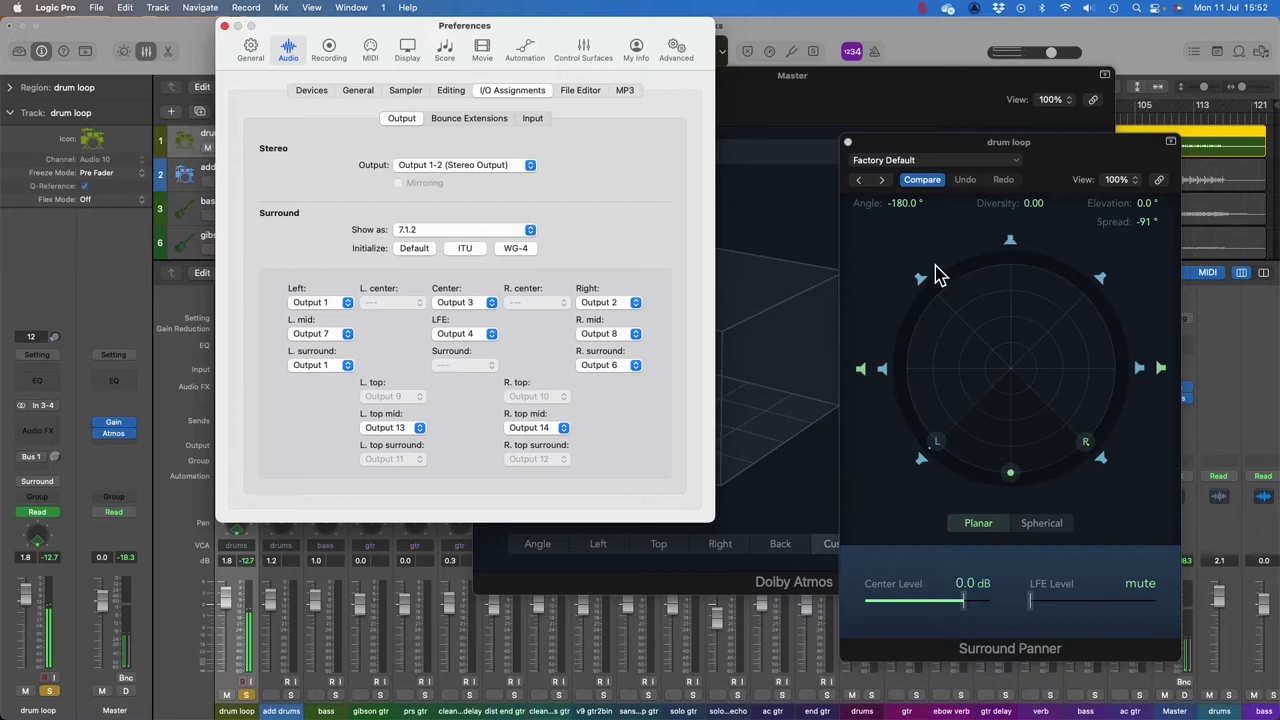
{"action": "left_click", "coordinate": [320, 366]}
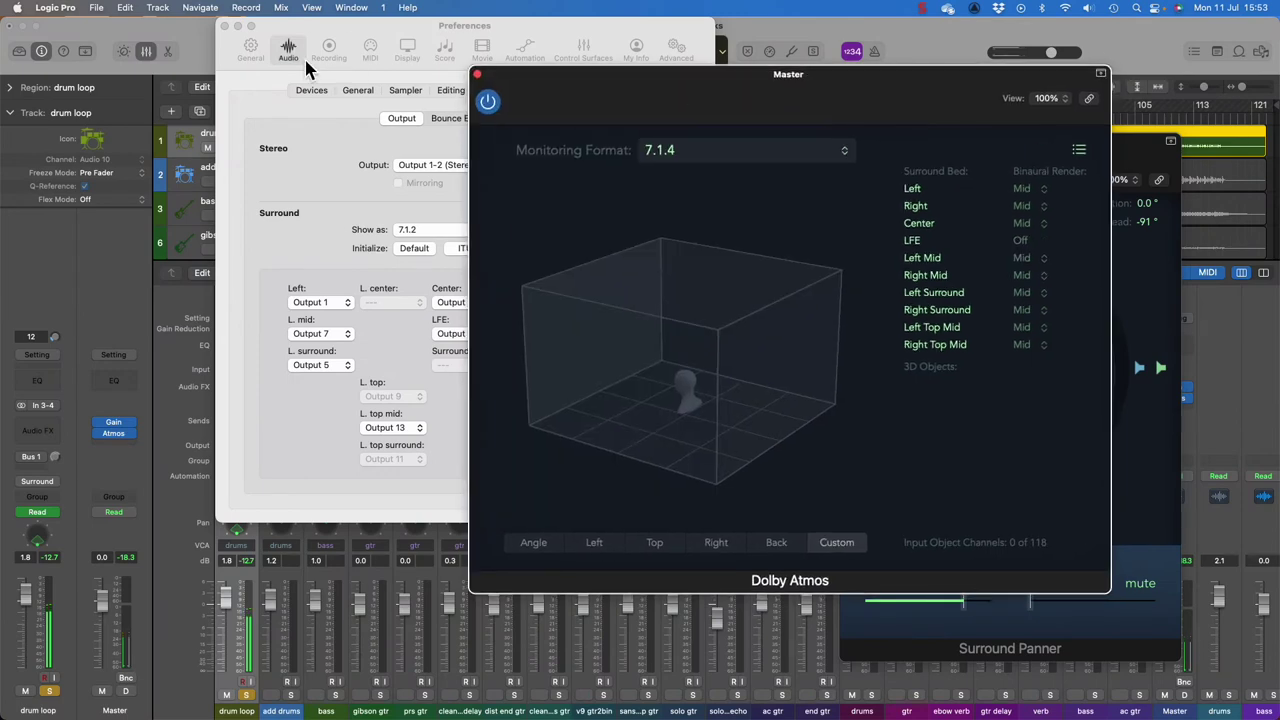
Step: Close Preferences, set Atmos monitoring to Apple Renderer, and close the Dolby Atmos window
{"action": "left_click", "coordinate": [225, 27]}
{"action": "left_click_drag", "start_coordinate": [633, 92], "coordinate": [358, 68]}
{"action": "left_click", "coordinate": [415, 128]}
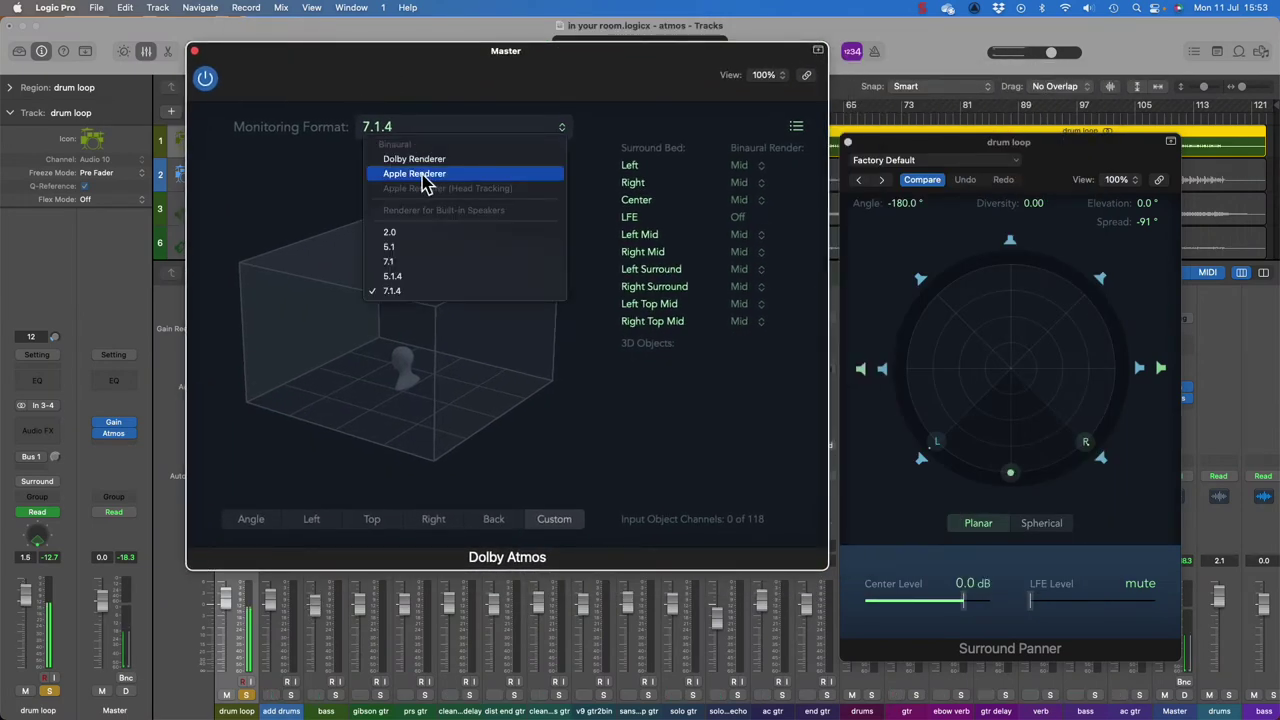
{"action": "left_click", "coordinate": [422, 175]}
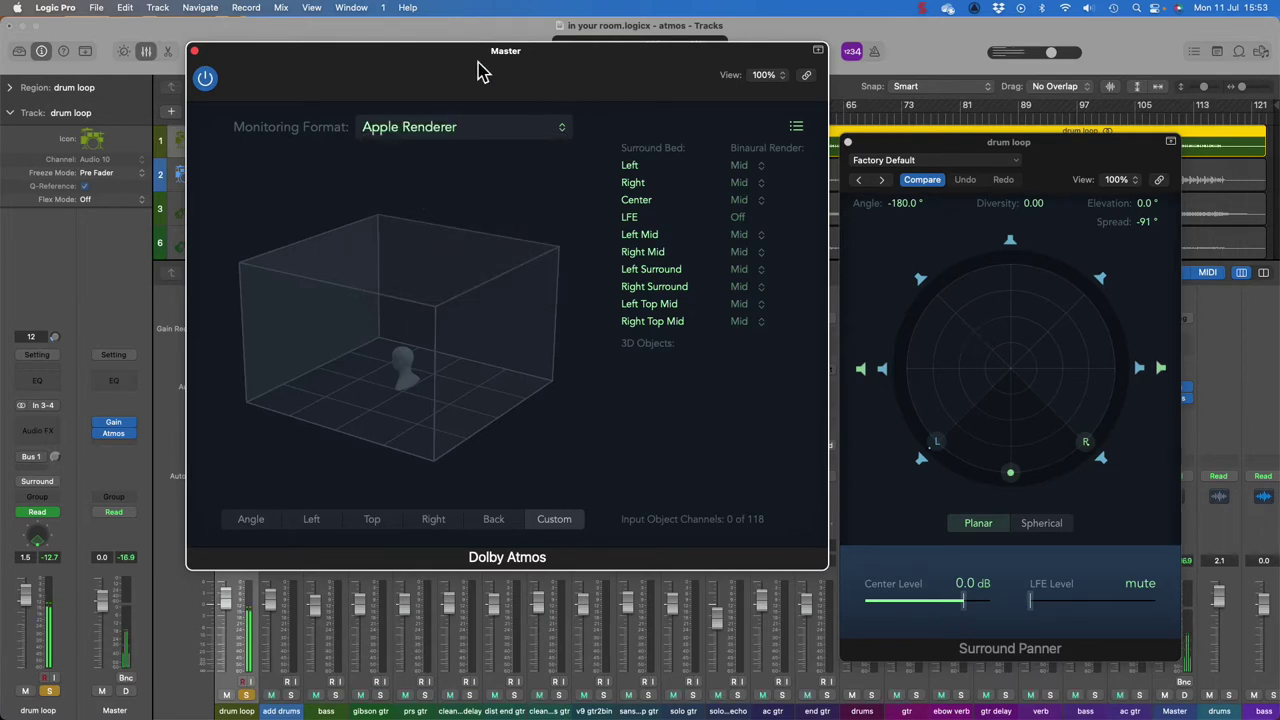
{"action": "left_click_drag", "start_coordinate": [477, 63], "coordinate": [394, 132]}
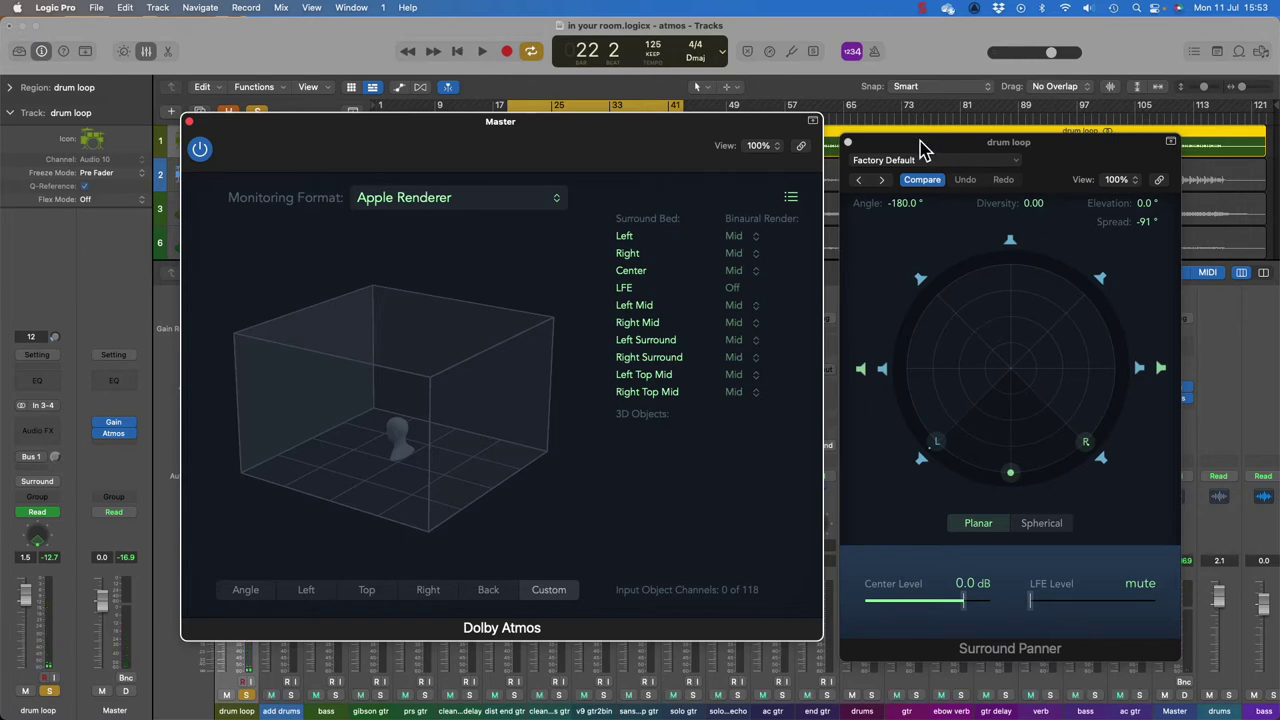
{"action": "left_click_drag", "start_coordinate": [922, 148], "coordinate": [827, 172]}
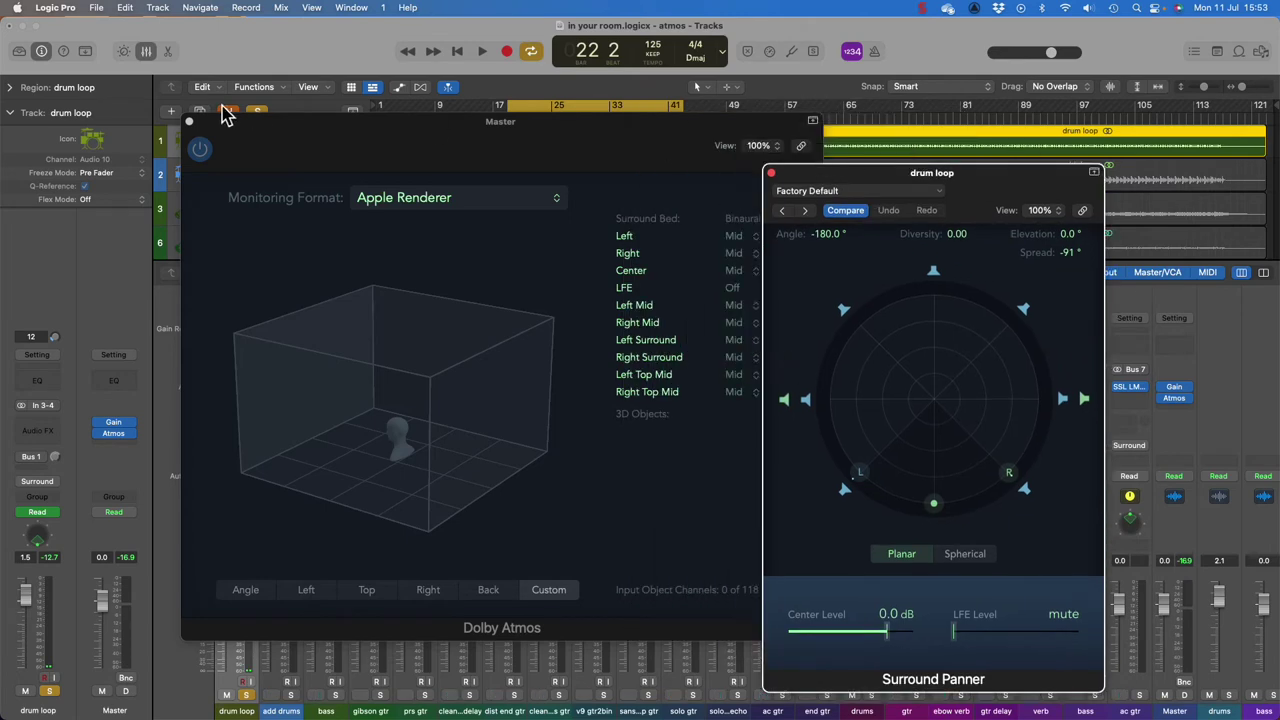
{"action": "left_click", "coordinate": [191, 121]}
Step: Play briefly, move the drum loop panner over the mixer, and stop playback
{"action": "key", "text": "space"}
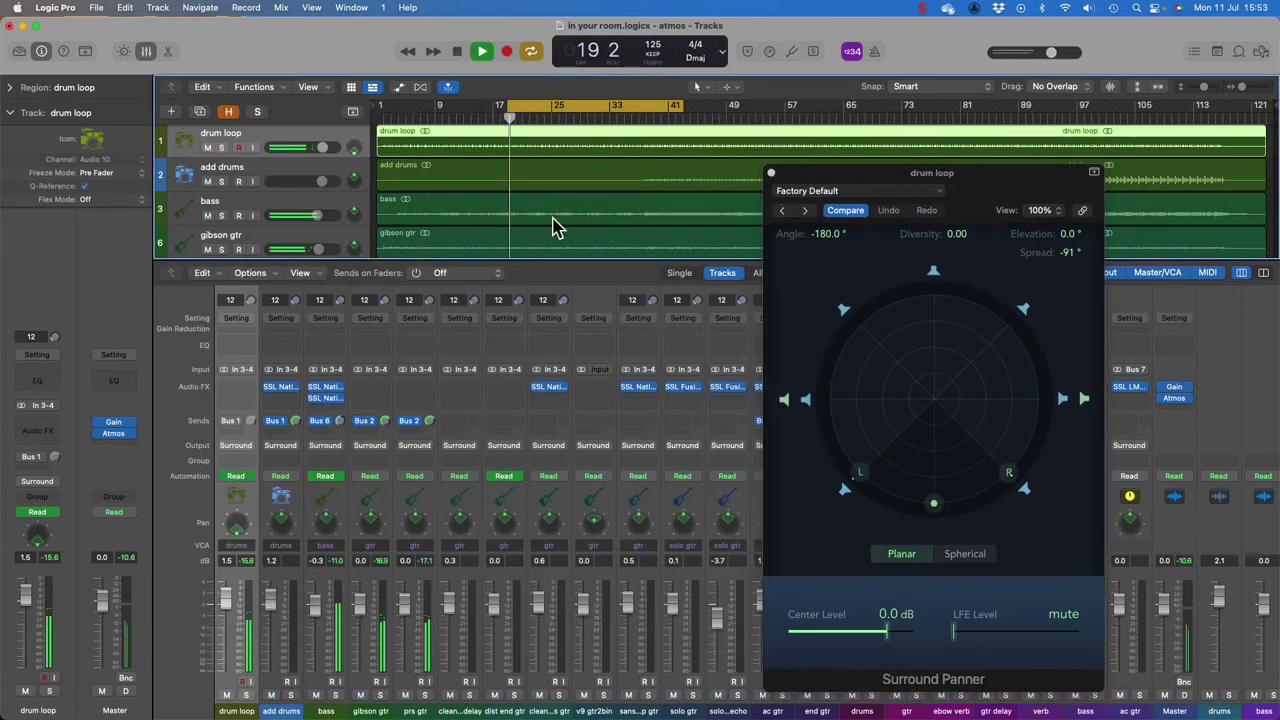
{"action": "left_click_drag", "start_coordinate": [853, 186], "coordinate": [660, 170]}
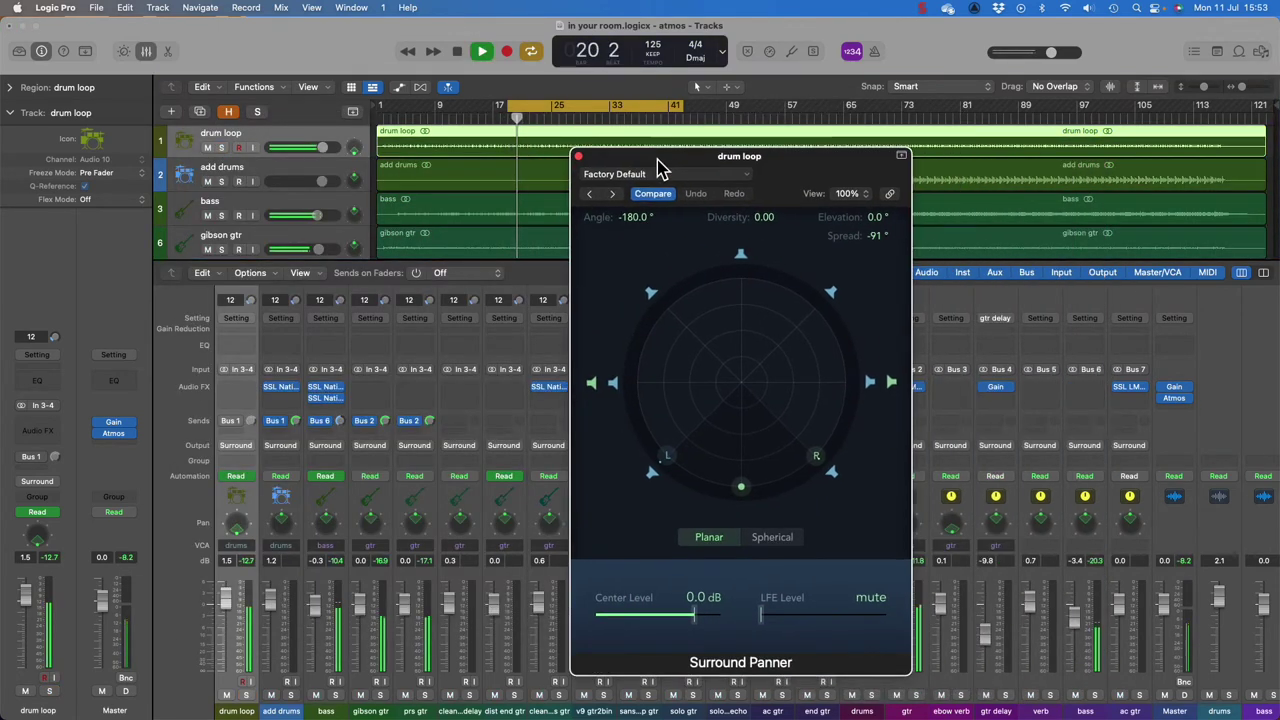
{"action": "key", "text": "space"}
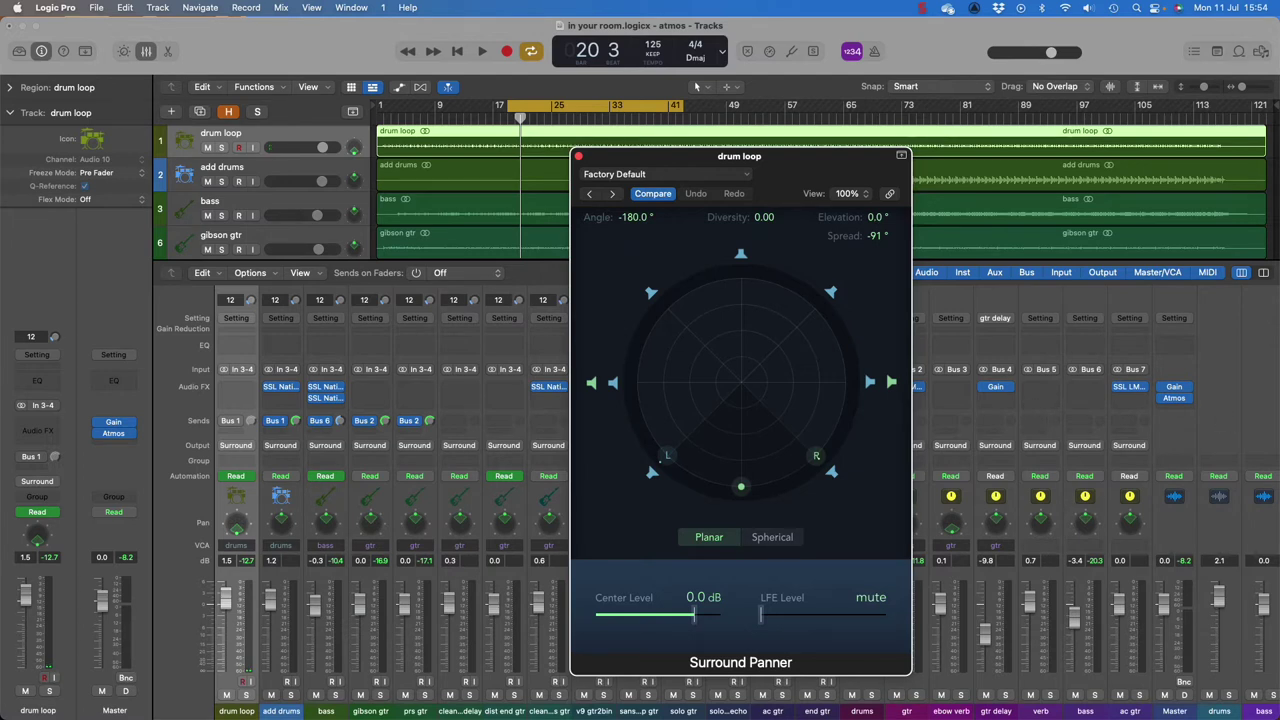
{"action": "mouse_move", "coordinate": [1178, 398]}
{"action": "scroll", "coordinate": [400, 500], "scroll_direction": "right", "scroll_amount": 1}
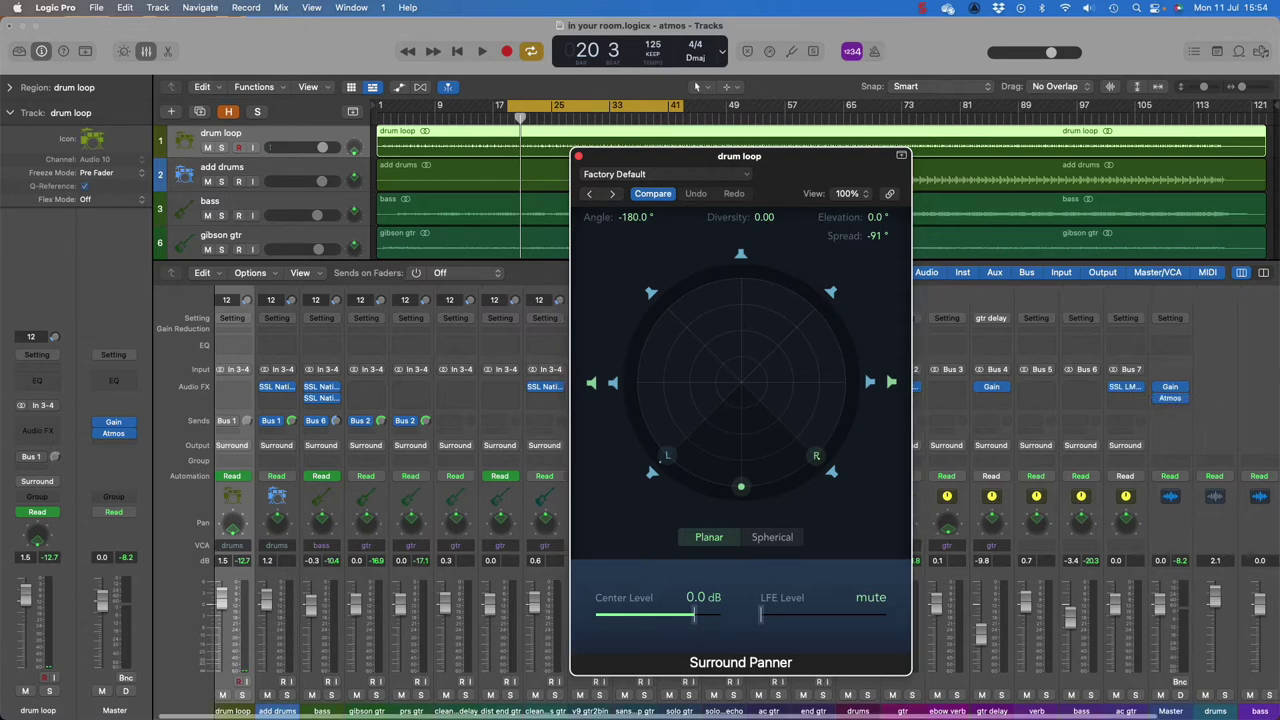
Step: Replace the Master's Gain insert with a 7.1.2 Multichannel Gain and move its window aside
{"action": "left_click", "coordinate": [1188, 398]}
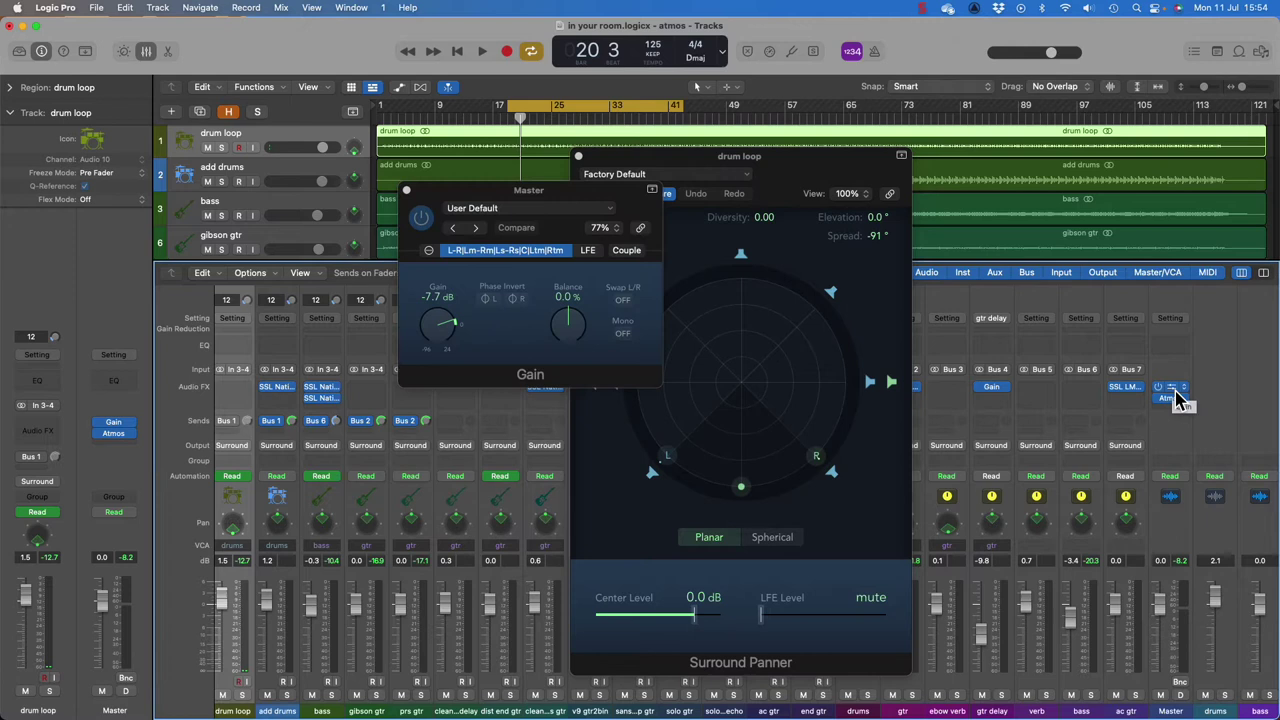
{"action": "left_click", "coordinate": [407, 190]}
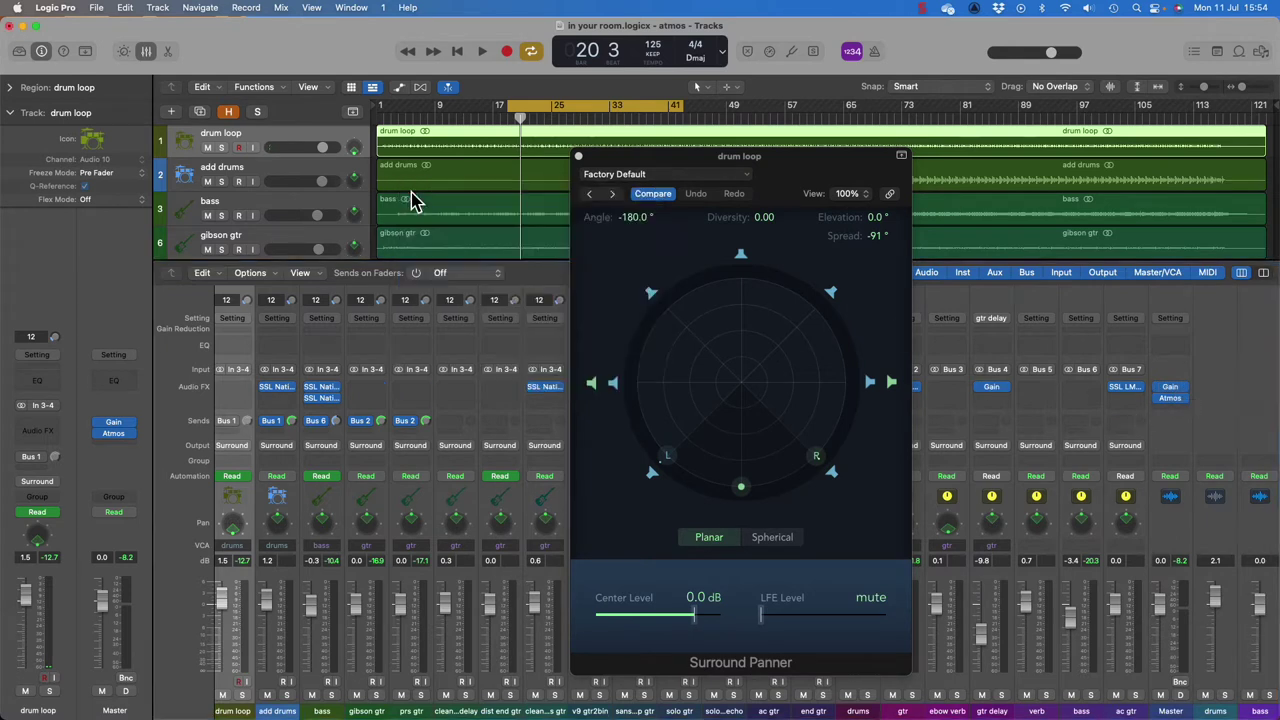
{"action": "mouse_move", "coordinate": [1178, 410]}
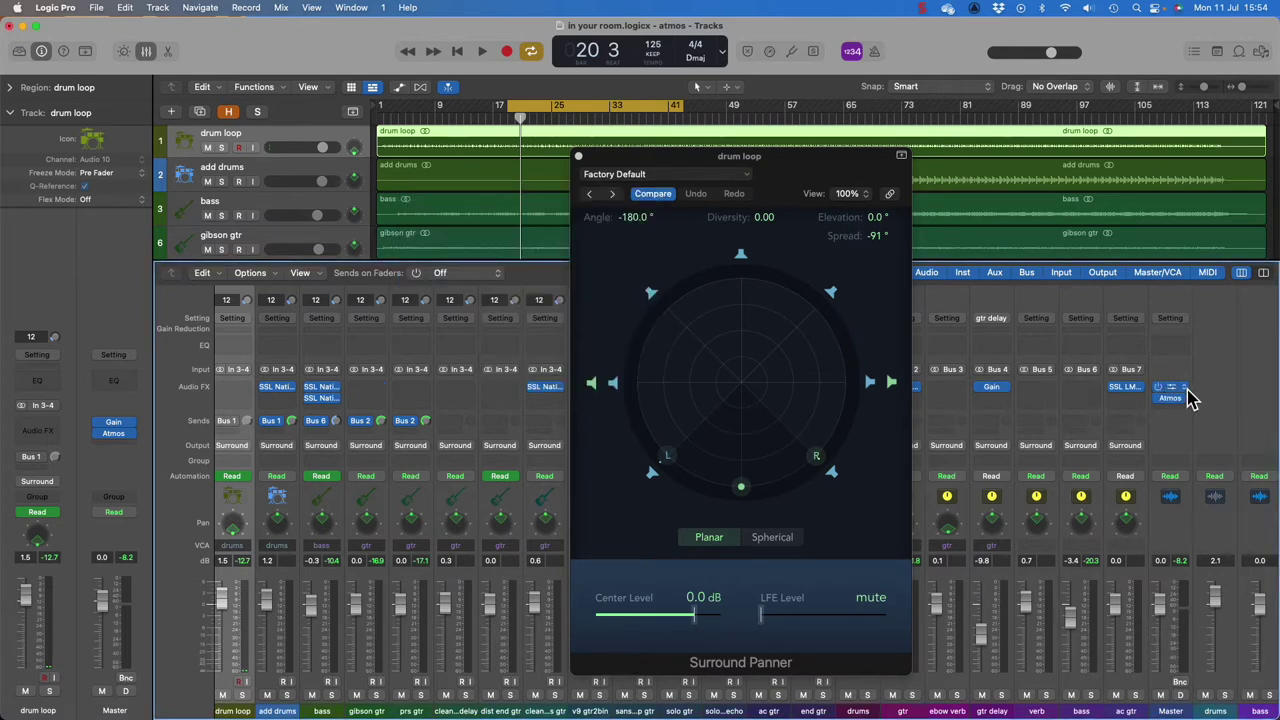
{"action": "left_click", "coordinate": [1187, 391]}
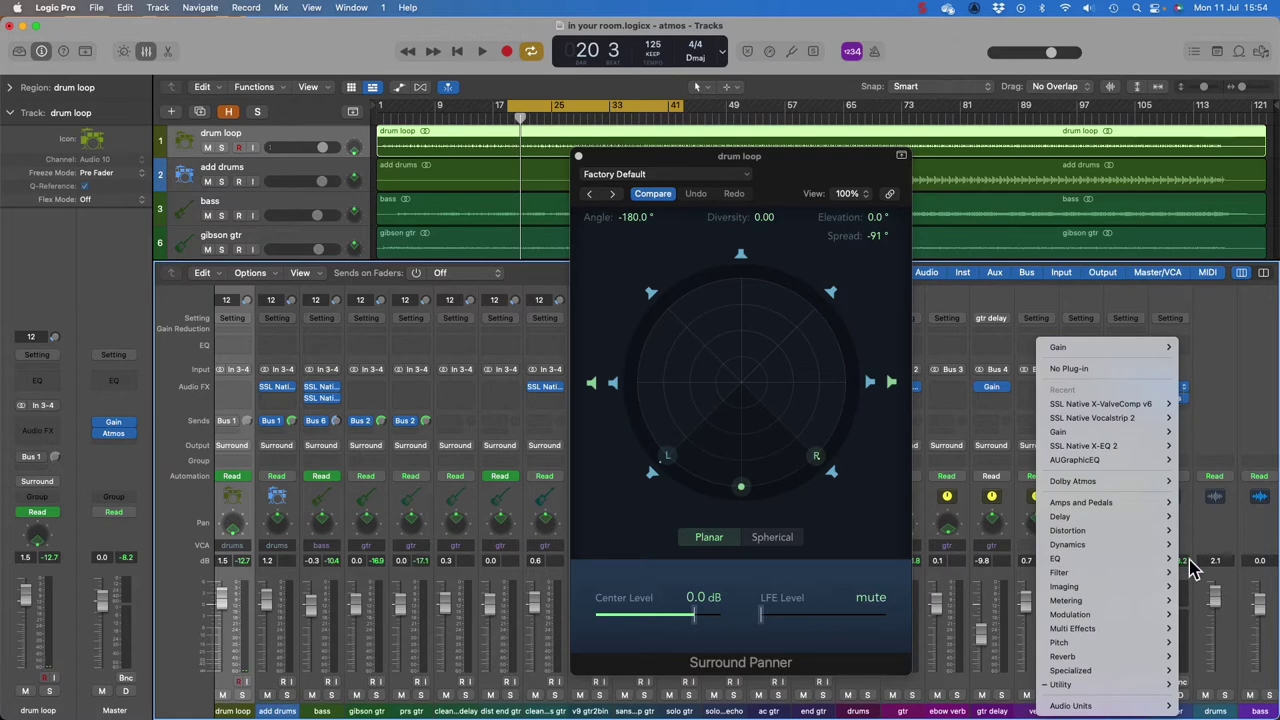
{"action": "mouse_move", "coordinate": [1168, 690]}
{"action": "mouse_move", "coordinate": [978, 692]}
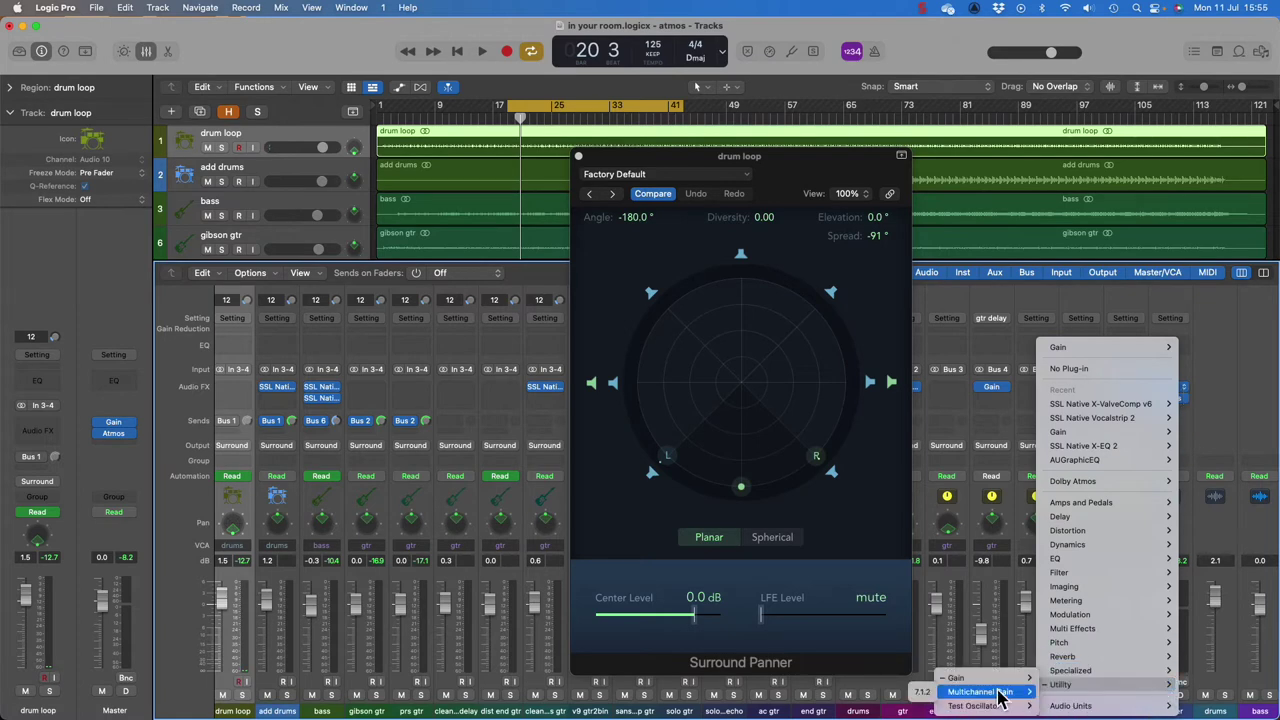
{"action": "left_click", "coordinate": [921, 692]}
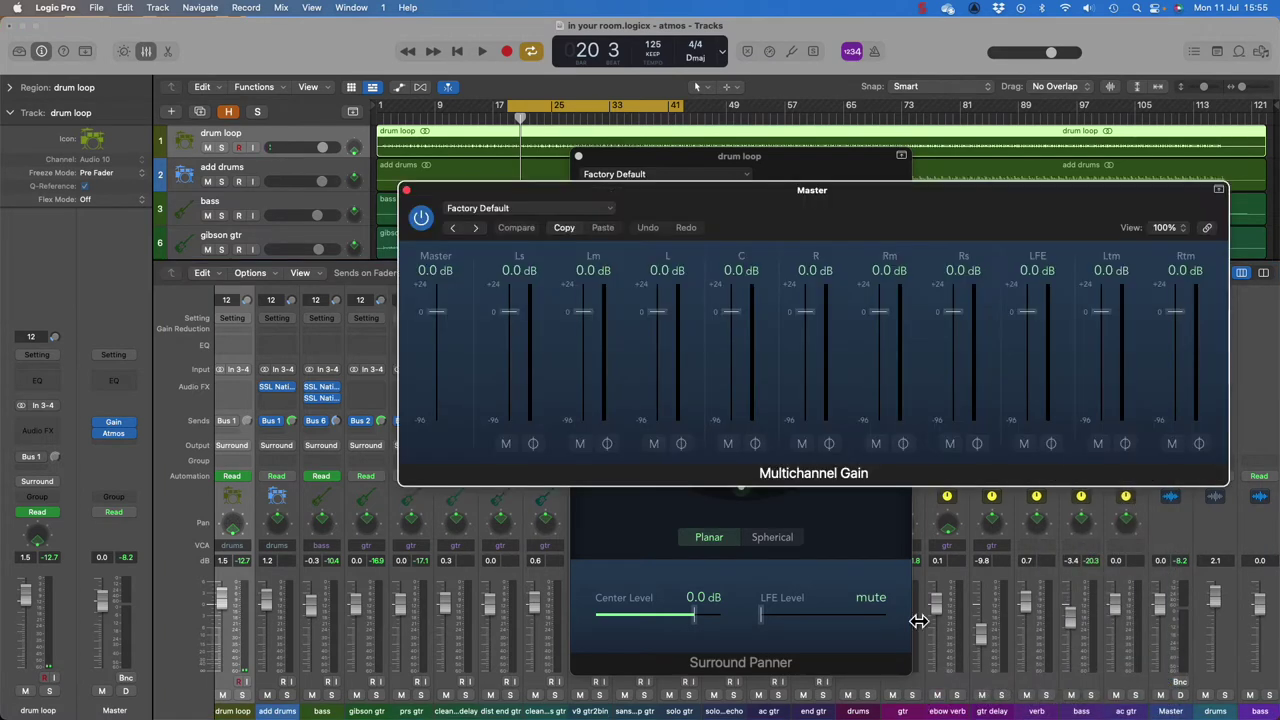
{"action": "left_click_drag", "start_coordinate": [868, 210], "coordinate": [652, 101]}
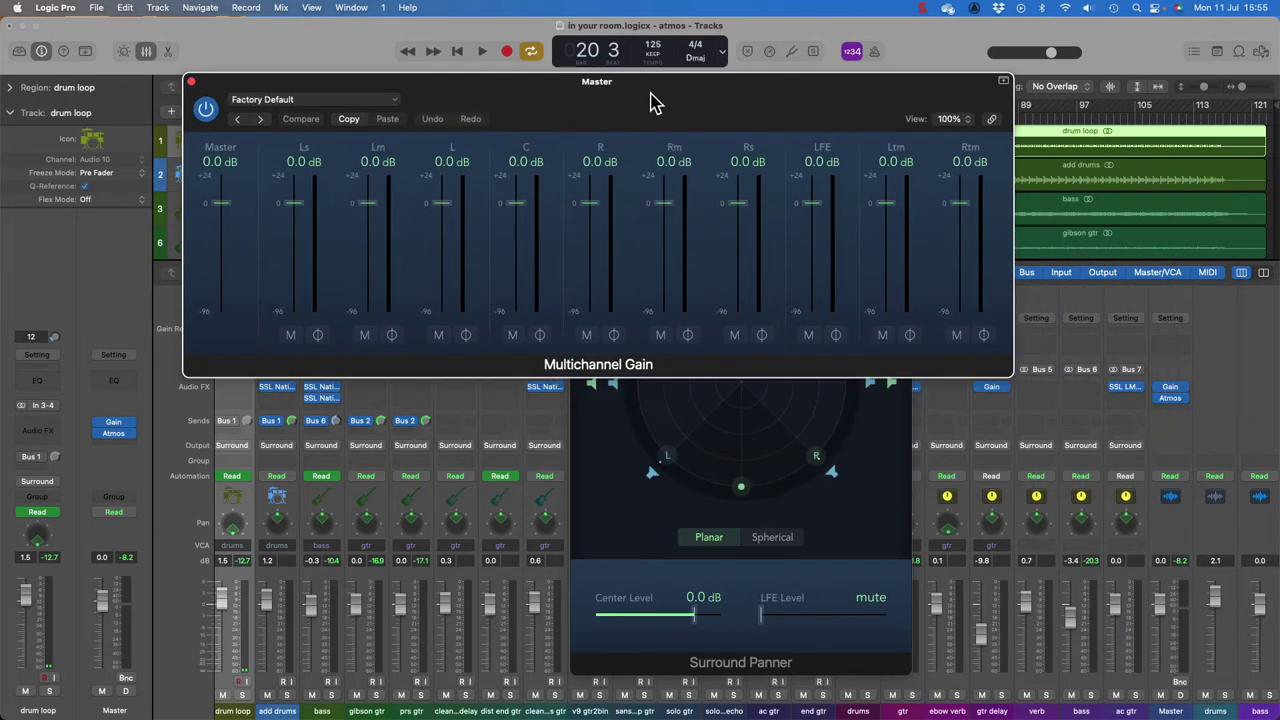
Step: Open the plug-in menu on the next empty Master insert slot
{"action": "left_click", "coordinate": [1180, 399]}
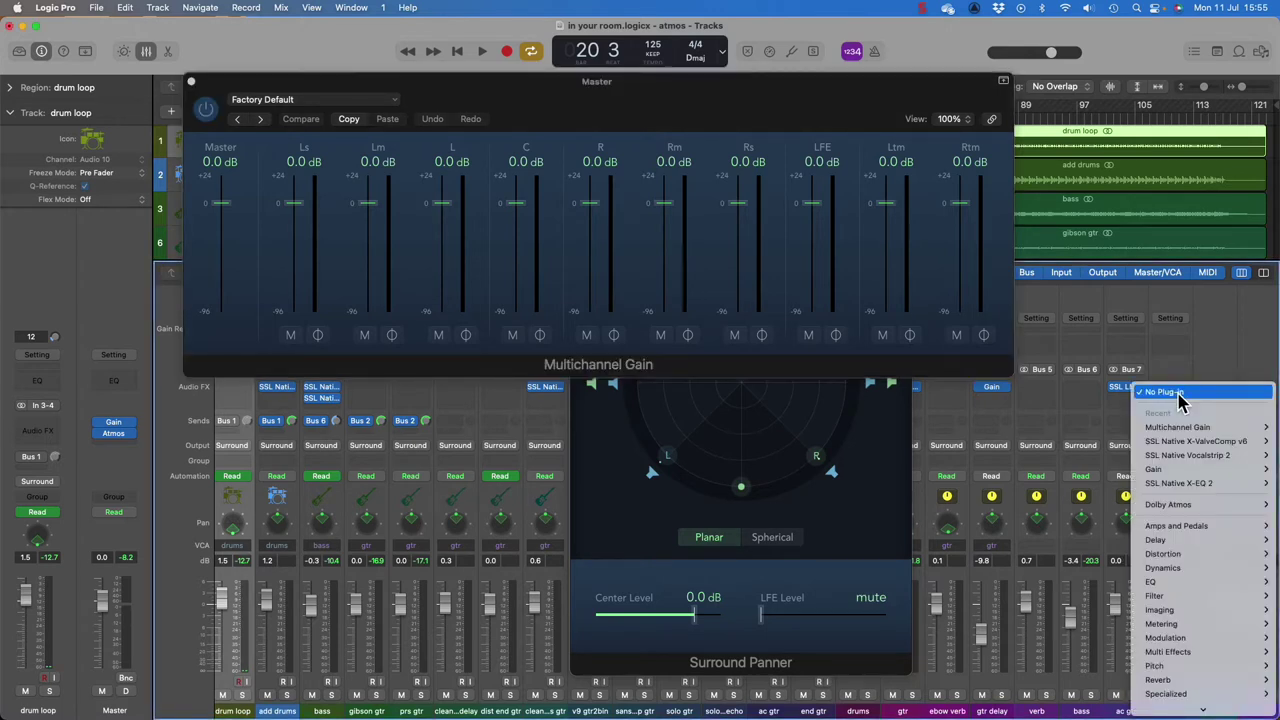
{"action": "mouse_move", "coordinate": [1237, 625]}
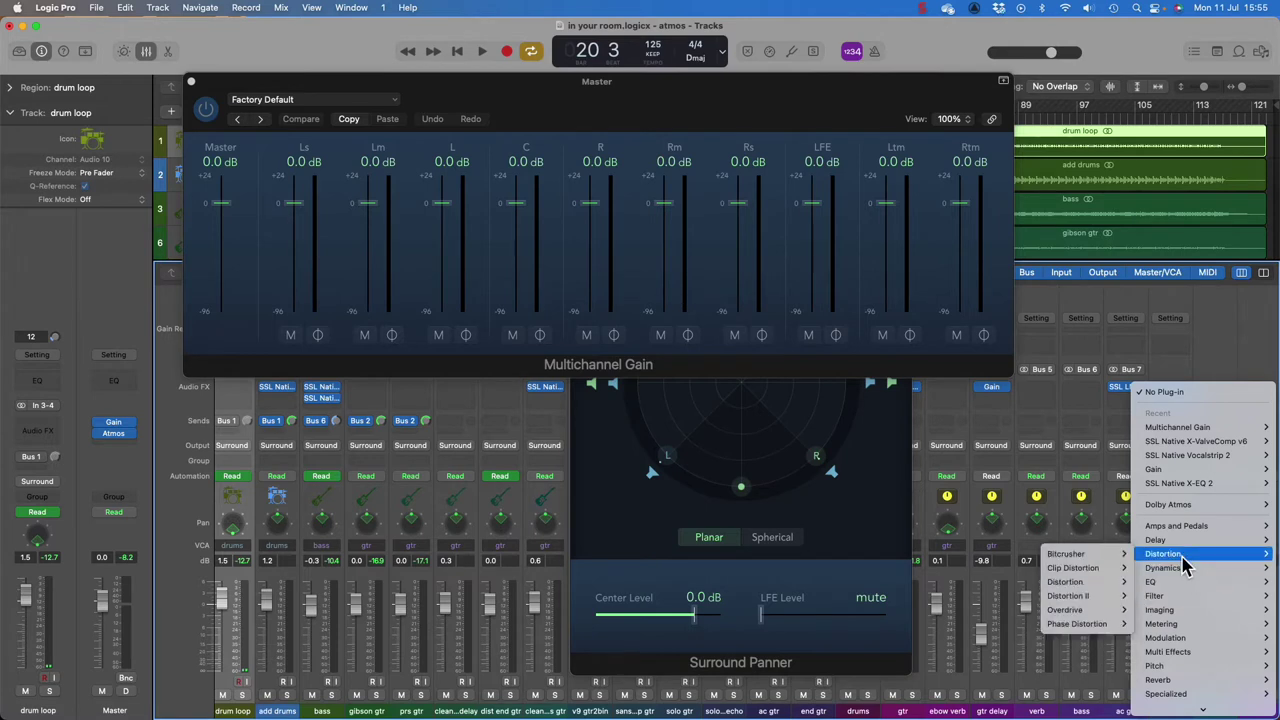
{"action": "mouse_move", "coordinate": [1175, 568]}
{"action": "mouse_move", "coordinate": [1113, 648]}
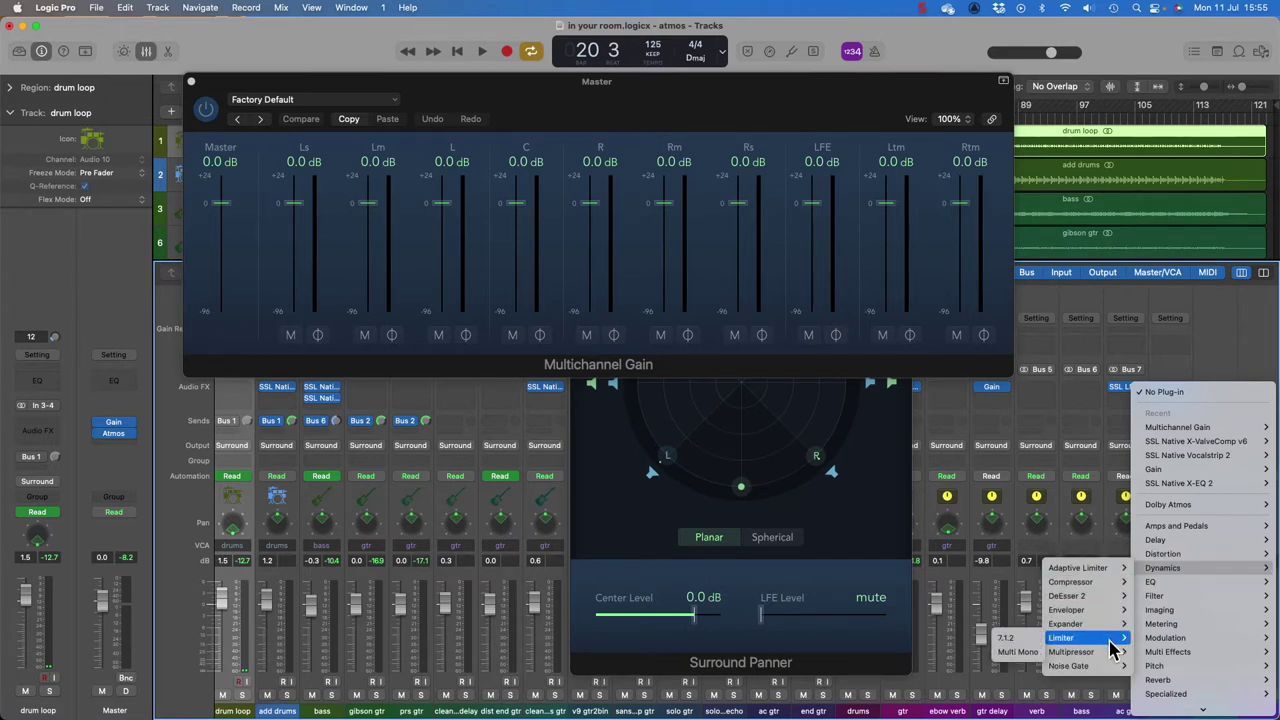
Step: Insert a 7.1.2 Limiter and a Level Meter on the Master channel
{"action": "left_click", "coordinate": [1012, 651]}
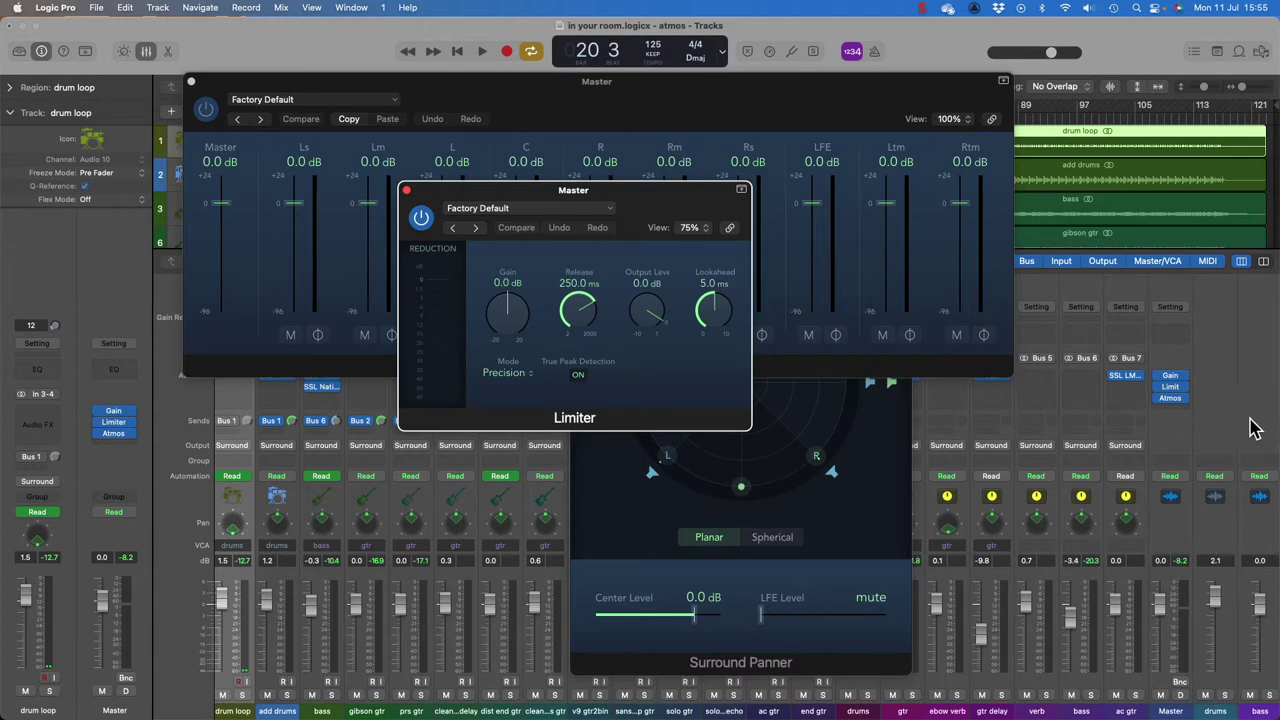
{"action": "mouse_move", "coordinate": [1183, 401]}
{"action": "left_click", "coordinate": [1182, 399]}
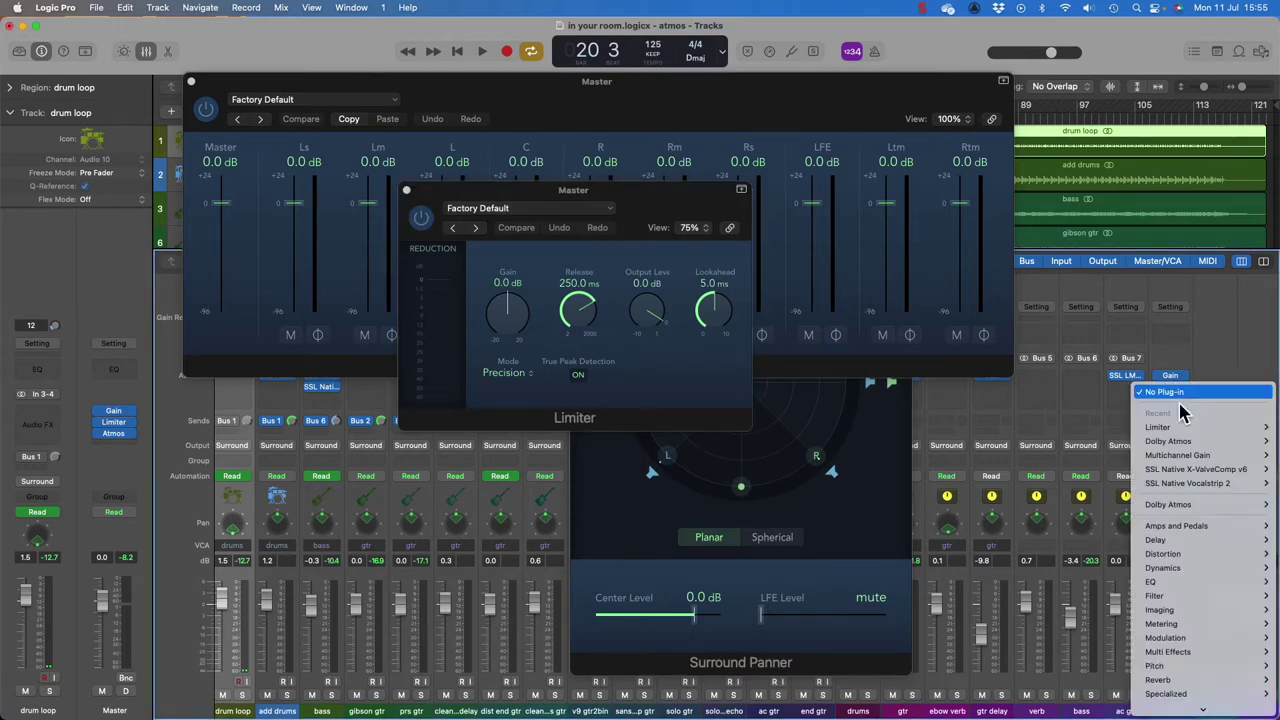
{"action": "mouse_move", "coordinate": [1208, 572]}
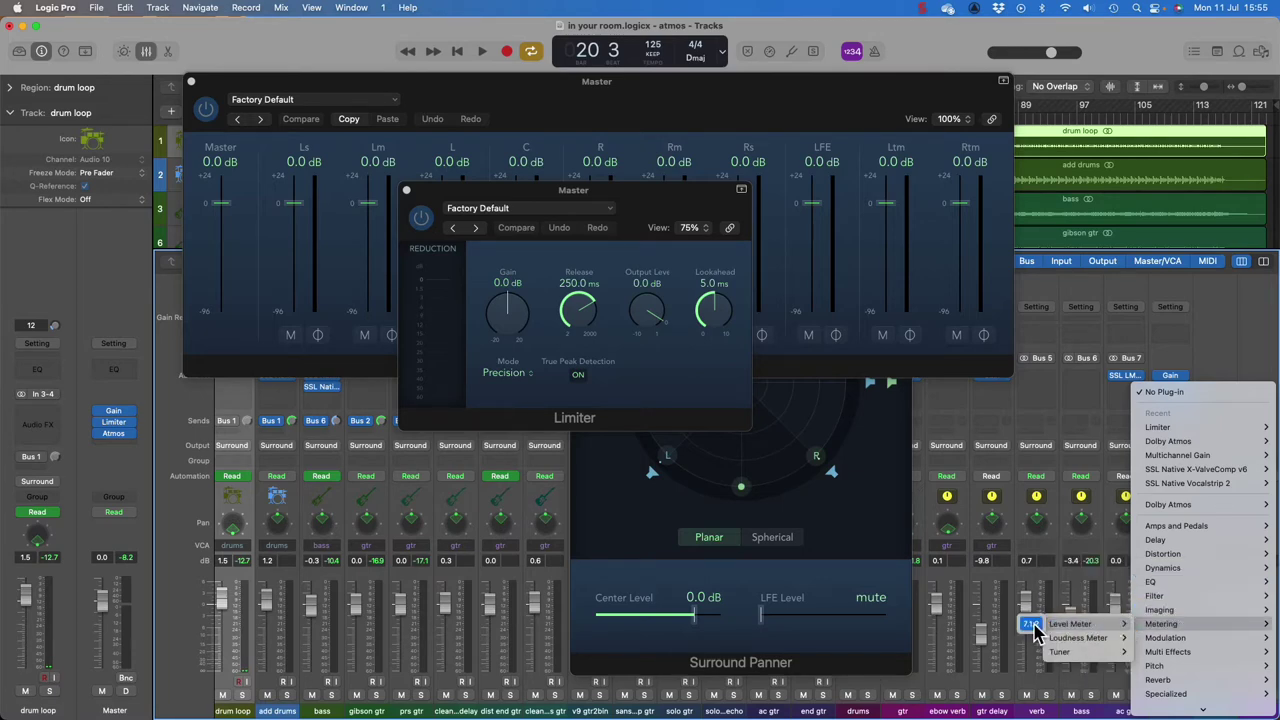
{"action": "left_click", "coordinate": [1037, 632]}
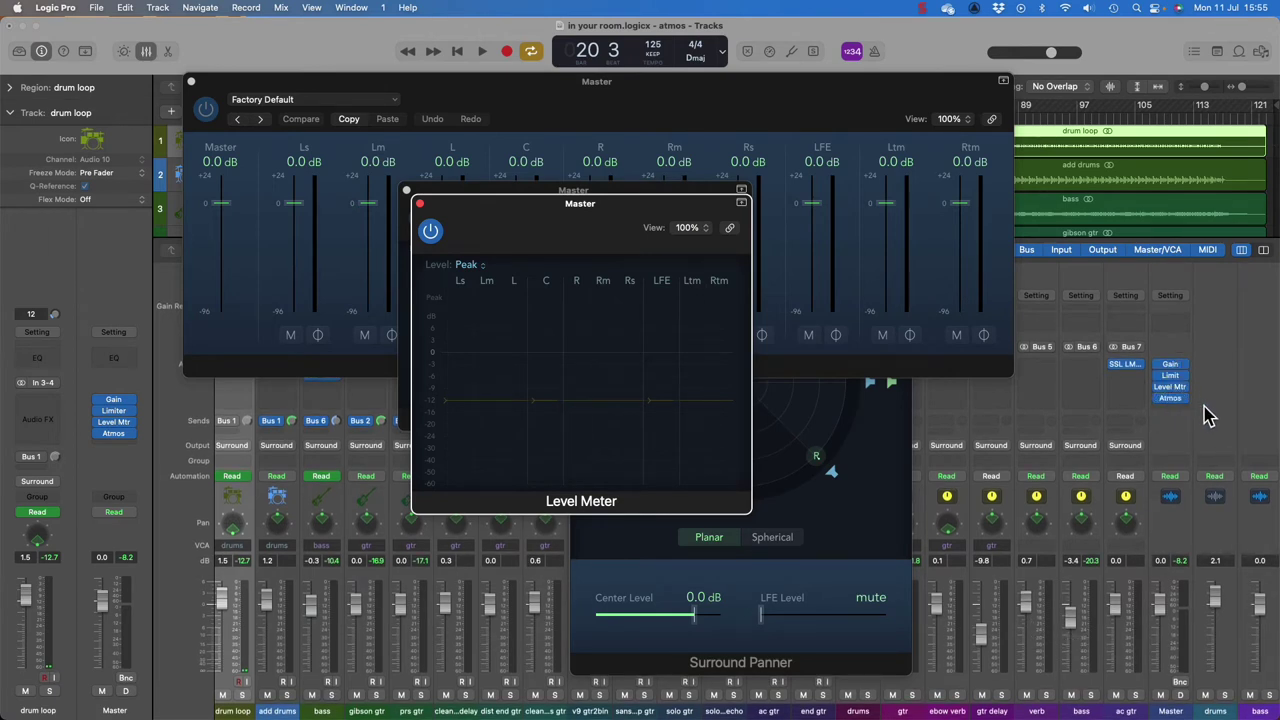
Step: Add a Loudness Meter to the Master and bring up its Dolby Atmos plug-in
{"action": "left_click", "coordinate": [1168, 409]}
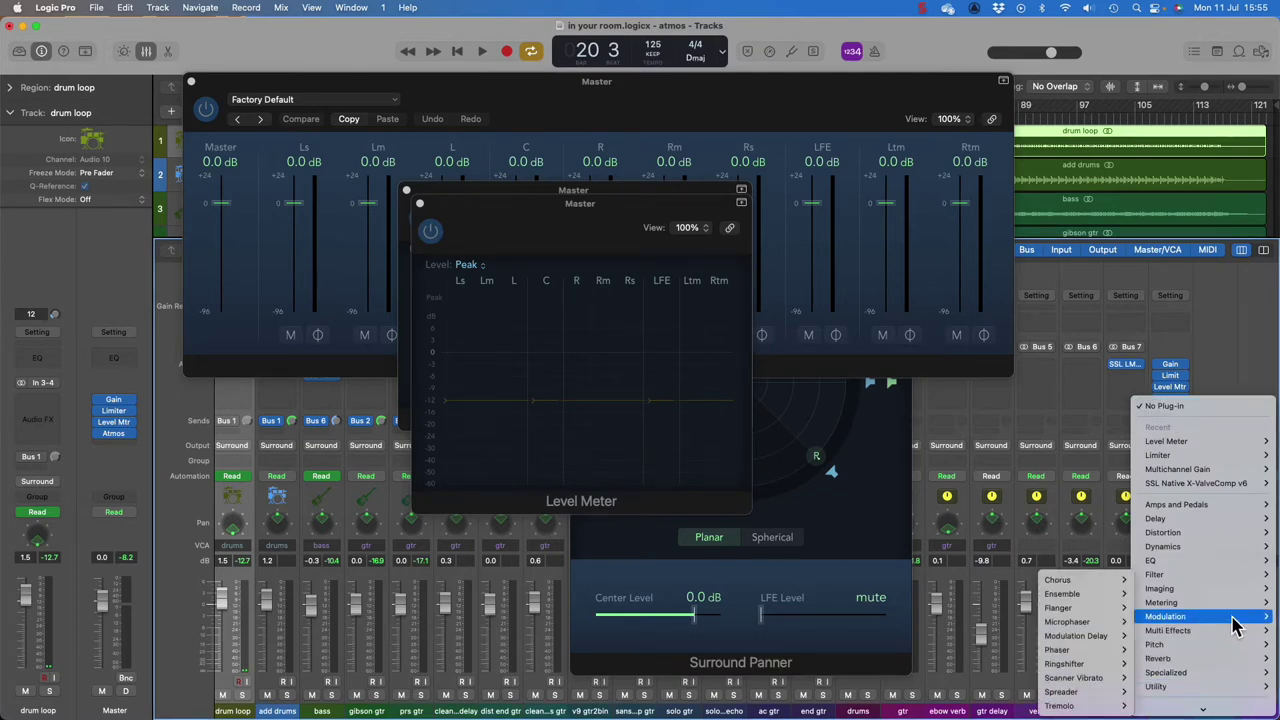
{"action": "mouse_move", "coordinate": [1080, 616]}
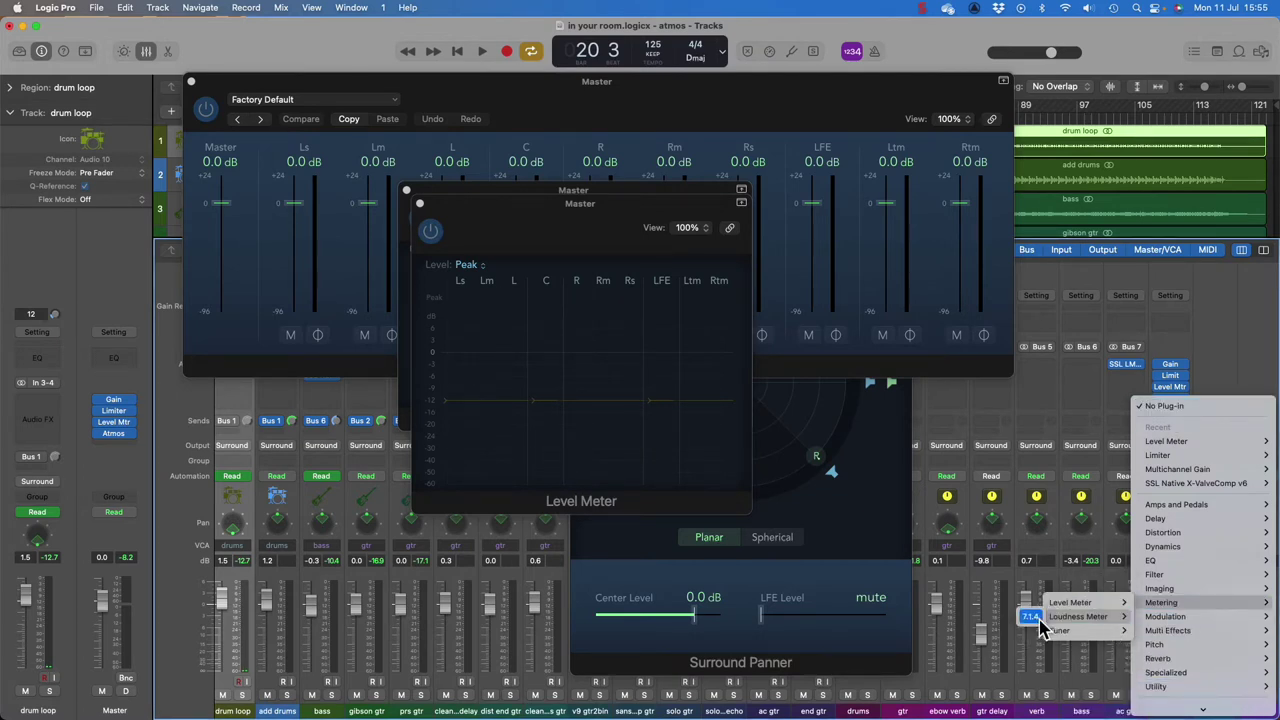
{"action": "left_click", "coordinate": [1036, 628]}
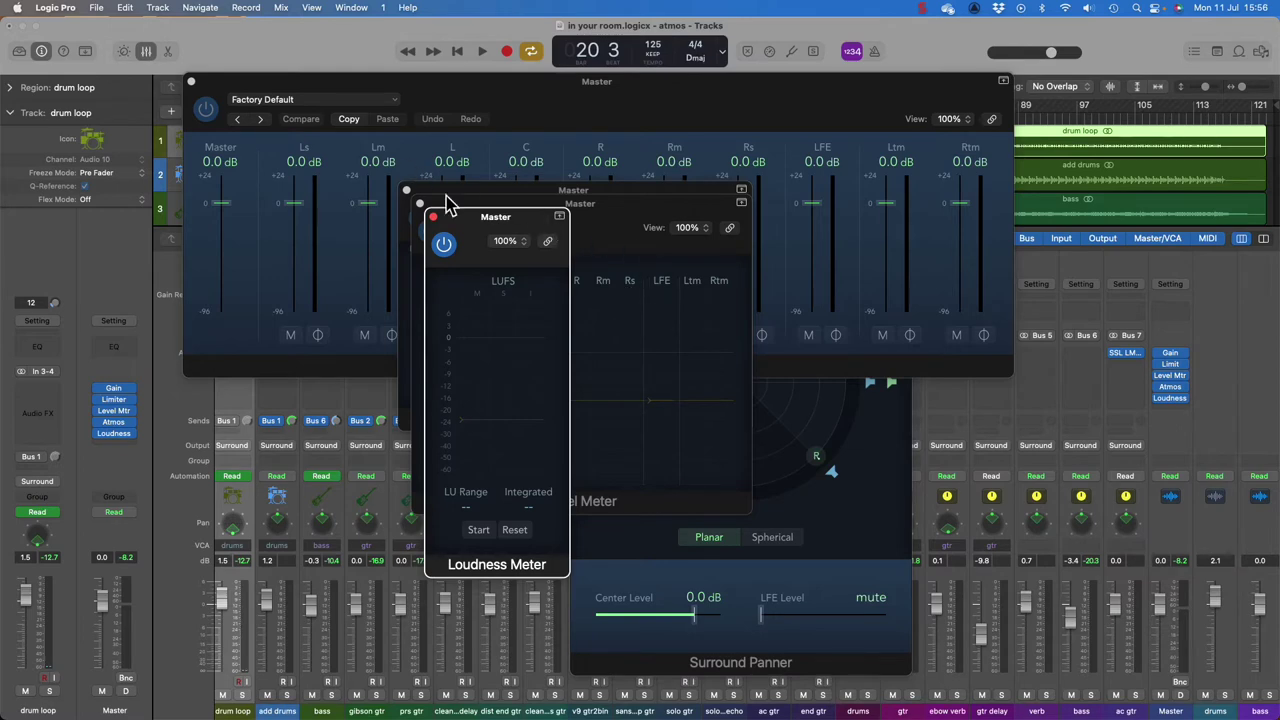
{"action": "left_click", "coordinate": [1176, 397]}
Step: Close the Dolby Atmos renderer and arrange the Level Meter, Loudness Meter, Limiter and Multichannel Gain windows
{"action": "left_click", "coordinate": [1174, 387]}
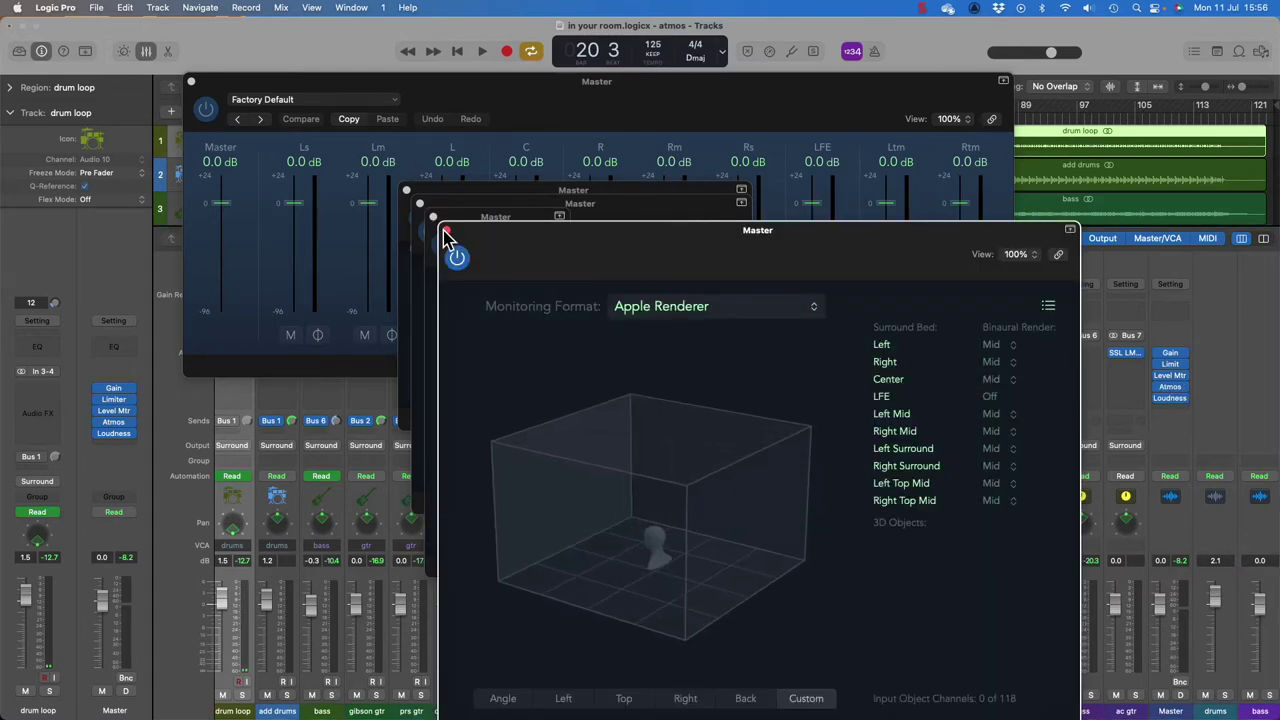
{"action": "left_click", "coordinate": [445, 231]}
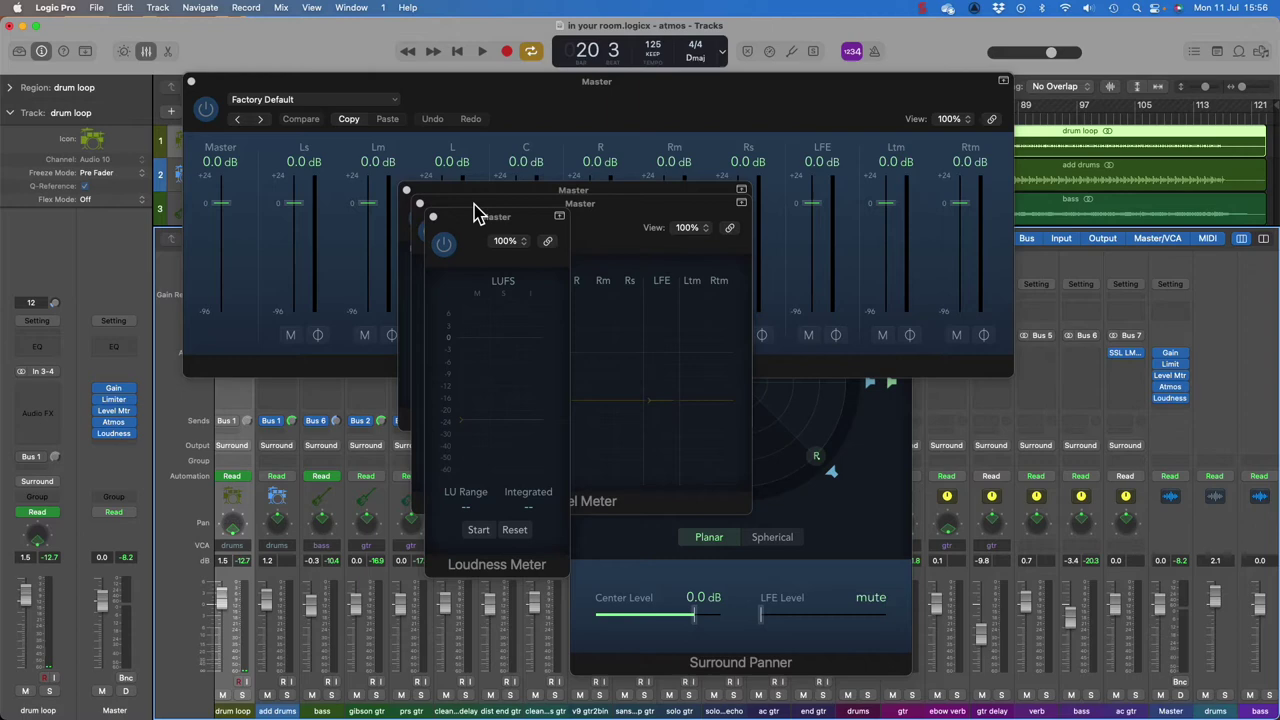
{"action": "left_click_drag", "start_coordinate": [480, 207], "coordinate": [955, 396]}
{"action": "left_click_drag", "start_coordinate": [483, 214], "coordinate": [125, 425]}
{"action": "left_click_drag", "start_coordinate": [537, 200], "coordinate": [357, 459]}
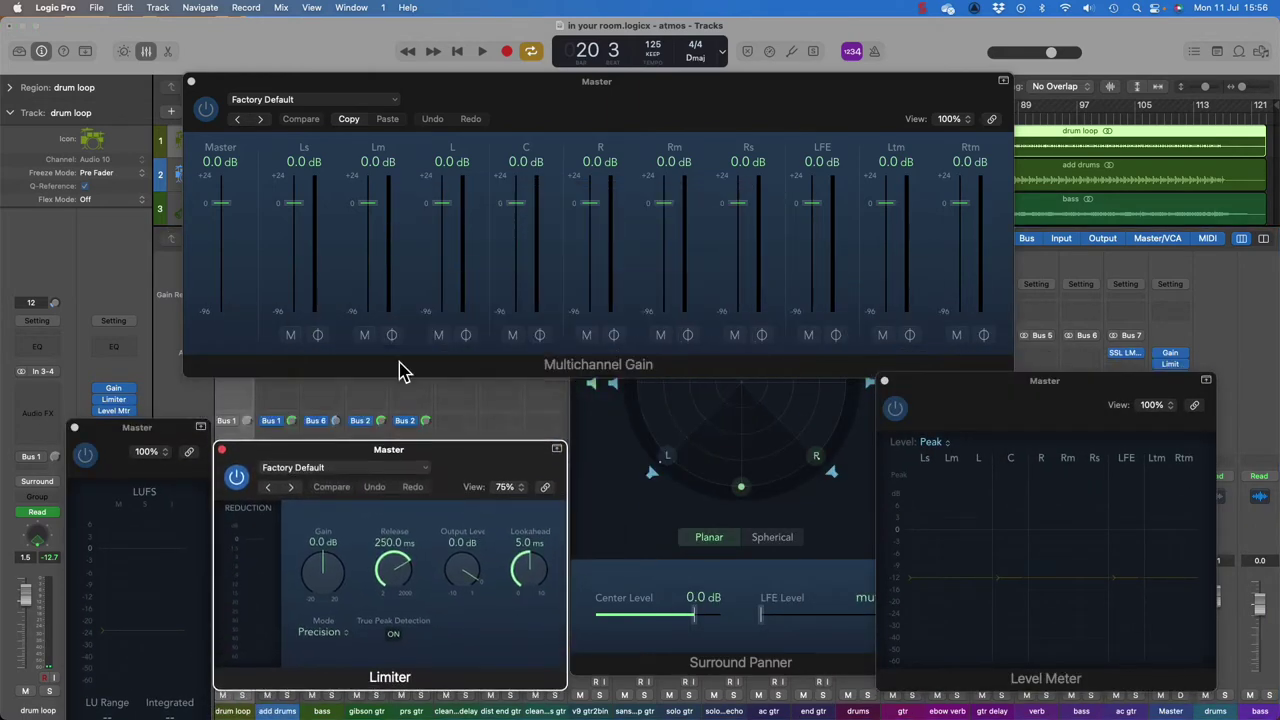
{"action": "left_click_drag", "start_coordinate": [505, 97], "coordinate": [694, 50]}
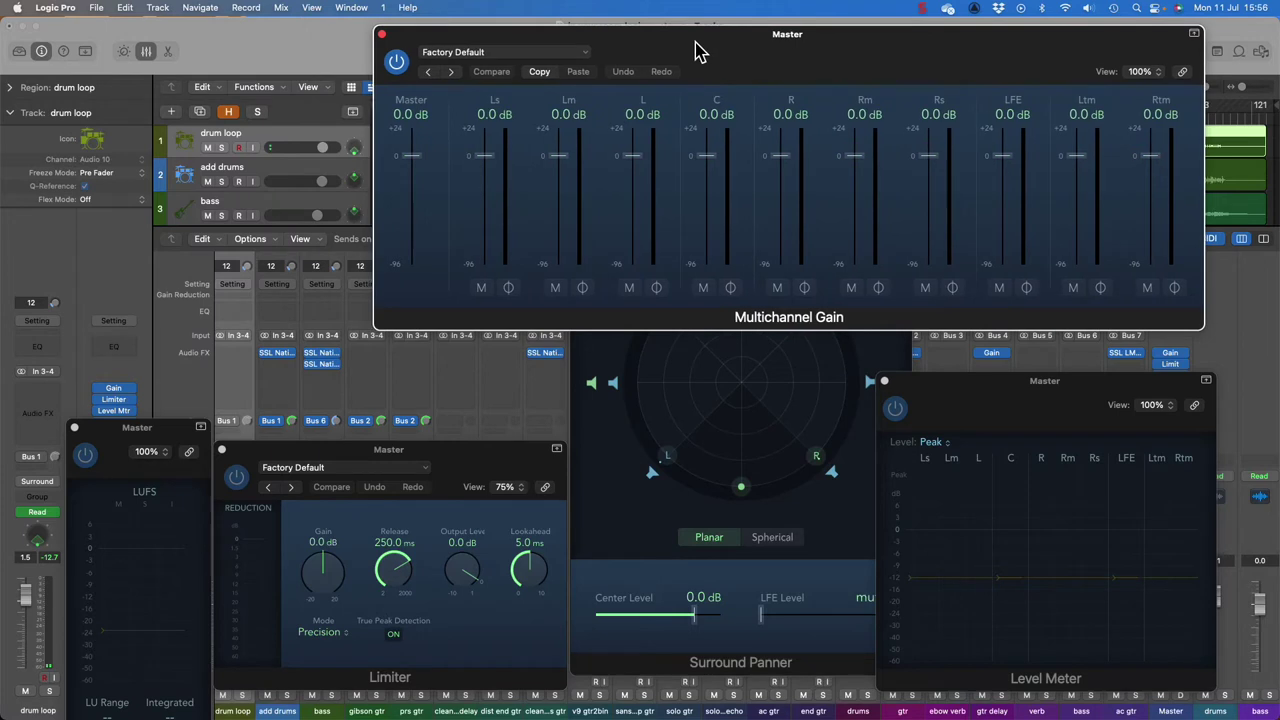
Step: Close the drum loop Surround Panner, tidy the plug-in windows, and move the cycle to bars 89–113
{"action": "left_click", "coordinate": [703, 427]}
{"action": "left_click", "coordinate": [578, 156]}
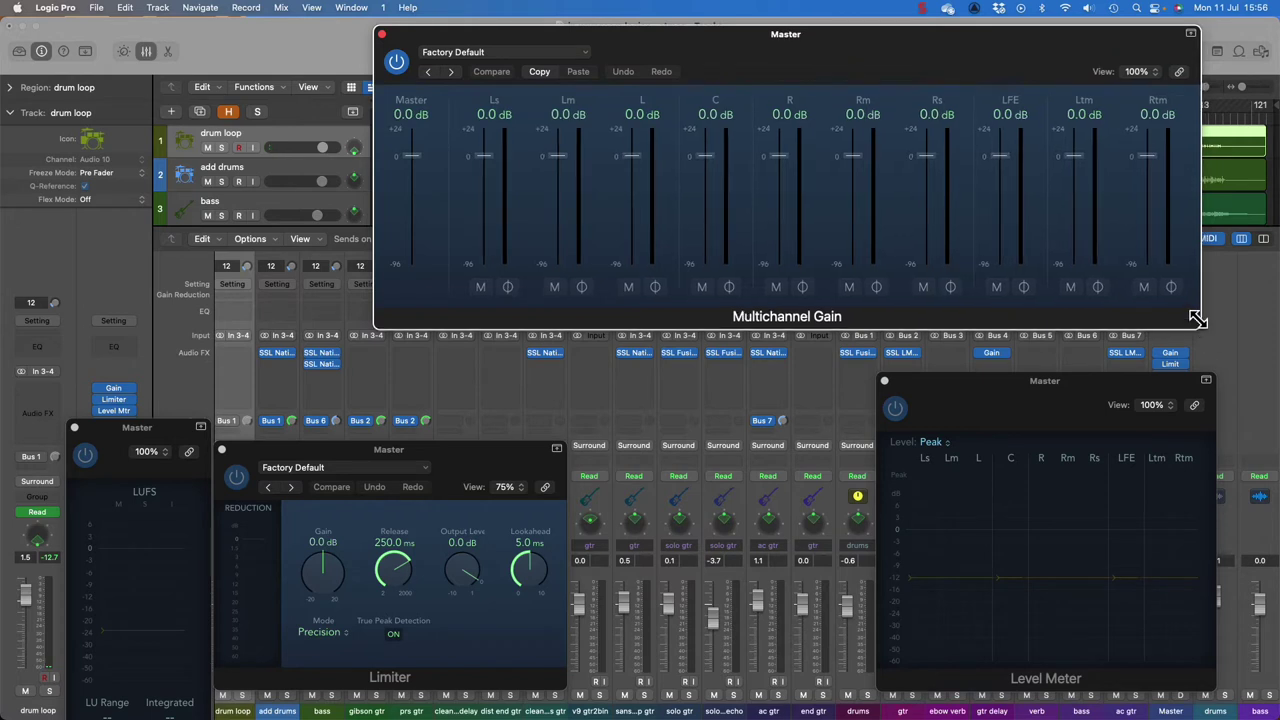
{"action": "left_click_drag", "start_coordinate": [1207, 335], "coordinate": [1150, 313]}
{"action": "left_click_drag", "start_coordinate": [1117, 390], "coordinate": [1108, 356]}
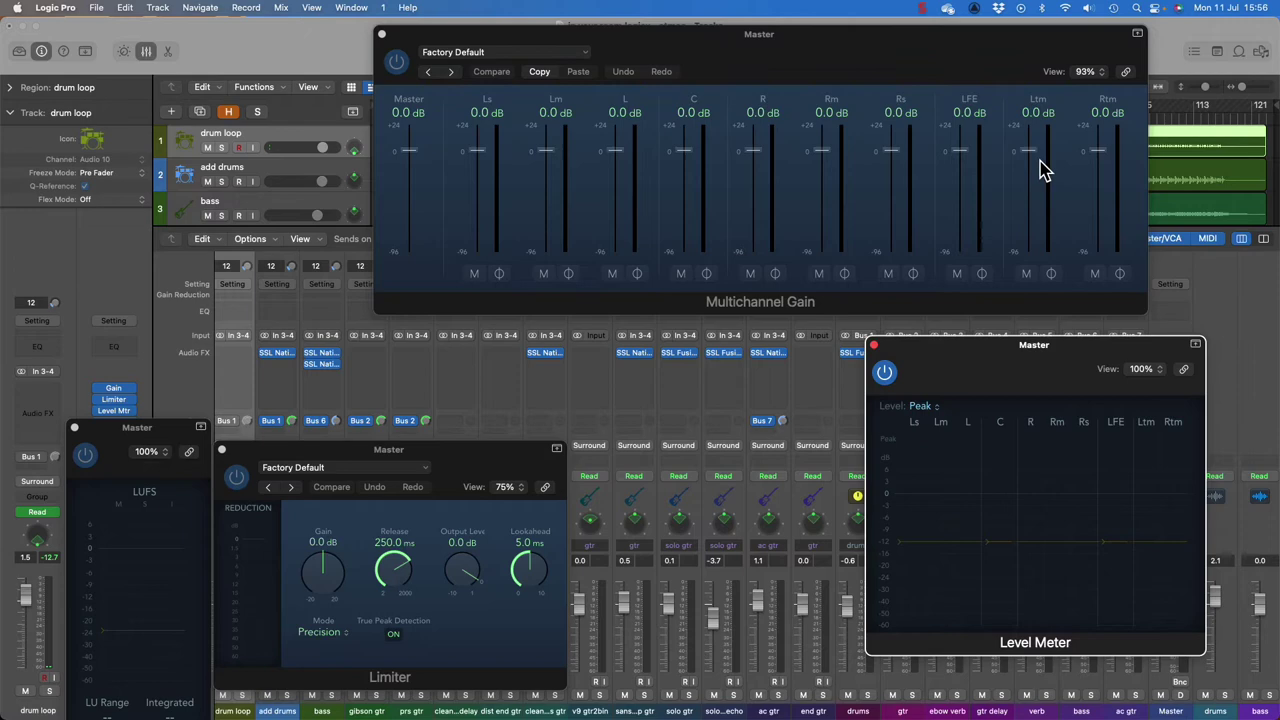
{"action": "left_click_drag", "start_coordinate": [743, 43], "coordinate": [818, 125]}
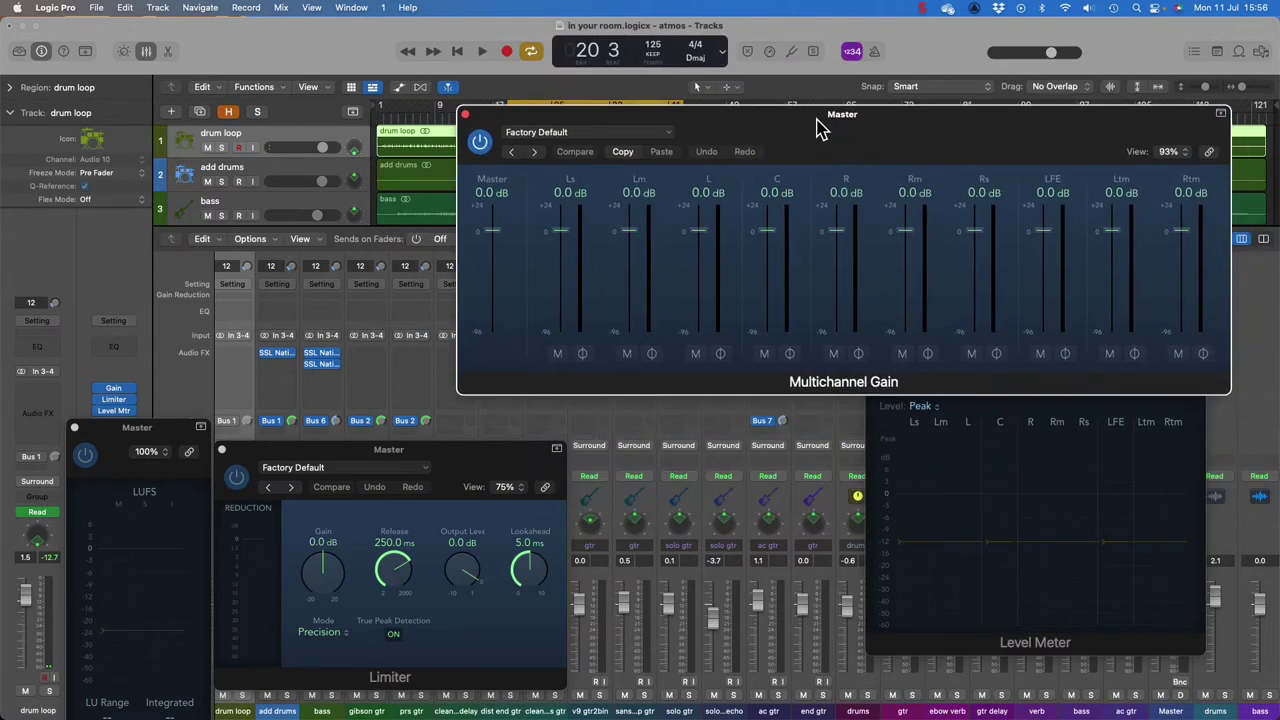
{"action": "left_click_drag", "start_coordinate": [563, 126], "coordinate": [983, 143]}
Step: Play the cycle, drag its right edge back to bar 89, and replay from bar 73
{"action": "key", "text": "space"}
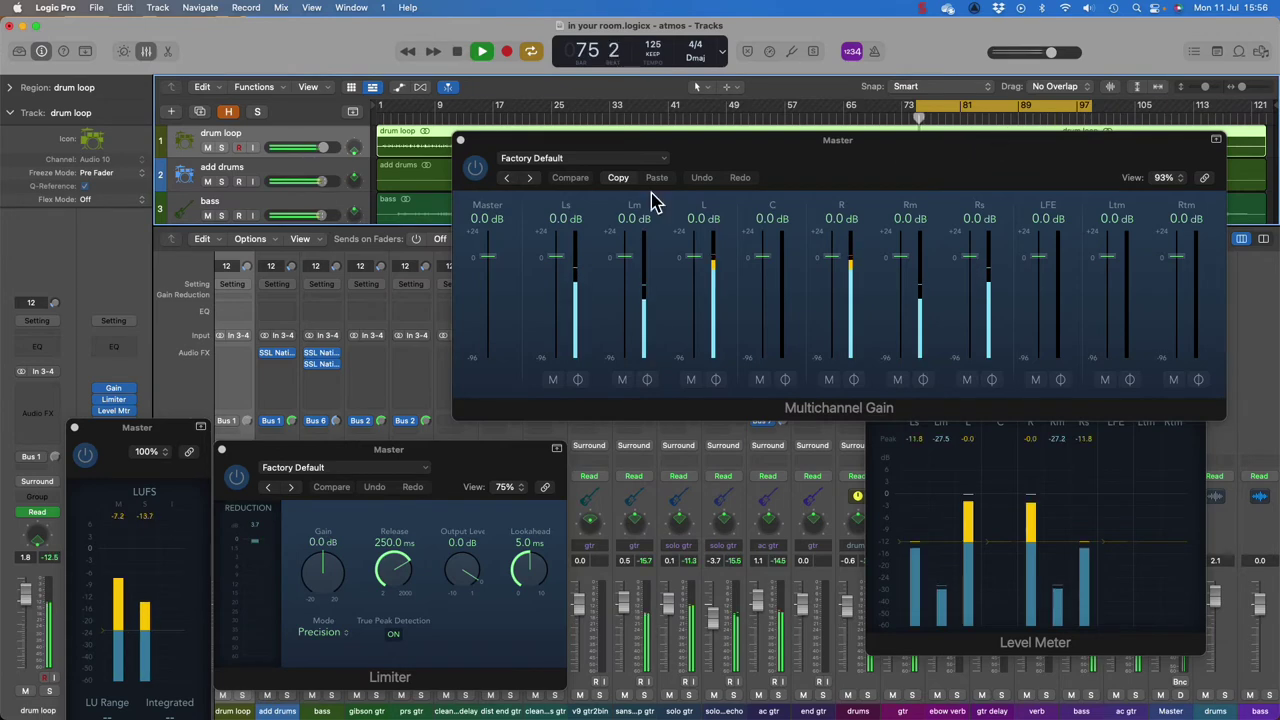
{"action": "left_click_drag", "start_coordinate": [720, 154], "coordinate": [677, 146]}
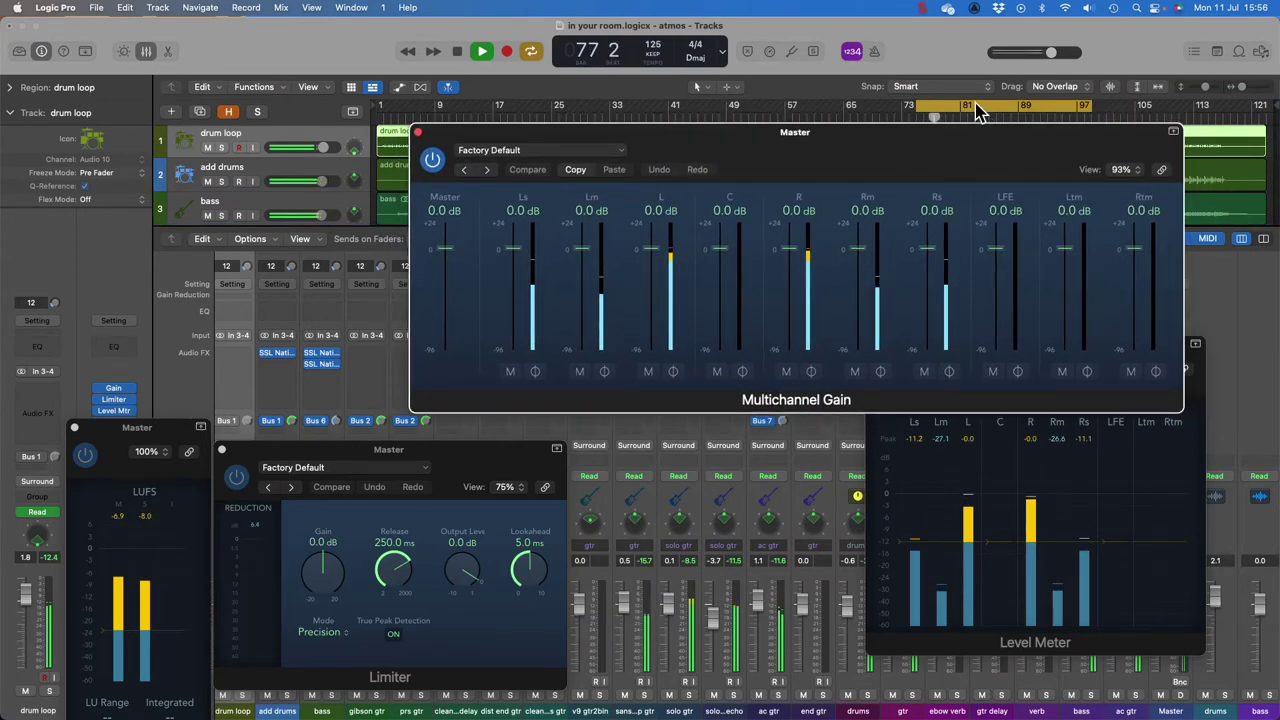
{"action": "key", "text": "space"}
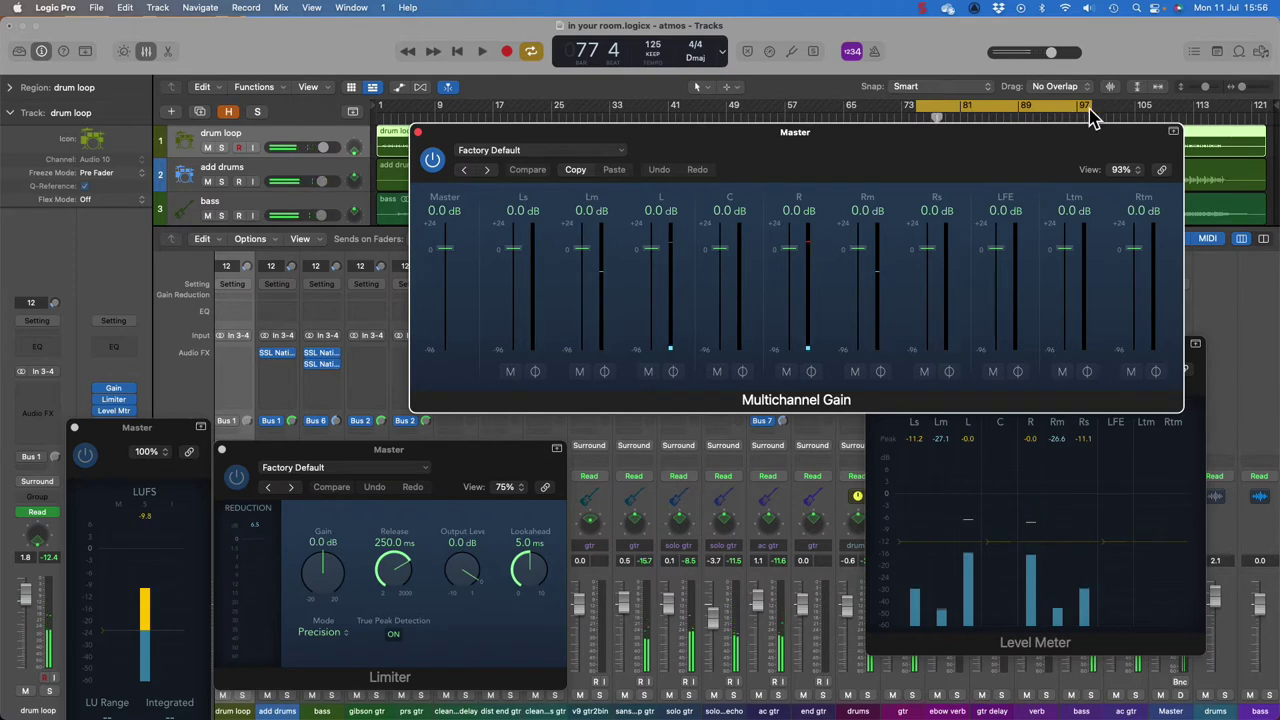
{"action": "left_click_drag", "start_coordinate": [1092, 117], "coordinate": [971, 117]}
{"action": "key", "text": "space"}
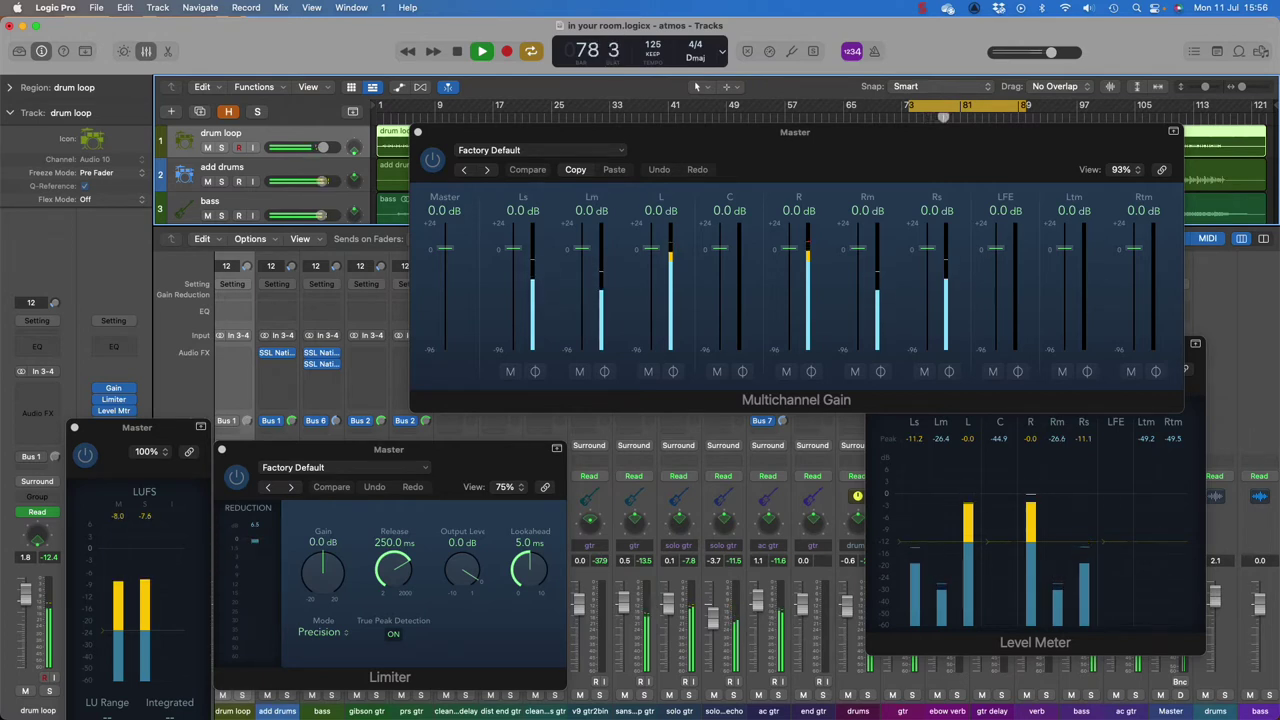
Step: Set the Level Meter's reference line to -18 and shift its window down slightly
{"action": "key", "text": "space"}
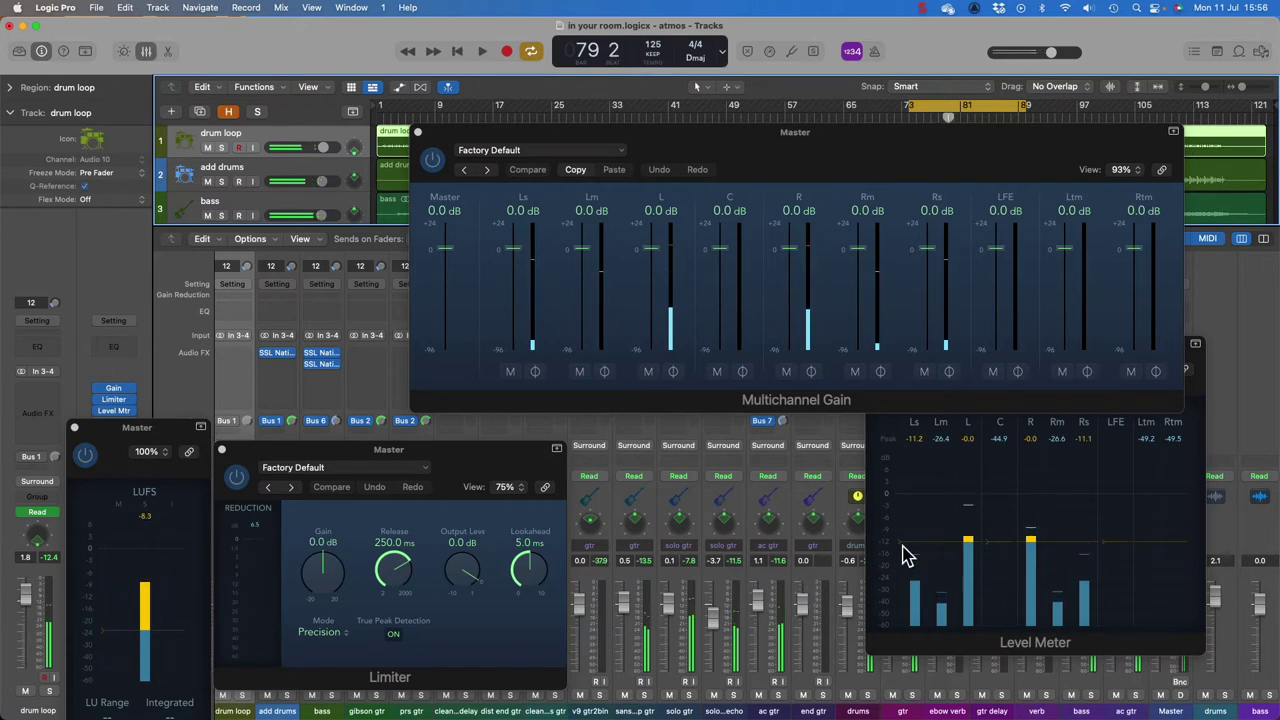
{"action": "left_click", "coordinate": [906, 551]}
{"action": "left_click_drag", "start_coordinate": [903, 539], "coordinate": [903, 547]}
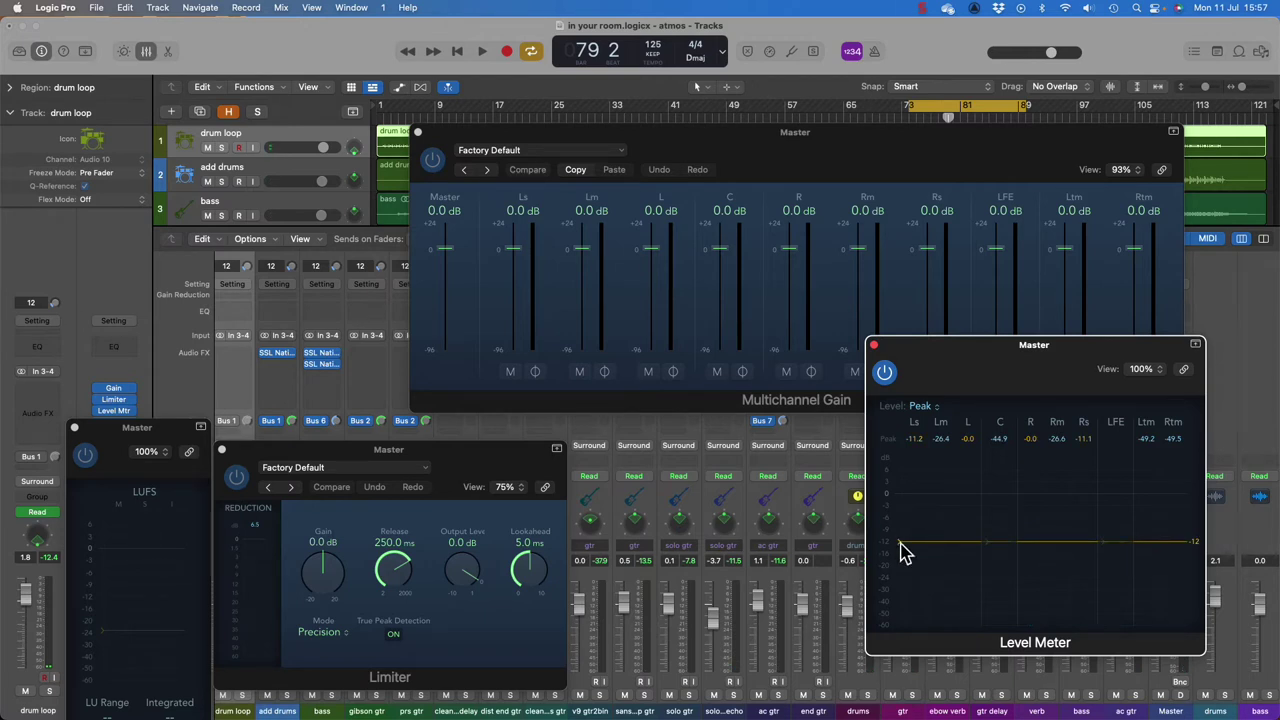
{"action": "left_click_drag", "start_coordinate": [904, 548], "coordinate": [904, 565]}
{"action": "left_click", "coordinate": [901, 561]}
{"action": "left_click_drag", "start_coordinate": [946, 345], "coordinate": [942, 365]}
Step: Play the mix and lower the Multichannel Gain master level from 0 dB
{"action": "key", "text": "space"}
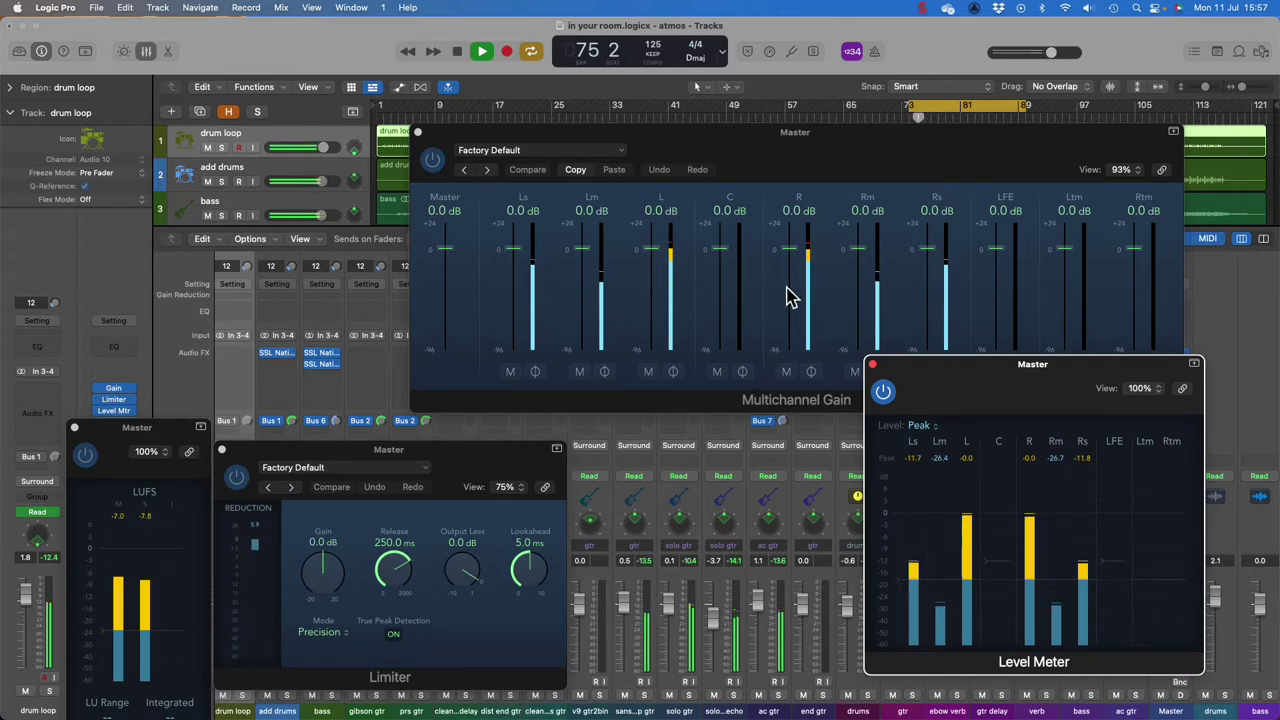
{"action": "key", "text": "space"}
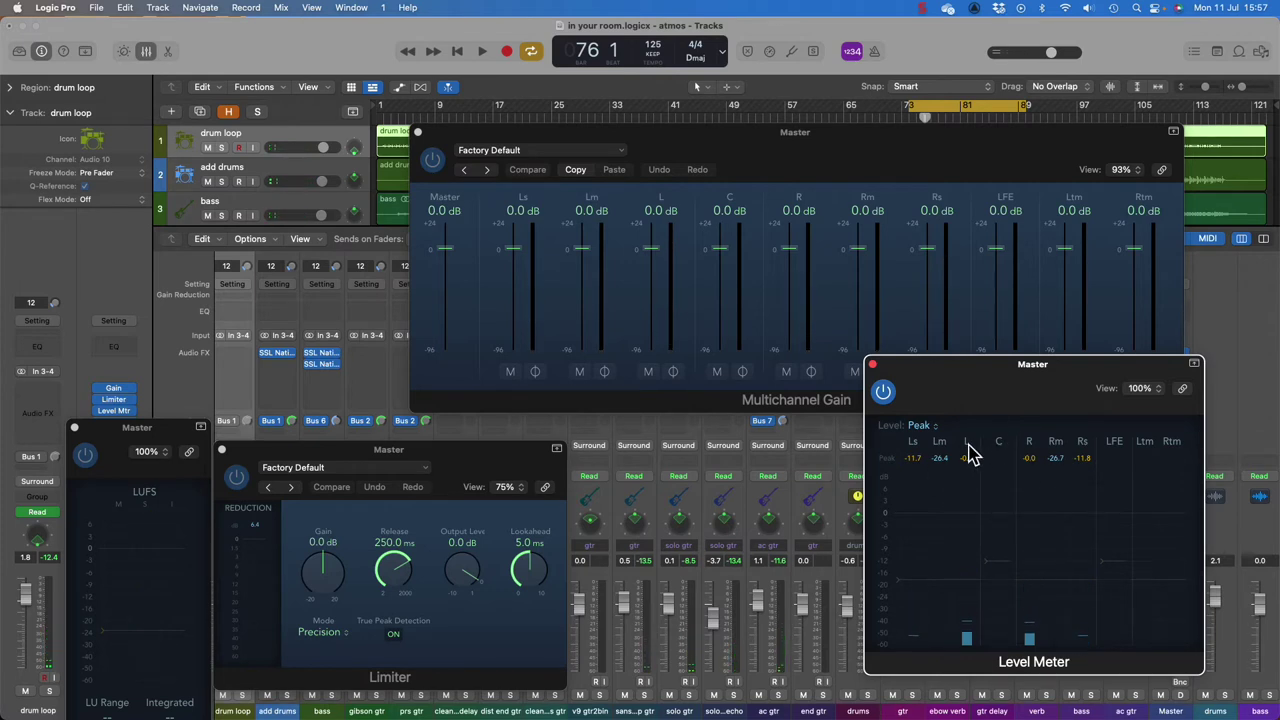
{"action": "key", "text": "space"}
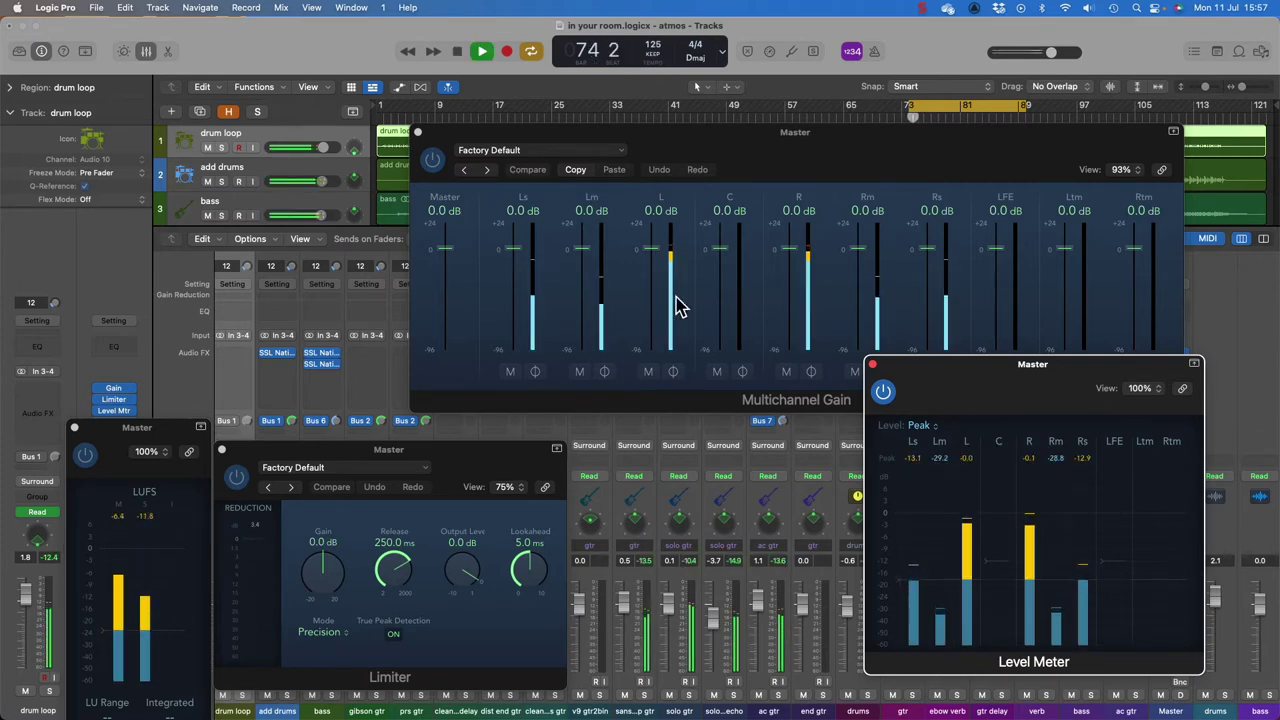
{"action": "key", "text": "space"}
{"action": "left_click_drag", "start_coordinate": [447, 256], "coordinate": [450, 287]}
{"action": "key", "text": "space"}
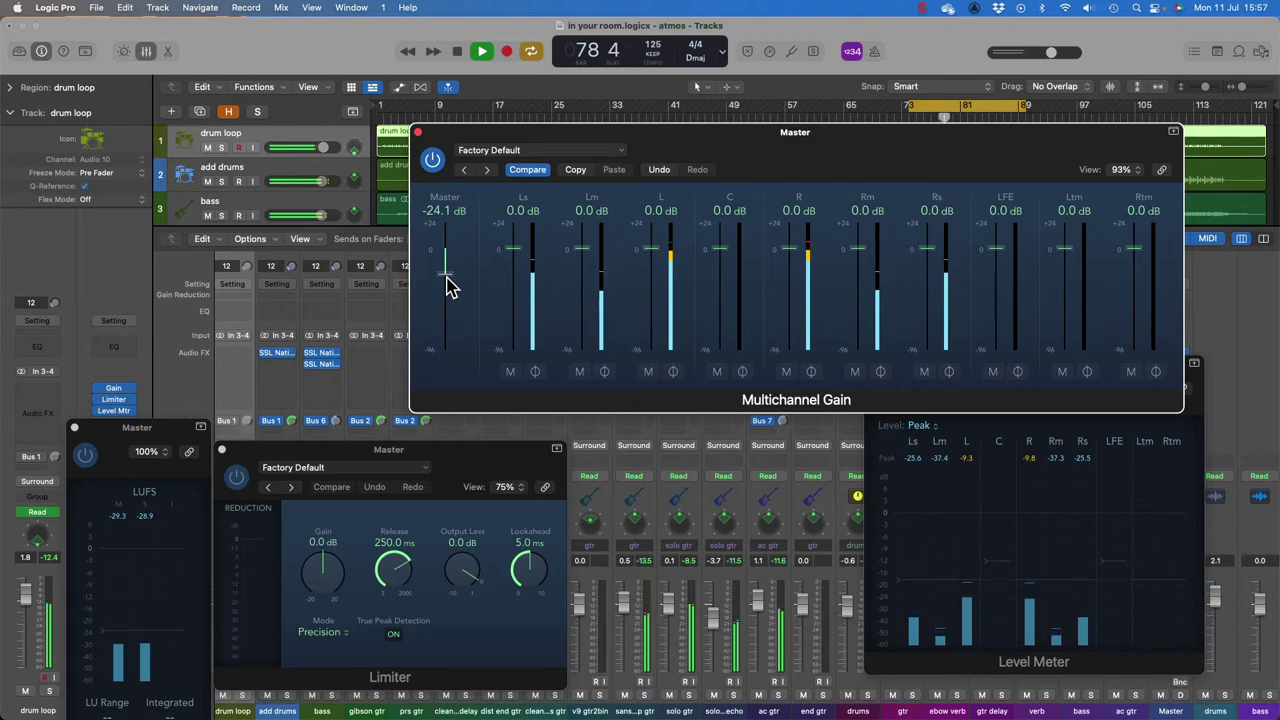
Step: Bring the master Level Meter forward, keep its level mode on Peak, and watch peaks during playback
{"action": "key", "text": "space"}
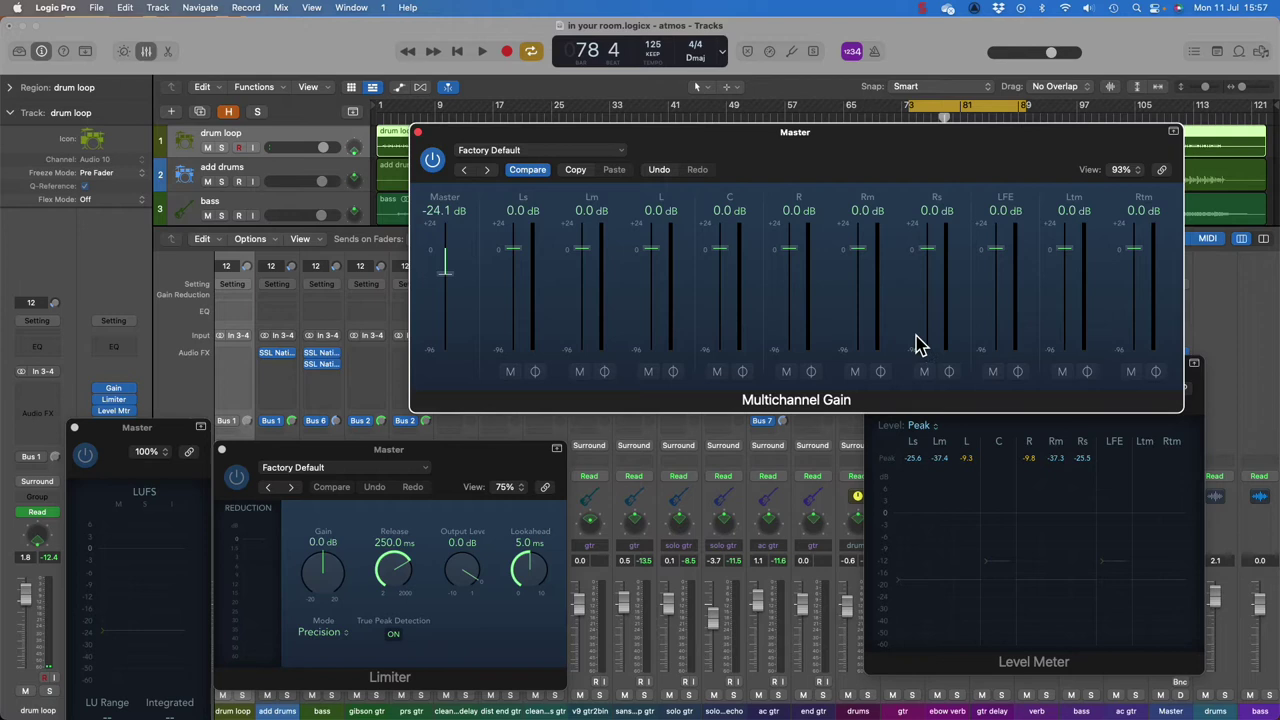
{"action": "left_click", "coordinate": [1117, 562]}
{"action": "key", "text": "space"}
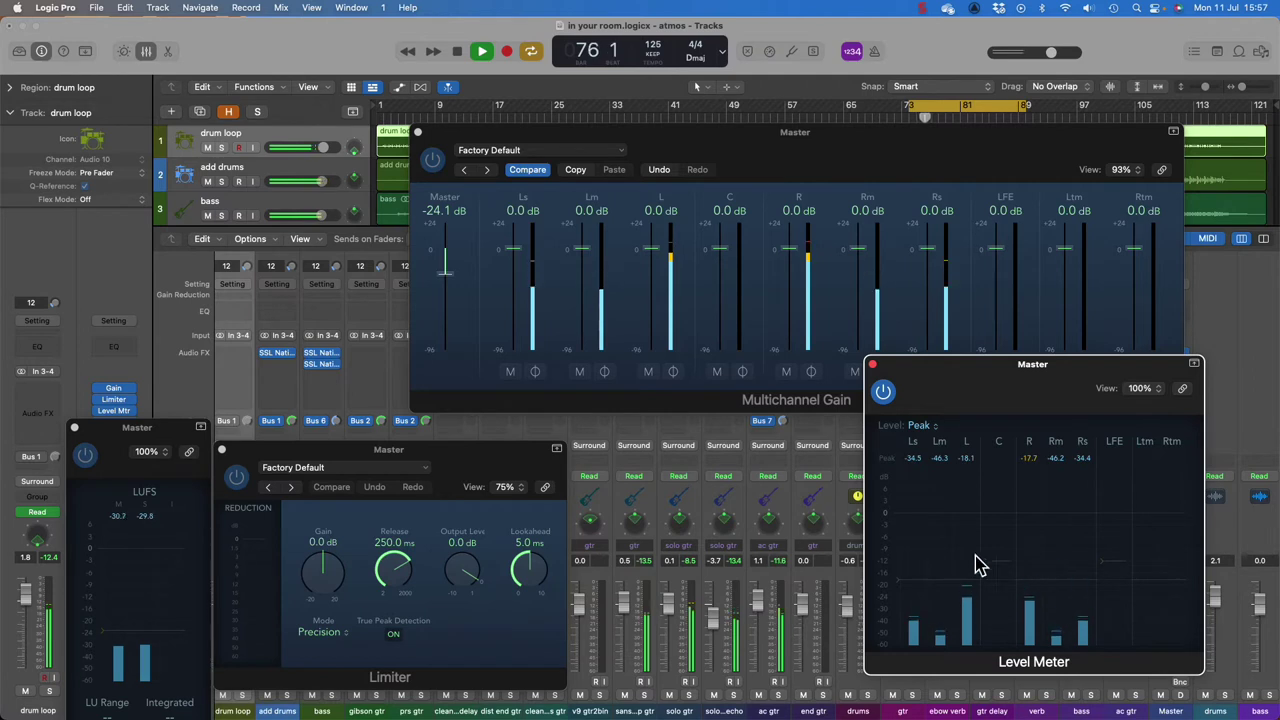
{"action": "key", "text": "space"}
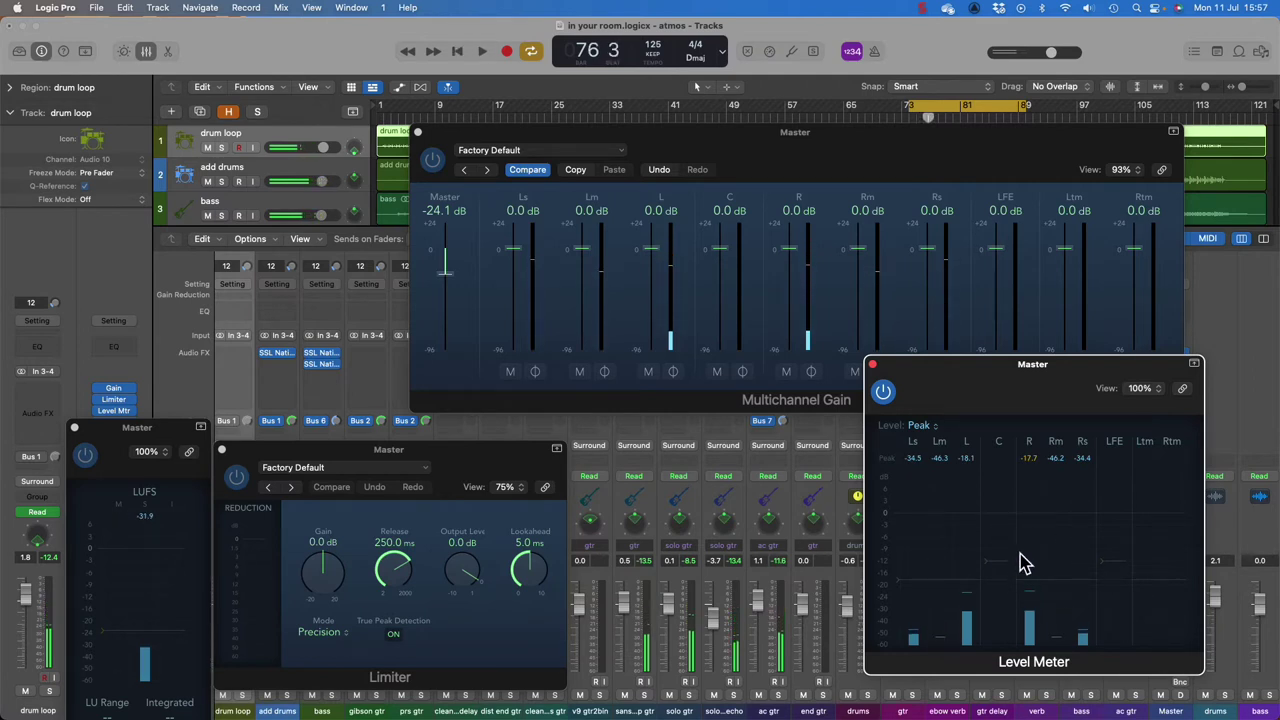
{"action": "left_click", "coordinate": [932, 426]}
{"action": "left_click", "coordinate": [1040, 377]}
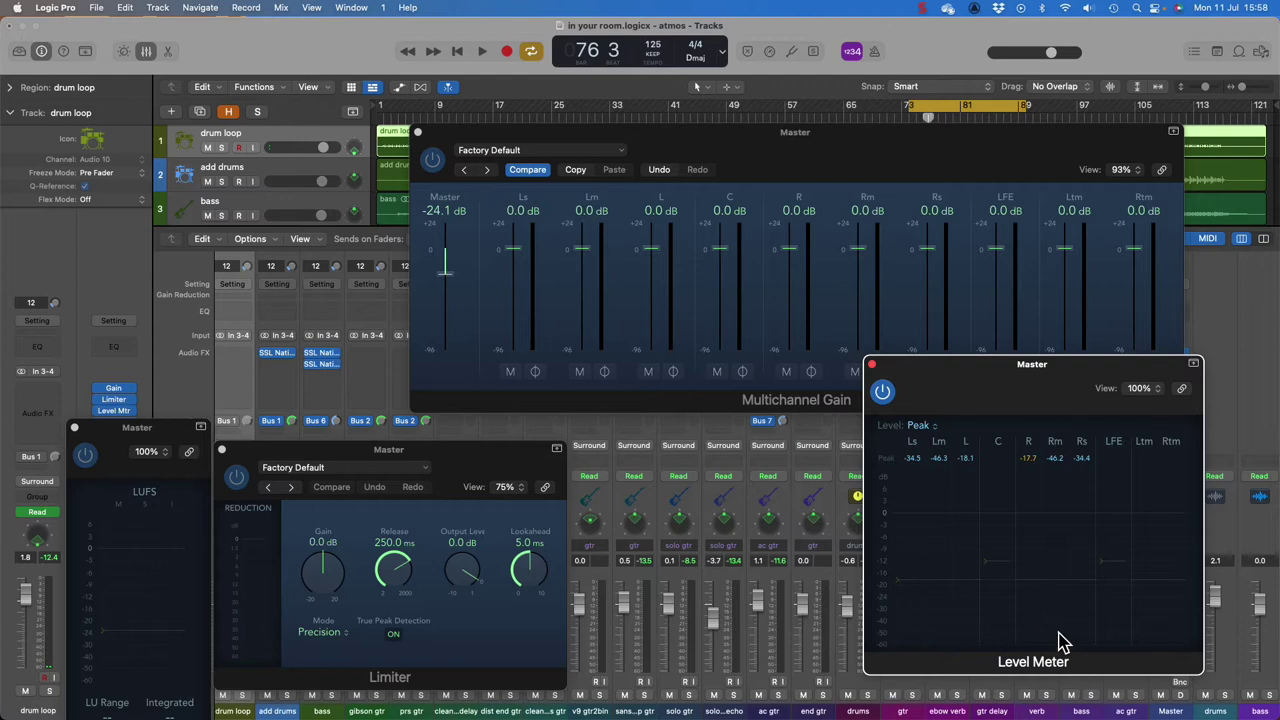
{"action": "key", "text": "space"}
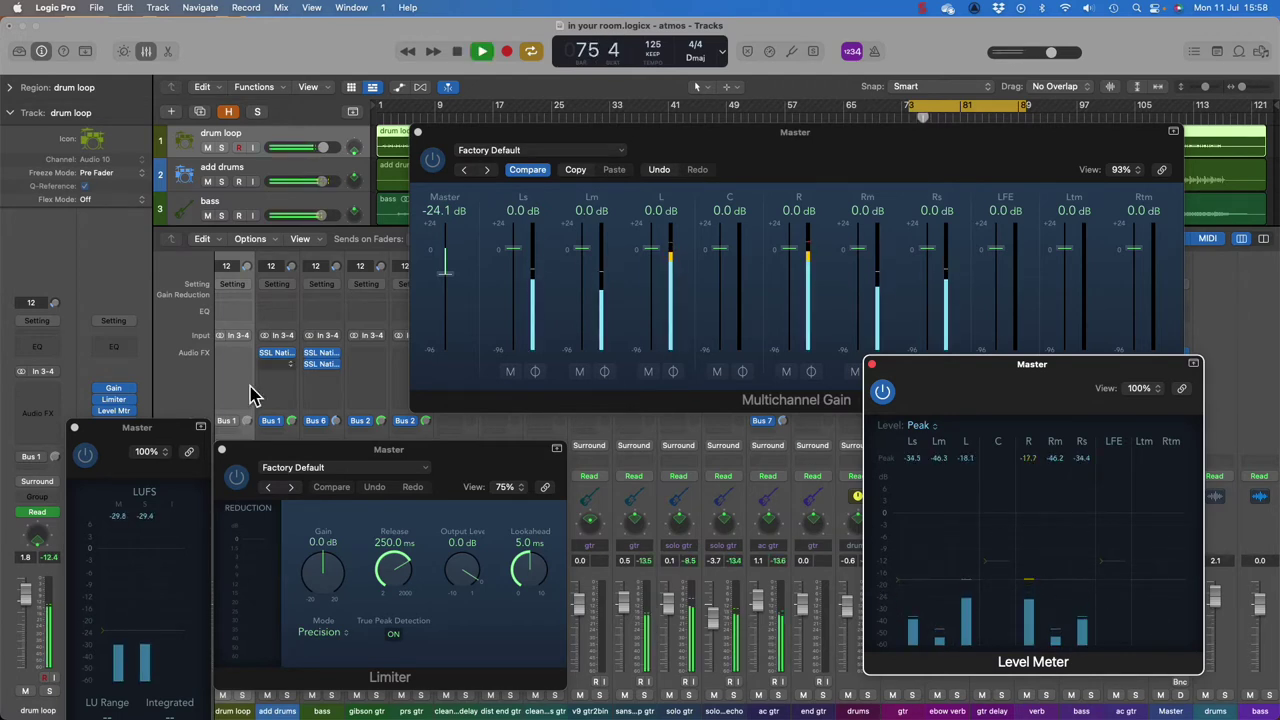
Step: Move the Loudness Meter to the screen centre and play the mix to read its loudness
{"action": "key", "text": "space"}
{"action": "left_click_drag", "start_coordinate": [170, 435], "coordinate": [776, 306]}
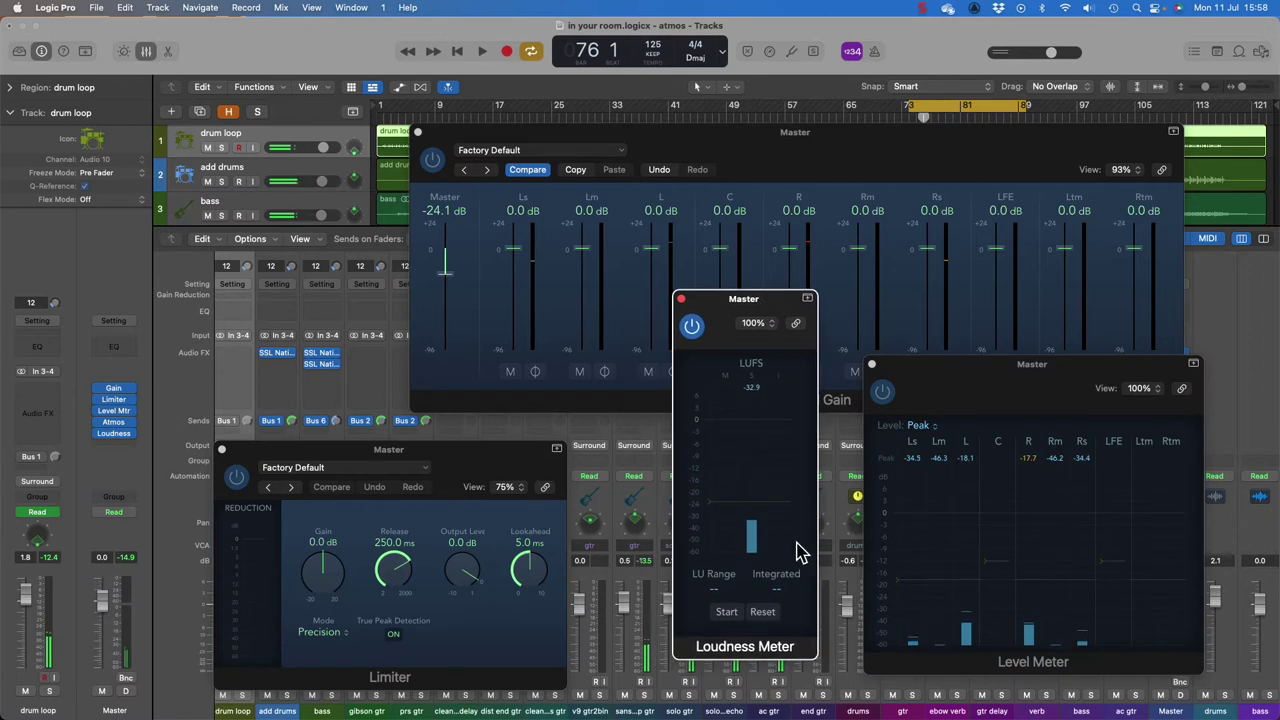
{"action": "key", "text": "space"}
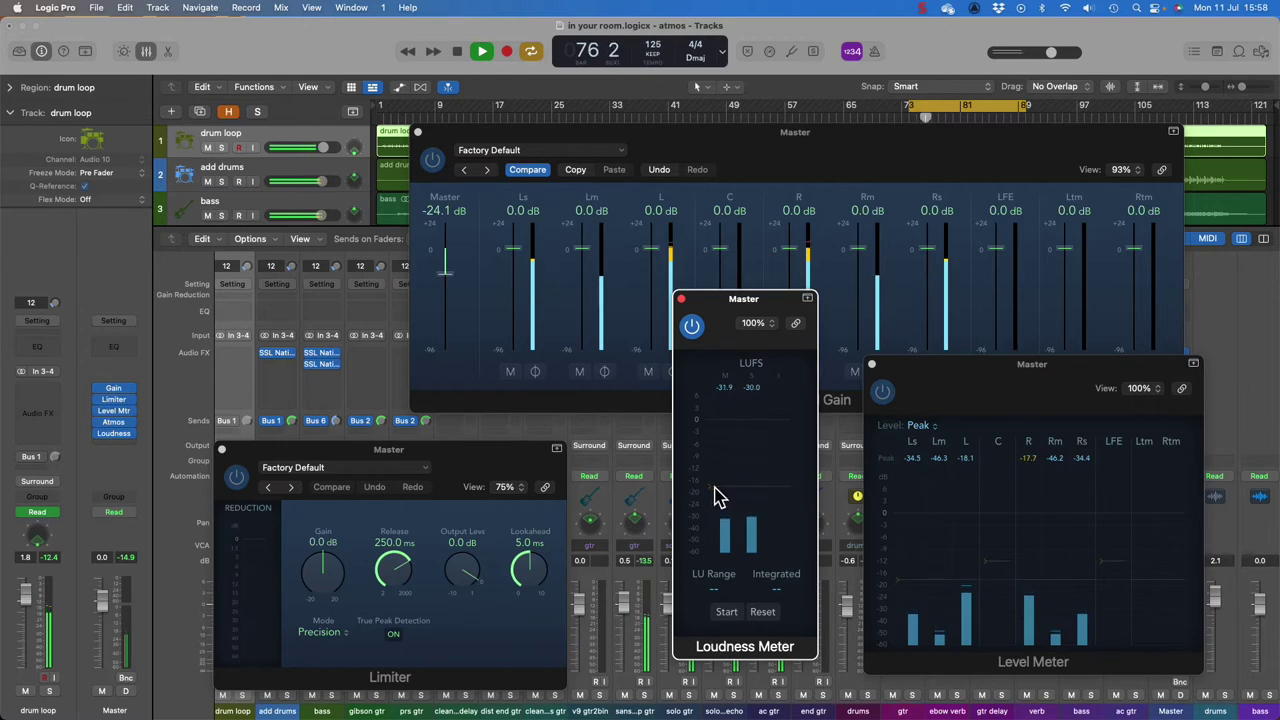
{"action": "key", "text": "space"}
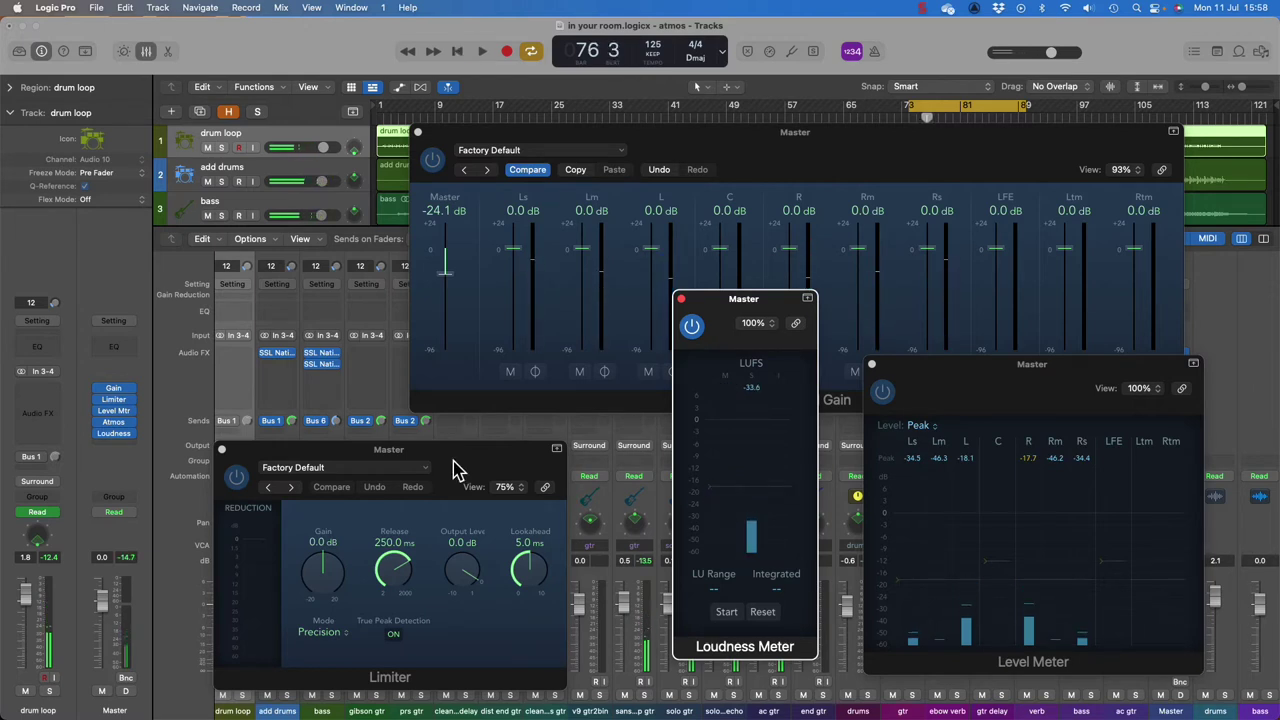
Step: Bypass and re-enable the master Limiter to compare, then close its window
{"action": "left_click_drag", "start_coordinate": [455, 468], "coordinate": [532, 447]}
{"action": "key", "text": "space"}
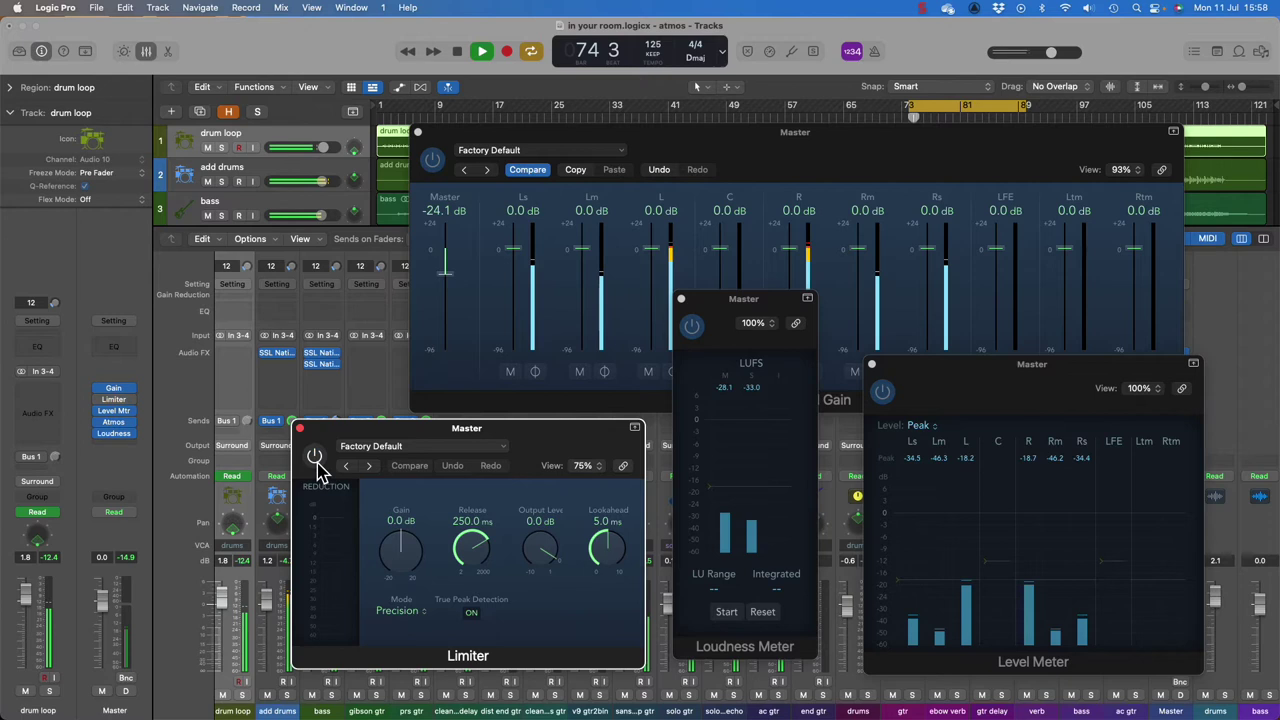
{"action": "key", "text": "space"}
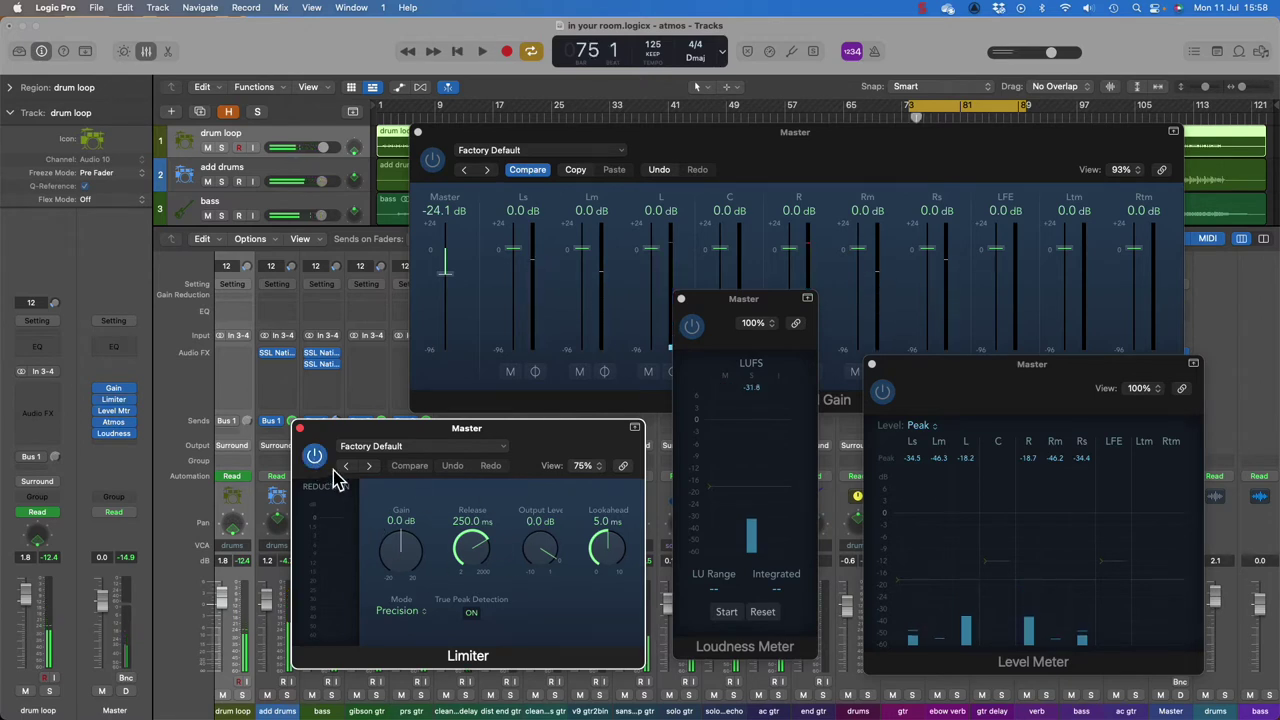
{"action": "left_click", "coordinate": [314, 457]}
{"action": "left_click", "coordinate": [314, 458]}
{"action": "left_click", "coordinate": [300, 428]}
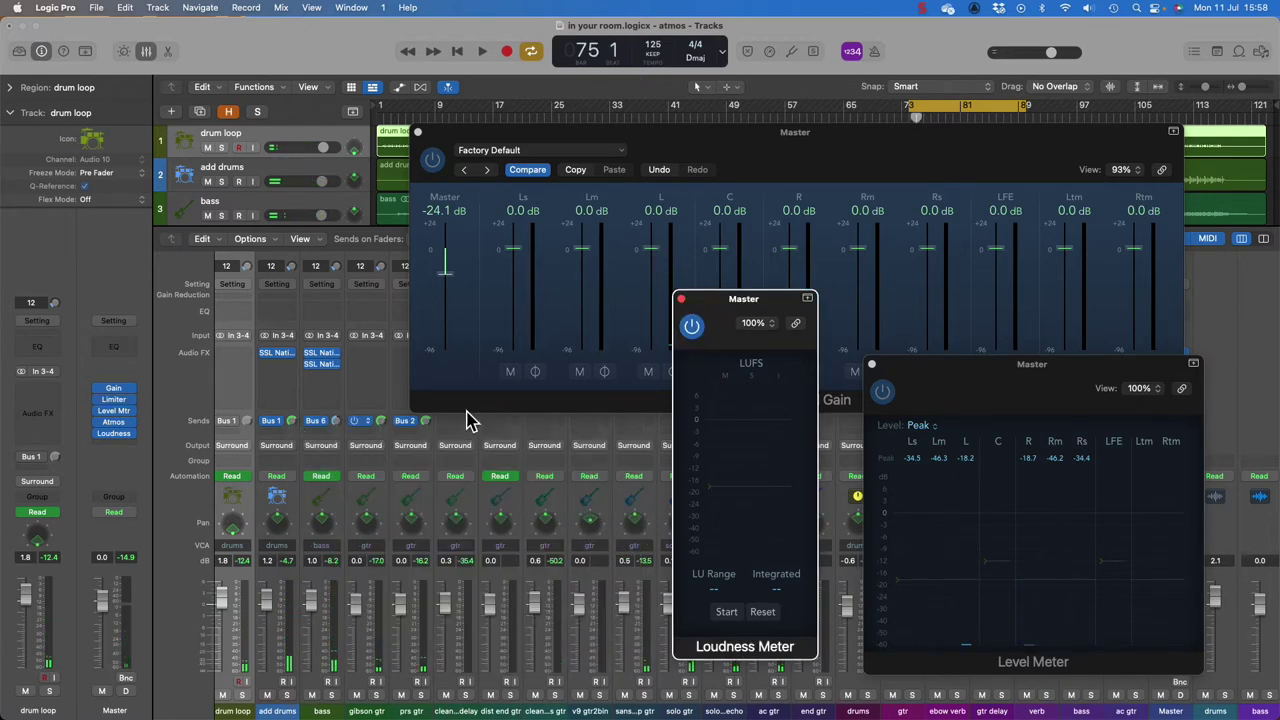
Step: Check the Level Meter over the mixer during playback, then close the Level and Loudness Meter windows
{"action": "left_click_drag", "start_coordinate": [955, 390], "coordinate": [617, 402]}
{"action": "key", "text": "space"}
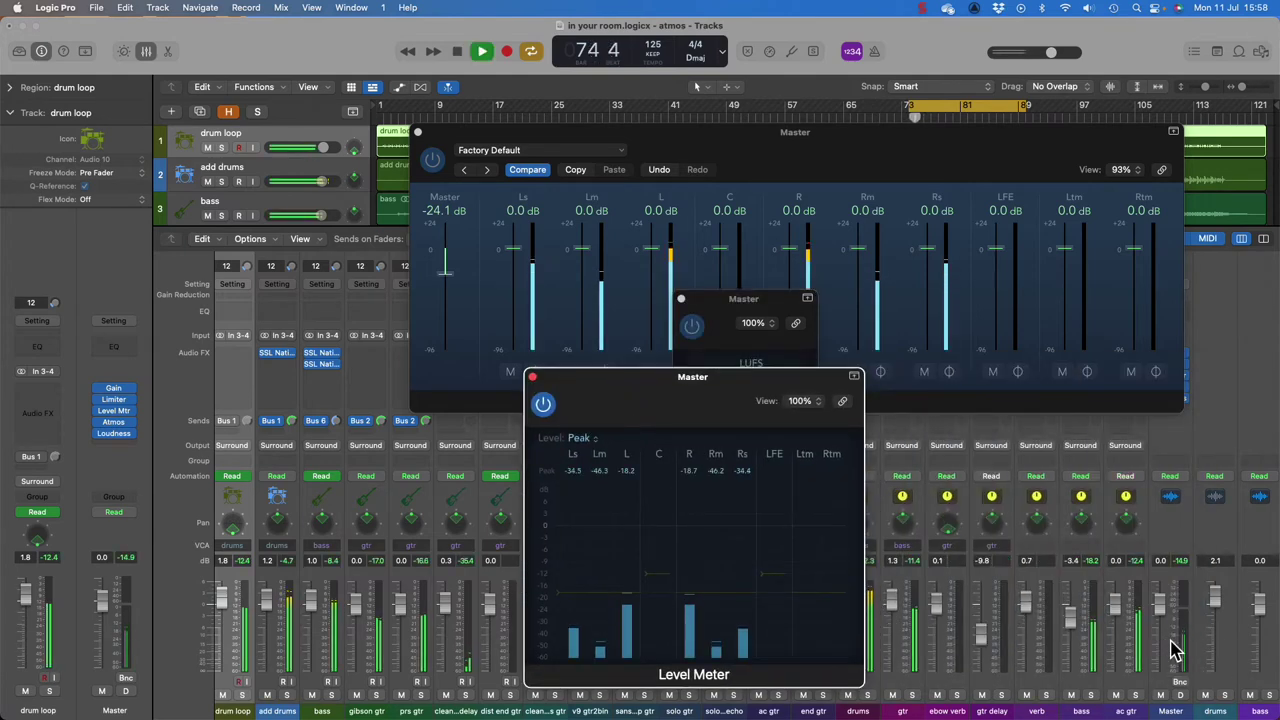
{"action": "key", "text": "space"}
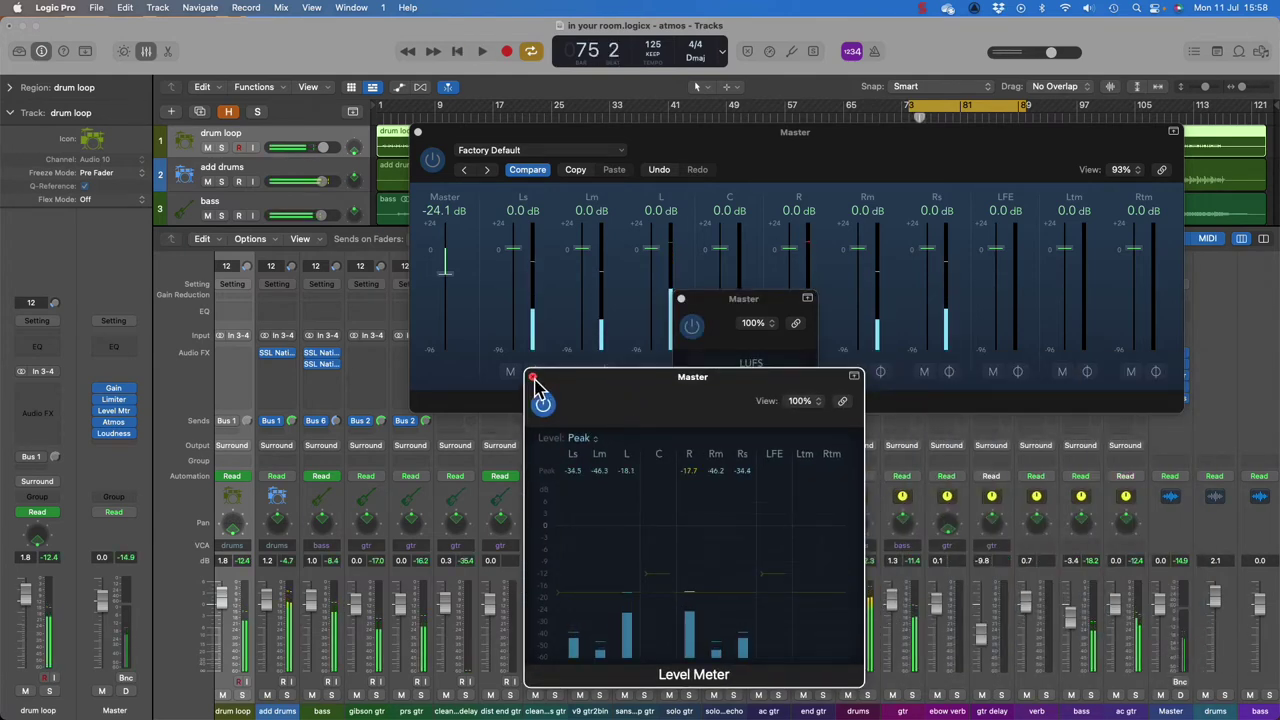
{"action": "left_click", "coordinate": [530, 378]}
{"action": "left_click", "coordinate": [681, 298]}
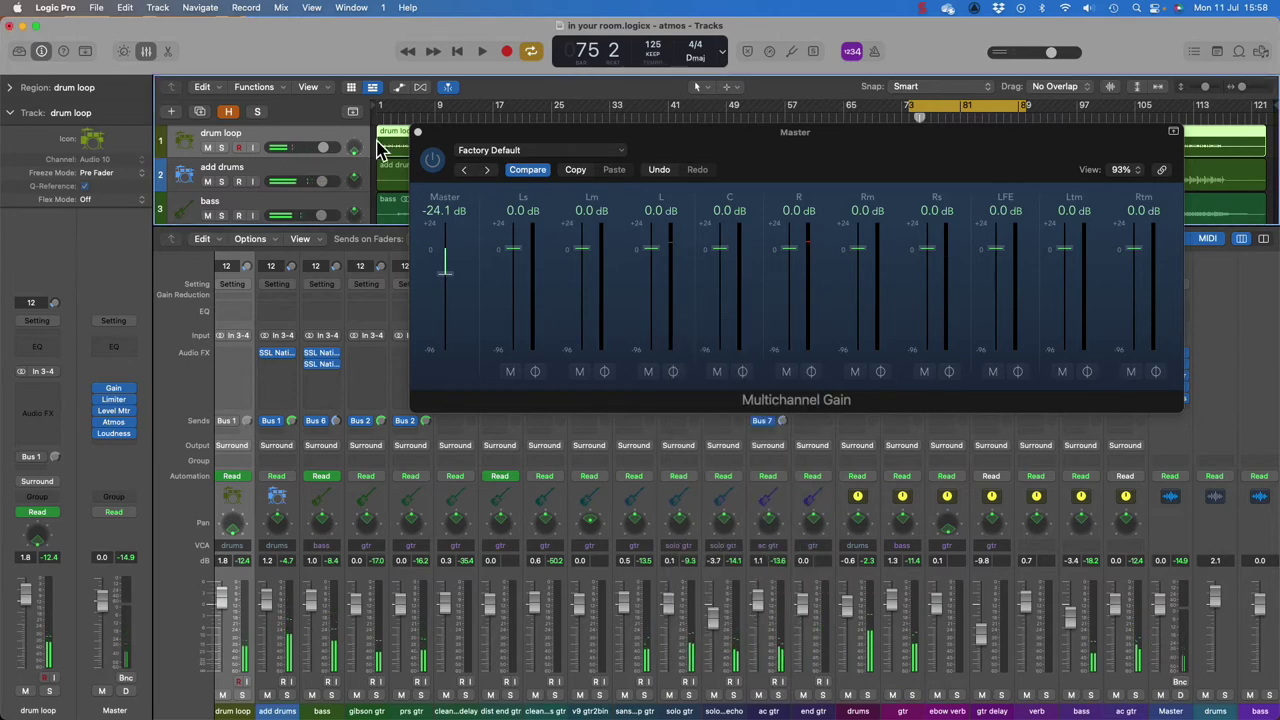
Step: Close the Master's Multichannel Gain plug-in window
{"action": "left_click", "coordinate": [418, 133]}
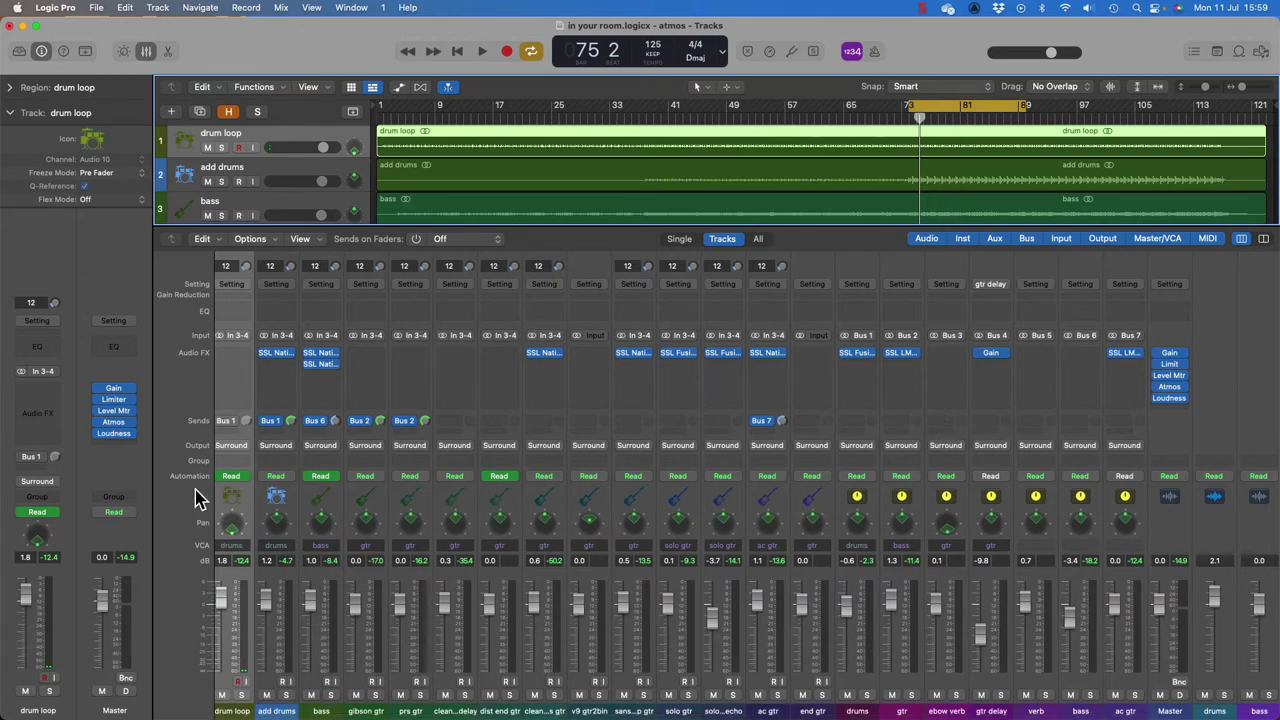
Step: Open the drum loop's Surround Panner, solo the track, and move its image from rear to front
{"action": "double_click", "coordinate": [506, 532]}
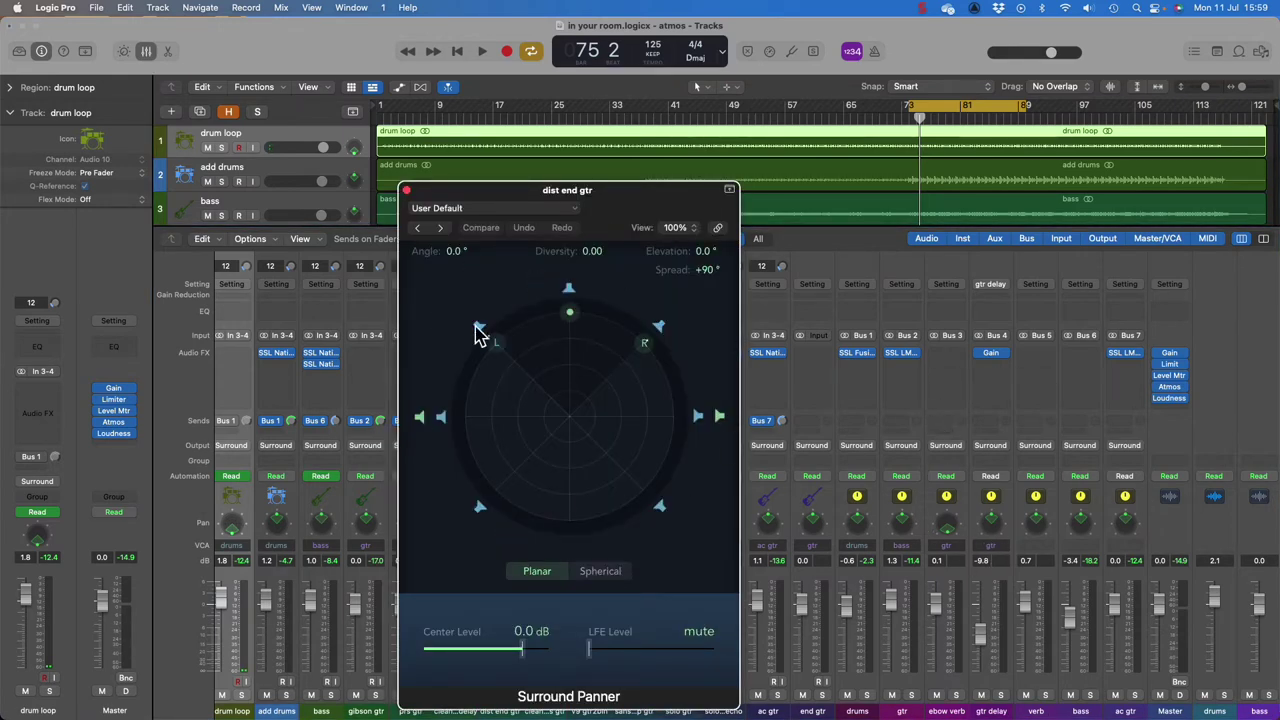
{"action": "left_click", "coordinate": [406, 190]}
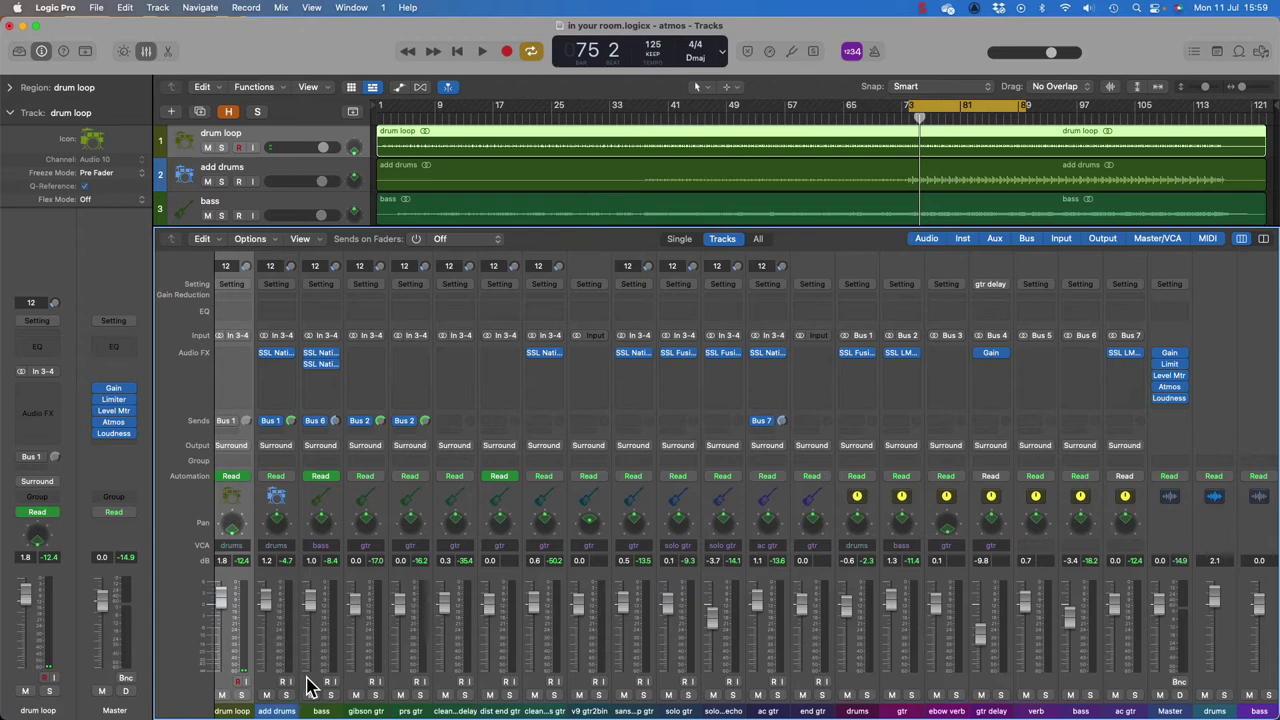
{"action": "key", "text": "space"}
{"action": "double_click", "coordinate": [232, 525]}
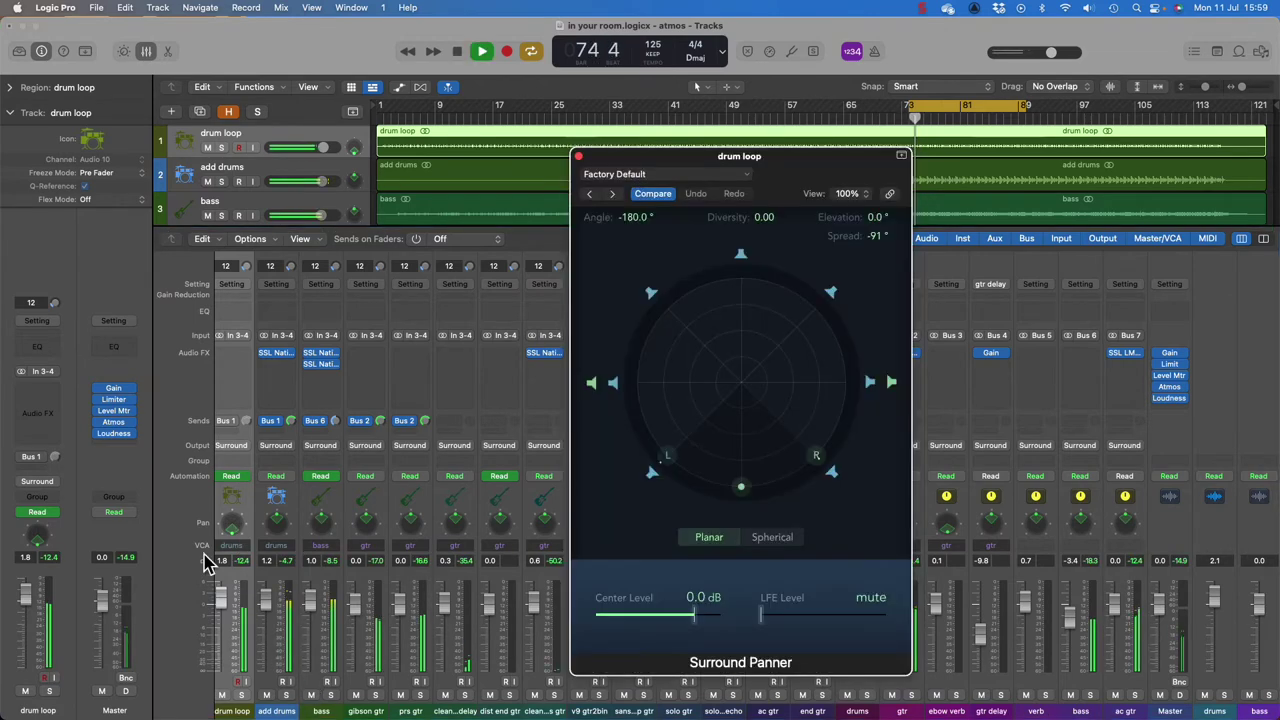
{"action": "left_click", "coordinate": [240, 694]}
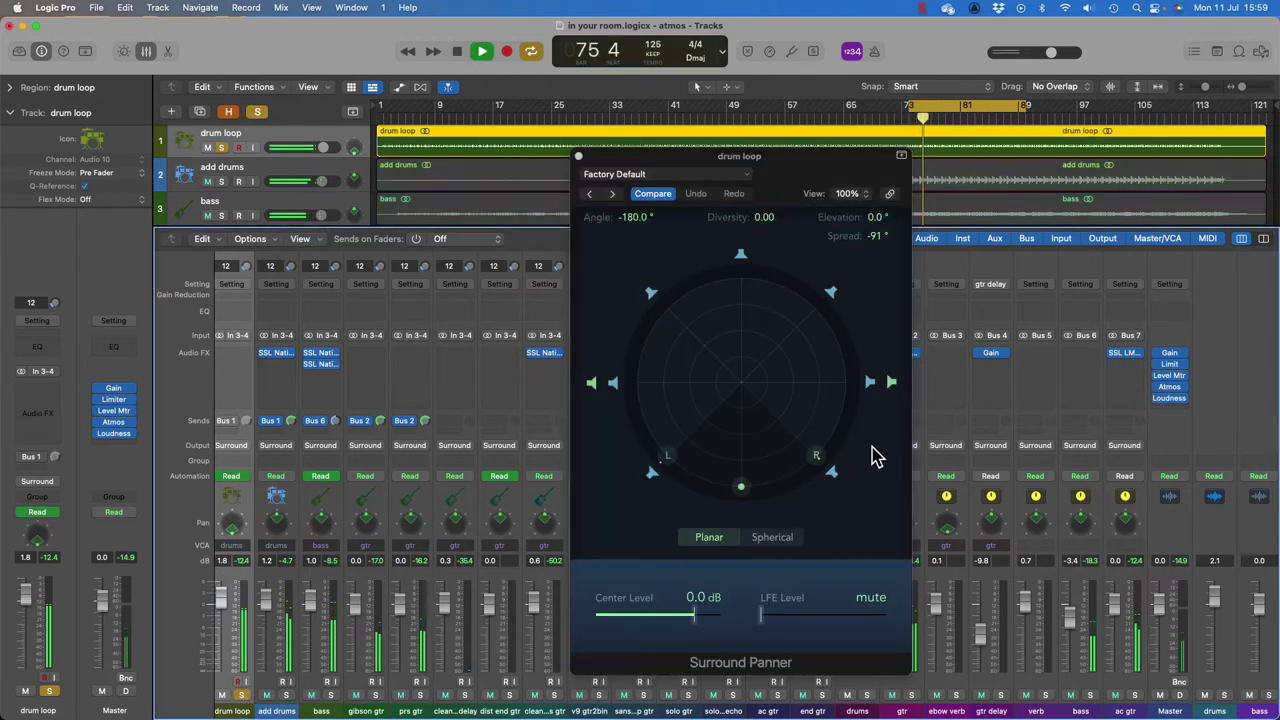
{"action": "left_click_drag", "start_coordinate": [823, 457], "coordinate": [805, 328]}
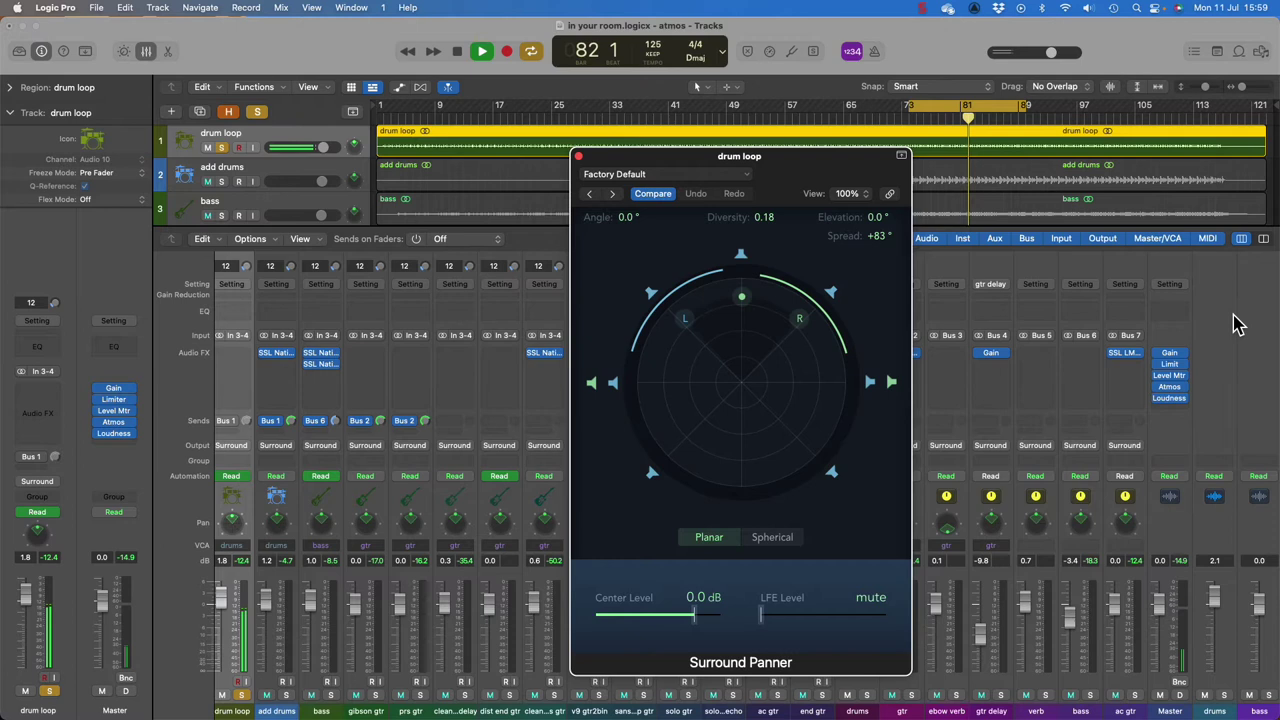
Step: Compare the drum loop soloed and unsoloed, and fine-tune it to -1.5° angle and +83° spread
{"action": "left_click", "coordinate": [258, 112]}
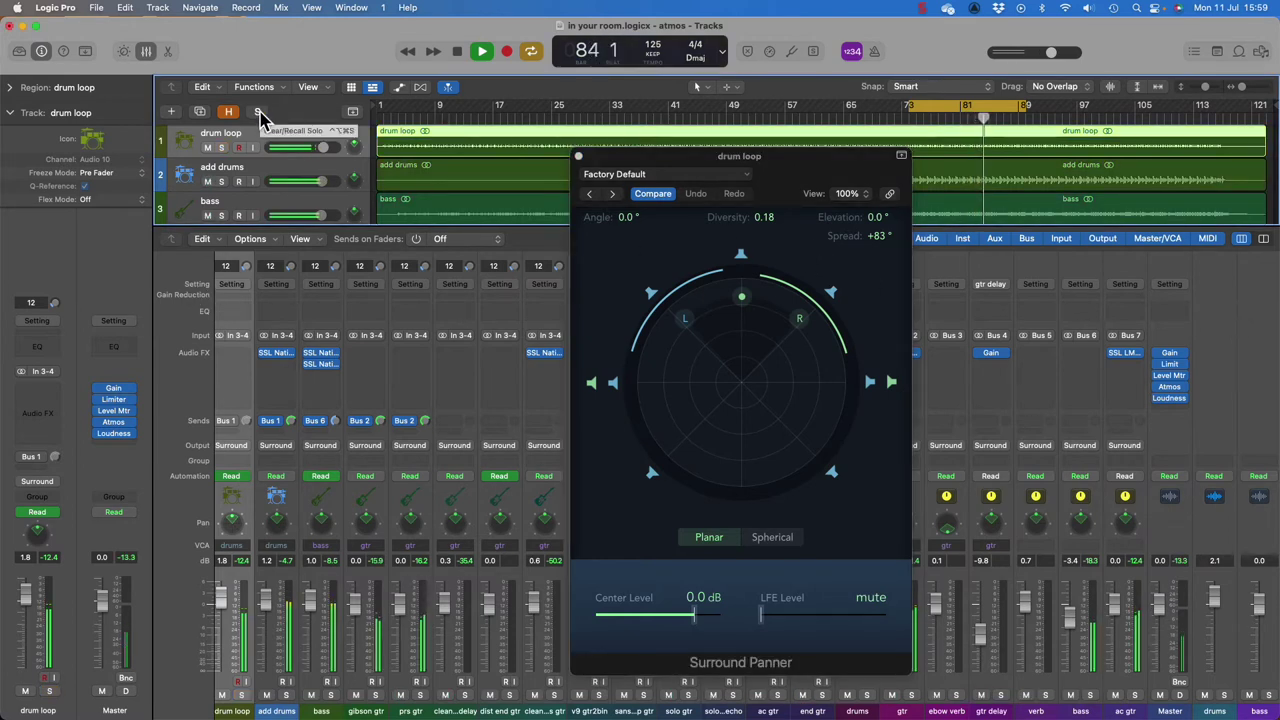
{"action": "left_click", "coordinate": [258, 112]}
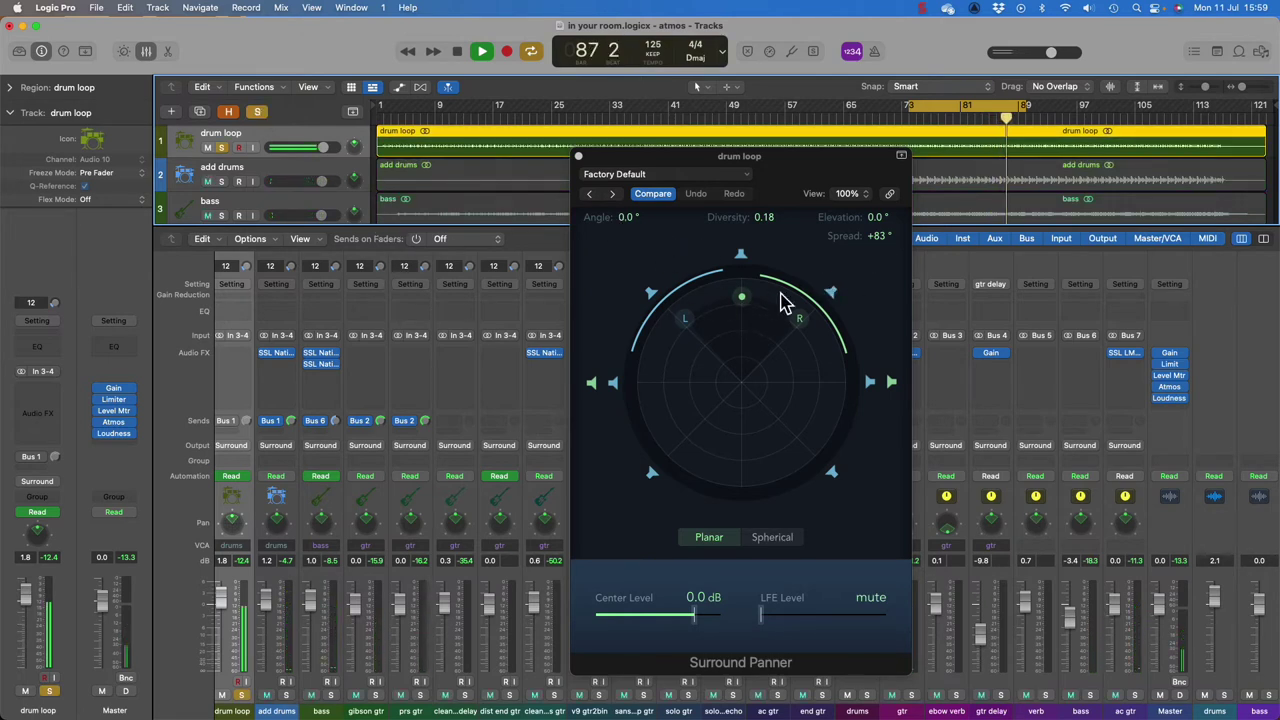
{"action": "mouse_move", "coordinate": [757, 314]}
{"action": "left_mouse_down"}
{"action": "mouse_move", "coordinate": [752, 342]}
{"action": "mouse_move", "coordinate": [747, 318]}
{"action": "left_mouse_up"}
{"action": "key", "text": "space"}
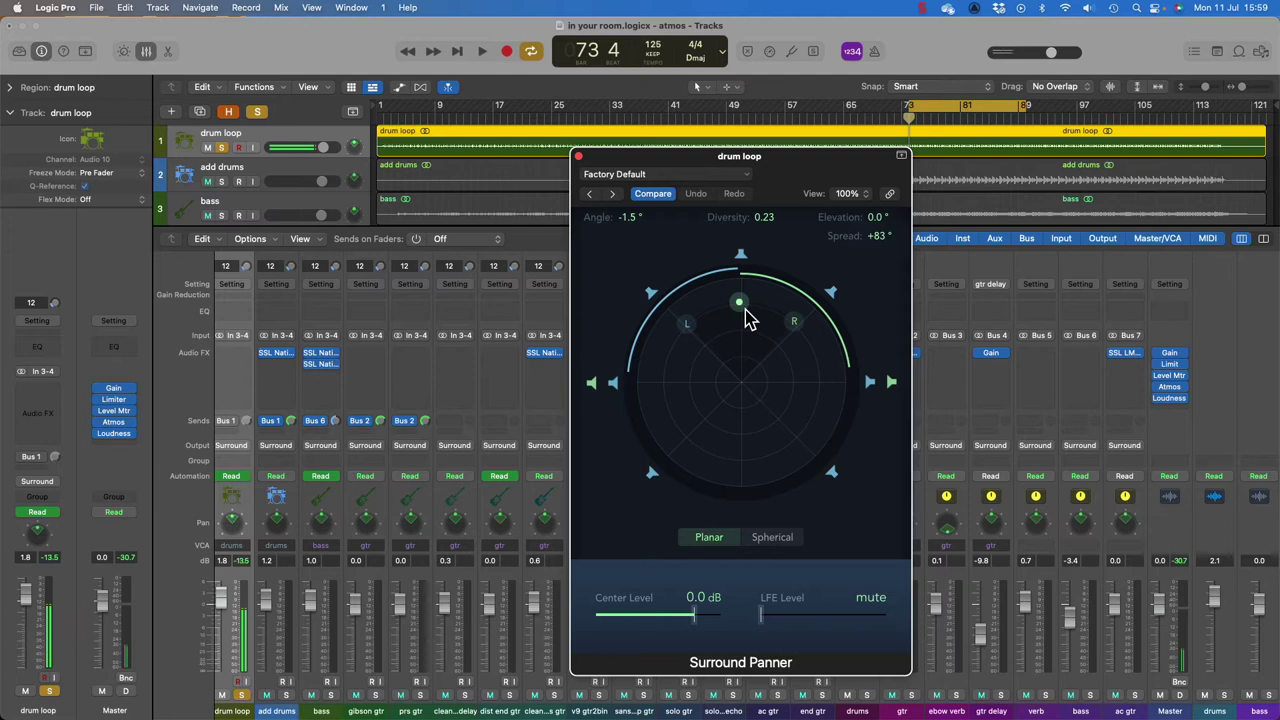
{"action": "key", "text": "space"}
{"action": "key", "text": "space"}
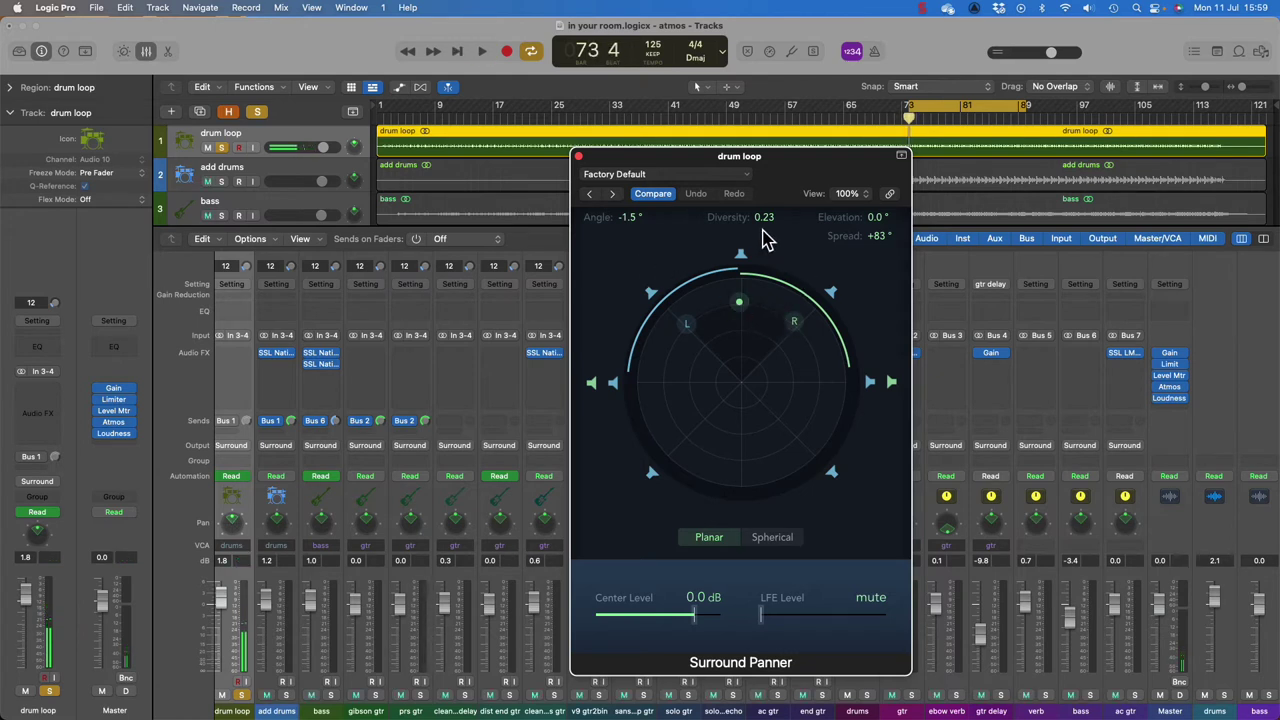
{"action": "key", "text": "space"}
{"action": "key", "text": "space"}
{"action": "key", "text": "space"}
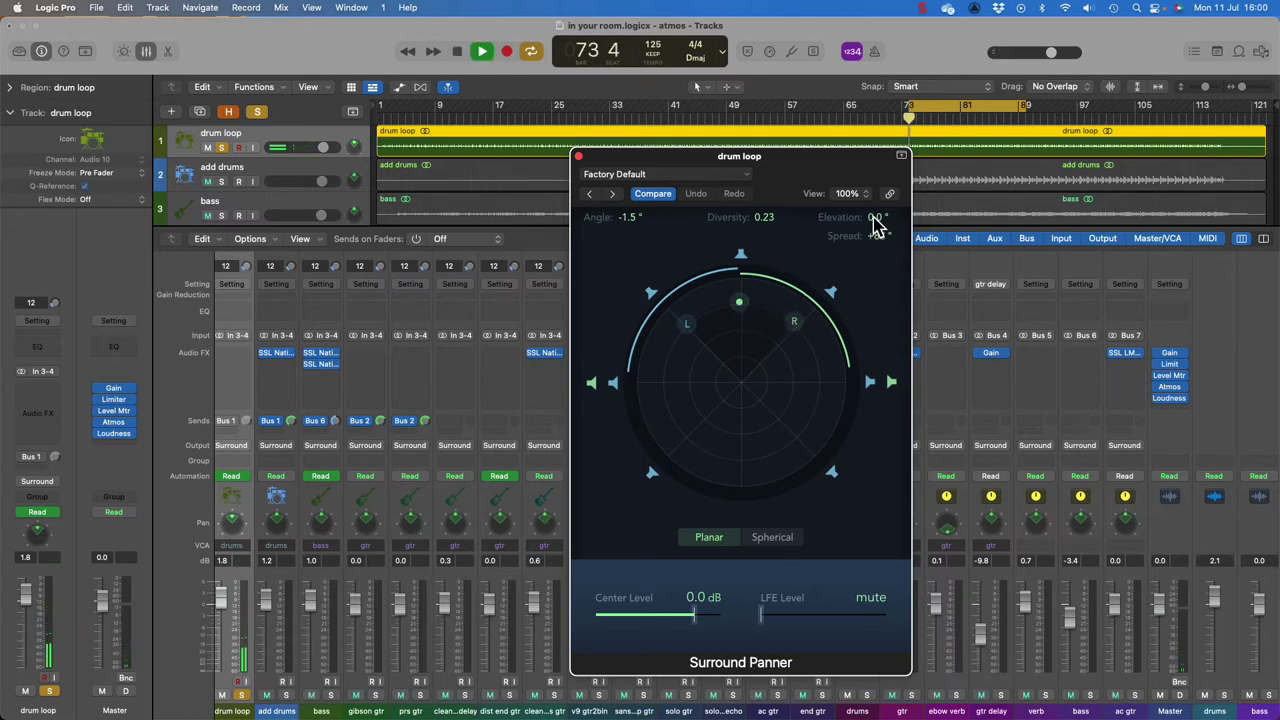
Step: Switch the drum loop panner to Spherical mode, raise elevation to 31.0°, and set Center Level to 0.0 dB
{"action": "key", "text": "space"}
{"action": "left_click", "coordinate": [784, 539]}
{"action": "key", "text": "space"}
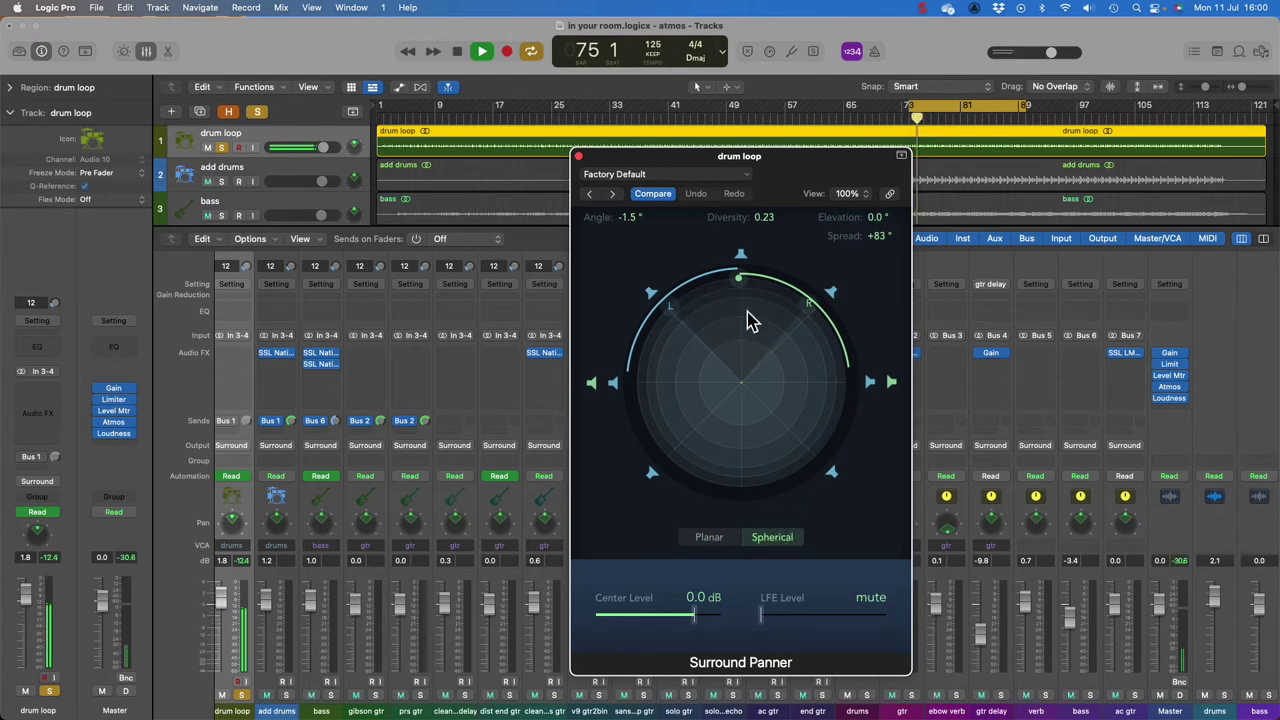
{"action": "left_click_drag", "start_coordinate": [742, 287], "coordinate": [748, 360]}
{"action": "left_click", "coordinate": [718, 540]}
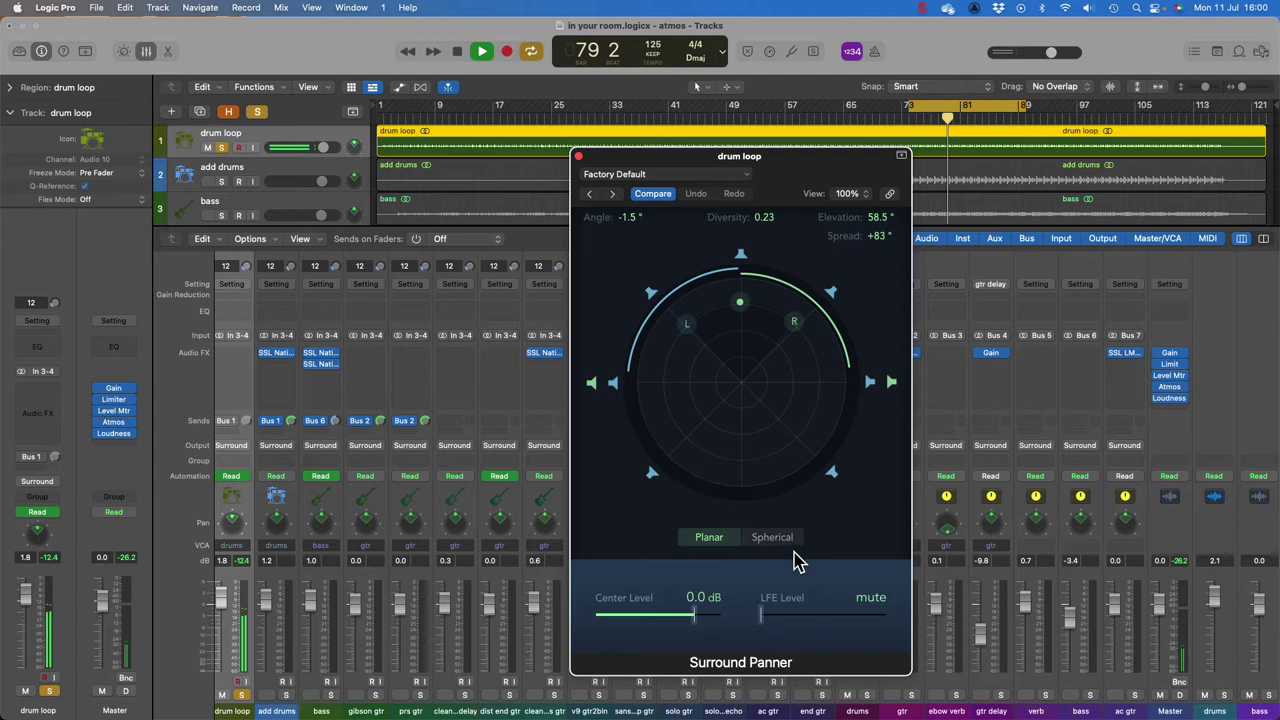
{"action": "left_click", "coordinate": [760, 540]}
{"action": "left_click_drag", "start_coordinate": [748, 362], "coordinate": [748, 322]}
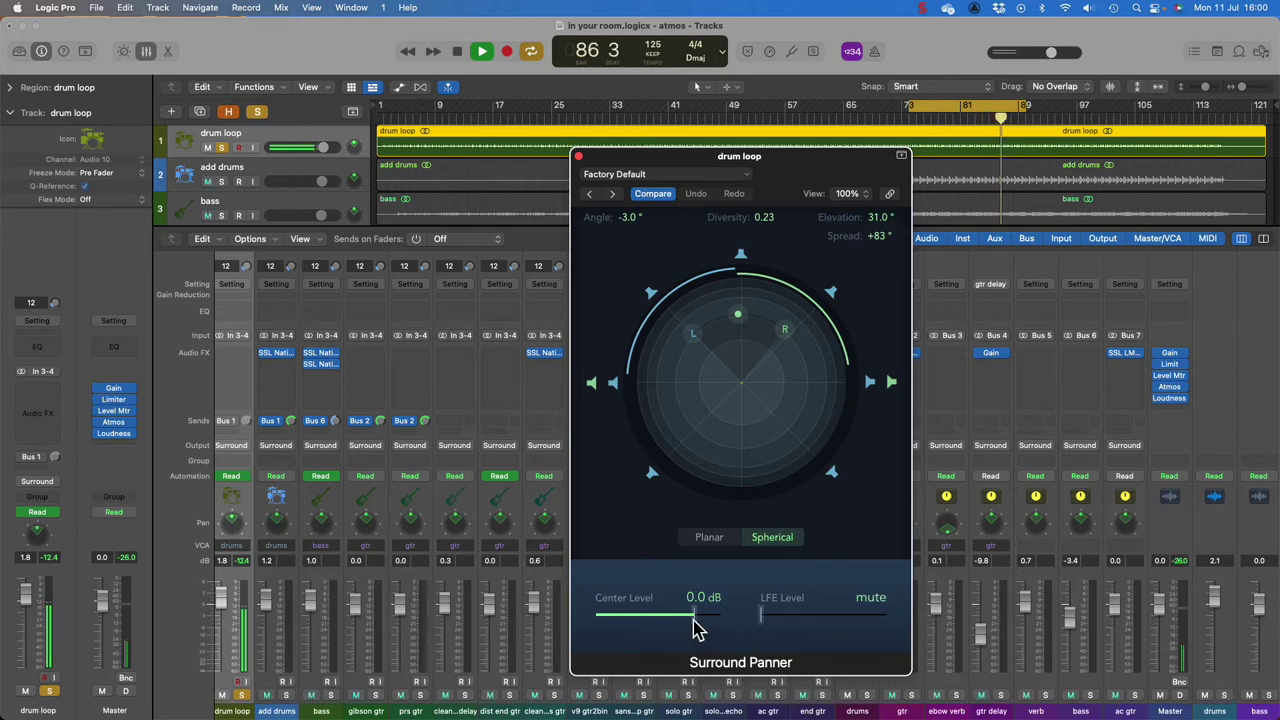
{"action": "mouse_move", "coordinate": [697, 630]}
{"action": "left_mouse_down"}
{"action": "mouse_move", "coordinate": [728, 630]}
{"action": "mouse_move", "coordinate": [717, 633]}
{"action": "left_mouse_up"}
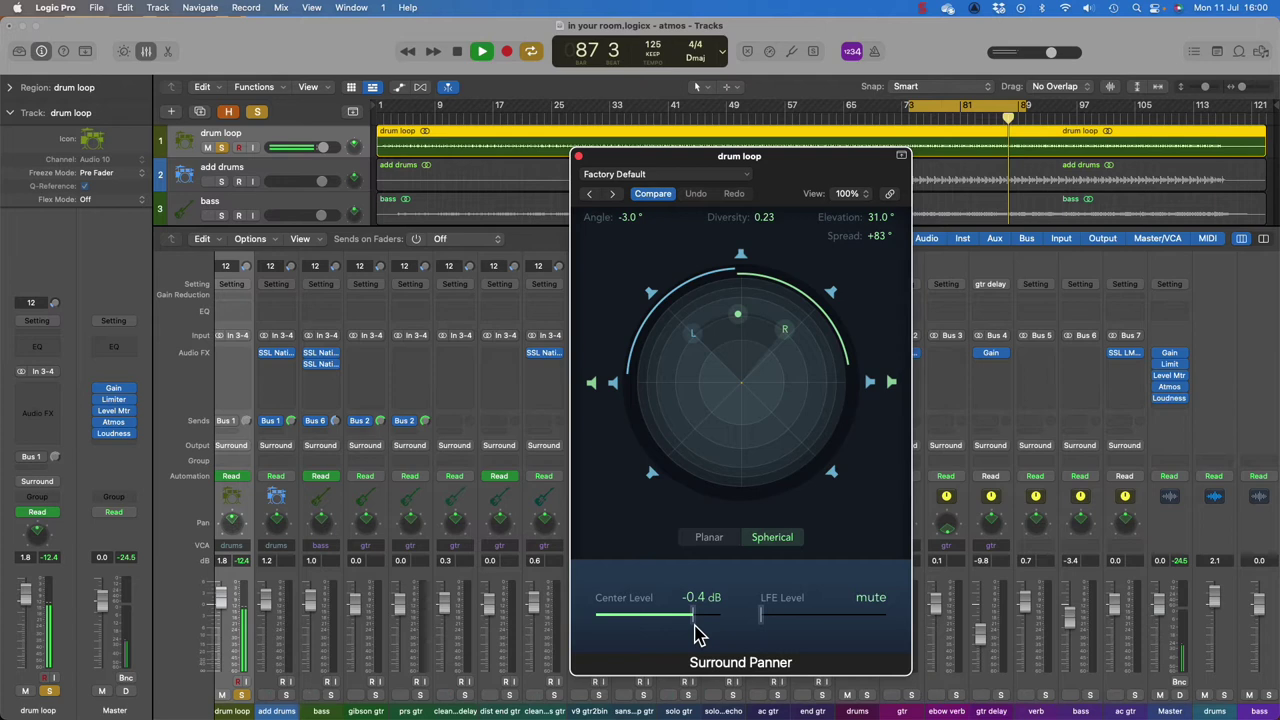
{"action": "left_click", "coordinate": [697, 628], "text": "alt"}
{"action": "mouse_move", "coordinate": [764, 622]}
{"action": "left_mouse_down"}
{"action": "mouse_move", "coordinate": [808, 627]}
{"action": "mouse_move", "coordinate": [757, 634]}
{"action": "left_mouse_up"}
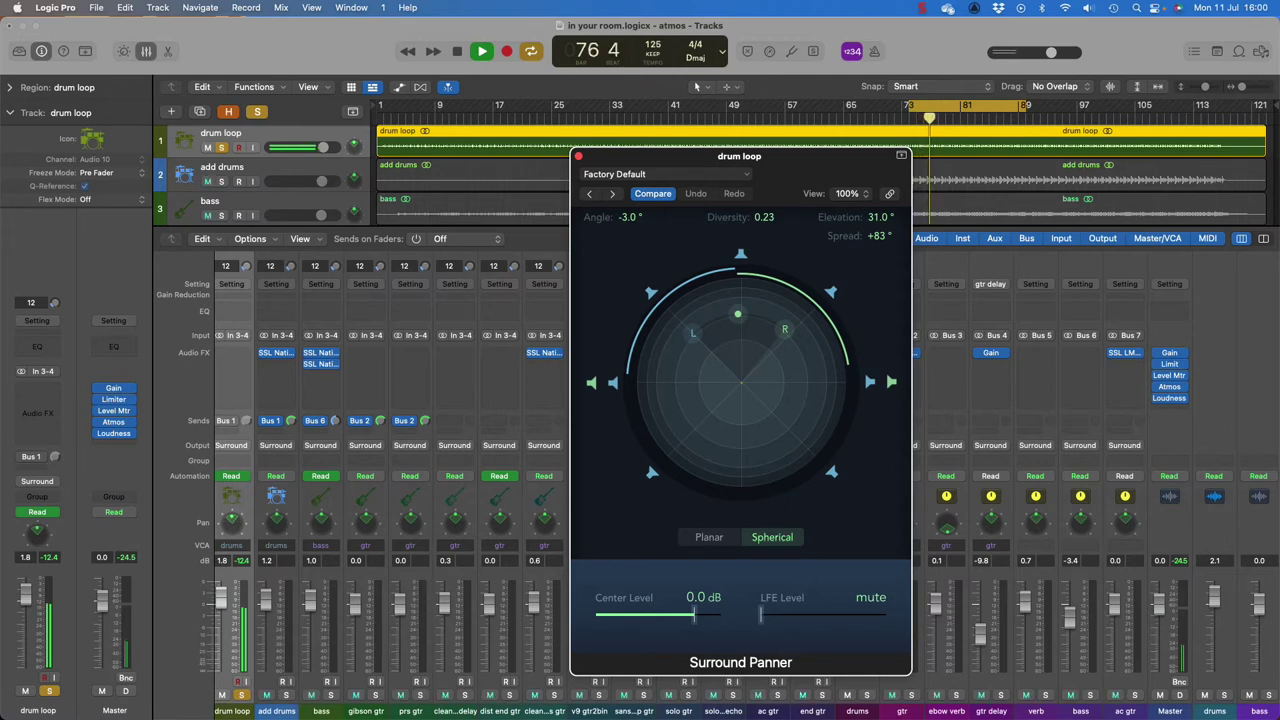
Step: Close the drum loop surround panner, select the bass track and restart playback
{"action": "key", "text": "space"}
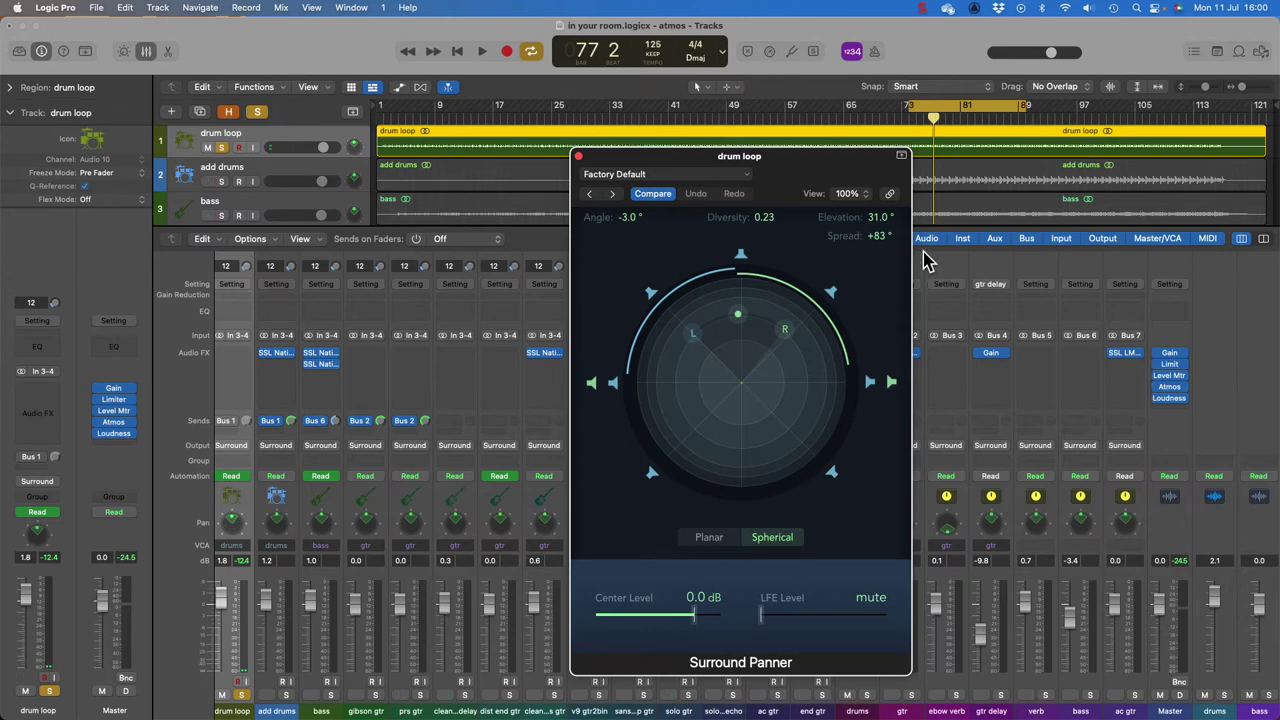
{"action": "left_click", "coordinate": [579, 157]}
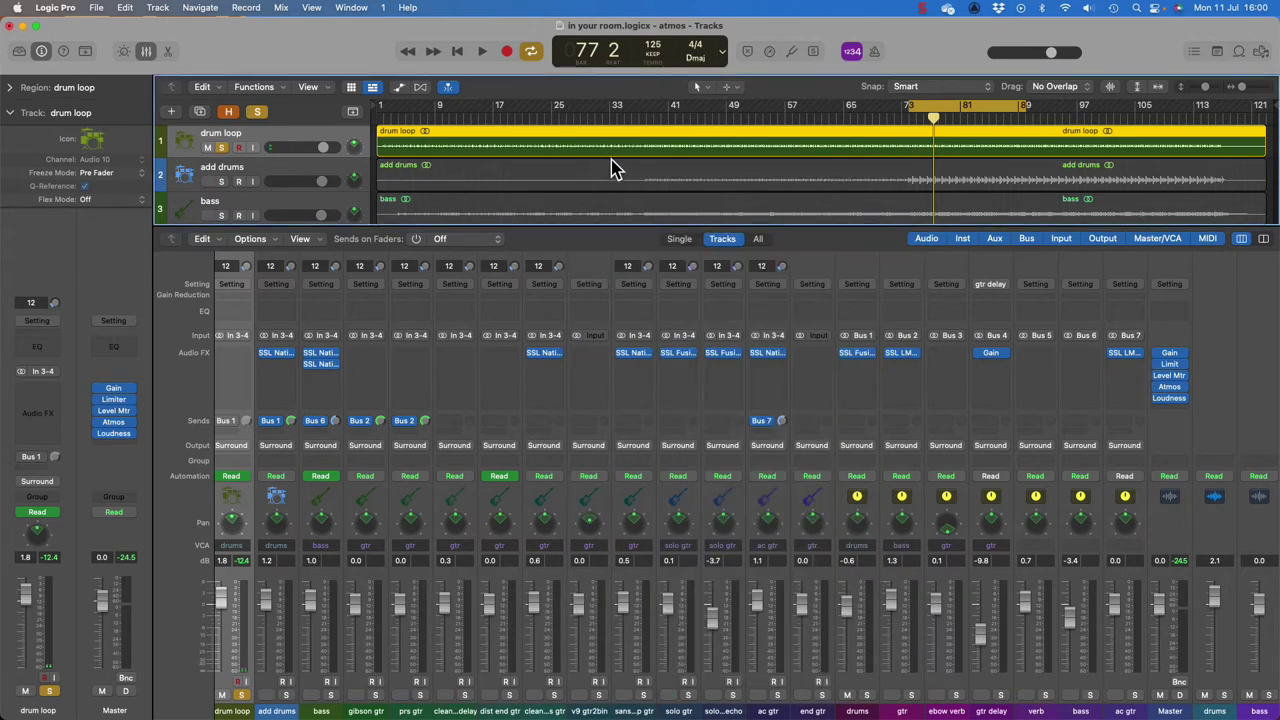
{"action": "left_click", "coordinate": [263, 210]}
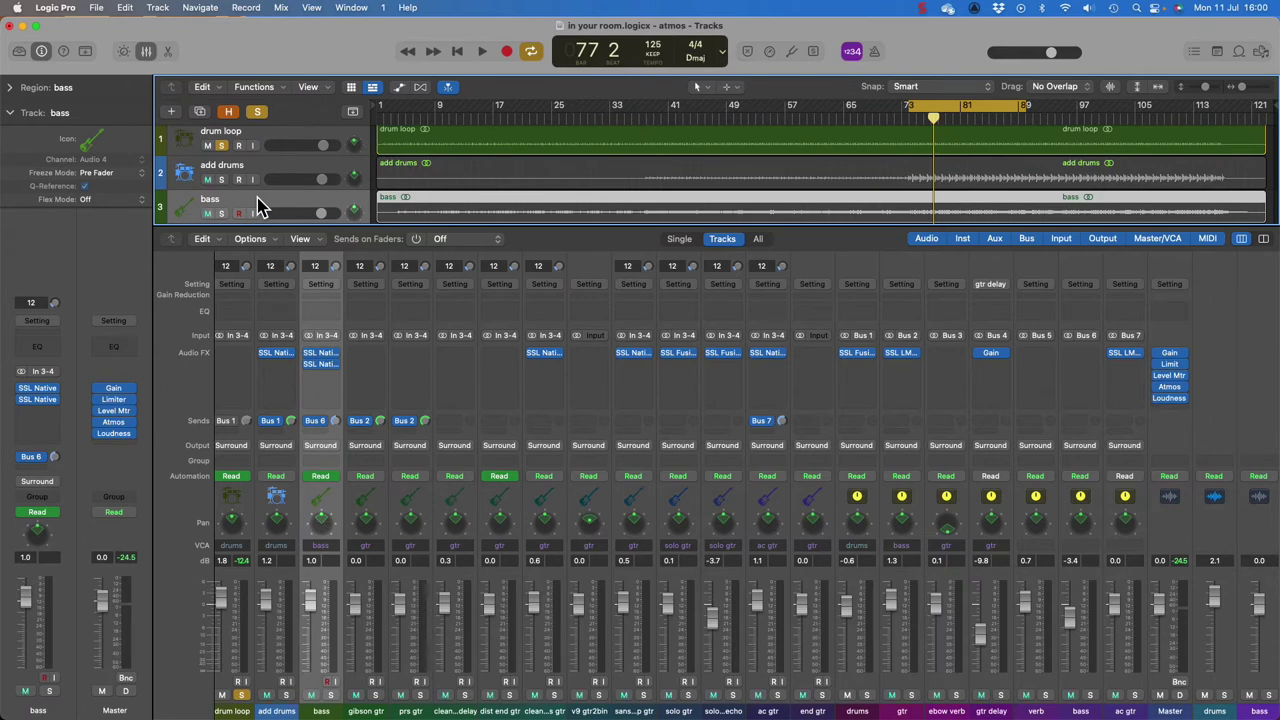
{"action": "key", "text": "space"}
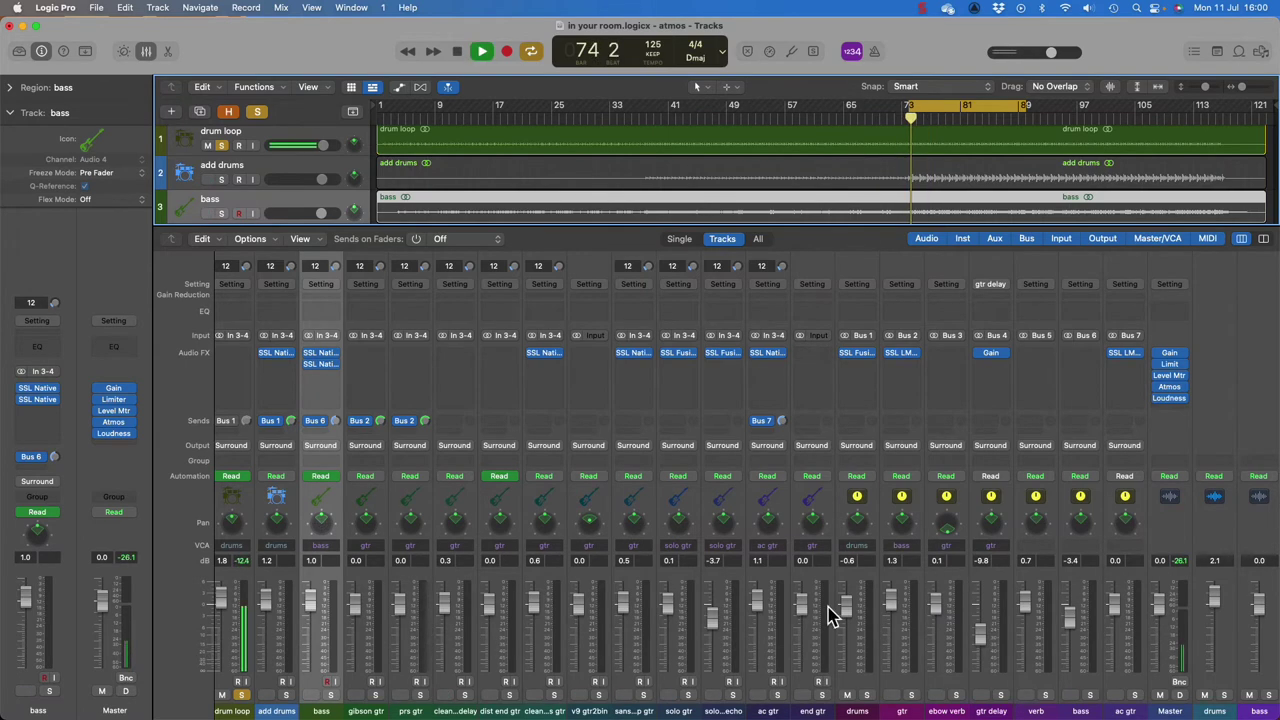
Step: Clear the drum loop solo, solo solo gtr and its echo channel, and open solo gtr's surround panner
{"action": "left_click", "coordinate": [258, 112]}
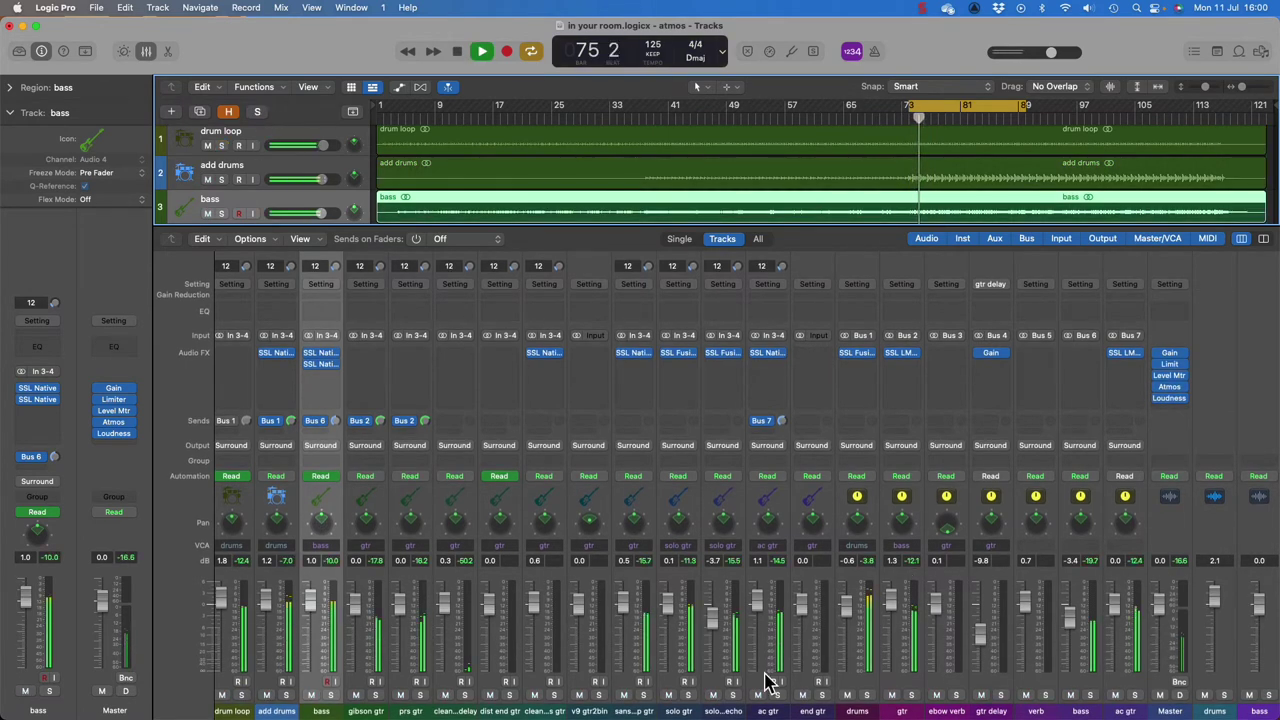
{"action": "left_click", "coordinate": [732, 695]}
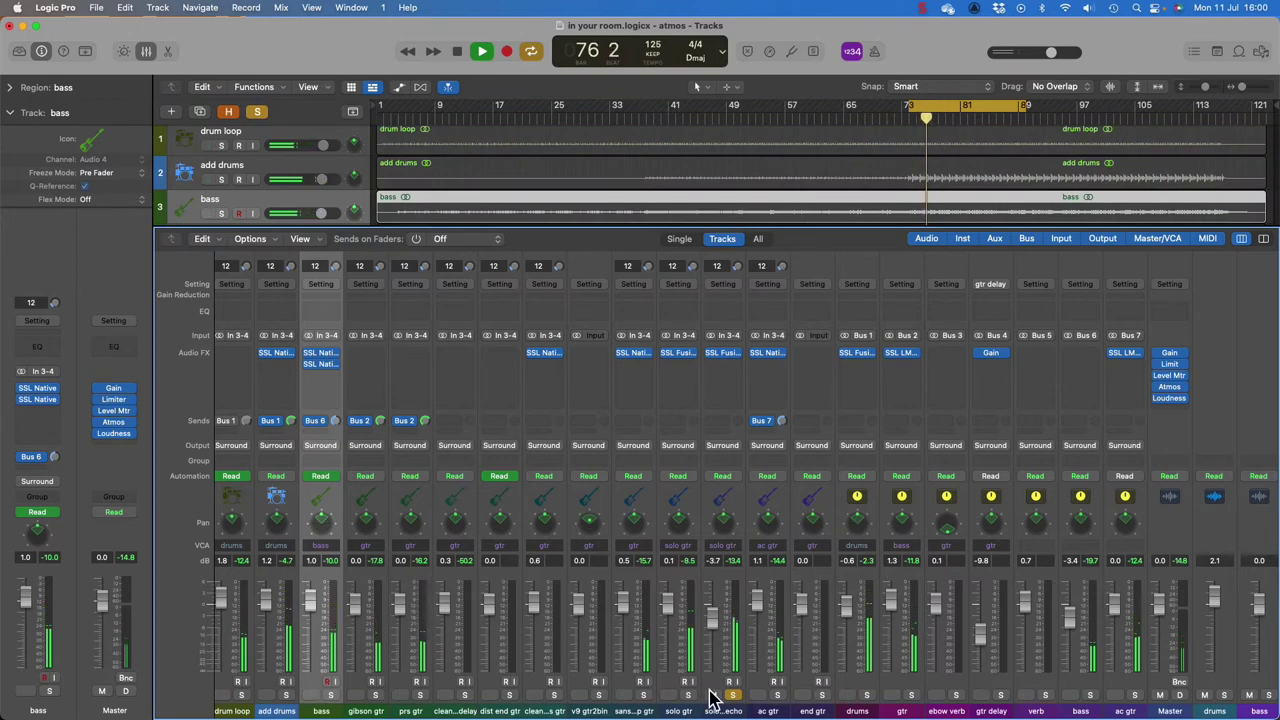
{"action": "left_click", "coordinate": [688, 695]}
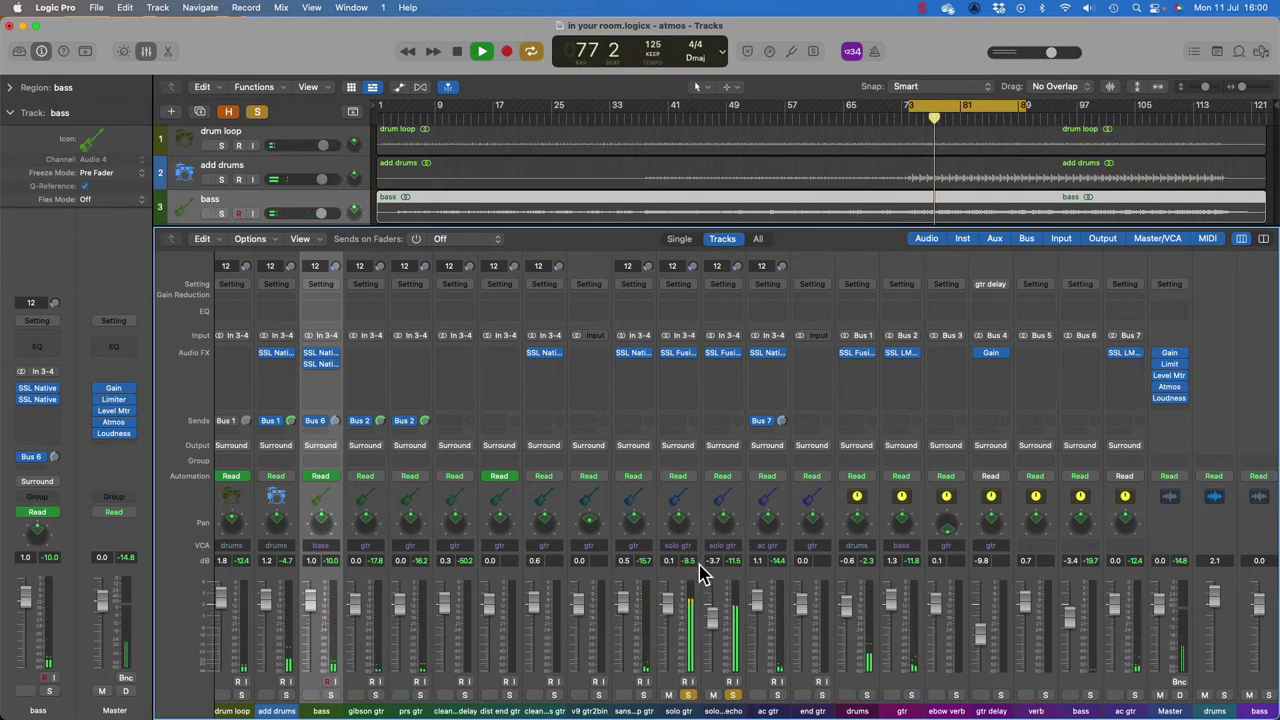
{"action": "double_click", "coordinate": [679, 525]}
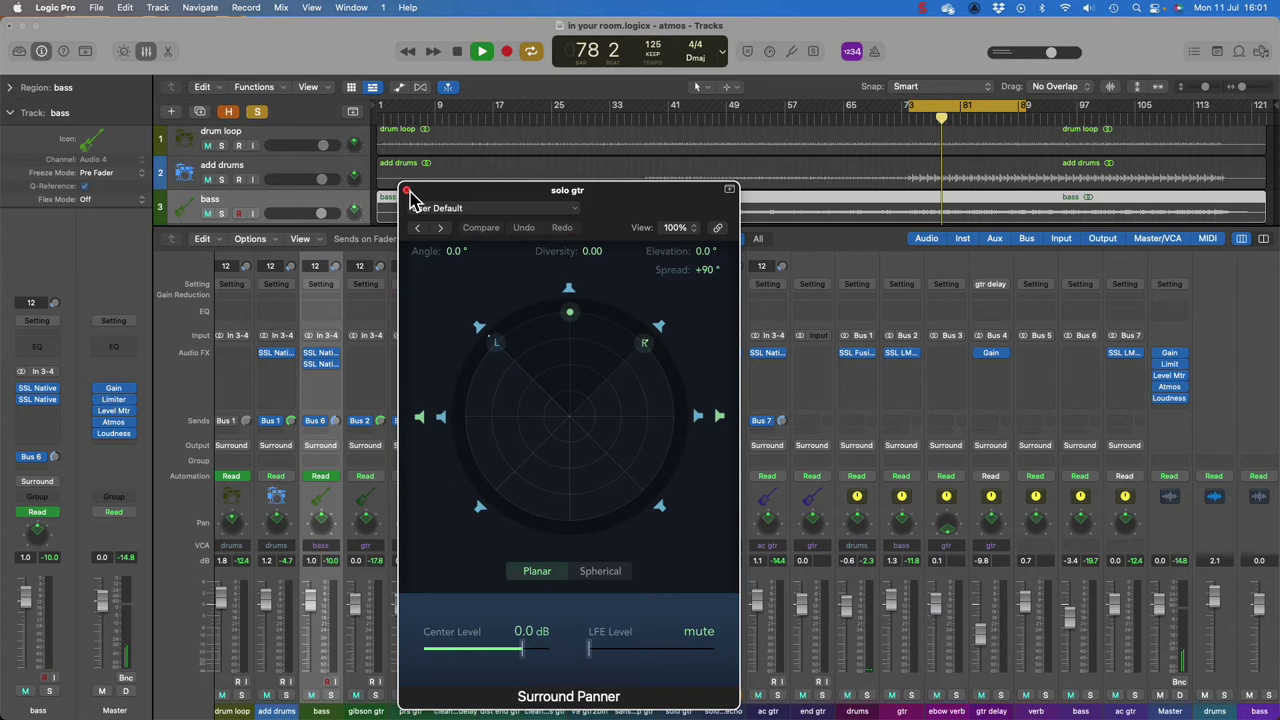
Step: Close the solo gtr panner and set the echo channel's output to 3D Object Panner, then stop playback
{"action": "left_click", "coordinate": [407, 190]}
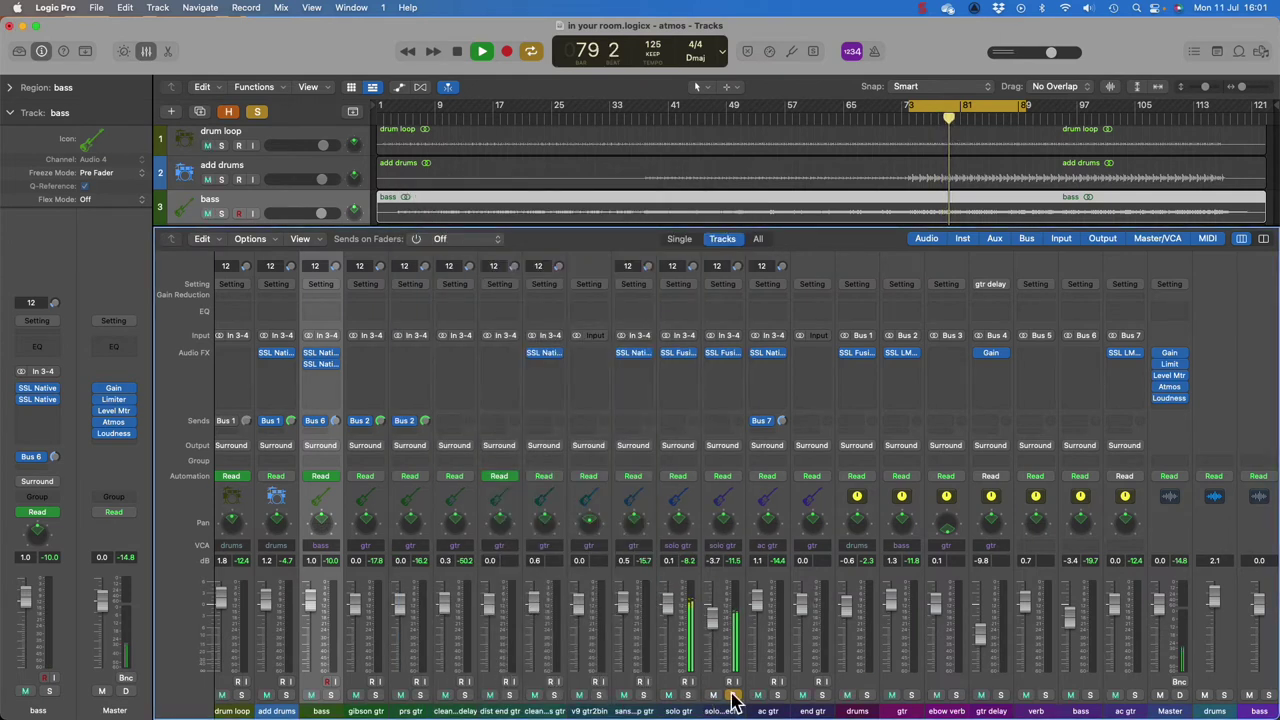
{"action": "left_click", "coordinate": [724, 446]}
{"action": "left_click", "coordinate": [729, 449]}
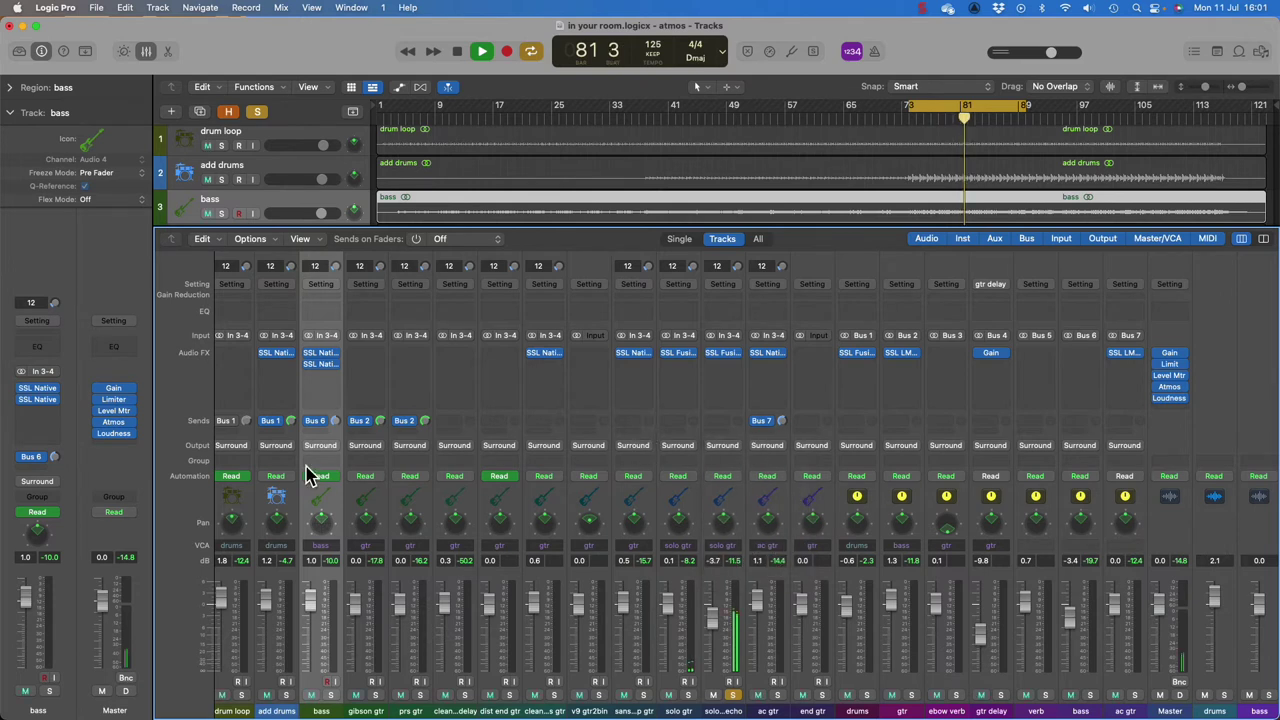
{"action": "left_click", "coordinate": [727, 447]}
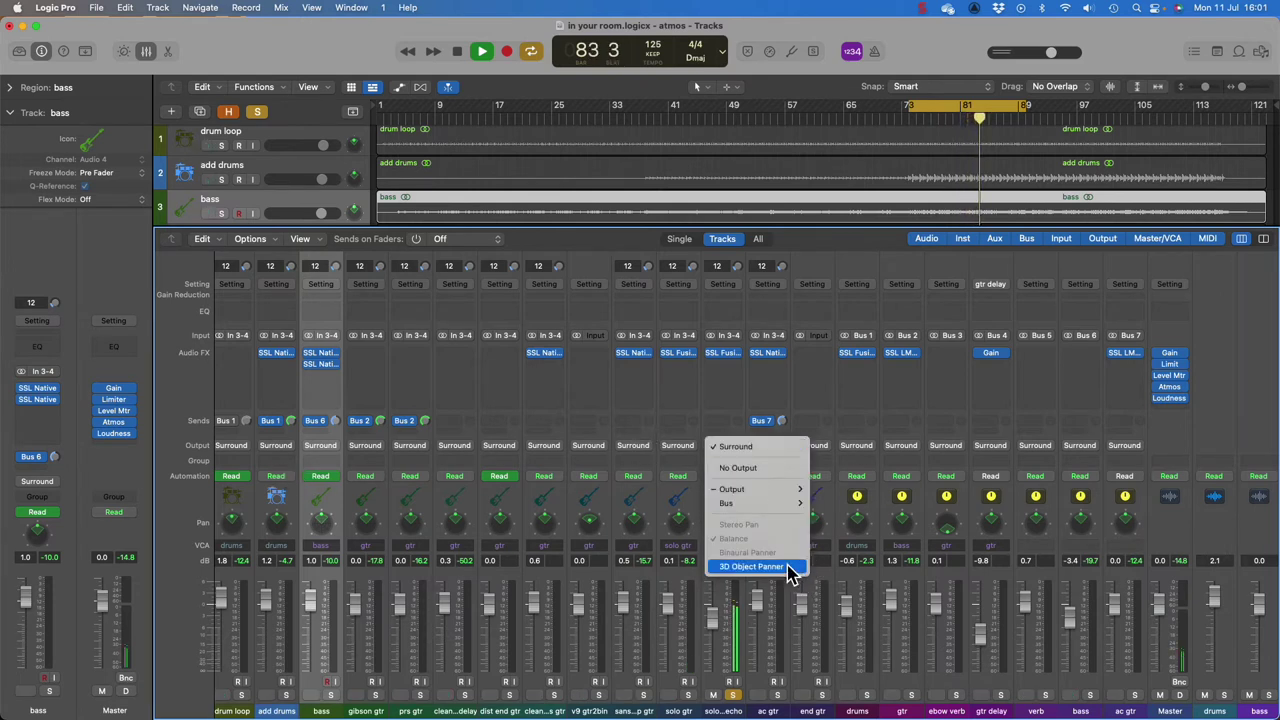
{"action": "left_click", "coordinate": [788, 567]}
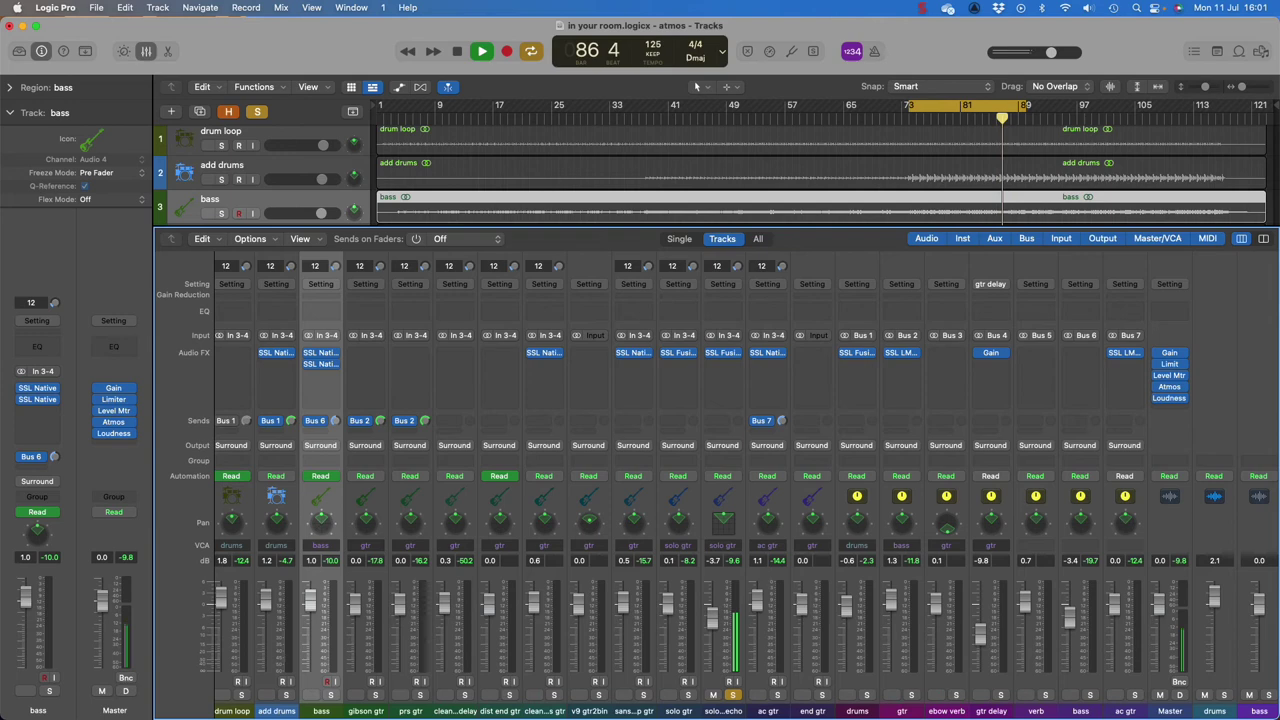
{"action": "left_click", "coordinate": [1030, 517]}
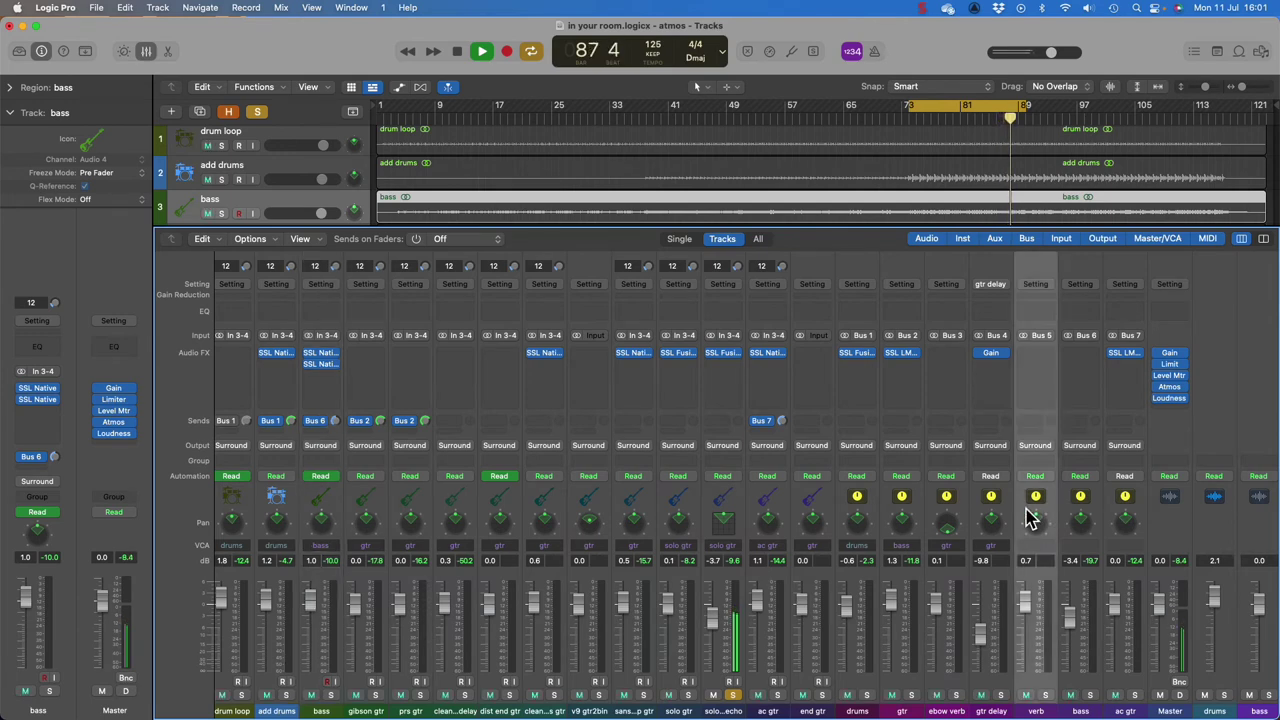
{"action": "key", "text": "space"}
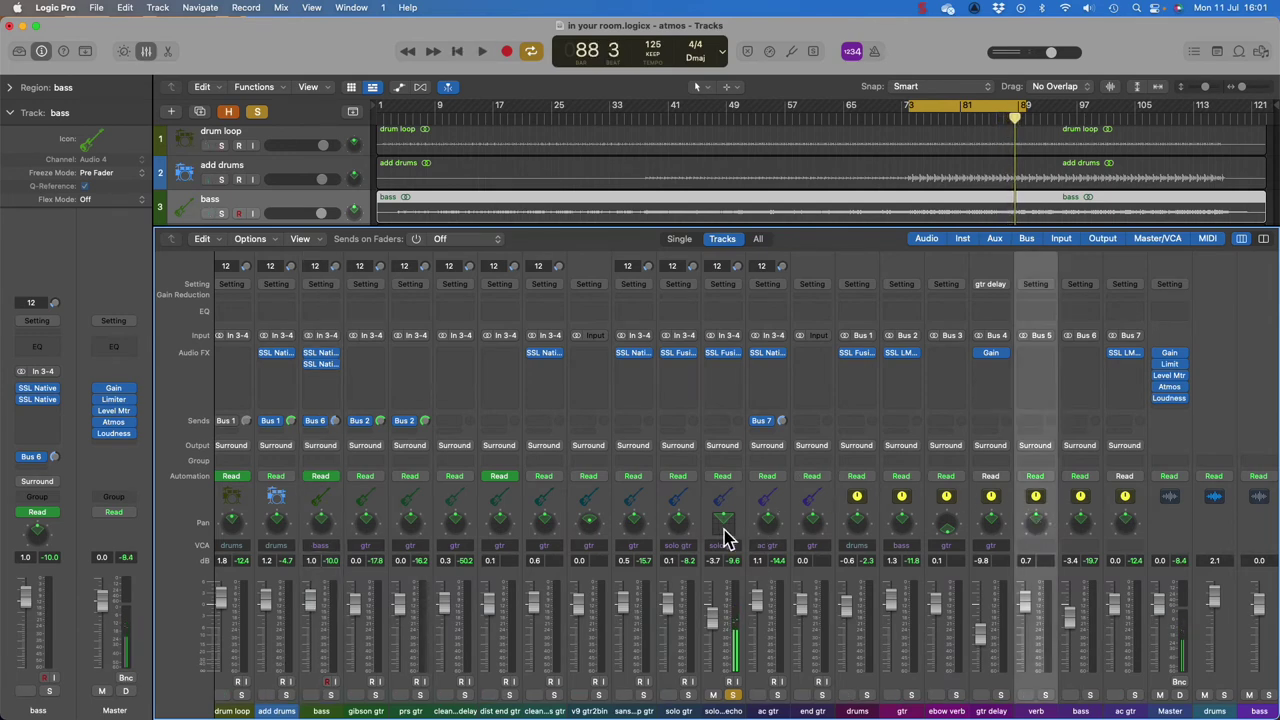
Step: In the echo's 3D Object Panner, move the object fully Back at +1.000 elevation, spread -92°
{"action": "double_click", "coordinate": [725, 533]}
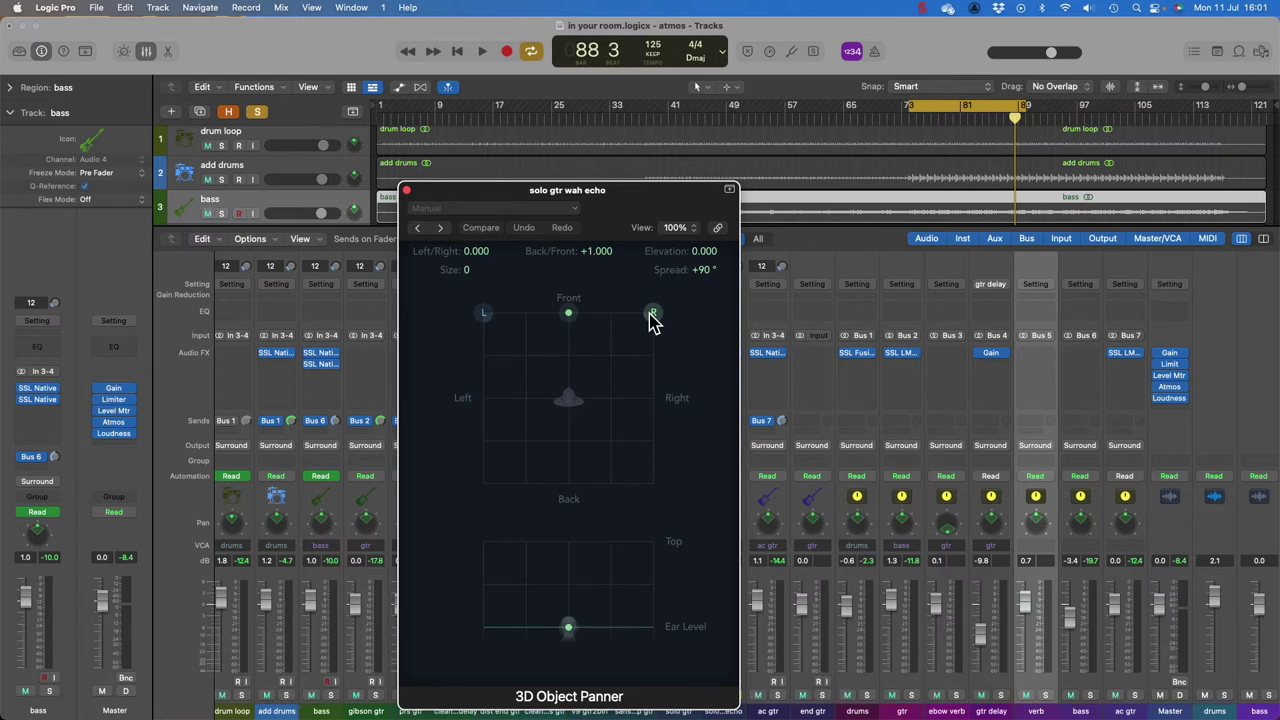
{"action": "left_click_drag", "start_coordinate": [650, 314], "coordinate": [573, 362]}
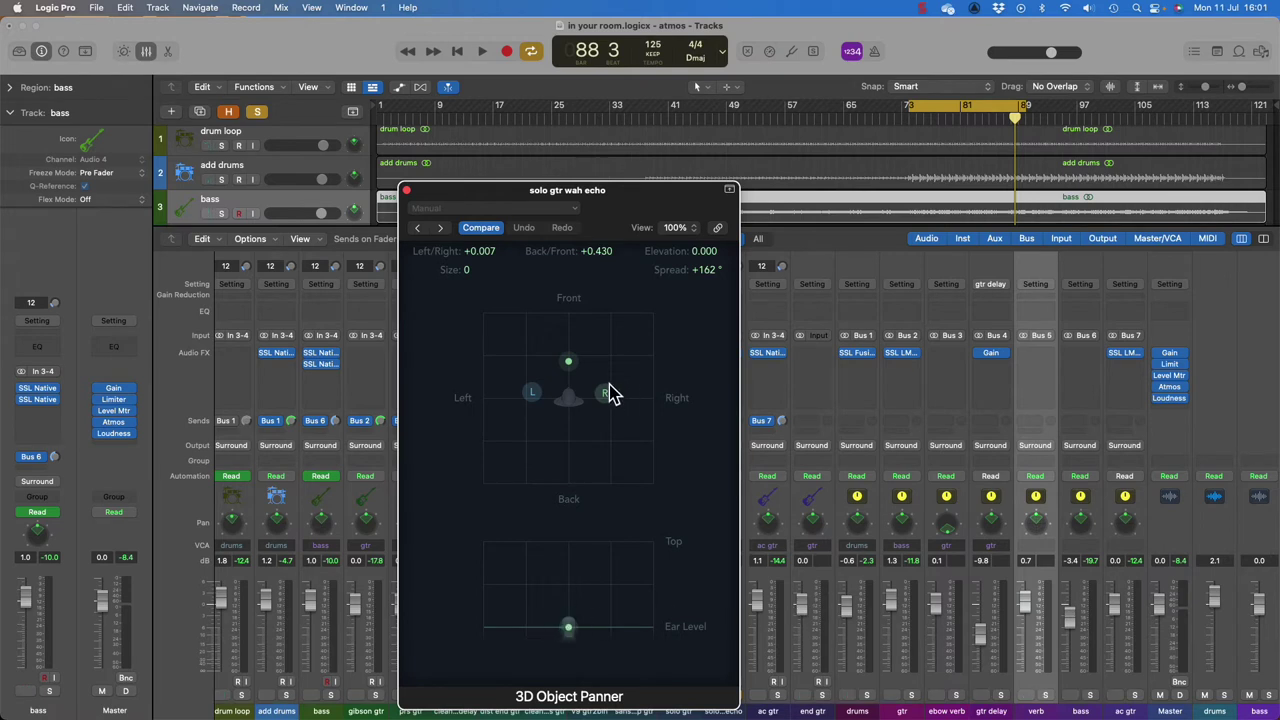
{"action": "left_click_drag", "start_coordinate": [608, 391], "coordinate": [700, 514]}
{"action": "key", "text": "space"}
{"action": "mouse_move", "coordinate": [562, 627]}
{"action": "left_mouse_down"}
{"action": "mouse_move", "coordinate": [575, 632]}
{"action": "mouse_move", "coordinate": [670, 535]}
{"action": "mouse_move", "coordinate": [483, 505]}
{"action": "mouse_move", "coordinate": [560, 514]}
{"action": "mouse_move", "coordinate": [577, 533]}
{"action": "left_mouse_up"}
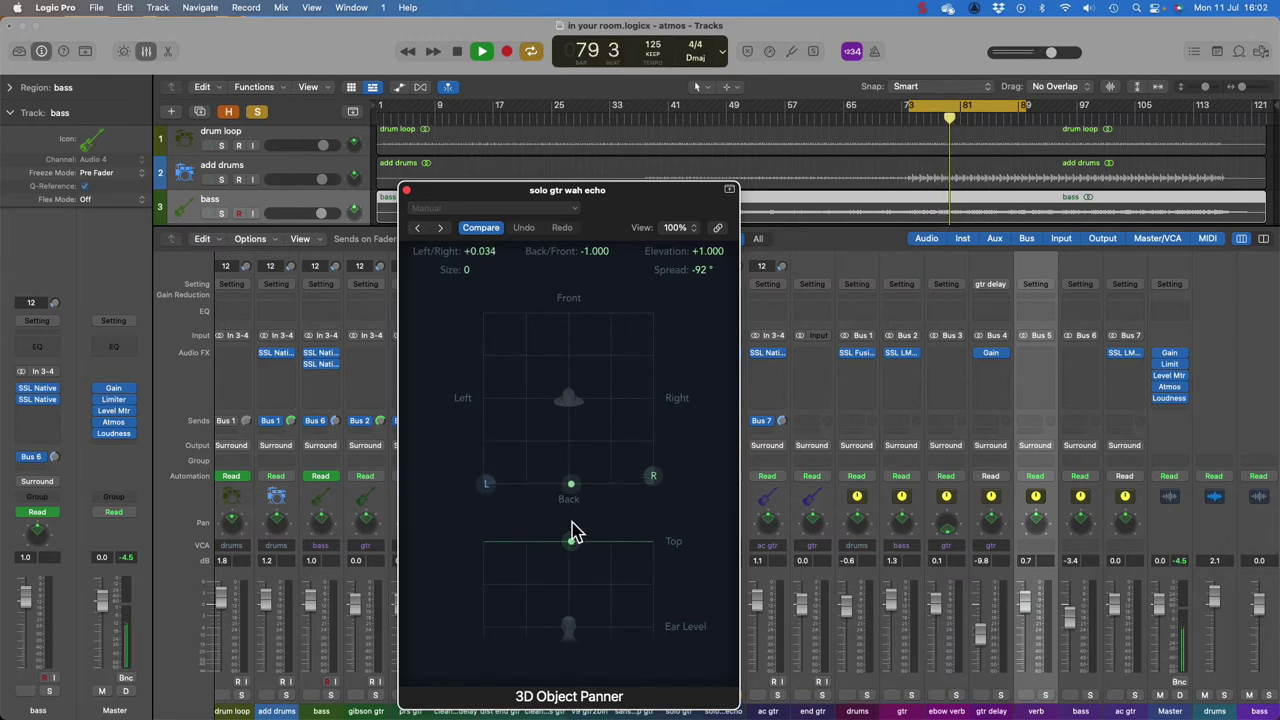
{"action": "key", "text": "space"}
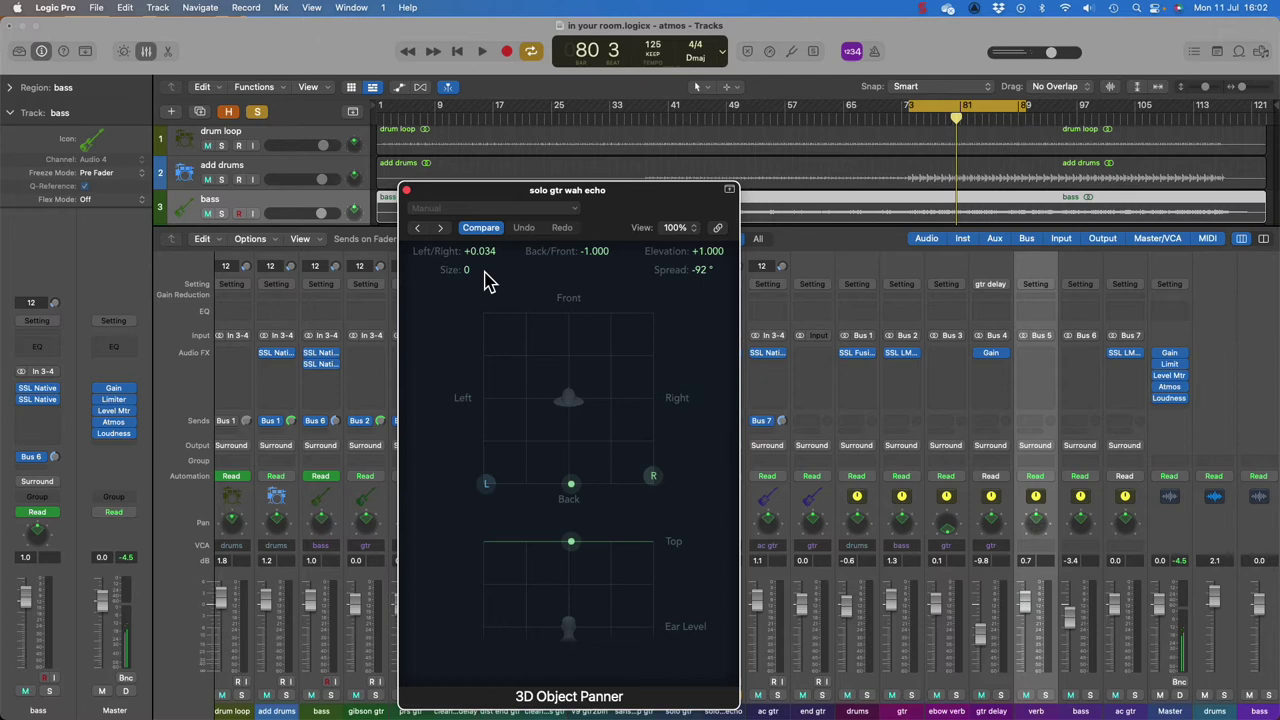
Step: Raise the wah echo object's Size to +61 while the song plays
{"action": "left_click_drag", "start_coordinate": [467, 273], "coordinate": [473, 234]}
{"action": "key", "text": "space"}
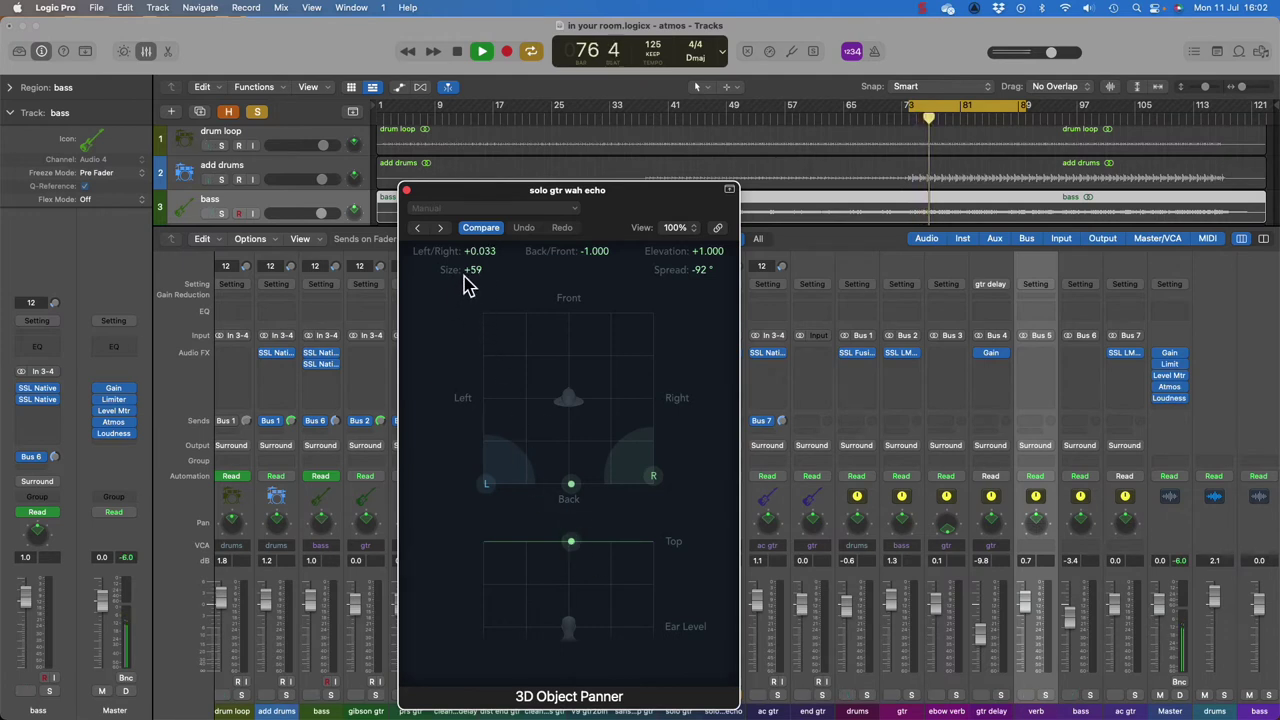
{"action": "mouse_move", "coordinate": [473, 270]}
{"action": "left_mouse_down"}
{"action": "mouse_move", "coordinate": [473, 252]}
{"action": "mouse_move", "coordinate": [479, 281]}
{"action": "left_mouse_up"}
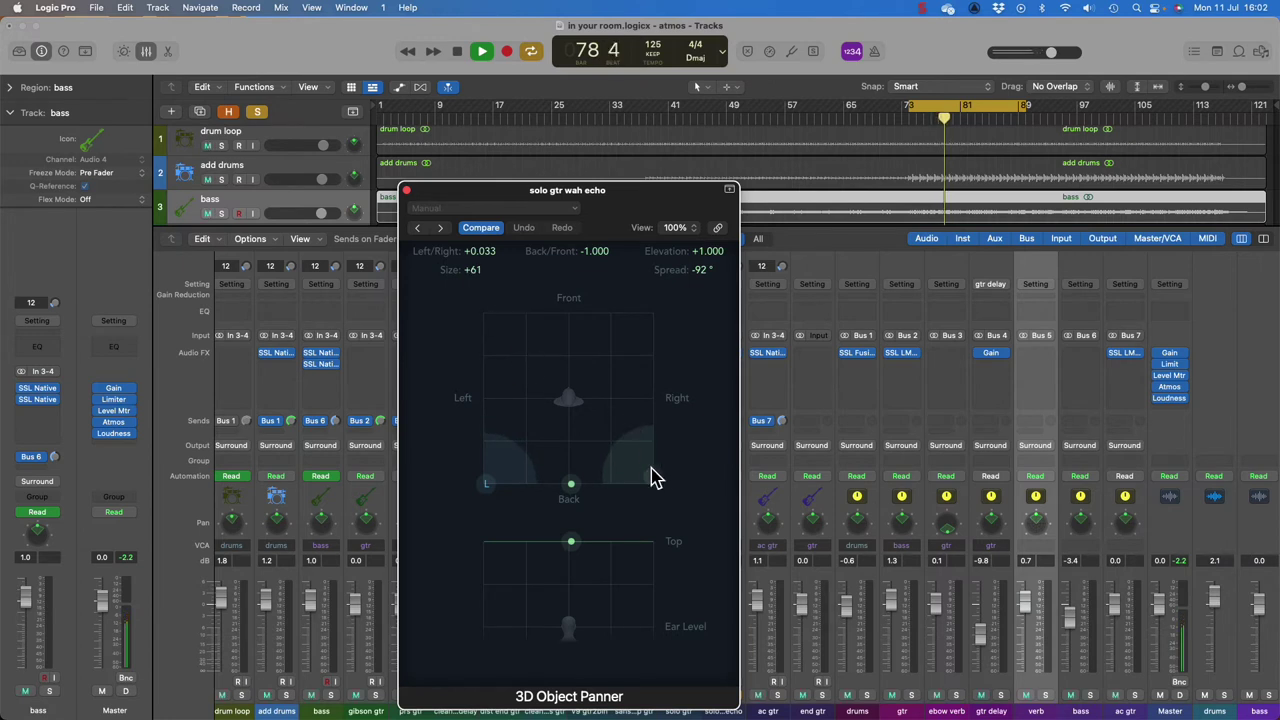
Step: Fine-tune the object's spread to -89° and re-centre left/right at +0.010
{"action": "left_click_drag", "start_coordinate": [487, 485], "coordinate": [492, 495]}
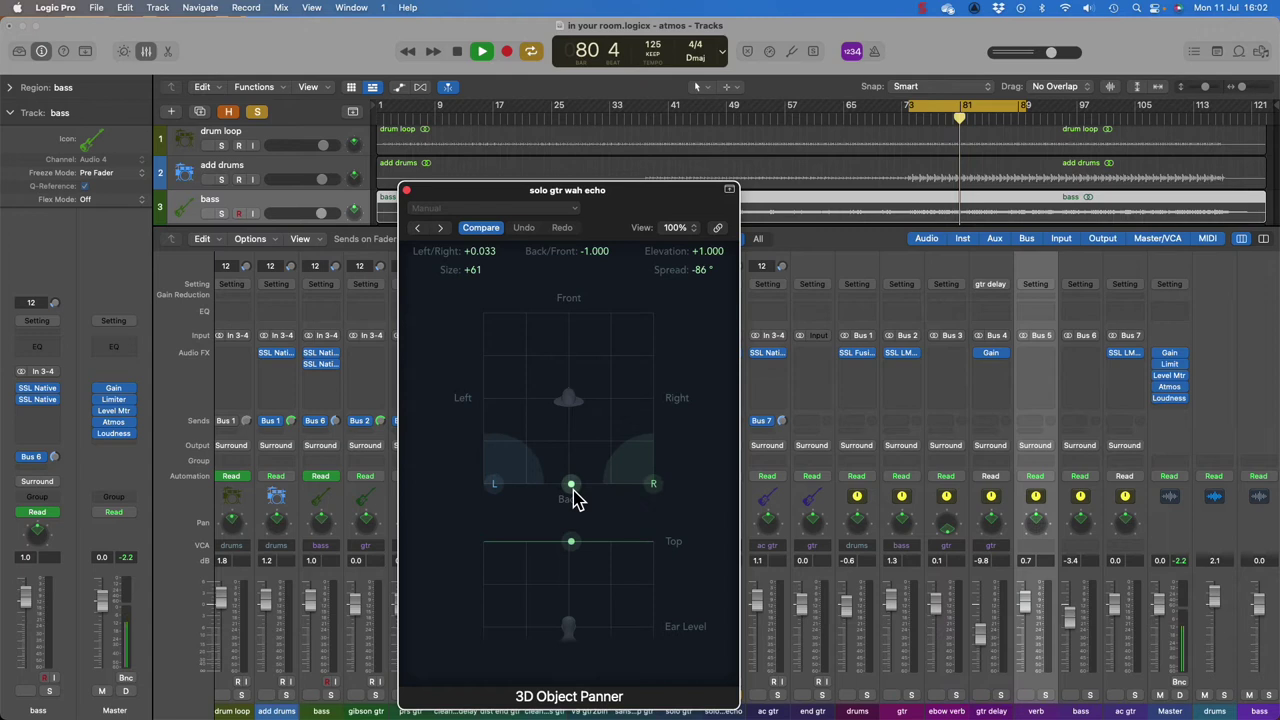
{"action": "left_click_drag", "start_coordinate": [574, 492], "coordinate": [569, 492]}
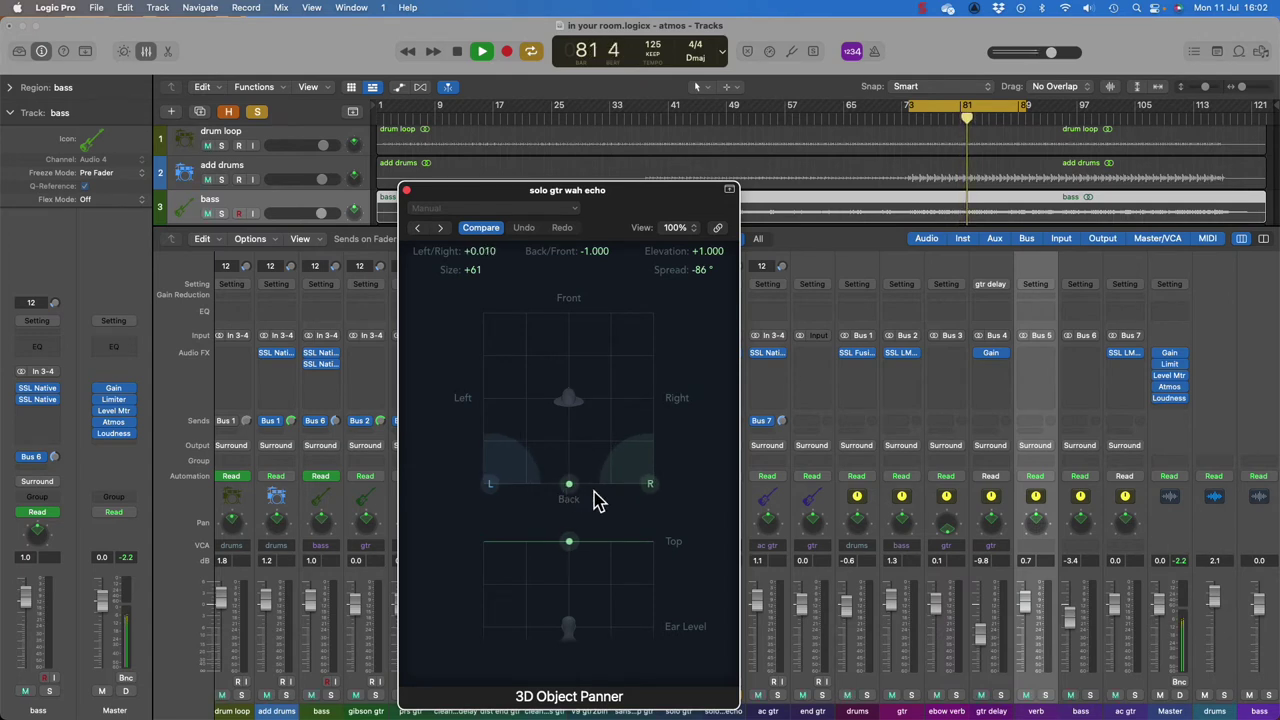
{"action": "left_click_drag", "start_coordinate": [652, 487], "coordinate": [656, 488]}
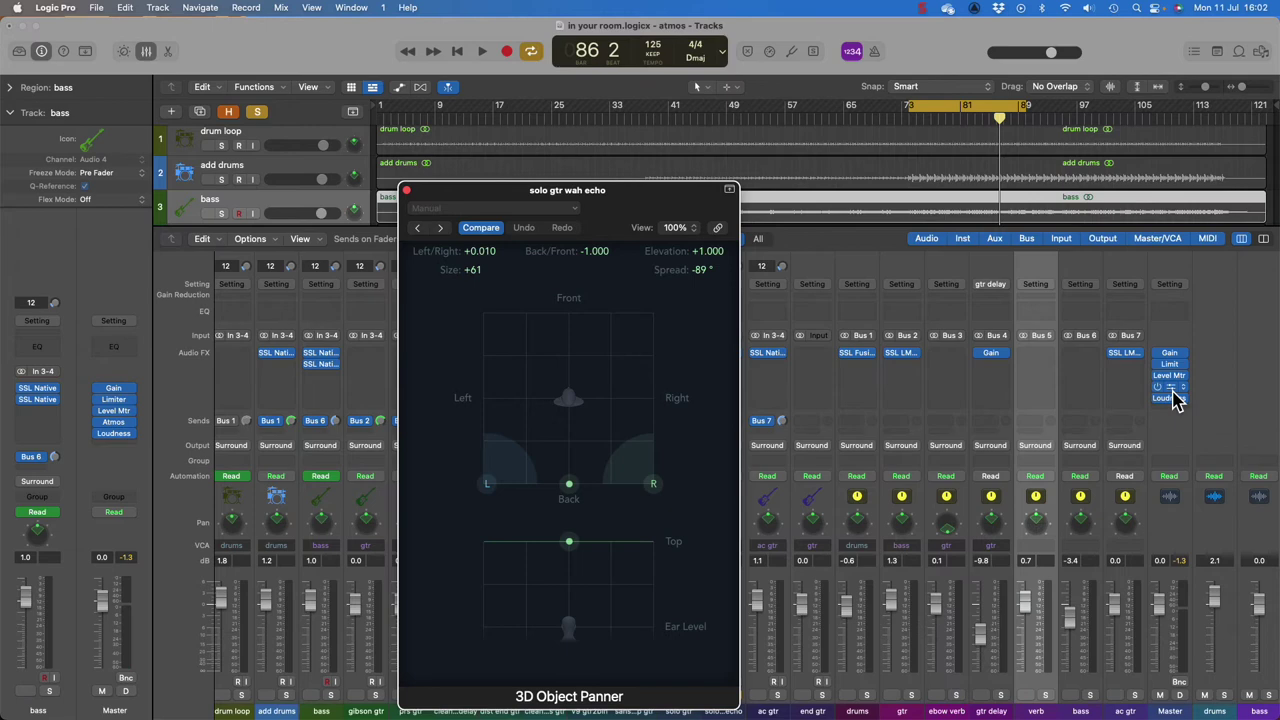
Step: Open the master's Dolby Atmos plug-in and arrange it beside the 3D Object Panner window
{"action": "left_click", "coordinate": [1173, 390]}
{"action": "left_click_drag", "start_coordinate": [723, 234], "coordinate": [1043, 171]}
{"action": "left_click_drag", "start_coordinate": [620, 188], "coordinate": [358, 108]}
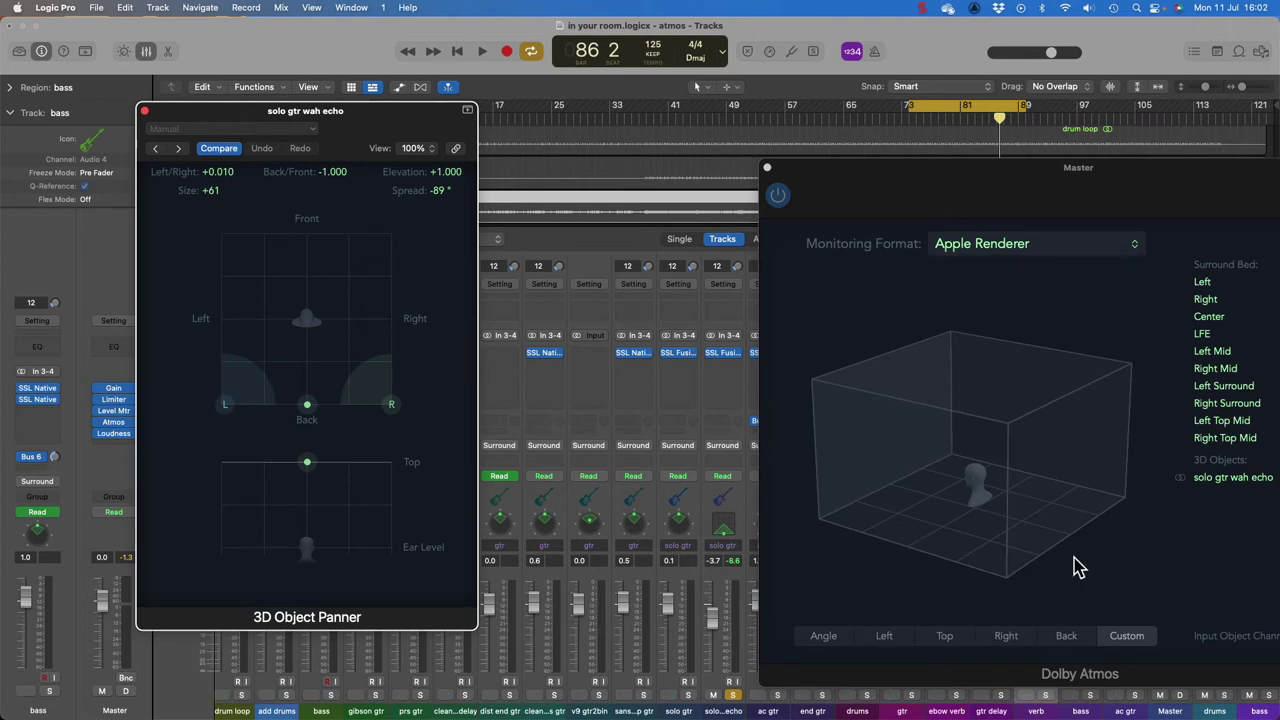
{"action": "key", "text": "space"}
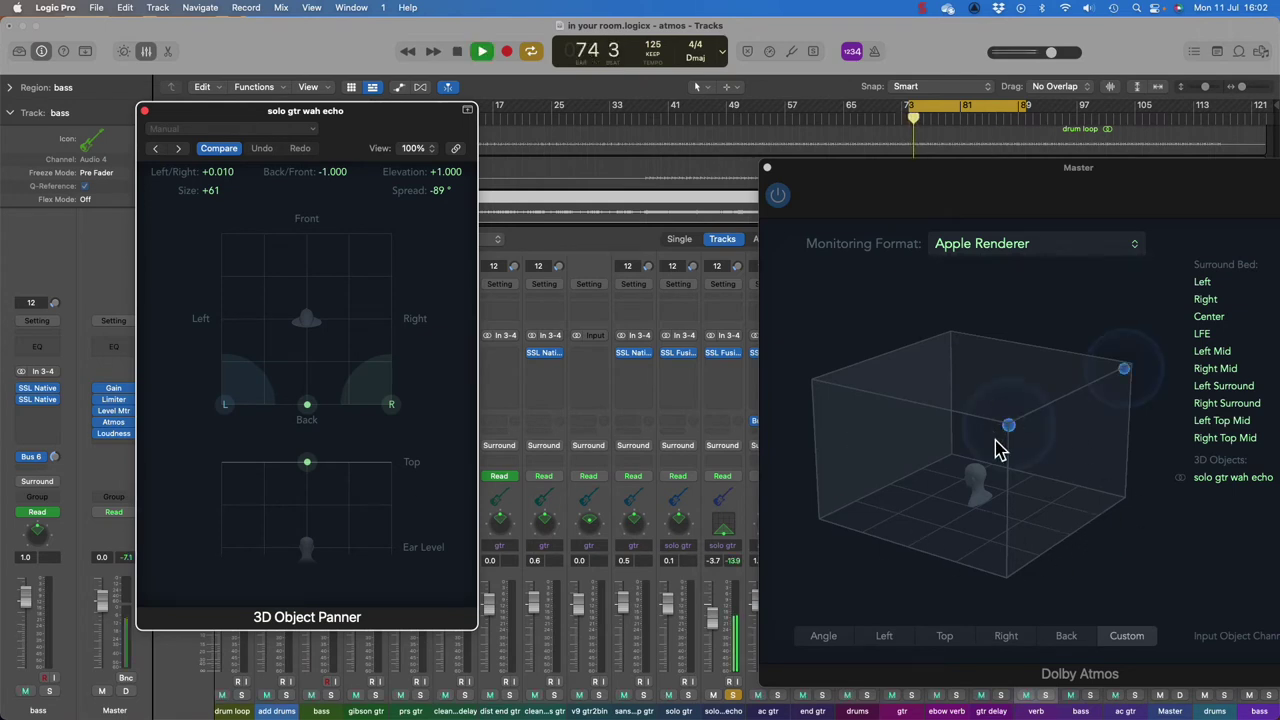
{"action": "key", "text": "space"}
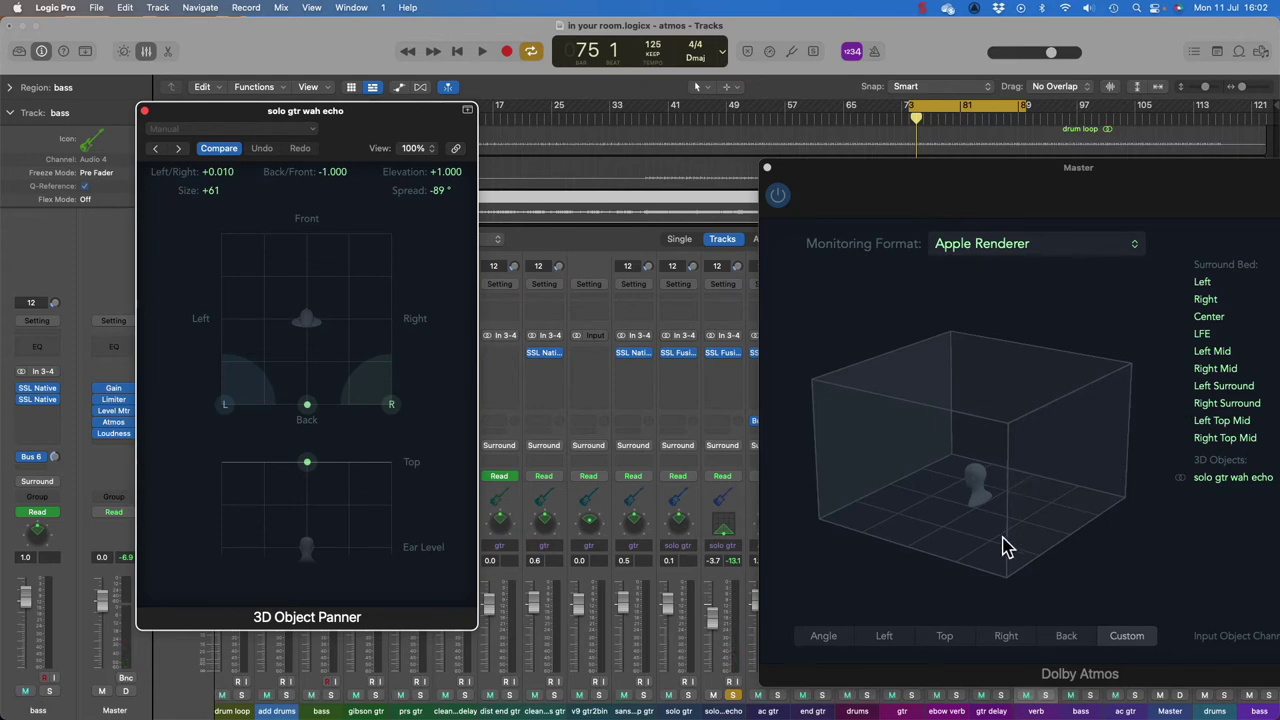
{"action": "key", "text": "space"}
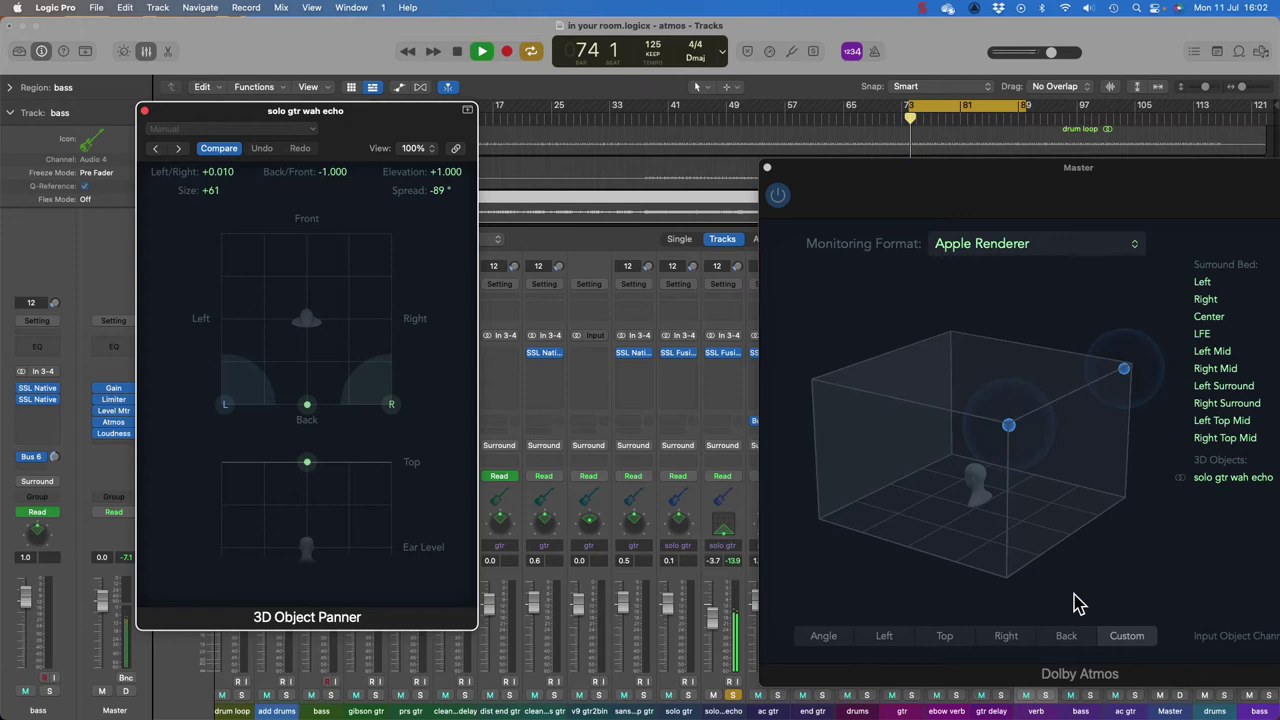
Step: View the Atmos room from the Left, Top, Right and Back presets, then a custom angle
{"action": "left_click_drag", "start_coordinate": [1078, 503], "coordinate": [980, 467]}
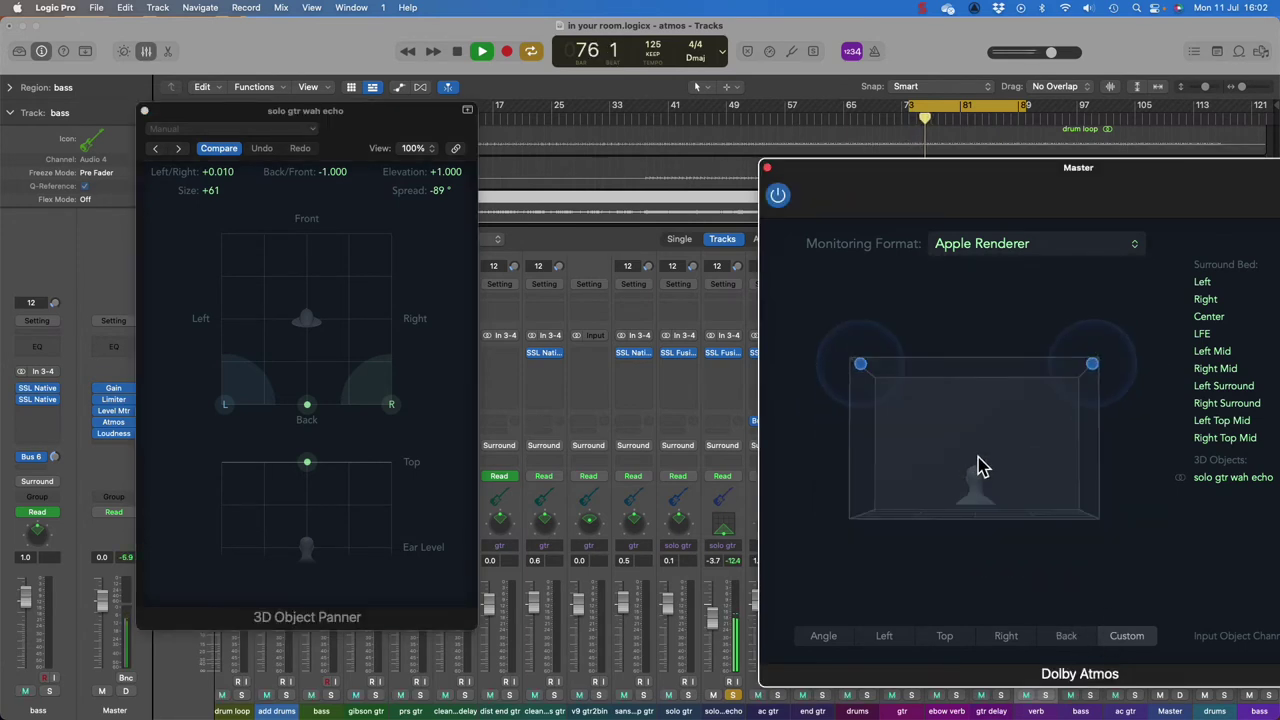
{"action": "left_click", "coordinate": [848, 644]}
{"action": "left_click", "coordinate": [880, 646]}
{"action": "left_click", "coordinate": [942, 646]}
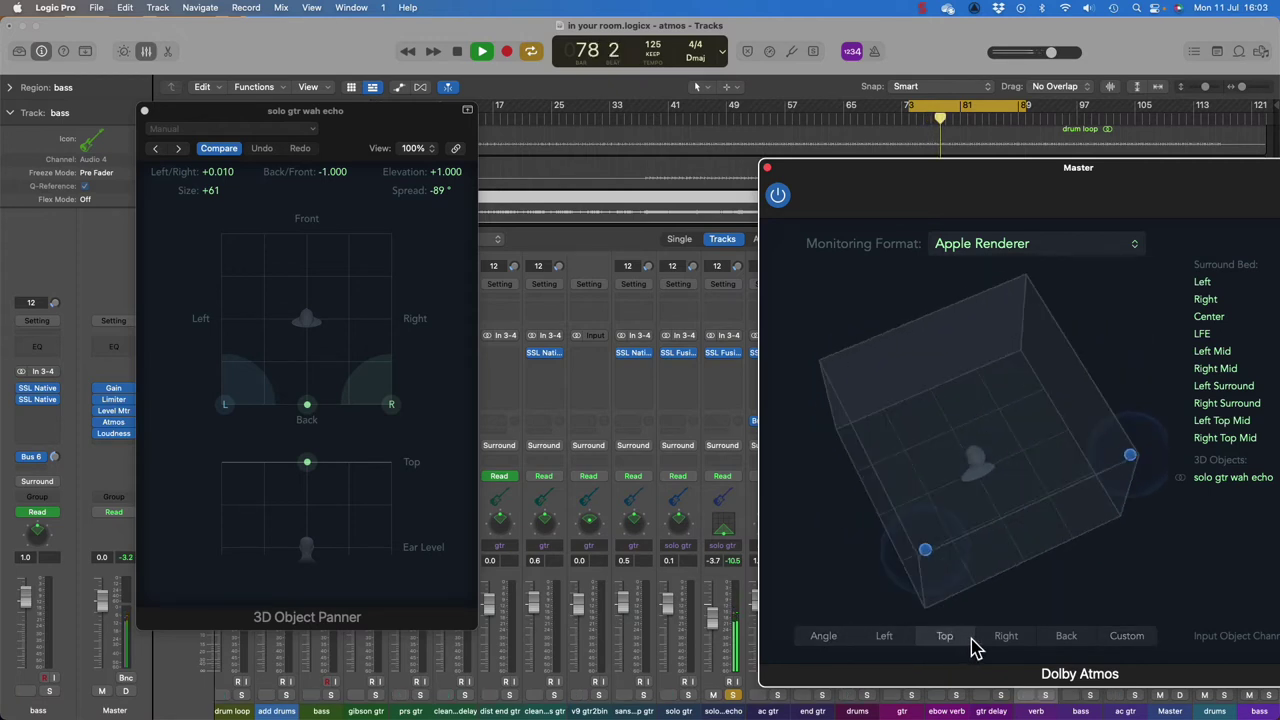
{"action": "left_click", "coordinate": [1006, 646]}
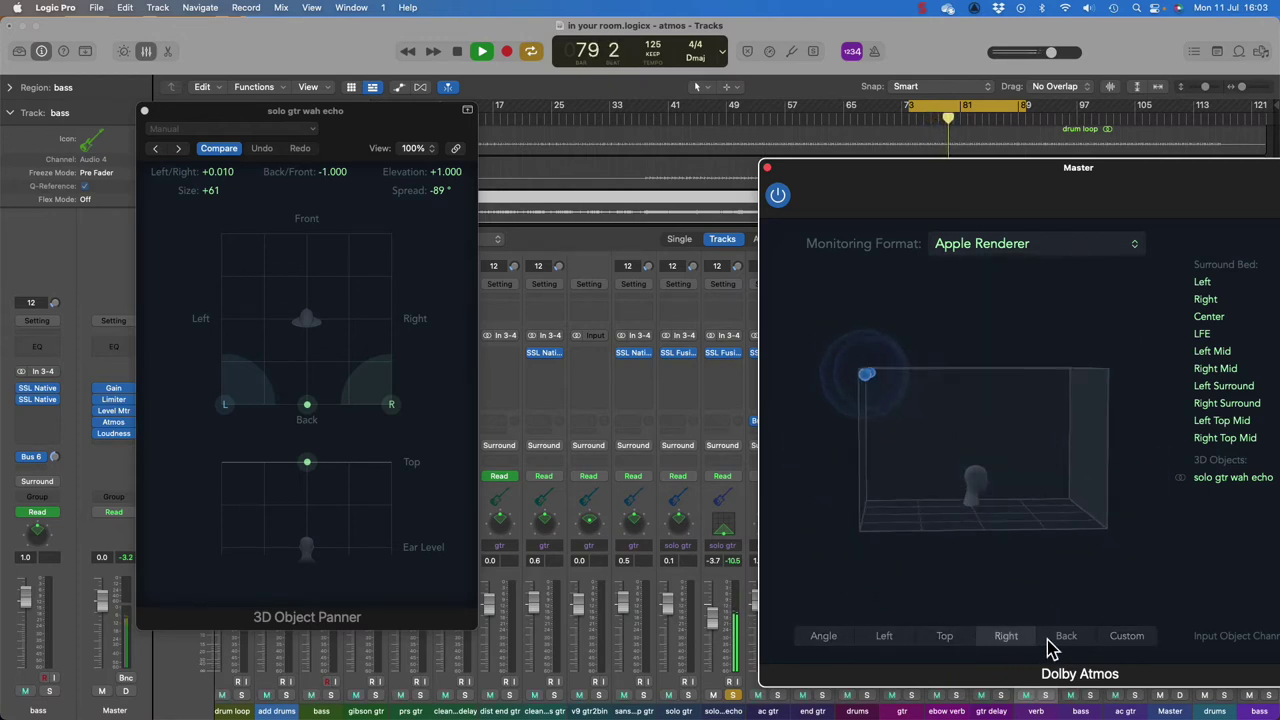
{"action": "left_click", "coordinate": [1050, 646]}
{"action": "left_click", "coordinate": [1118, 643]}
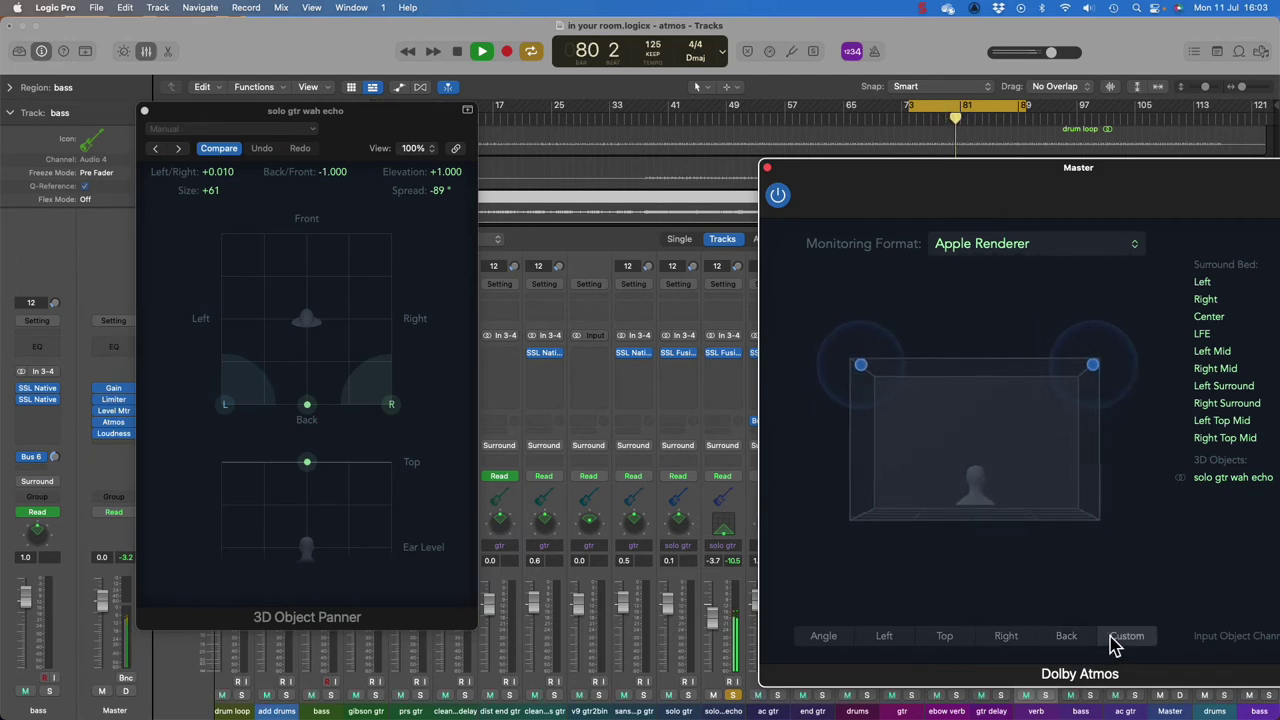
{"action": "left_click_drag", "start_coordinate": [1071, 500], "coordinate": [925, 493]}
{"action": "key", "text": "space"}
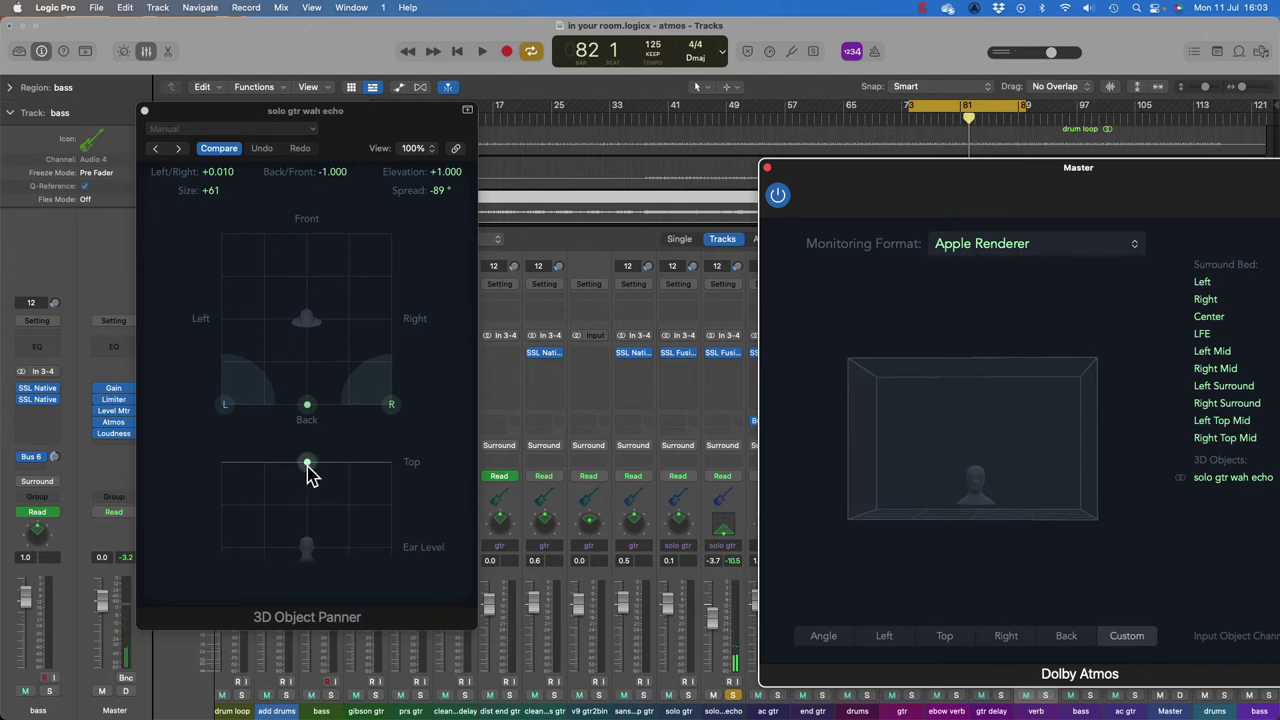
Step: Nudge the wah echo object right to +0.071 and reposition the master Atmos panel
{"action": "left_click", "coordinate": [308, 474]}
{"action": "key", "text": "space"}
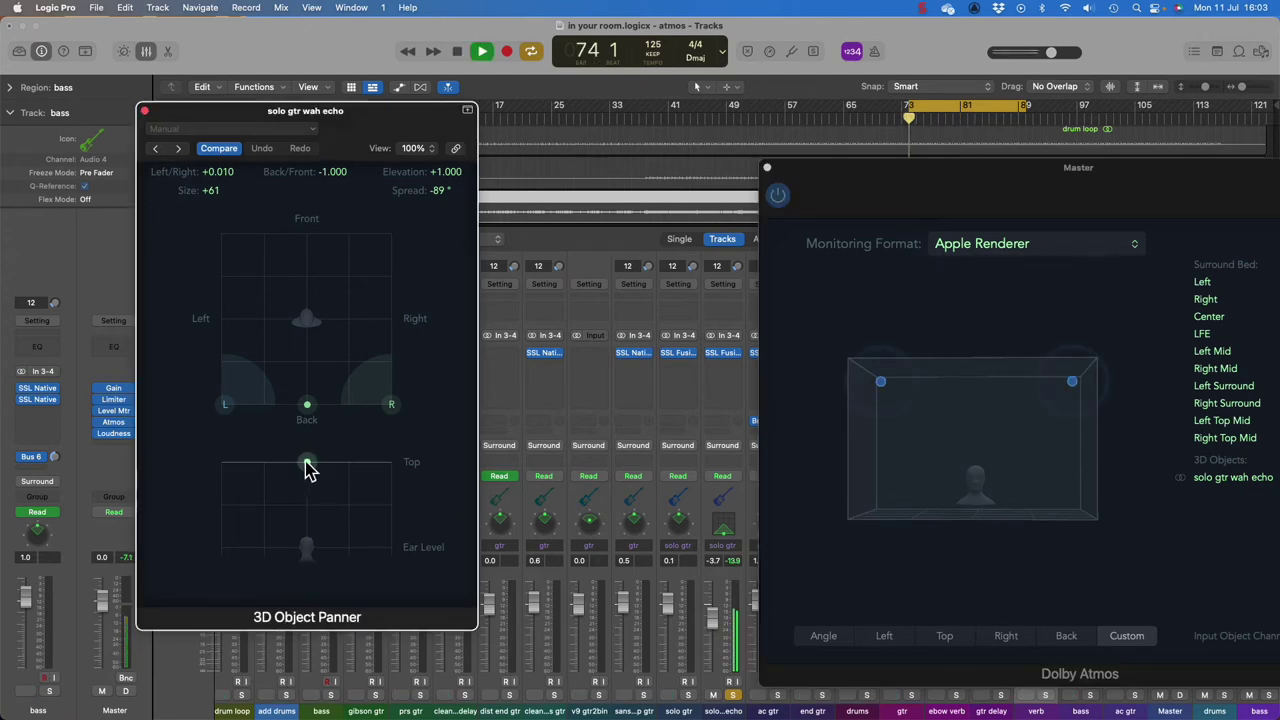
{"action": "mouse_move", "coordinate": [308, 463]}
{"action": "left_mouse_down"}
{"action": "mouse_move", "coordinate": [308, 527]}
{"action": "mouse_move", "coordinate": [320, 445]}
{"action": "left_mouse_up"}
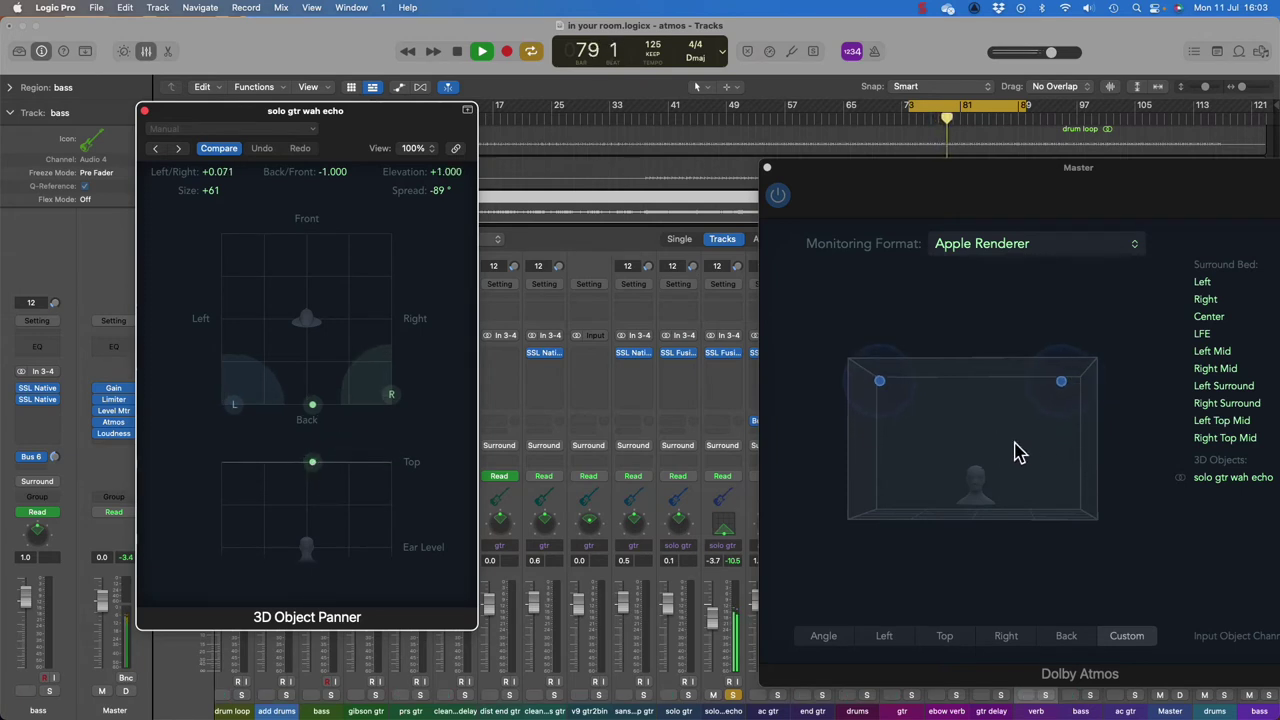
{"action": "key", "text": "space"}
{"action": "left_click_drag", "start_coordinate": [1107, 181], "coordinate": [933, 158]}
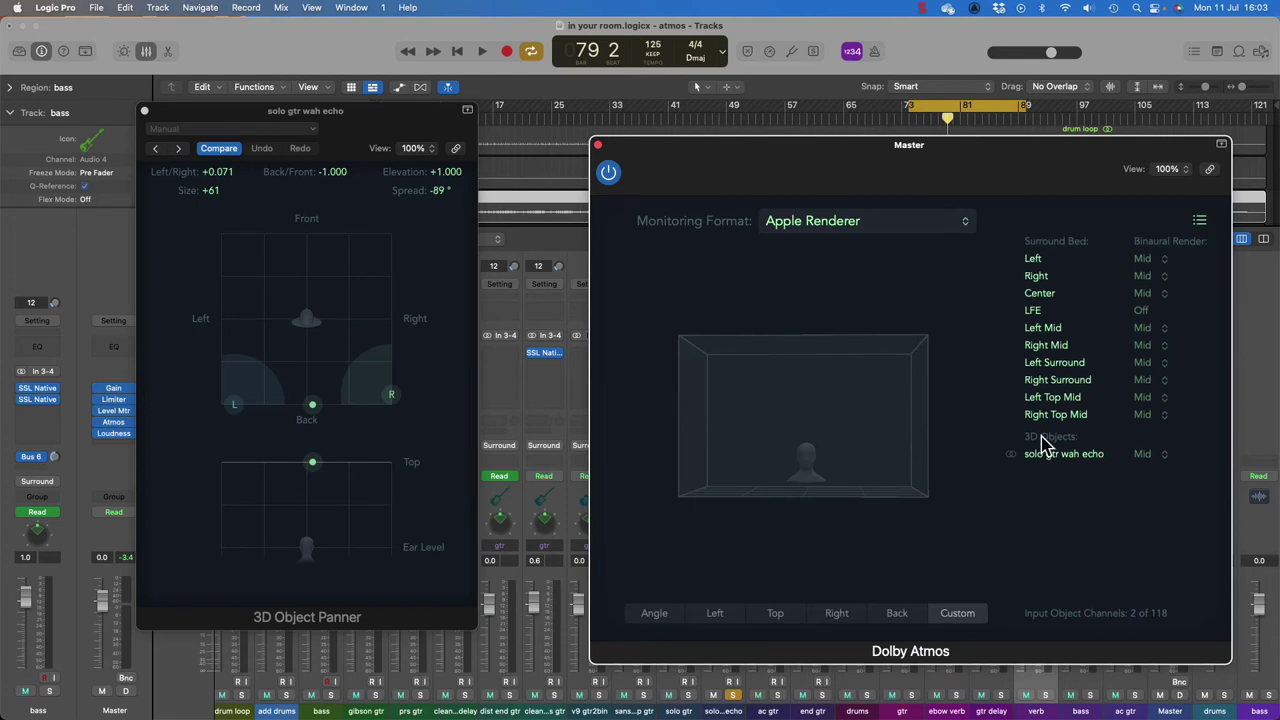
Step: Set Monitoring Format to Dolby Renderer and the wah echo object's binaural render to Far
{"action": "left_click", "coordinate": [1147, 462]}
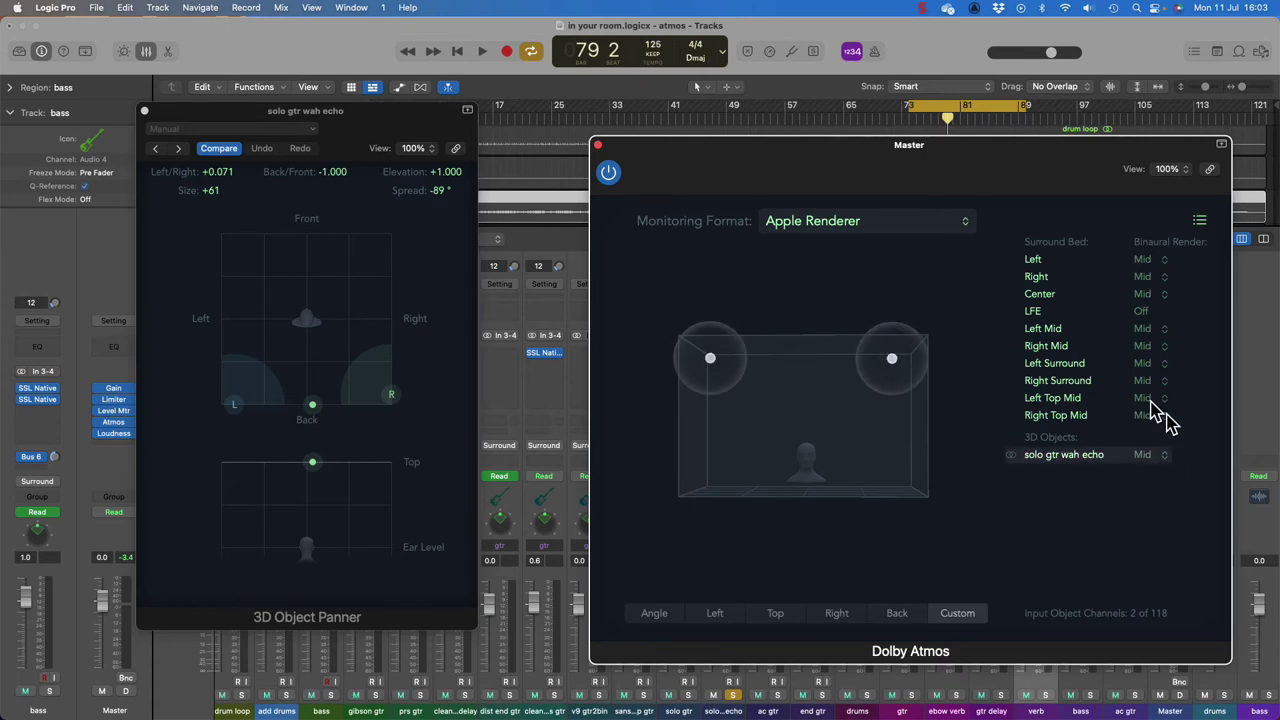
{"action": "left_click", "coordinate": [843, 222]}
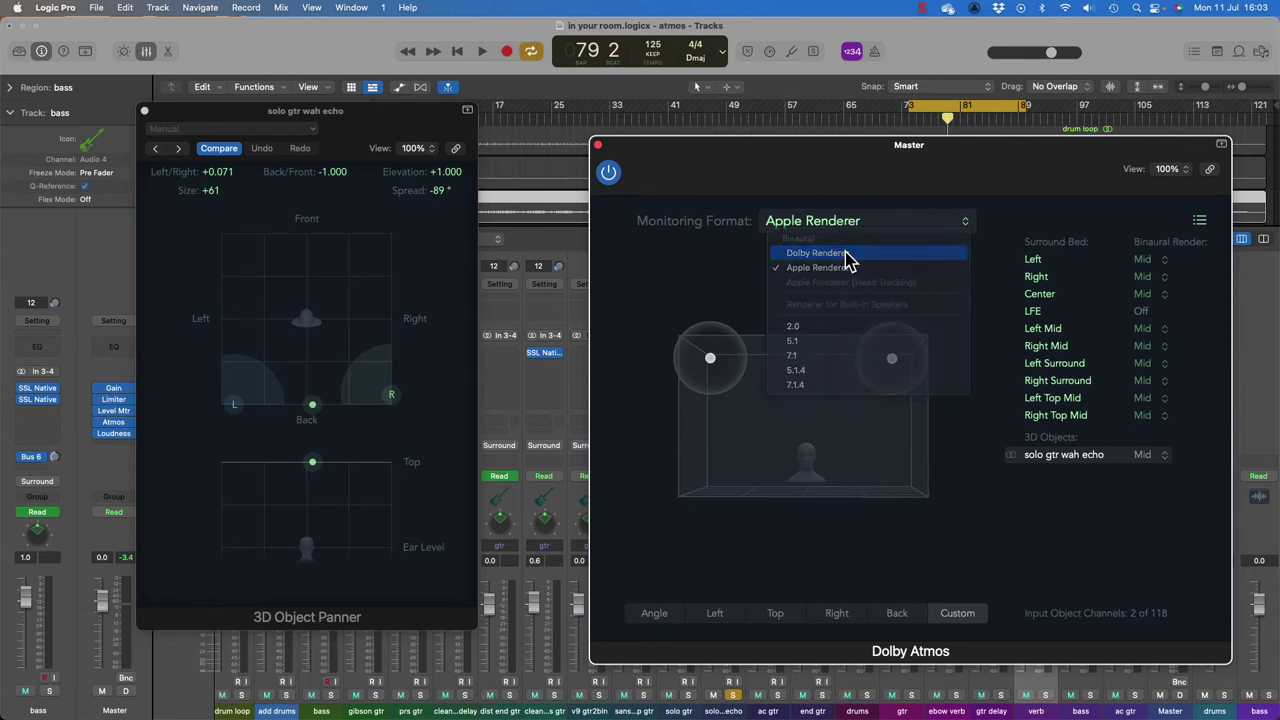
{"action": "left_click", "coordinate": [849, 253]}
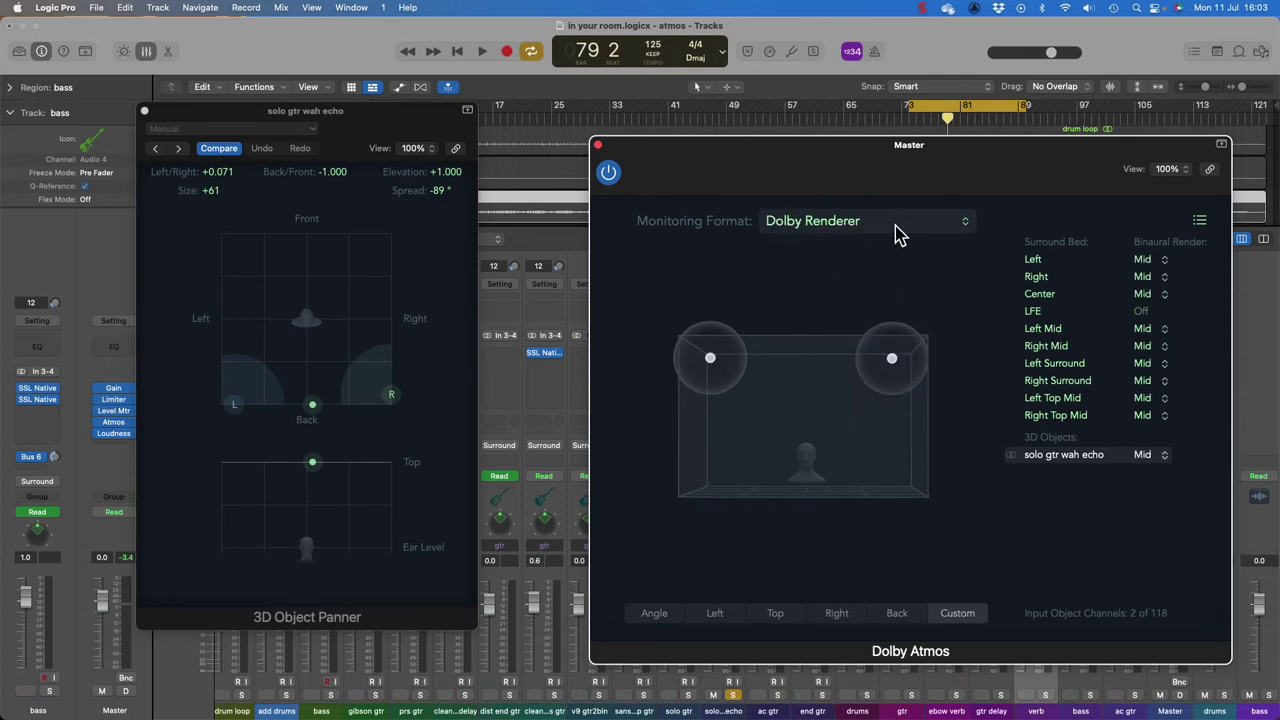
{"action": "left_click", "coordinate": [1151, 458]}
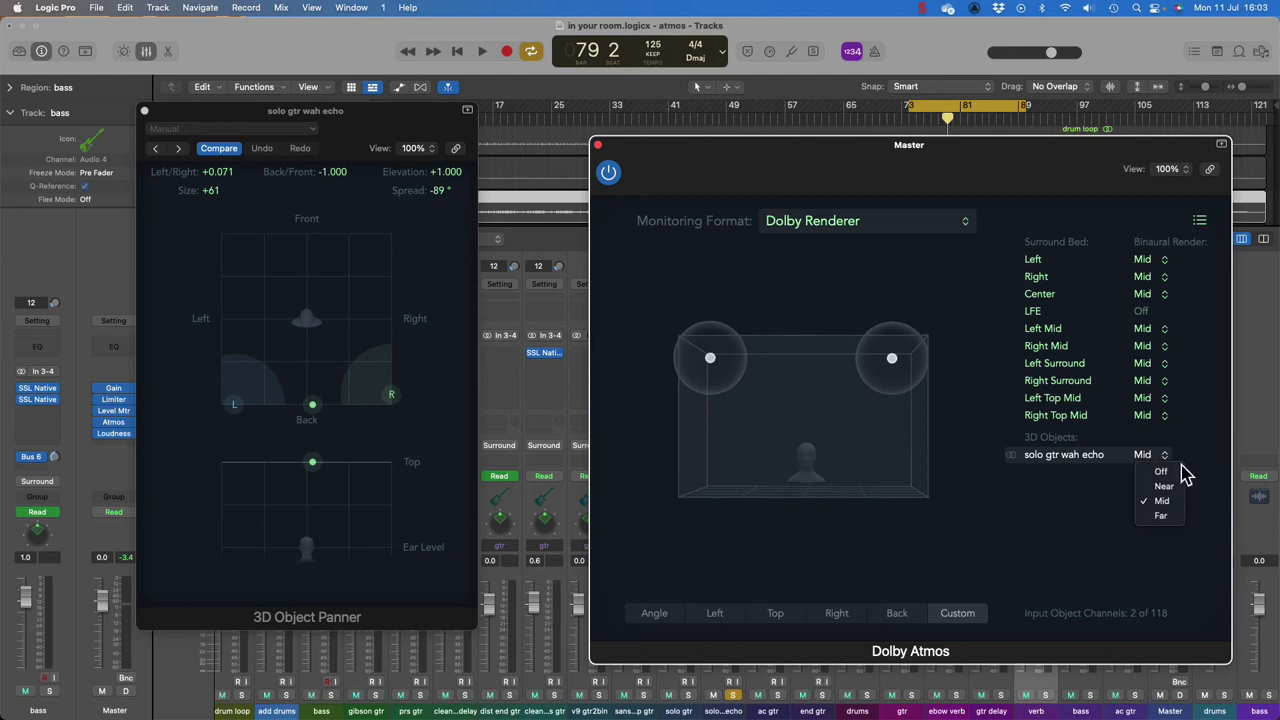
{"action": "left_click", "coordinate": [1172, 517]}
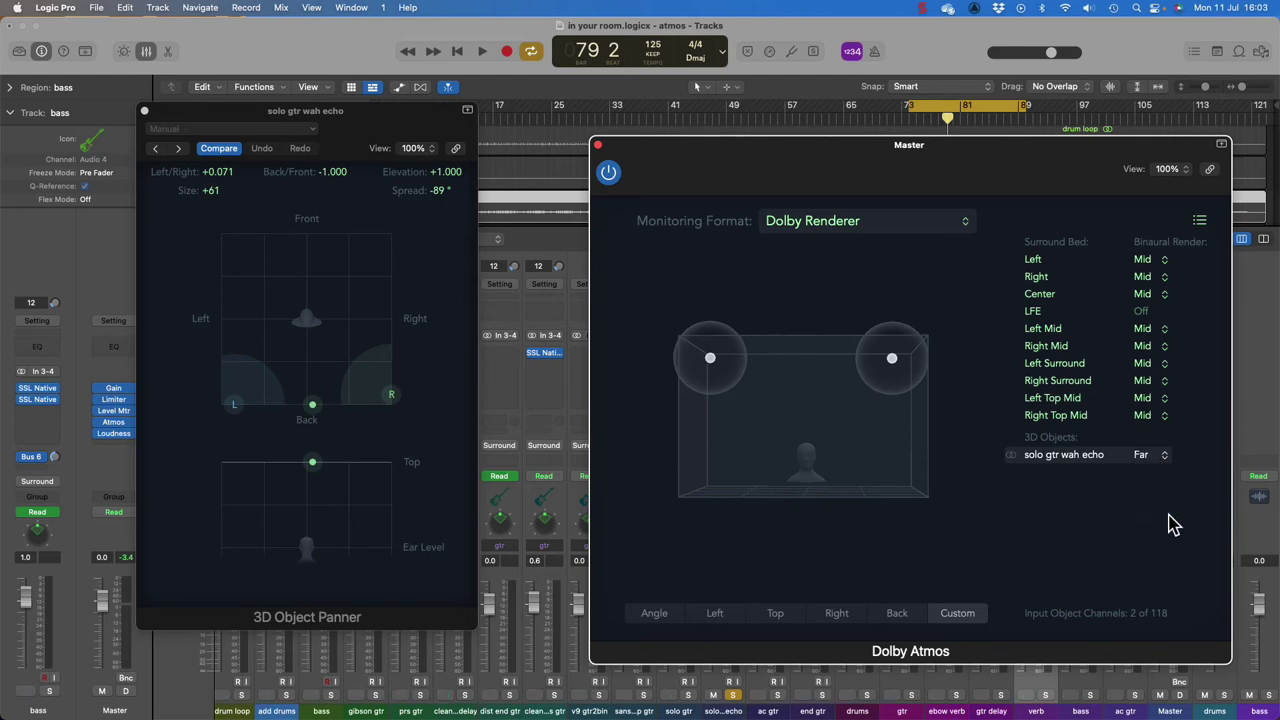
Step: Compare Near and Far binaural rendering during playback, leaving the object on Far
{"action": "key", "text": "space"}
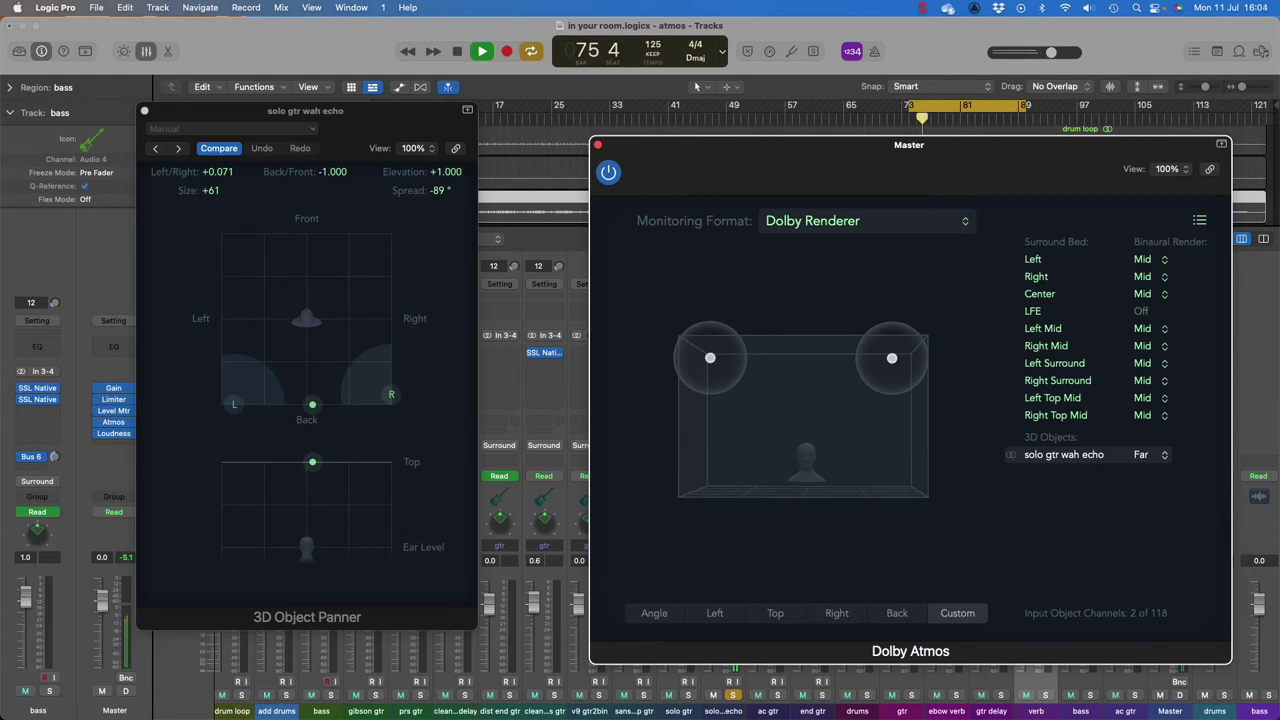
{"action": "key", "text": "space"}
{"action": "left_click", "coordinate": [1145, 455]}
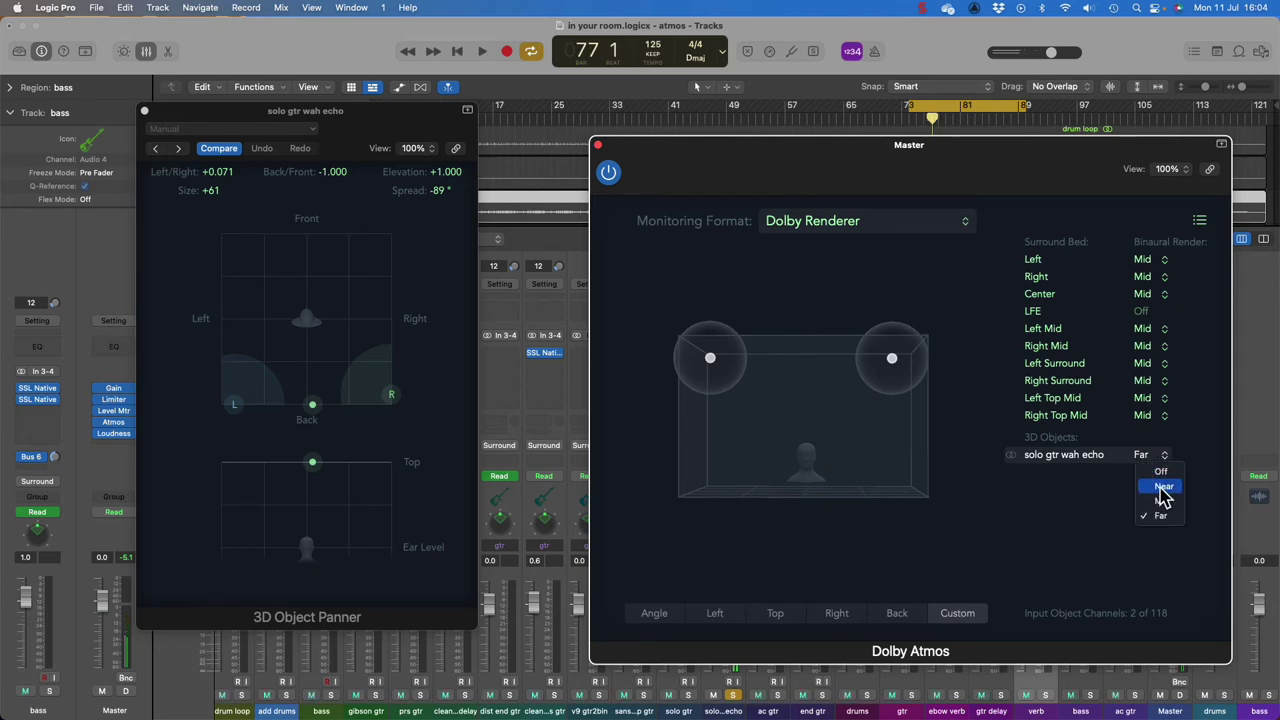
{"action": "left_click", "coordinate": [1165, 486]}
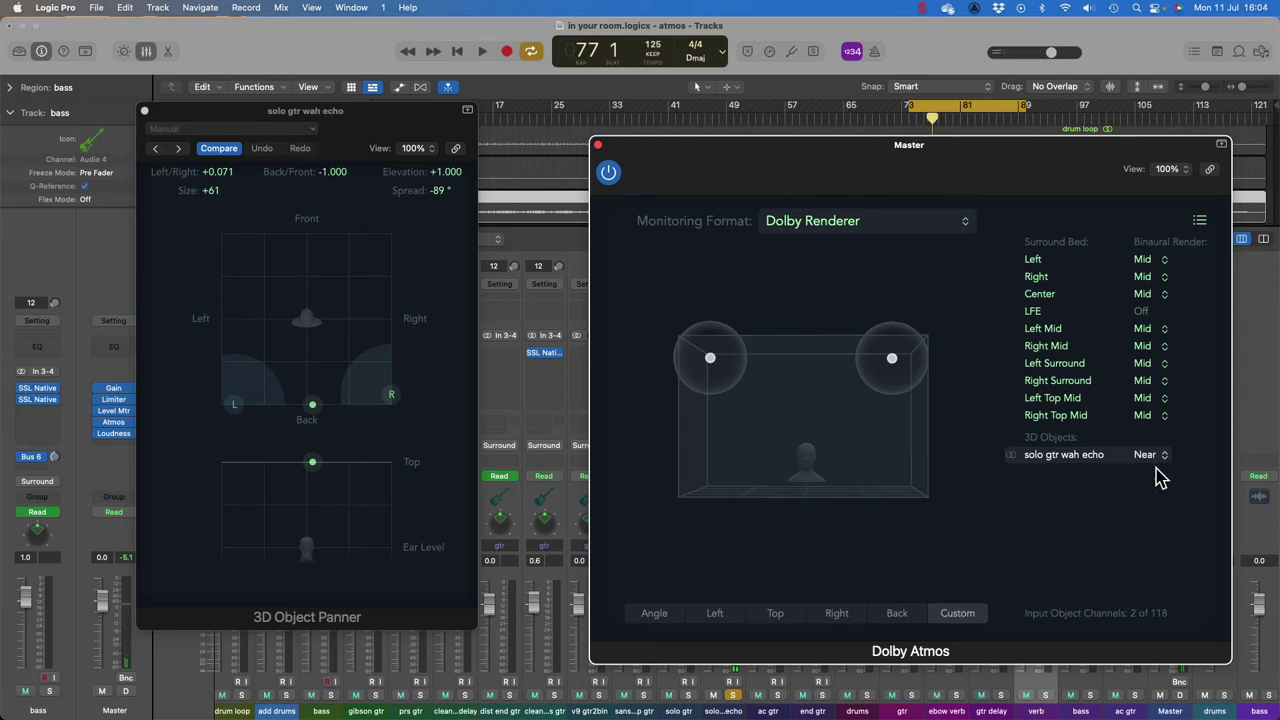
{"action": "key", "text": "space"}
{"action": "left_click", "coordinate": [1151, 454]}
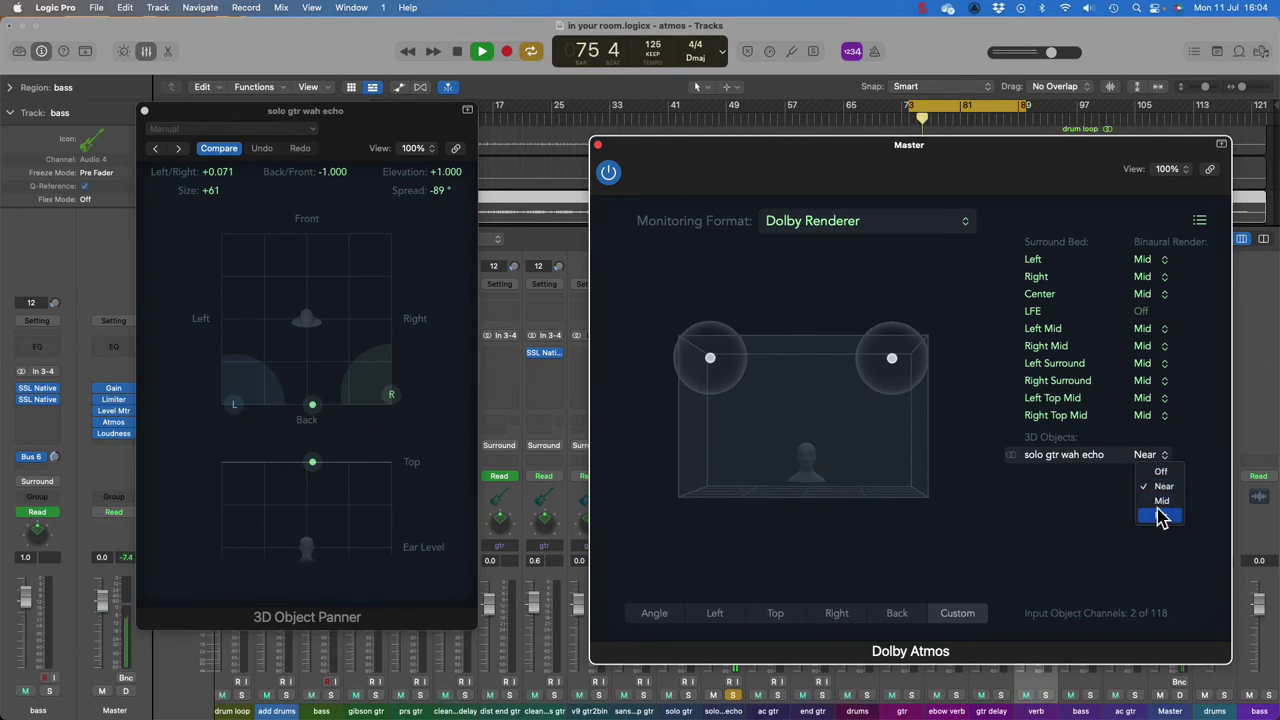
{"action": "left_click", "coordinate": [1161, 516]}
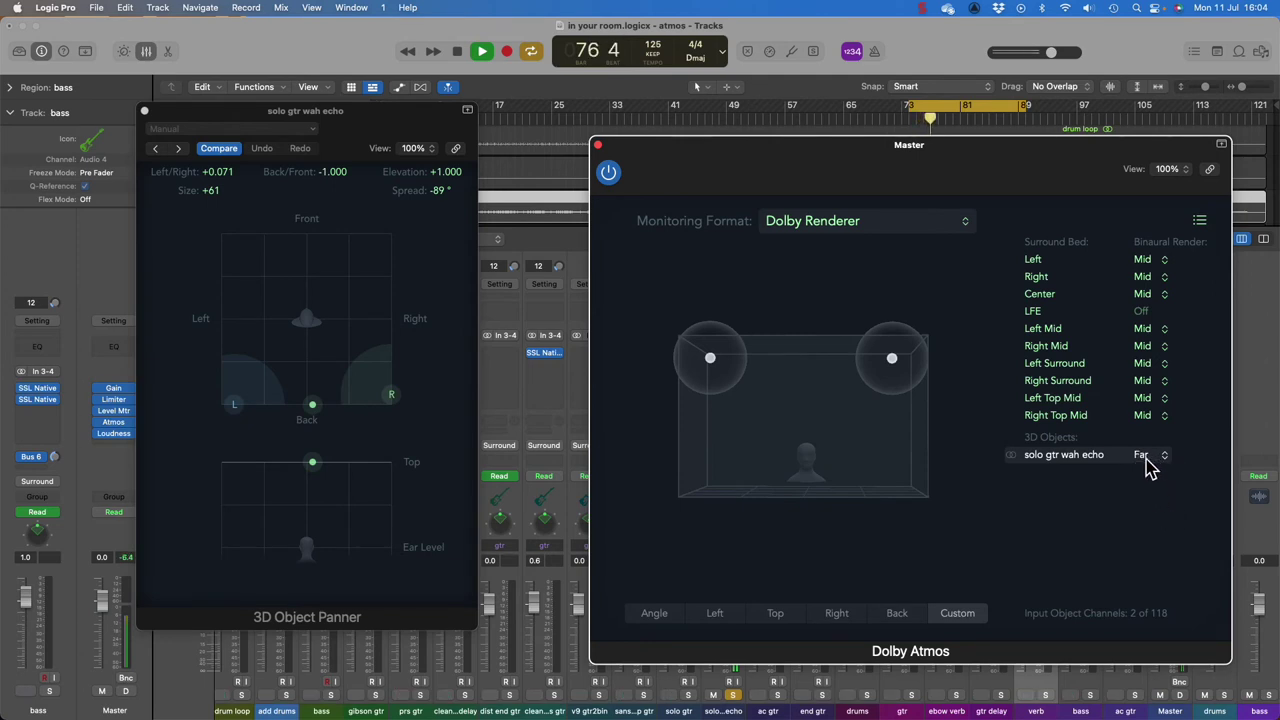
{"action": "left_click", "coordinate": [1148, 458]}
{"action": "left_click", "coordinate": [1160, 486]}
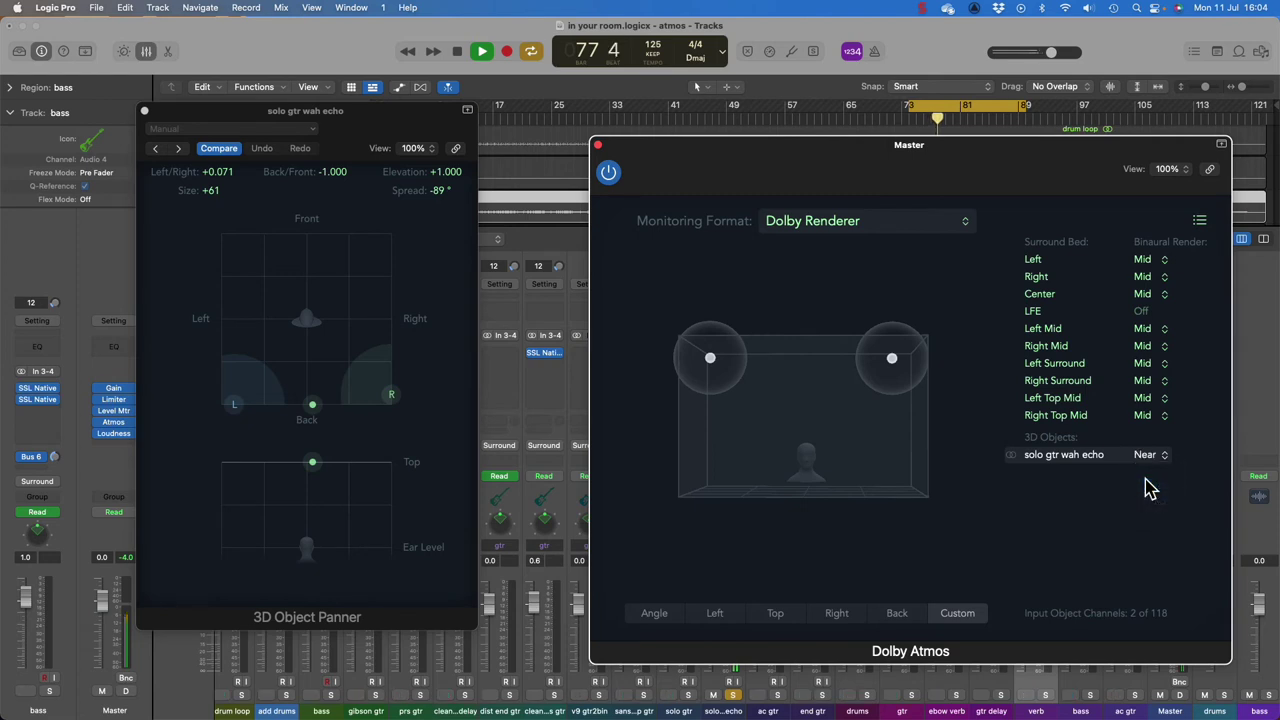
{"action": "left_click", "coordinate": [1148, 458]}
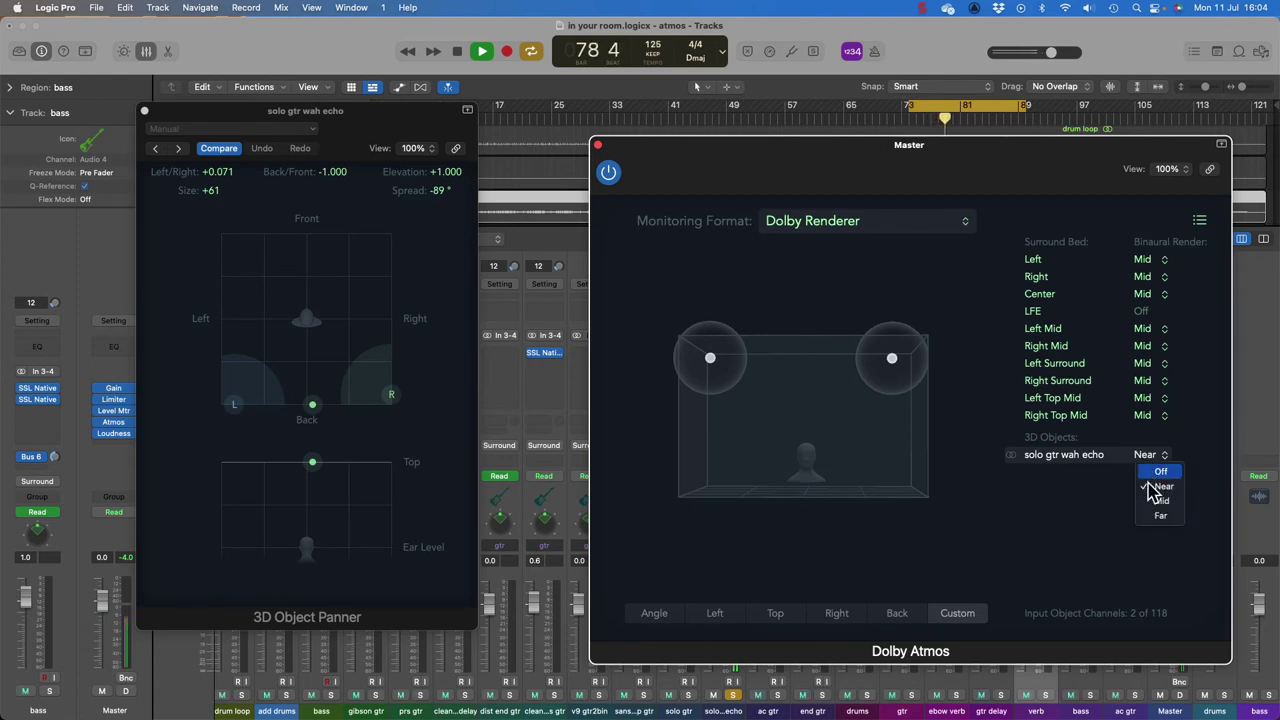
{"action": "left_click", "coordinate": [1155, 516]}
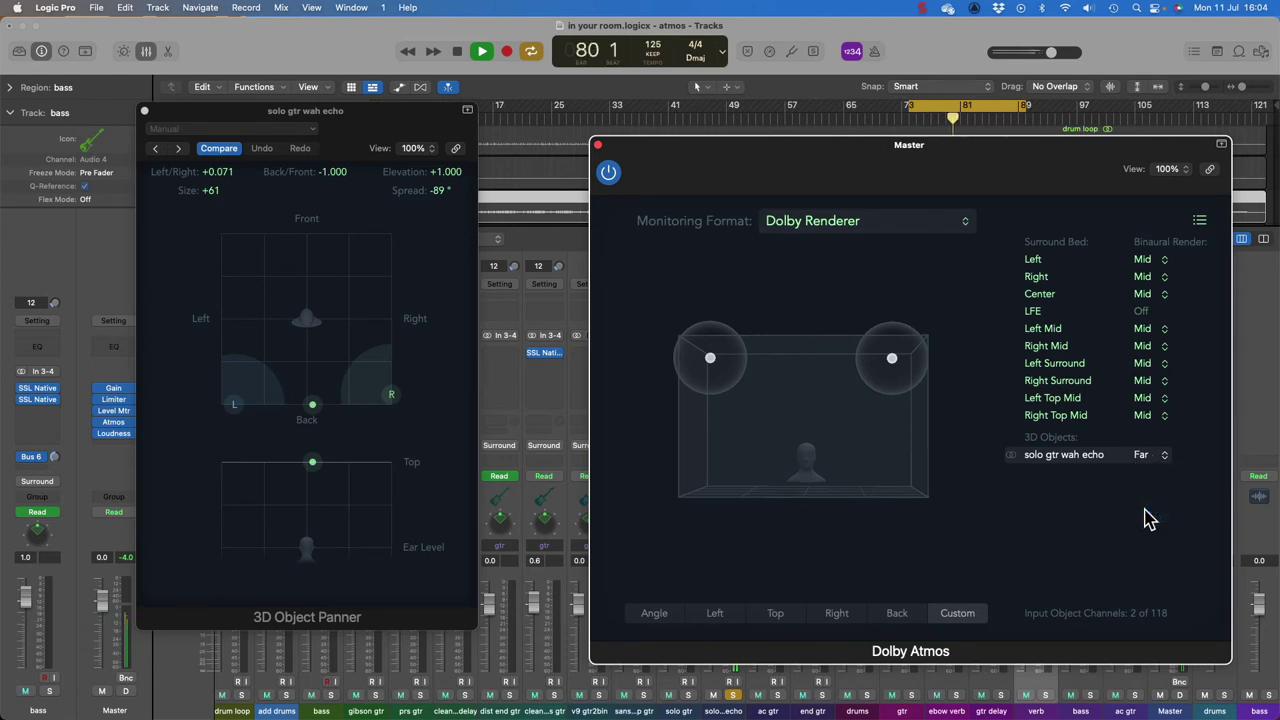
Step: Solo solo gtr and insert a Modulation > Tremolo (Stereo->7.1.2) in an empty Audio FX slot
{"action": "key", "text": "space"}
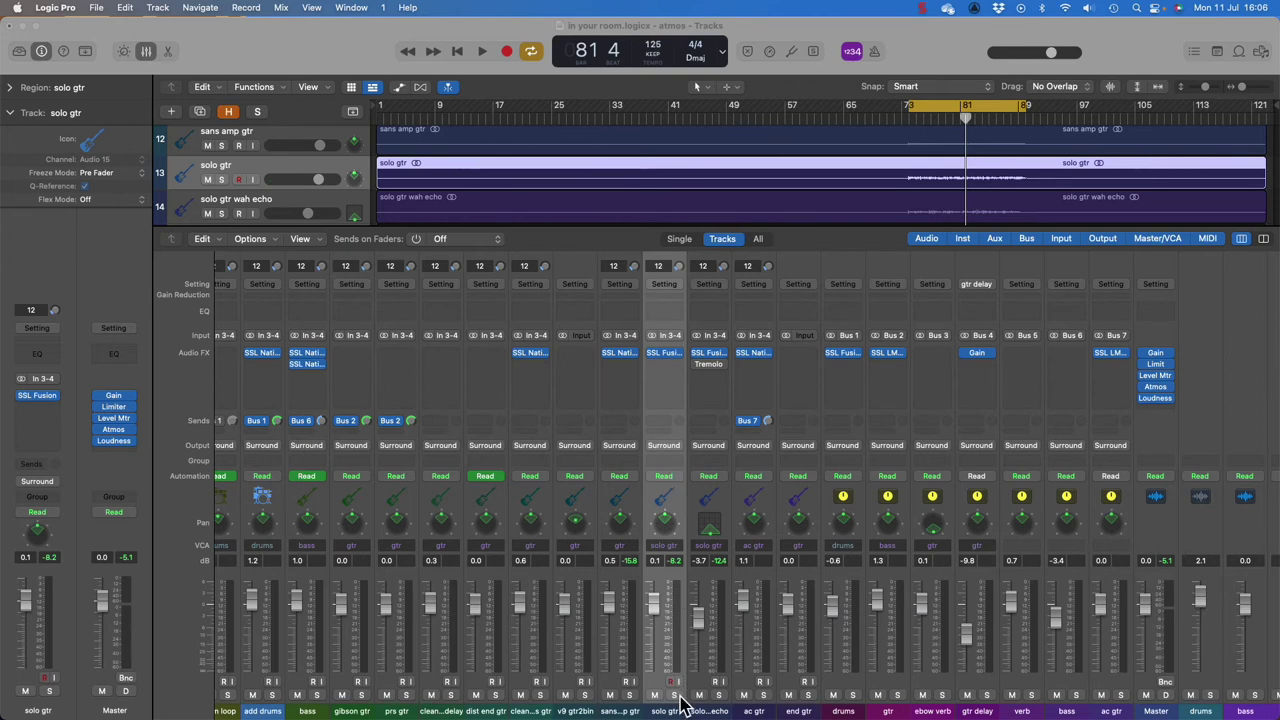
{"action": "left_click", "coordinate": [676, 696]}
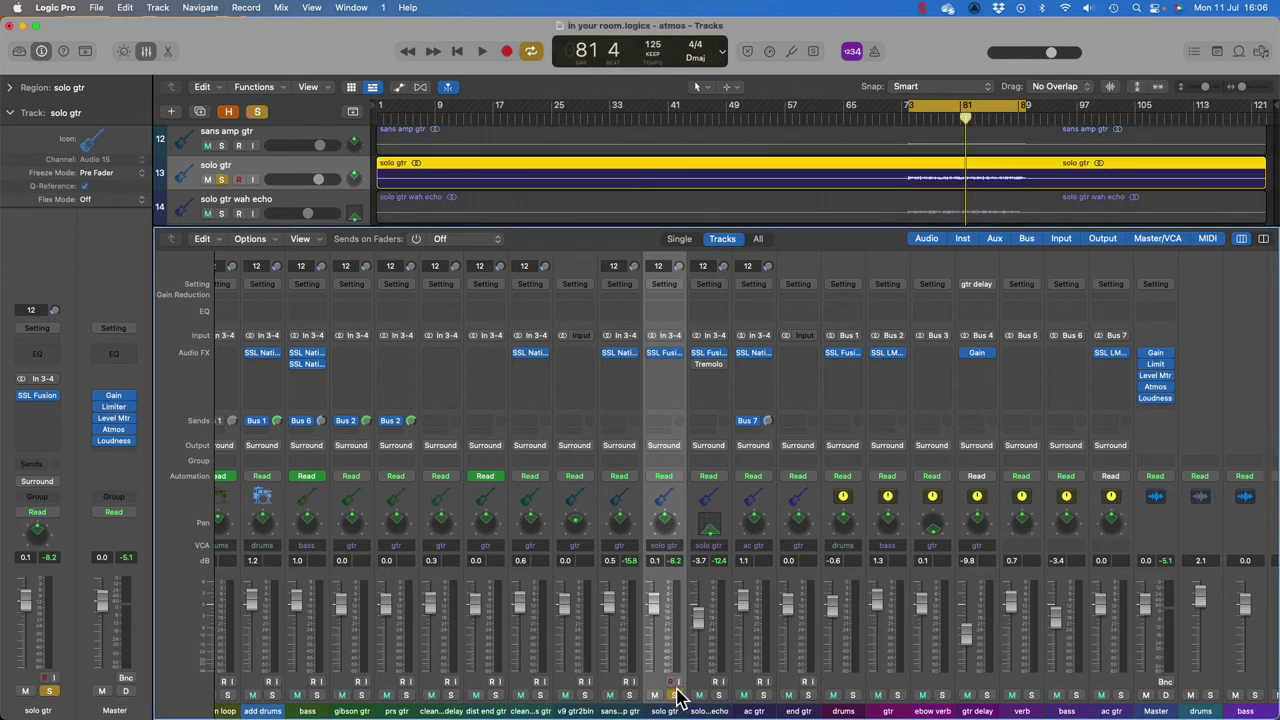
{"action": "left_click", "coordinate": [666, 364]}
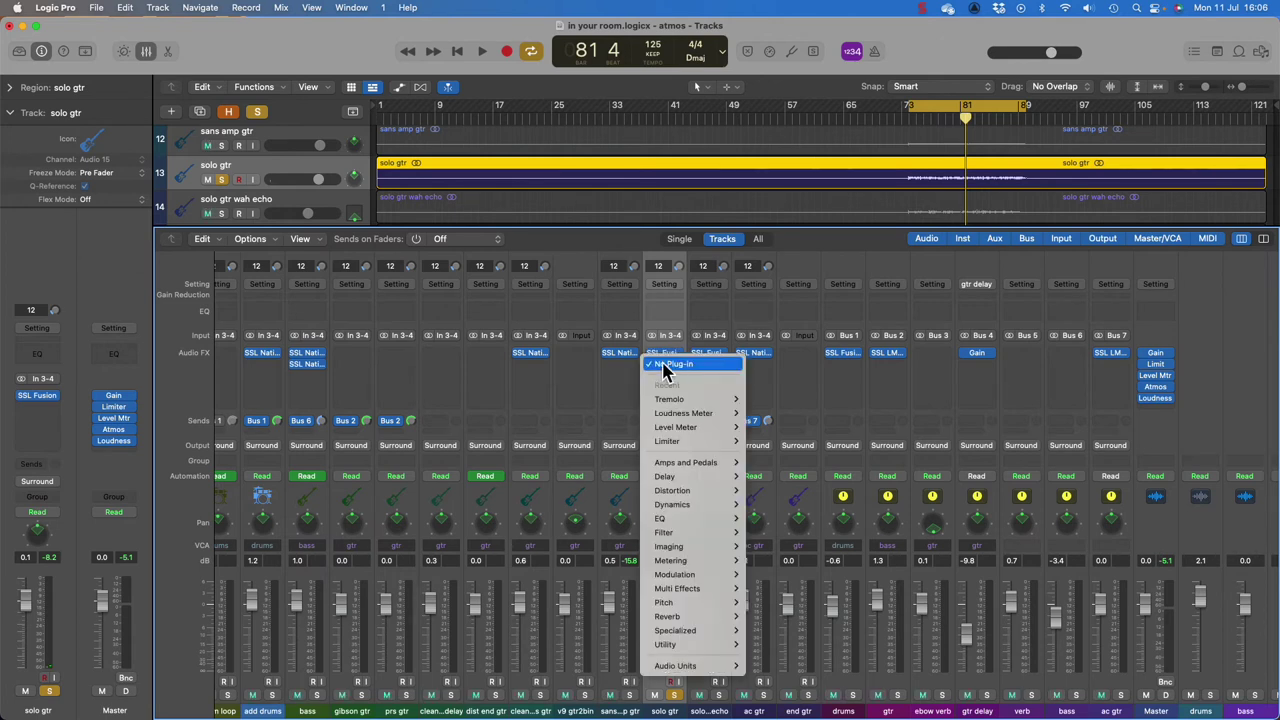
{"action": "mouse_move", "coordinate": [717, 580]}
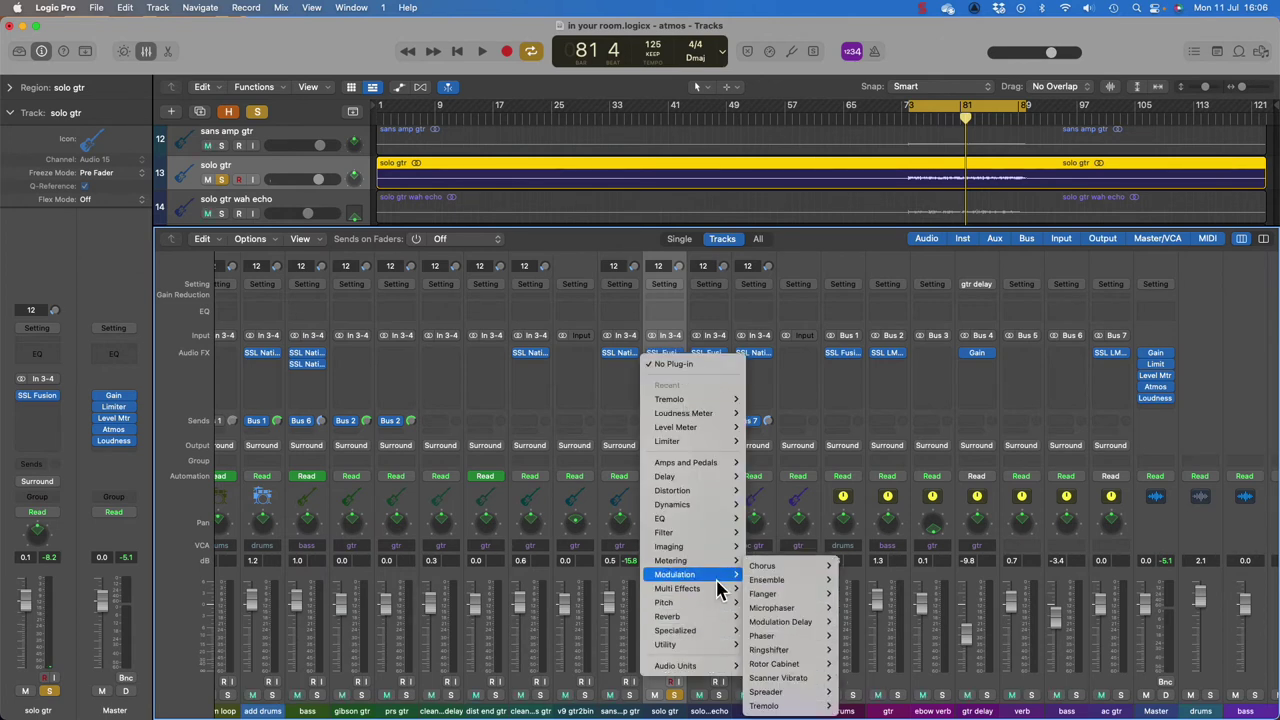
{"action": "mouse_move", "coordinate": [793, 710]}
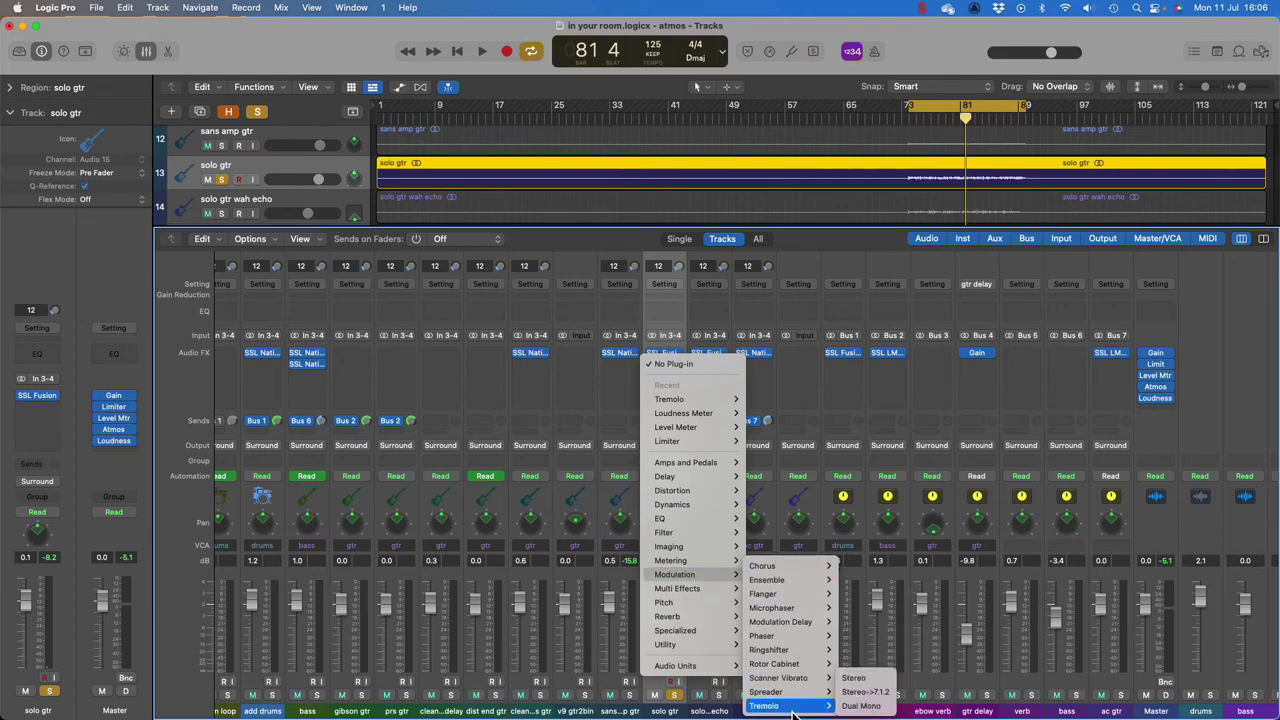
{"action": "left_click", "coordinate": [872, 692]}
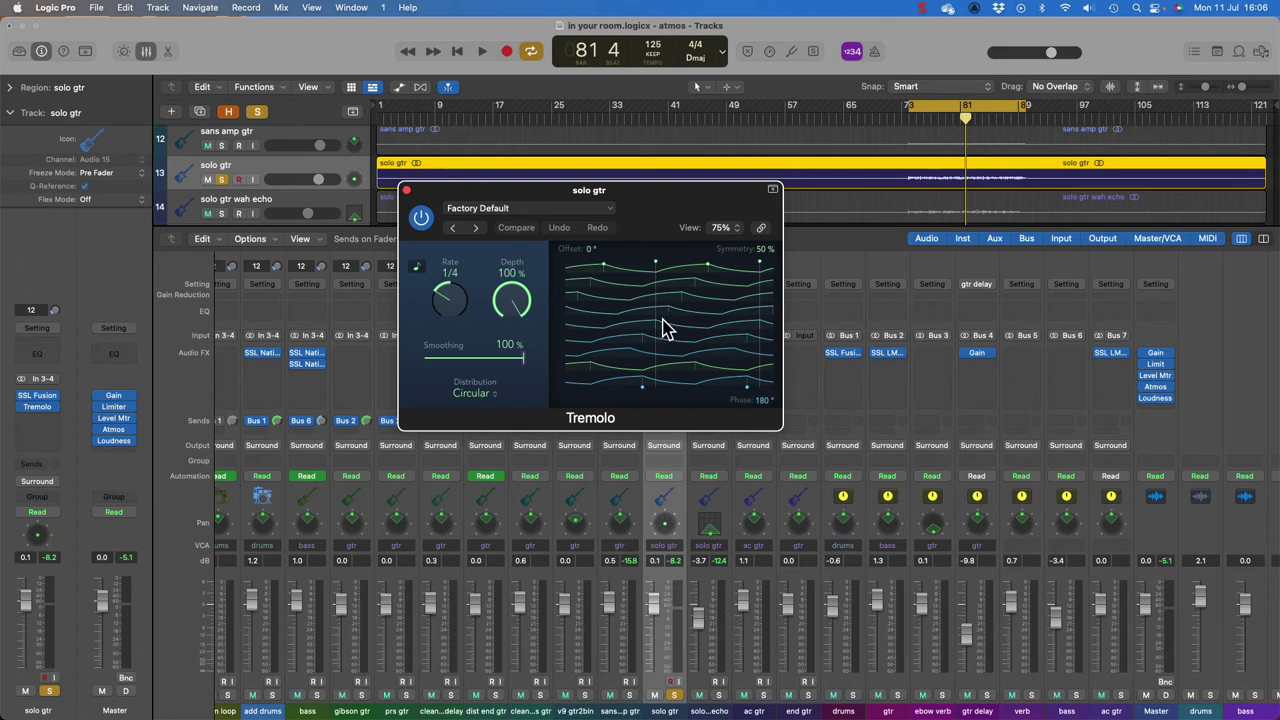
Step: Slow the solo gtr Tremolo Rate from 1/4 to 2 bars while auditioning playback
{"action": "key", "text": "space"}
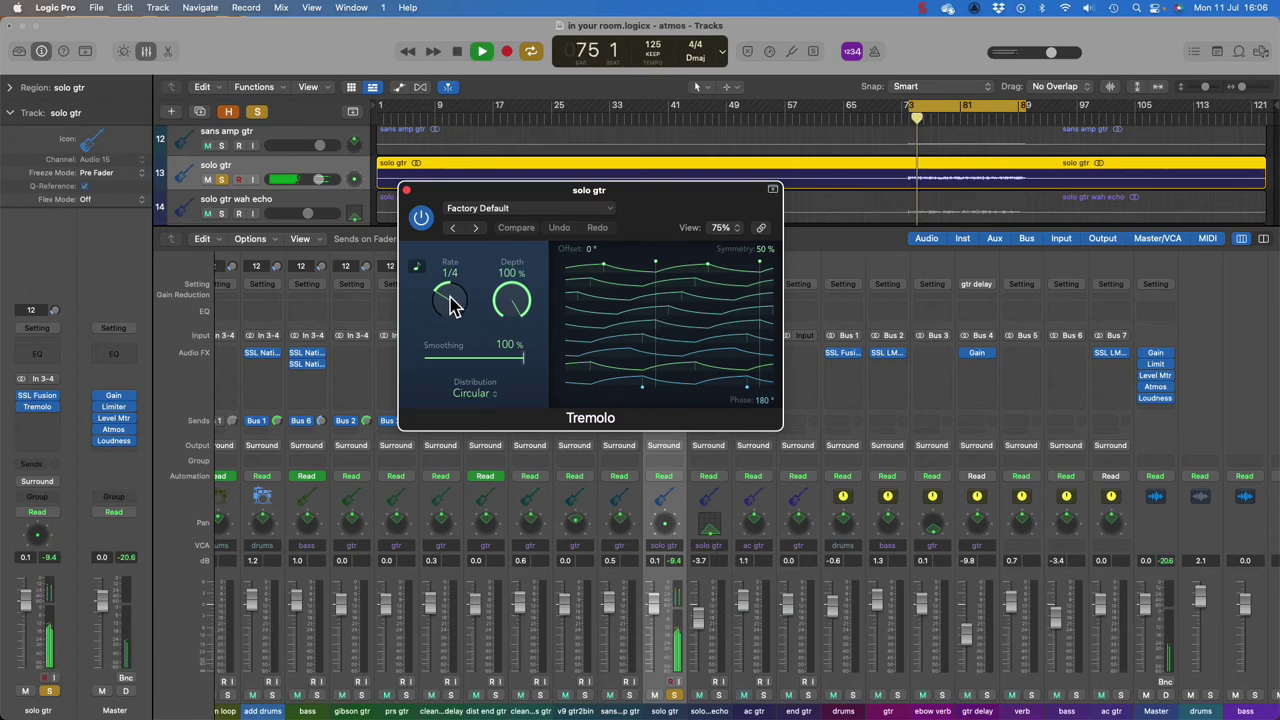
{"action": "left_click", "coordinate": [454, 306]}
{"action": "left_click_drag", "start_coordinate": [454, 306], "coordinate": [448, 314]}
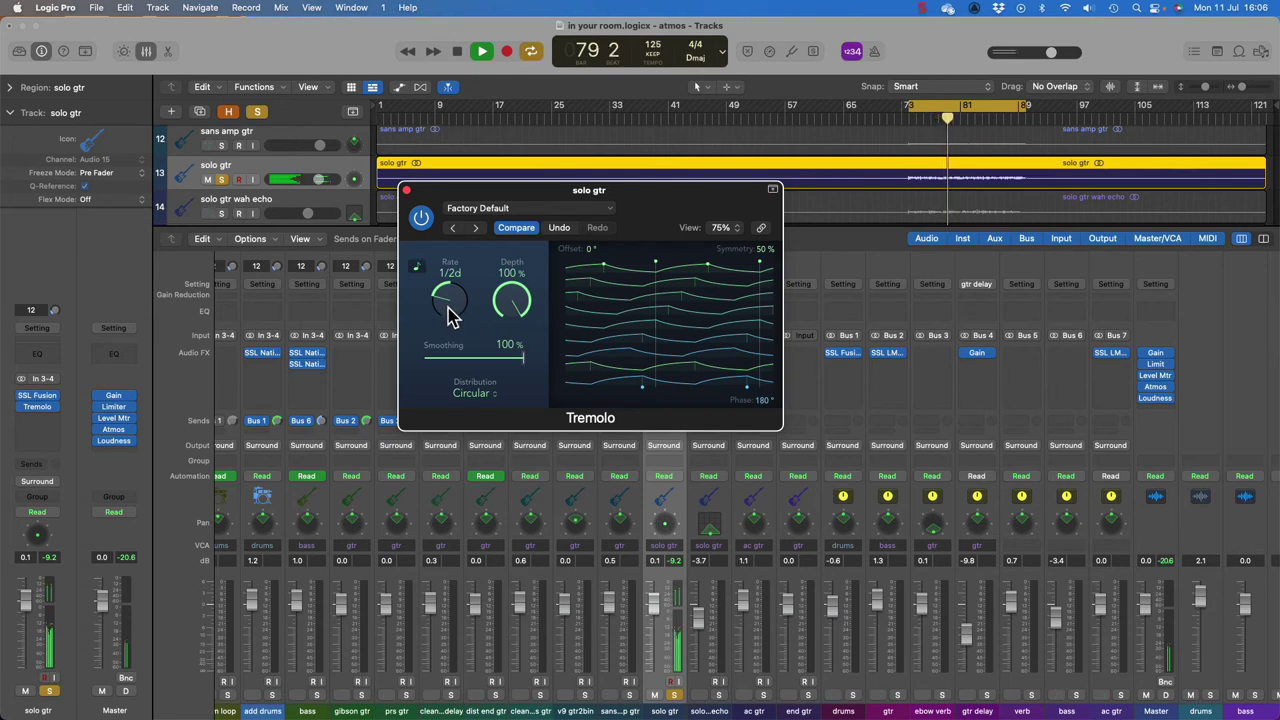
{"action": "key", "text": "space"}
{"action": "mouse_move", "coordinate": [448, 315]}
{"action": "left_mouse_down"}
{"action": "mouse_move", "coordinate": [452, 333]}
{"action": "mouse_move", "coordinate": [449, 318]}
{"action": "left_mouse_up"}
{"action": "key", "text": "space"}
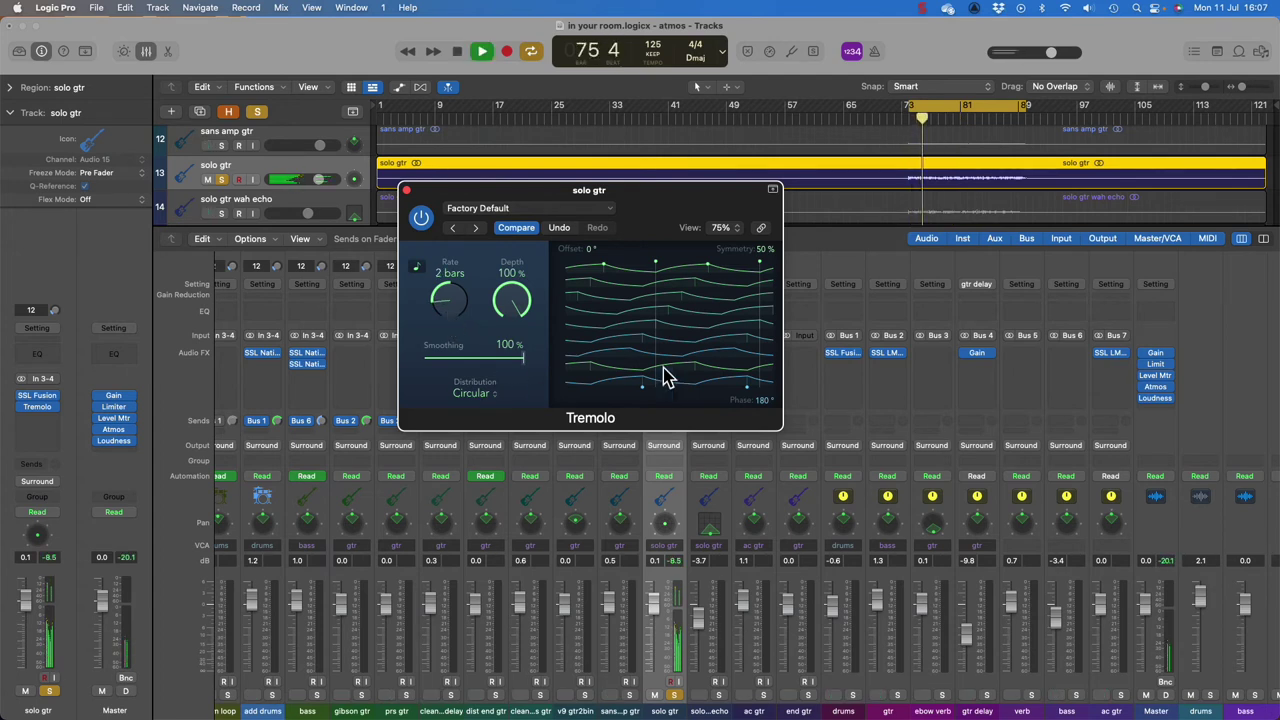
{"action": "key", "text": "space"}
{"action": "left_click", "coordinate": [484, 405]}
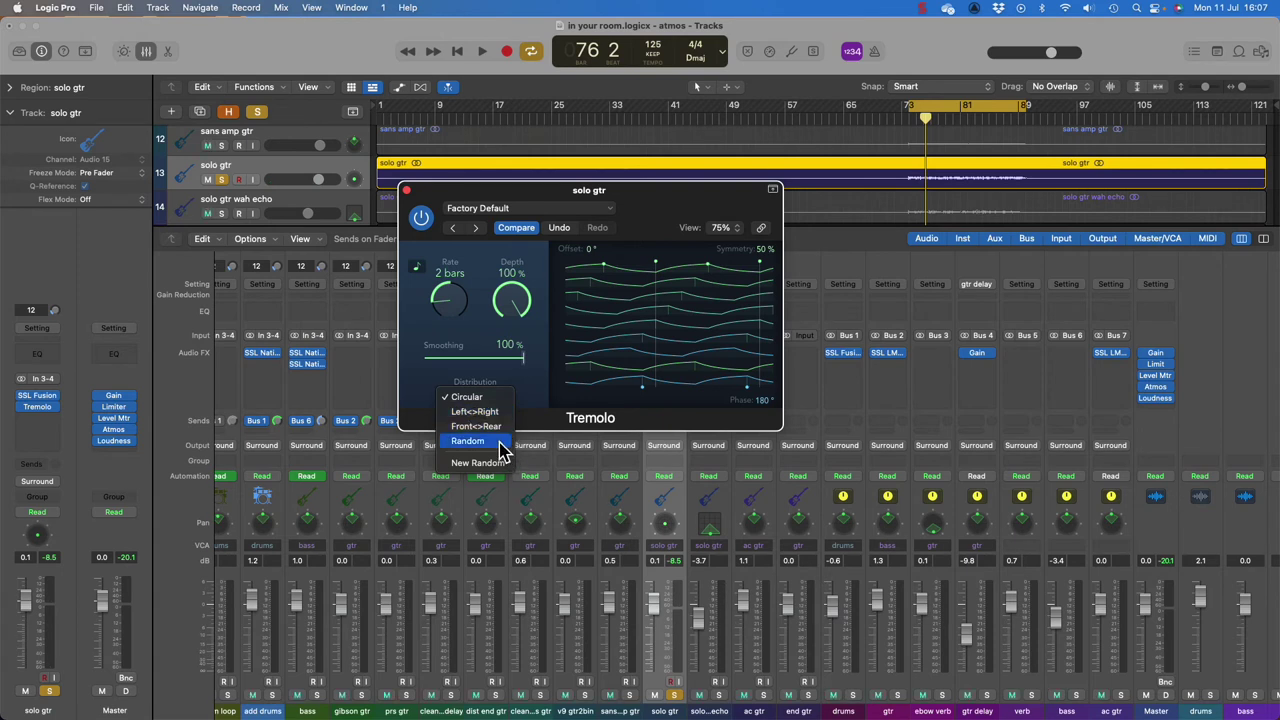
Step: Try Random distribution on the Tremolo, then settle on Left<>Right
{"action": "left_click", "coordinate": [500, 450]}
{"action": "key", "text": "space"}
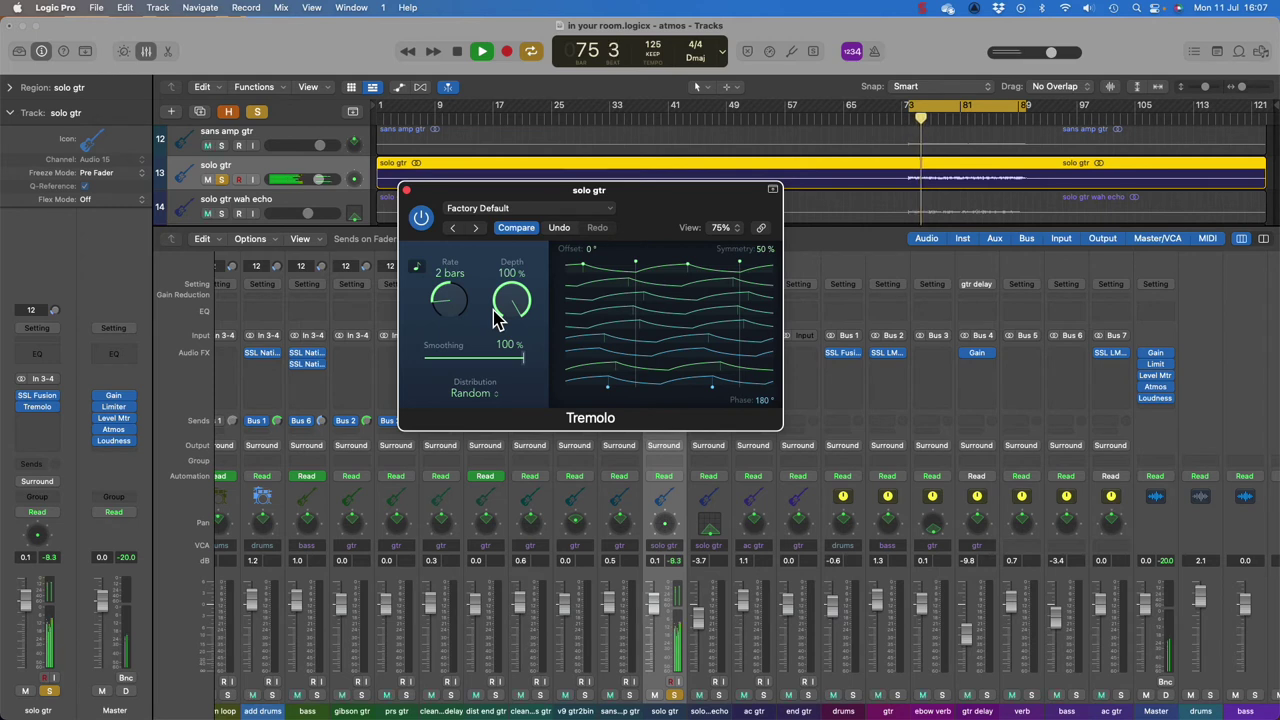
{"action": "left_click", "coordinate": [490, 399]}
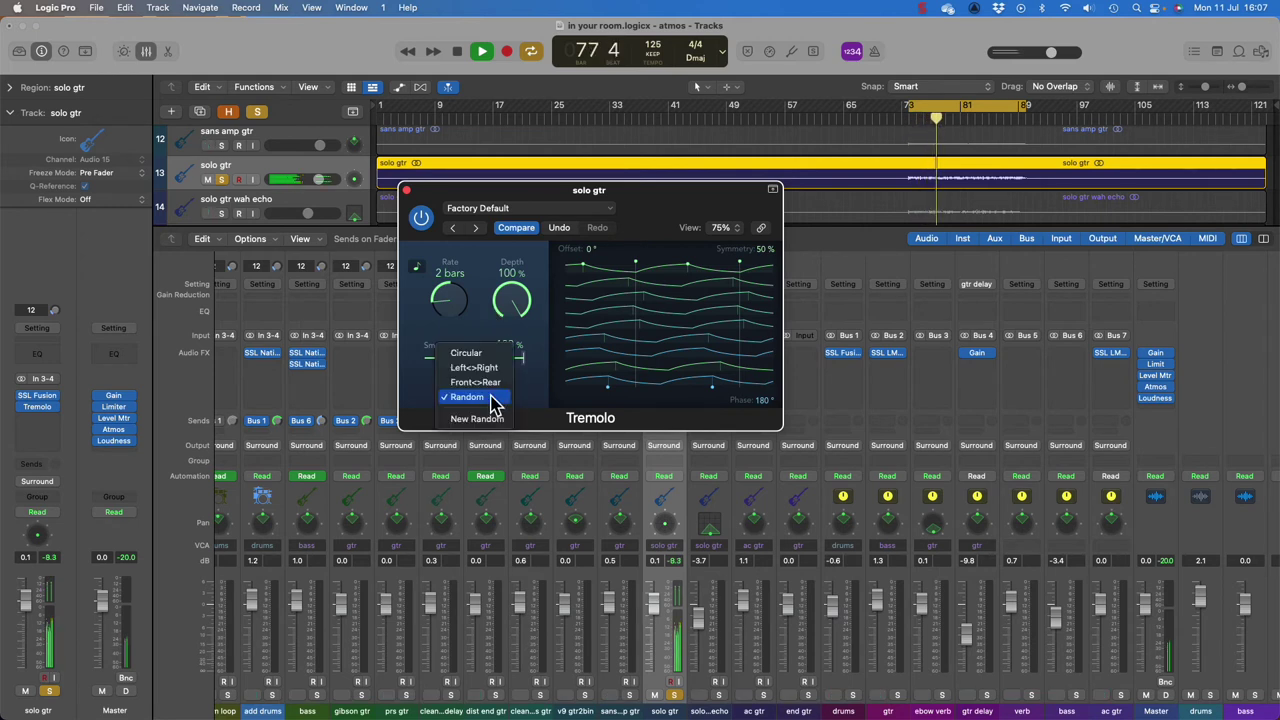
{"action": "left_click", "coordinate": [494, 372]}
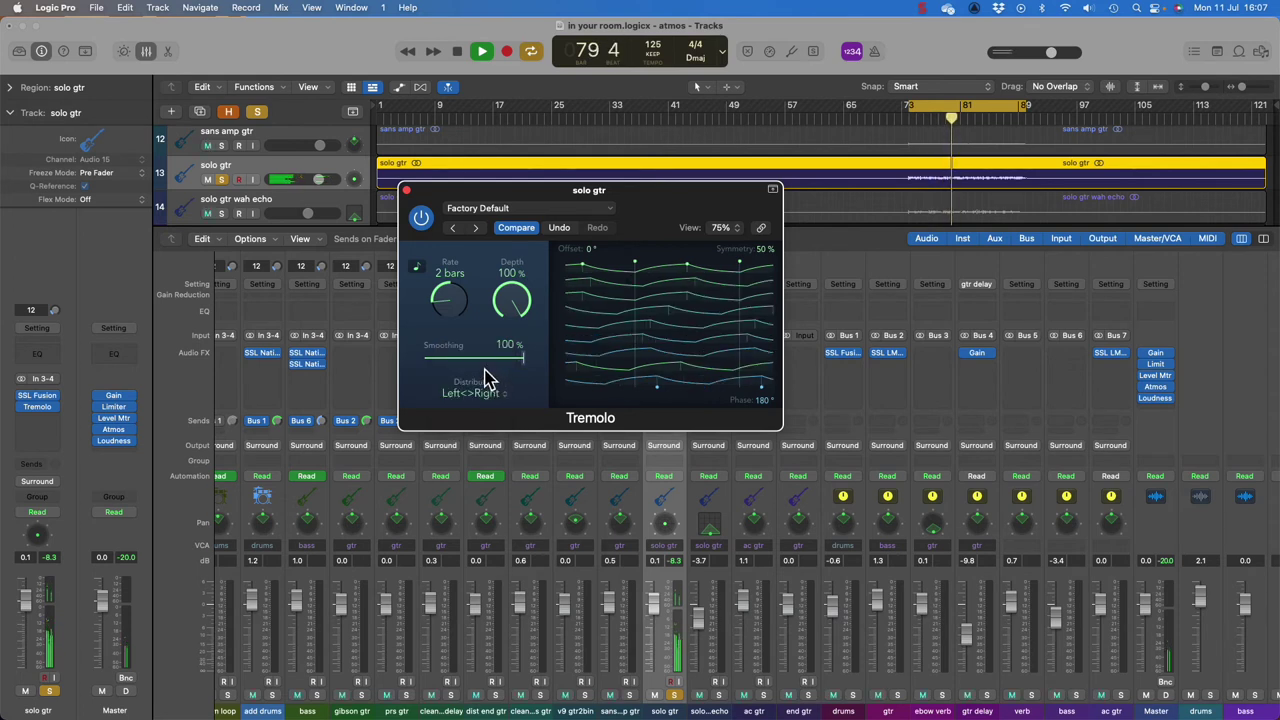
Step: Solo the wah echo track alongside, close the Tremolo window and stop playback
{"action": "left_click", "coordinate": [718, 696]}
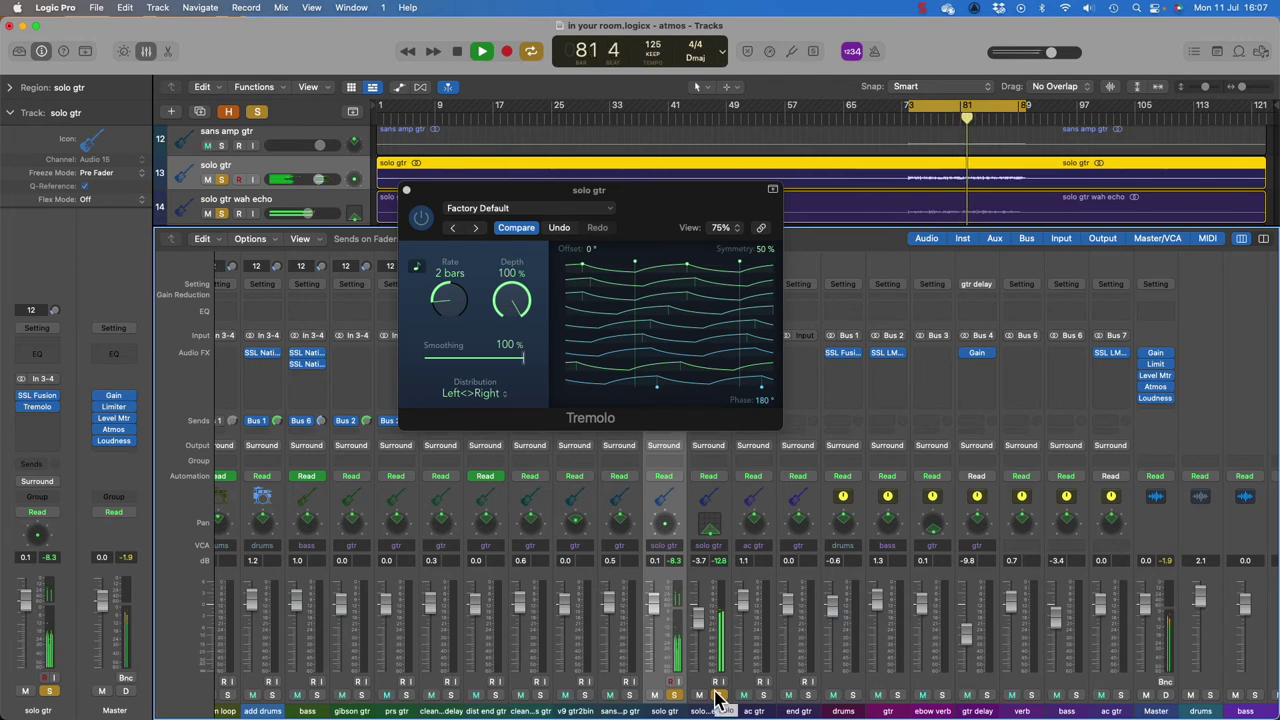
{"action": "left_click", "coordinate": [718, 696]}
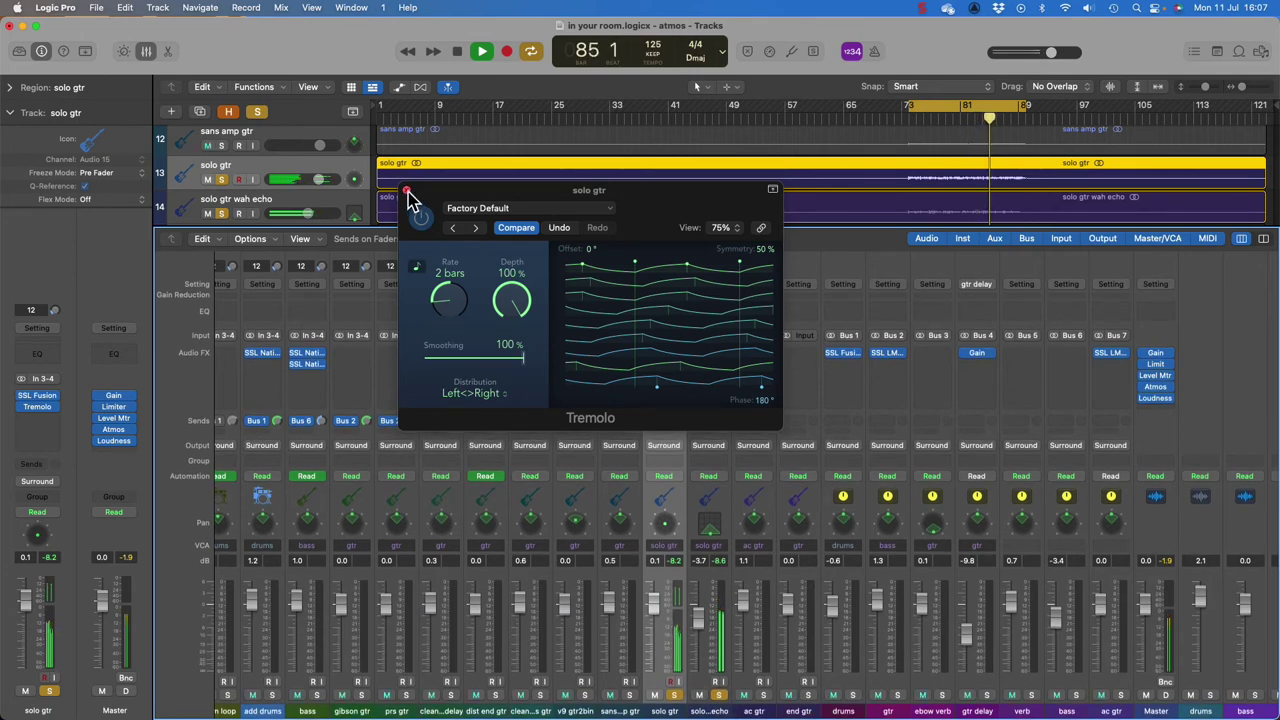
{"action": "left_click", "coordinate": [407, 191]}
{"action": "key", "text": "space"}
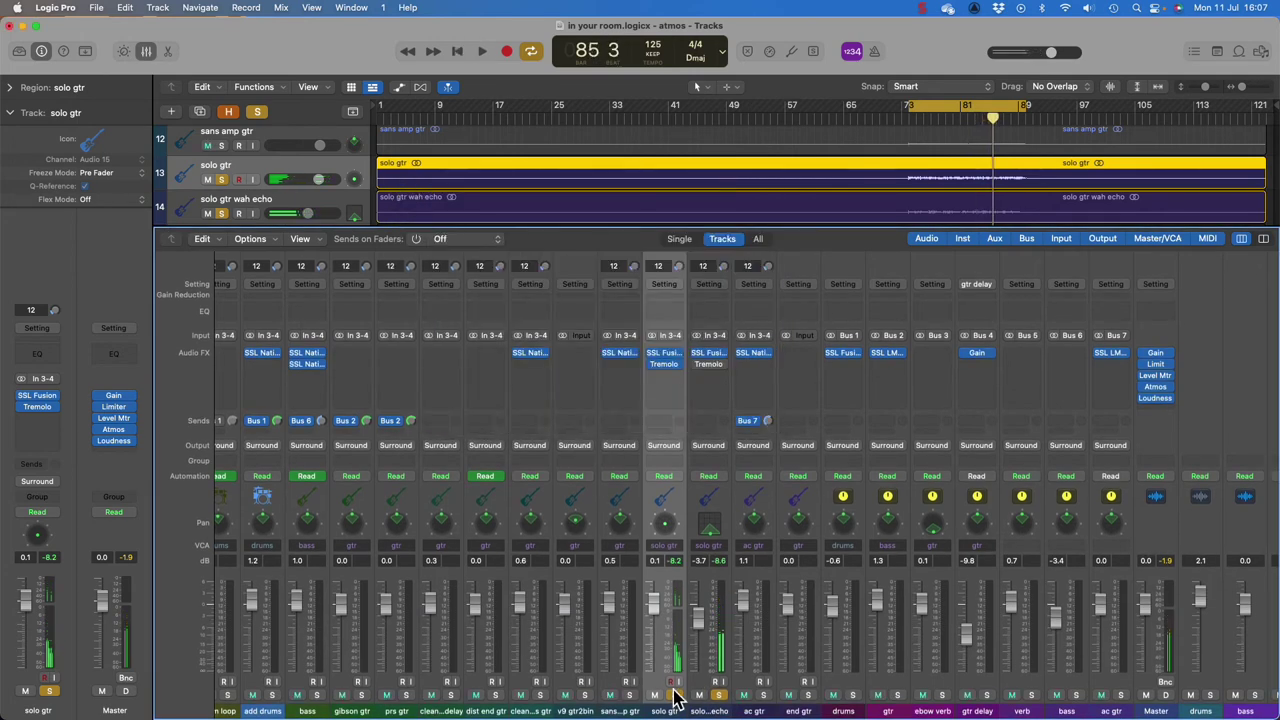
Step: Unsolo solo gtr and wah echo, solo ac gtr and play it back
{"action": "left_click", "coordinate": [674, 695]}
{"action": "left_click", "coordinate": [718, 697]}
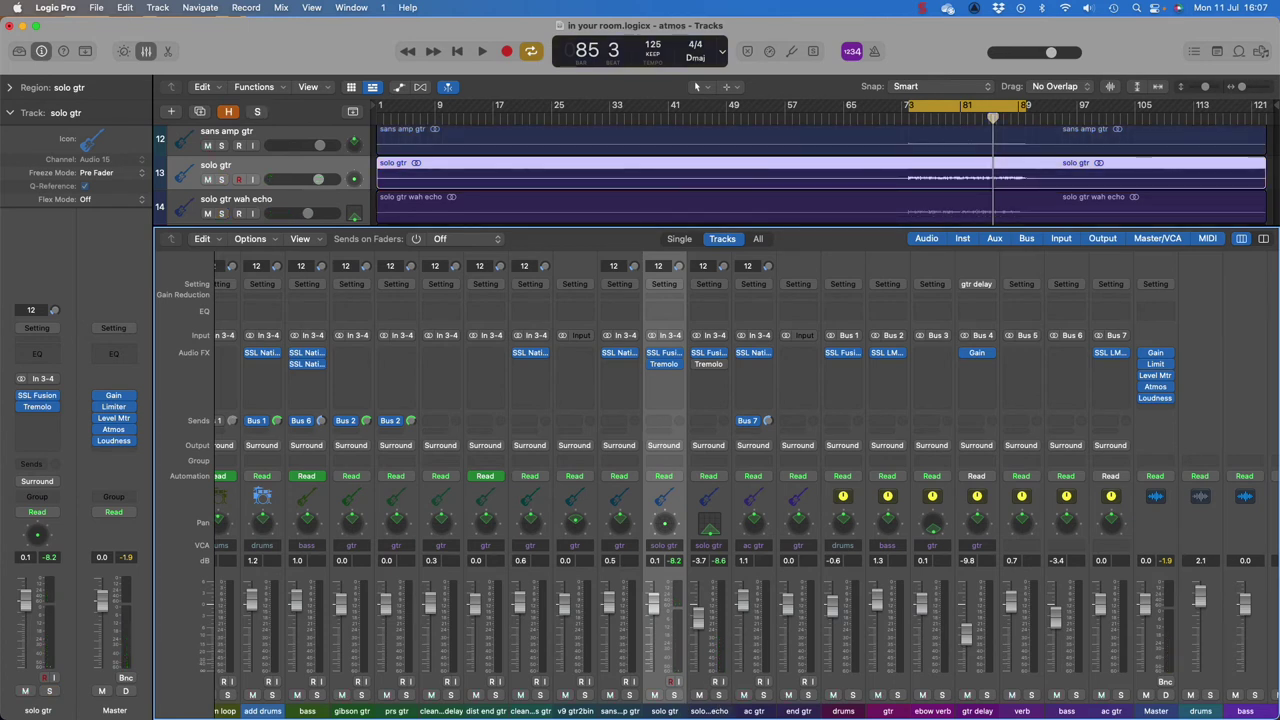
{"action": "left_click", "coordinate": [763, 695]}
{"action": "key", "text": "space"}
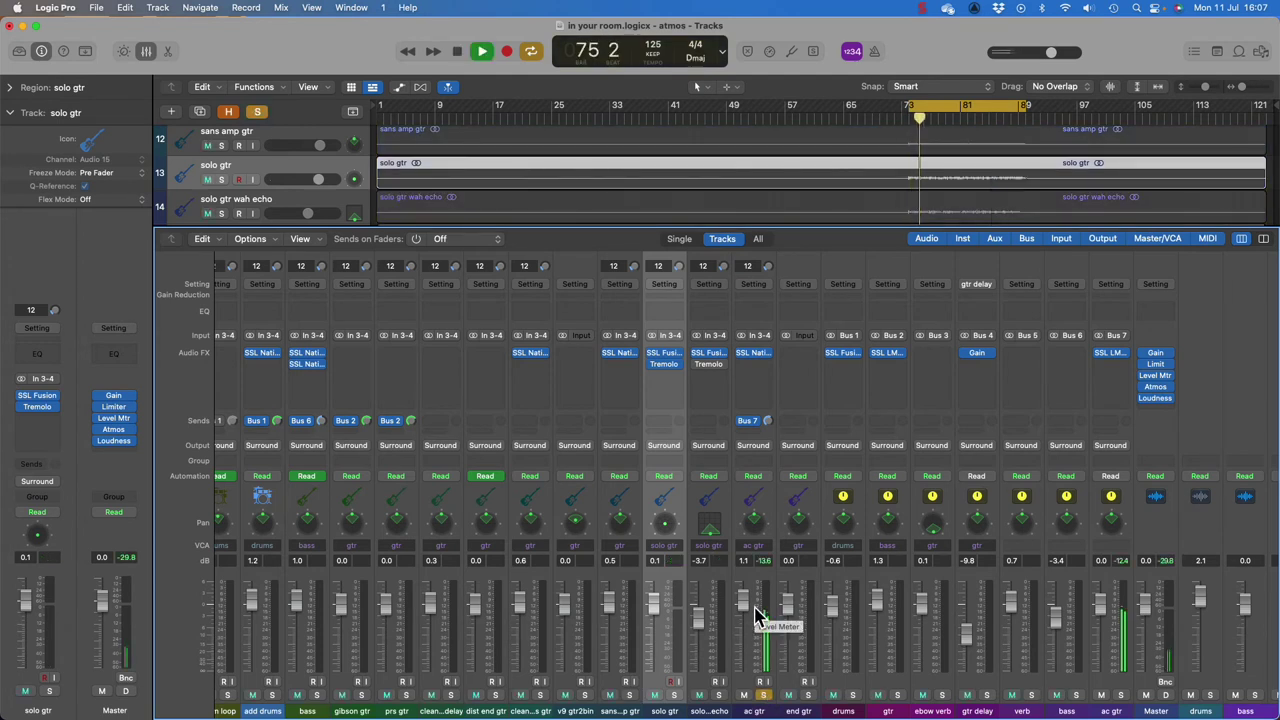
{"action": "scroll", "coordinate": [757, 612], "scroll_direction": "right", "scroll_amount": 1}
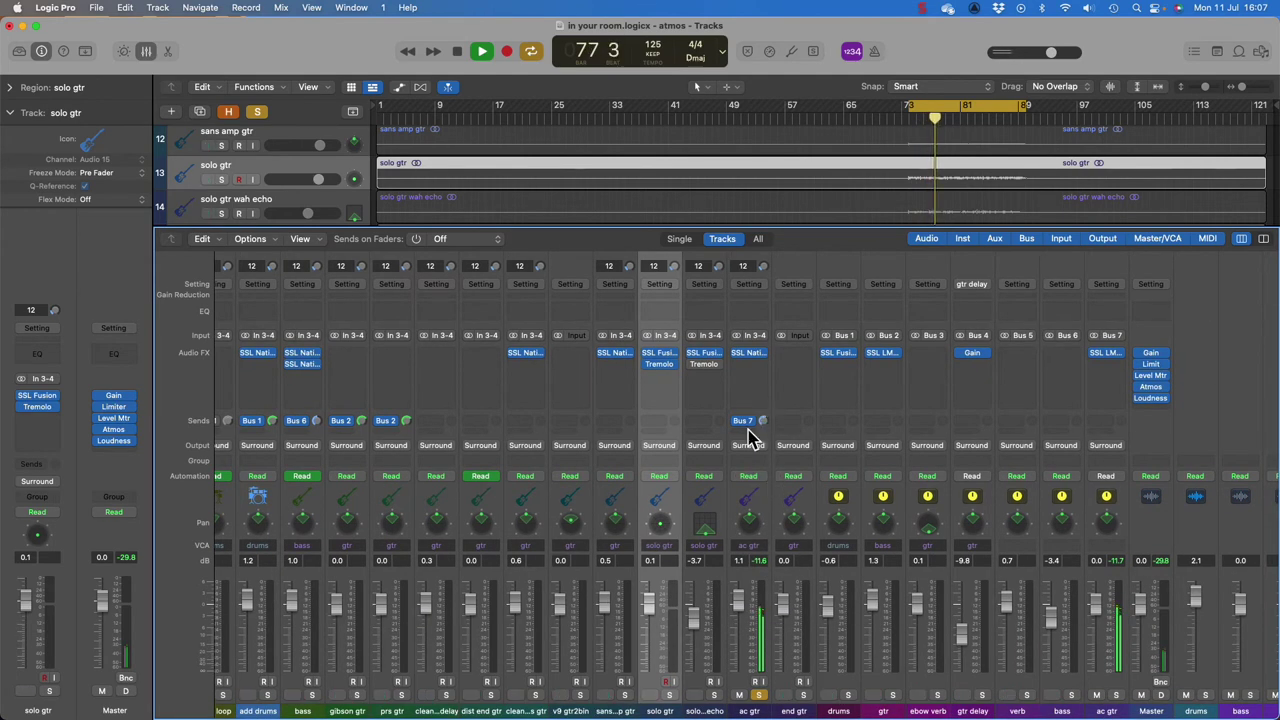
Step: Leave ac gtr's second Audio FX slot empty, then browse to Reverb > Space Designer > Stereo->7.1.2
{"action": "left_click", "coordinate": [750, 366]}
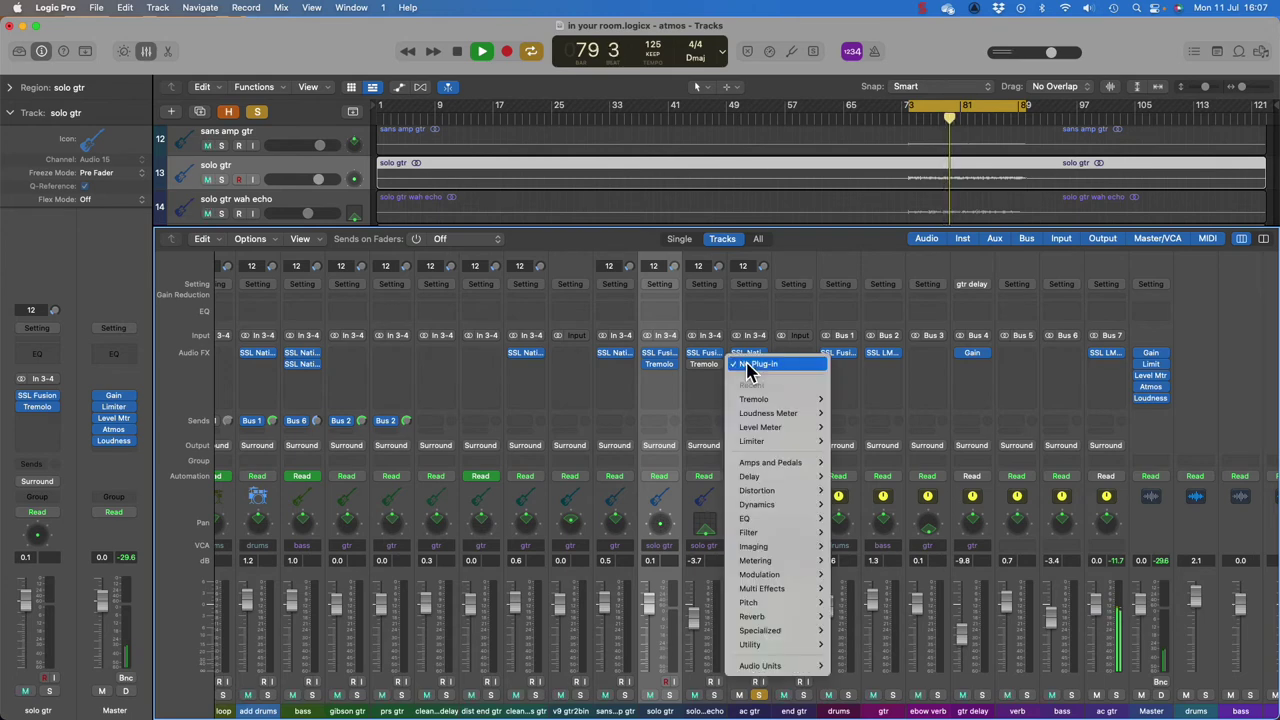
{"action": "left_click", "coordinate": [750, 366]}
{"action": "key", "text": "space"}
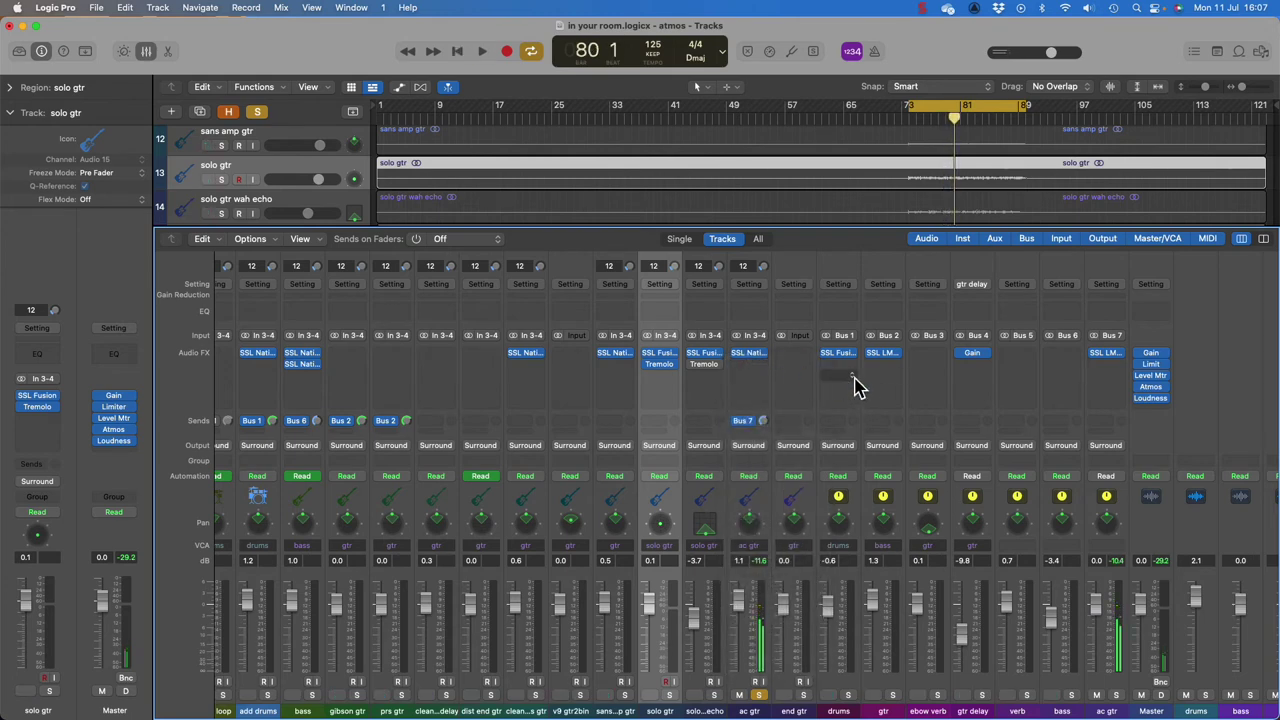
{"action": "left_click", "coordinate": [750, 366]}
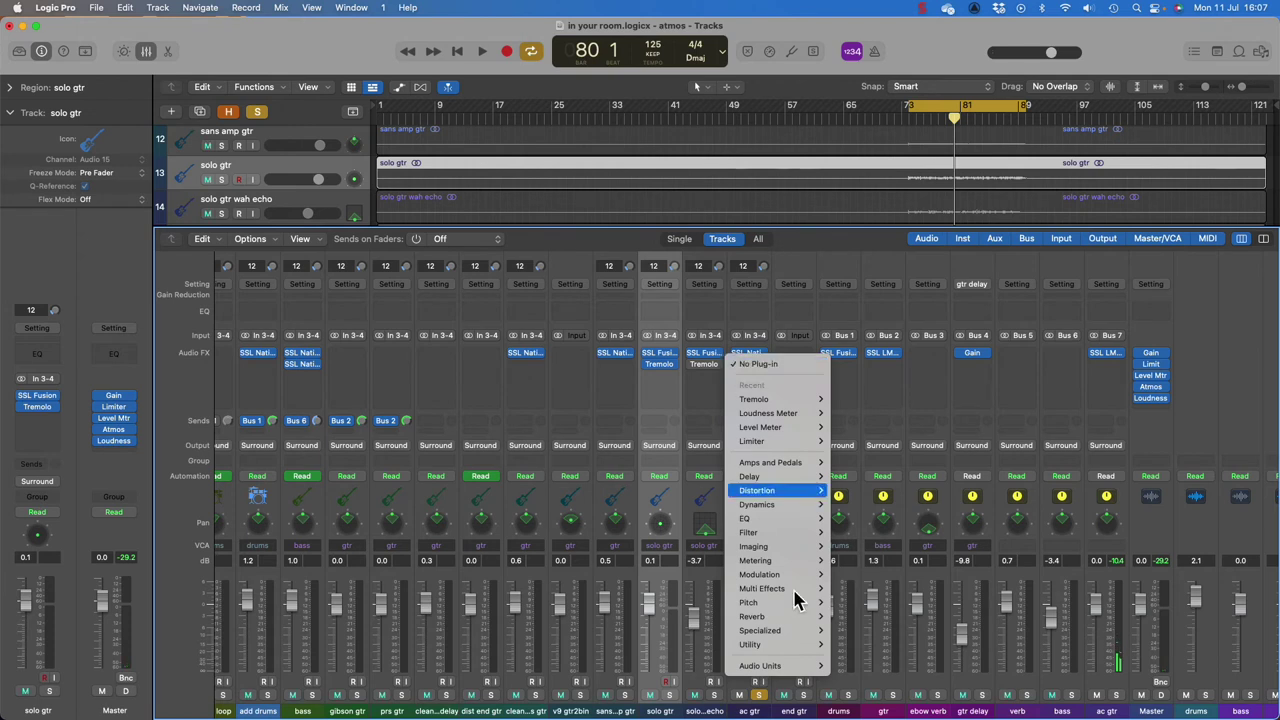
{"action": "mouse_move", "coordinate": [806, 616]}
{"action": "mouse_move", "coordinate": [887, 622]}
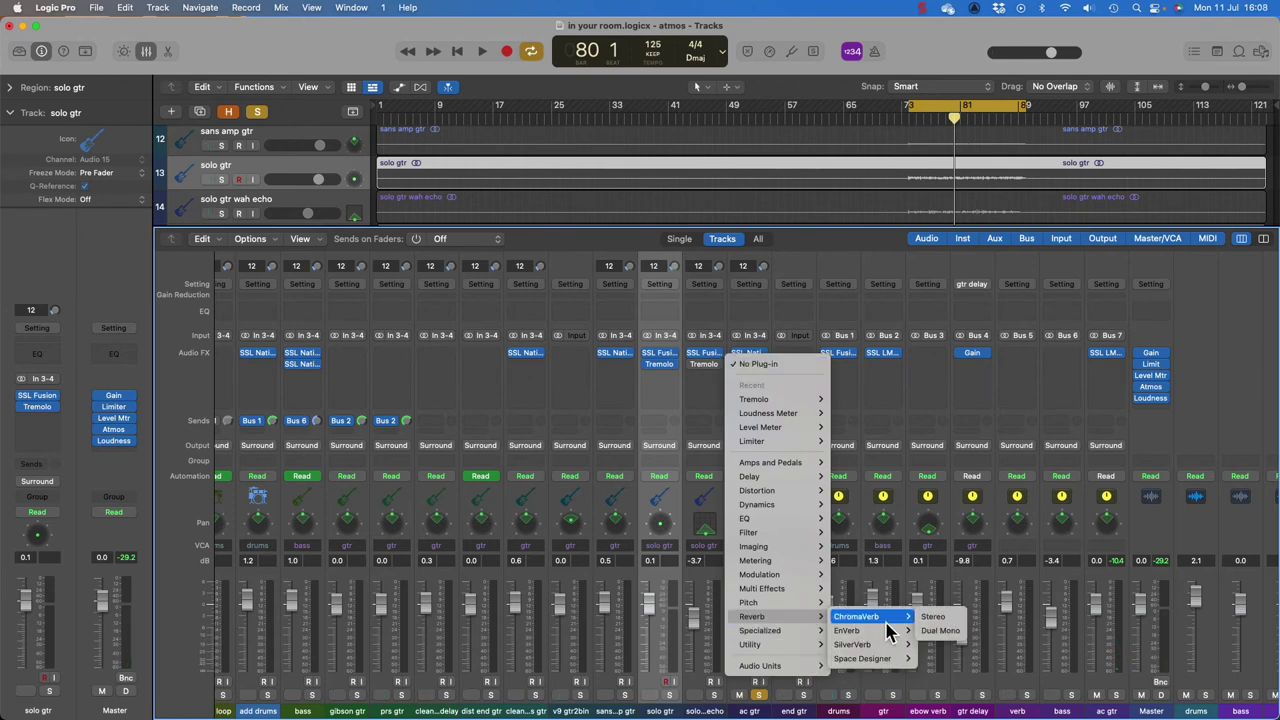
{"action": "mouse_move", "coordinate": [883, 650]}
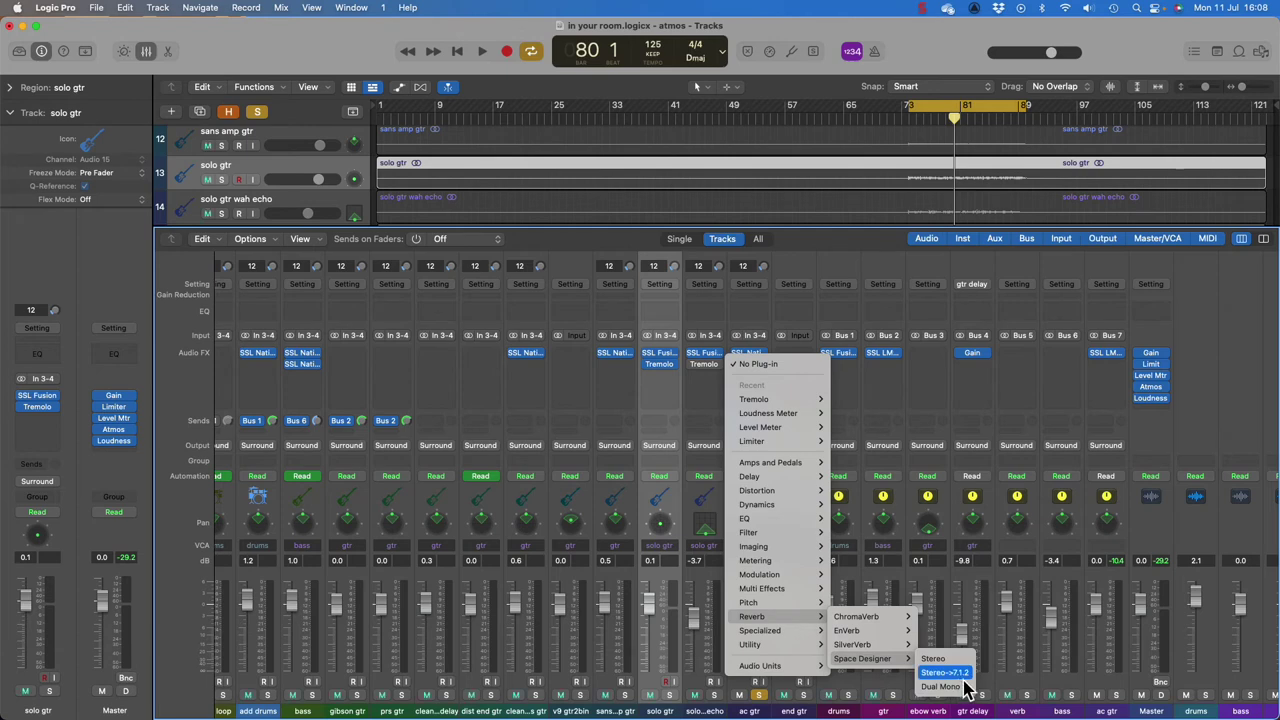
Step: Insert Space Designer (Stereo->7.1.2) on ac gtr and lower its Wet level to -12 dB
{"action": "left_click", "coordinate": [964, 676]}
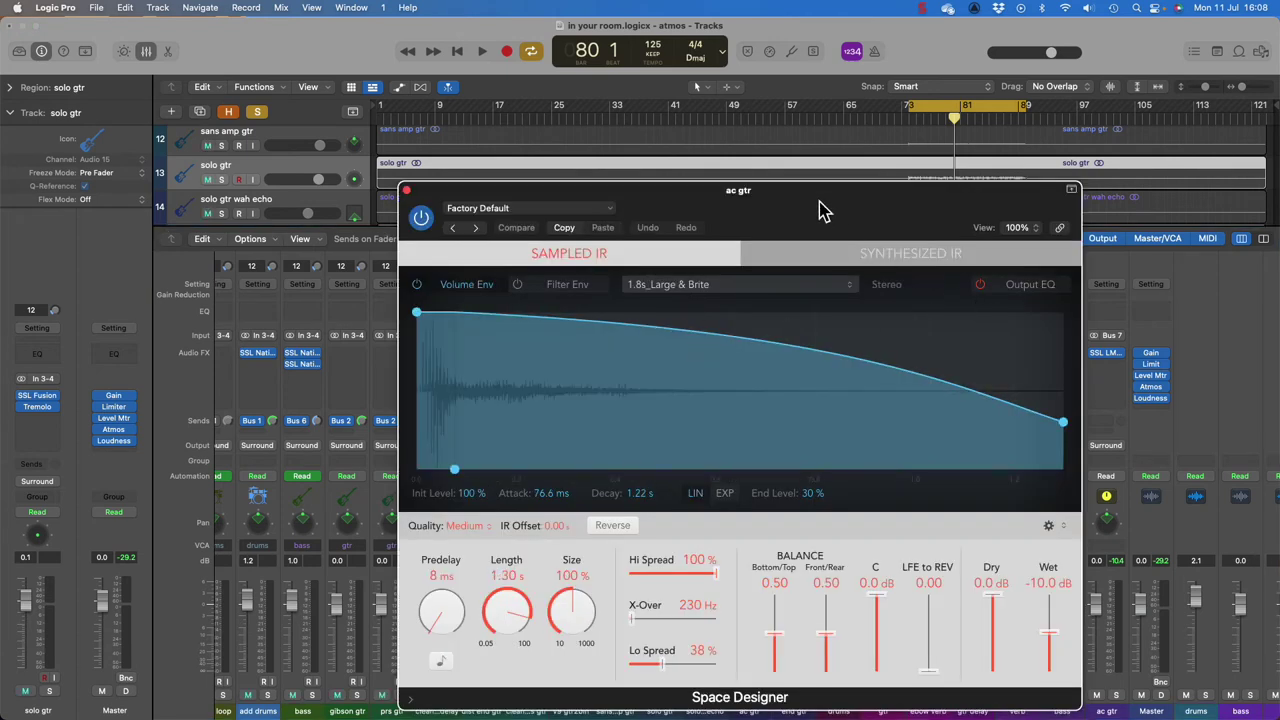
{"action": "left_click_drag", "start_coordinate": [820, 210], "coordinate": [690, 125]}
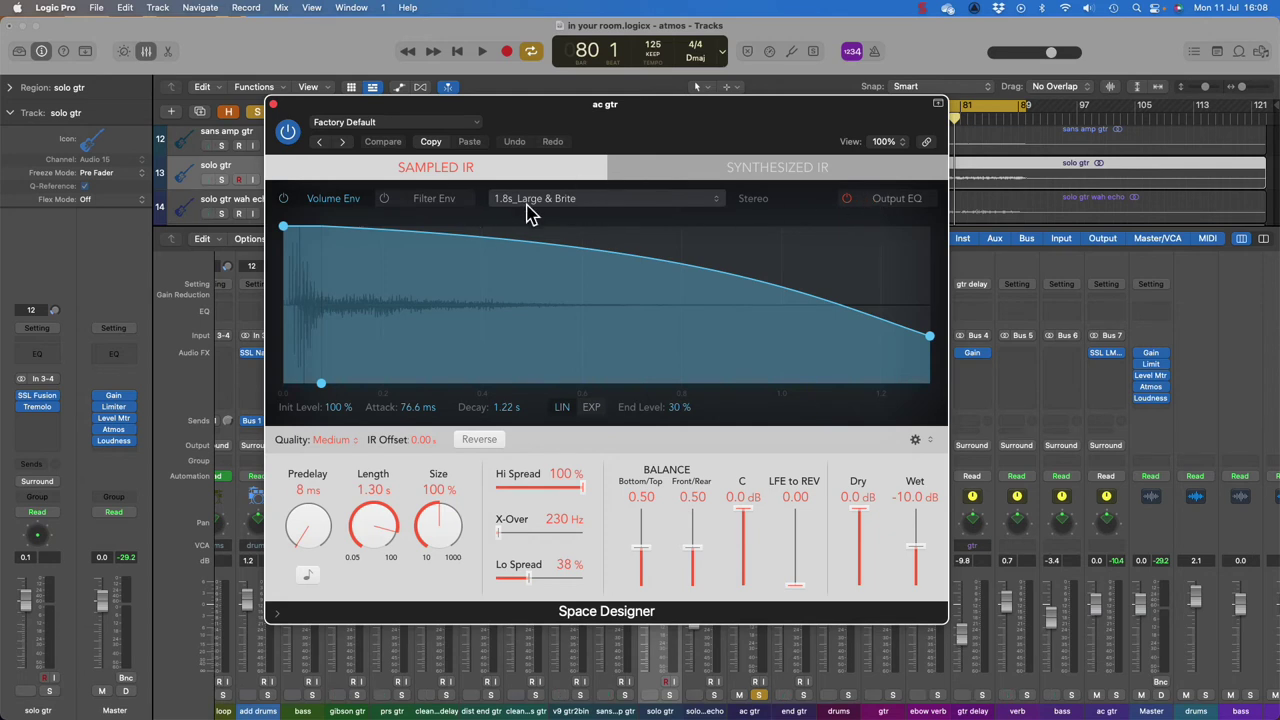
{"action": "key", "text": "space"}
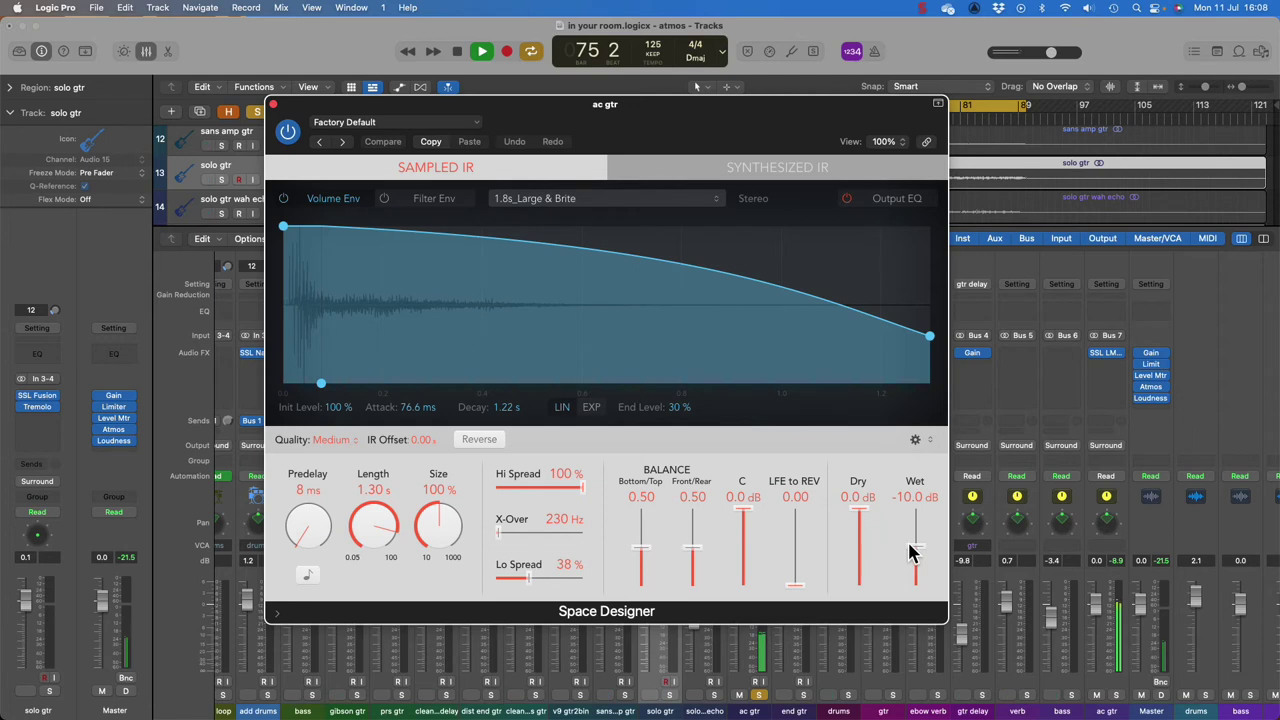
{"action": "left_click_drag", "start_coordinate": [913, 550], "coordinate": [913, 556]}
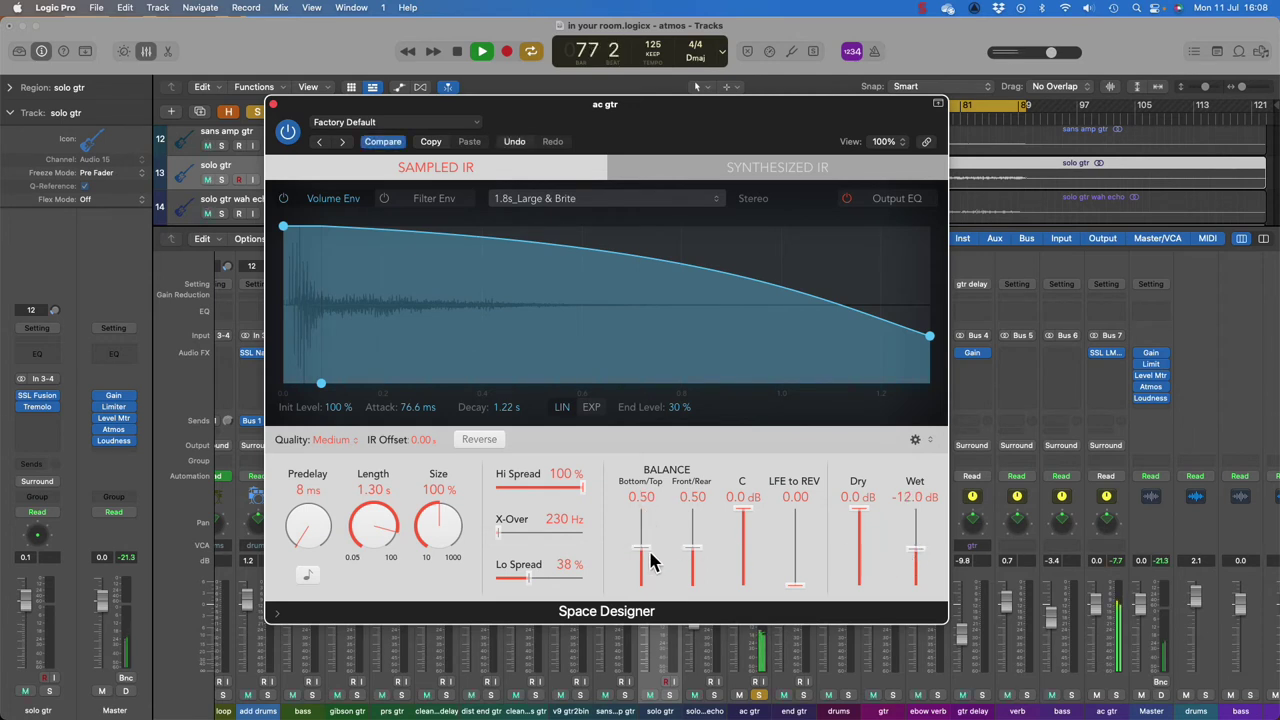
{"action": "key", "text": "space"}
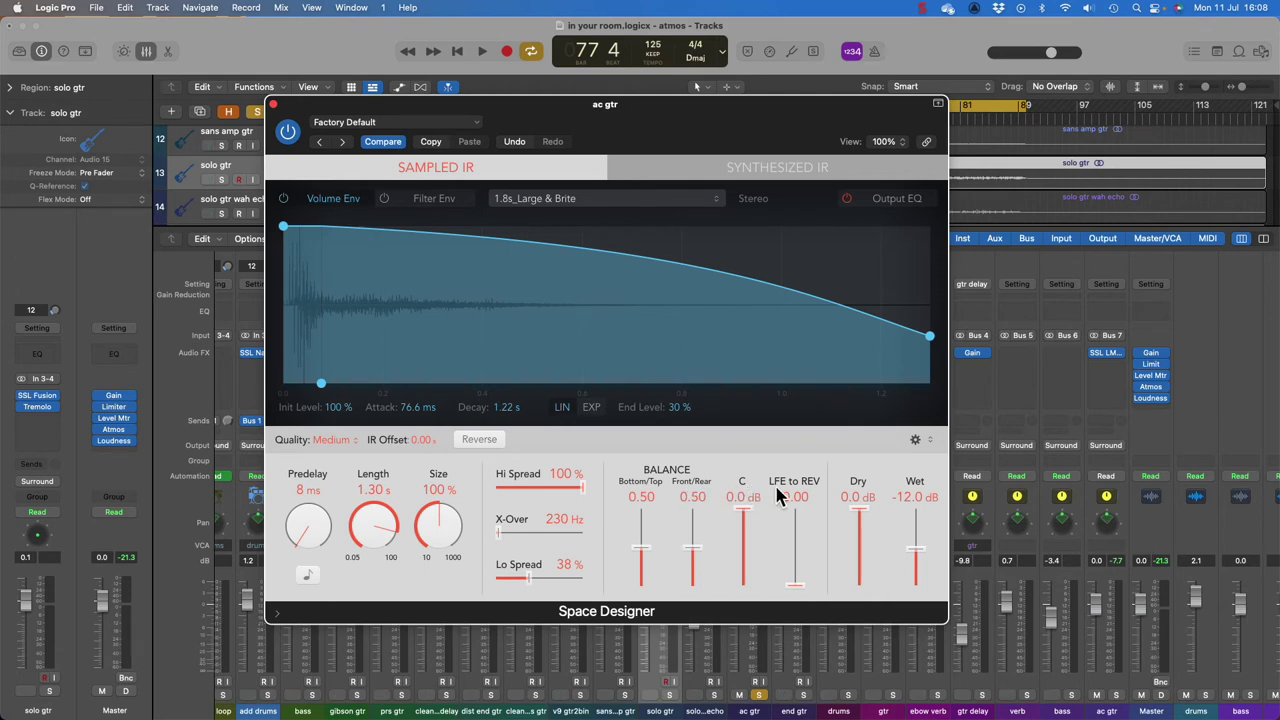
Step: Bypass the reverb briefly to compare, re-enable it, and unsolo ac gtr
{"action": "key", "text": "space"}
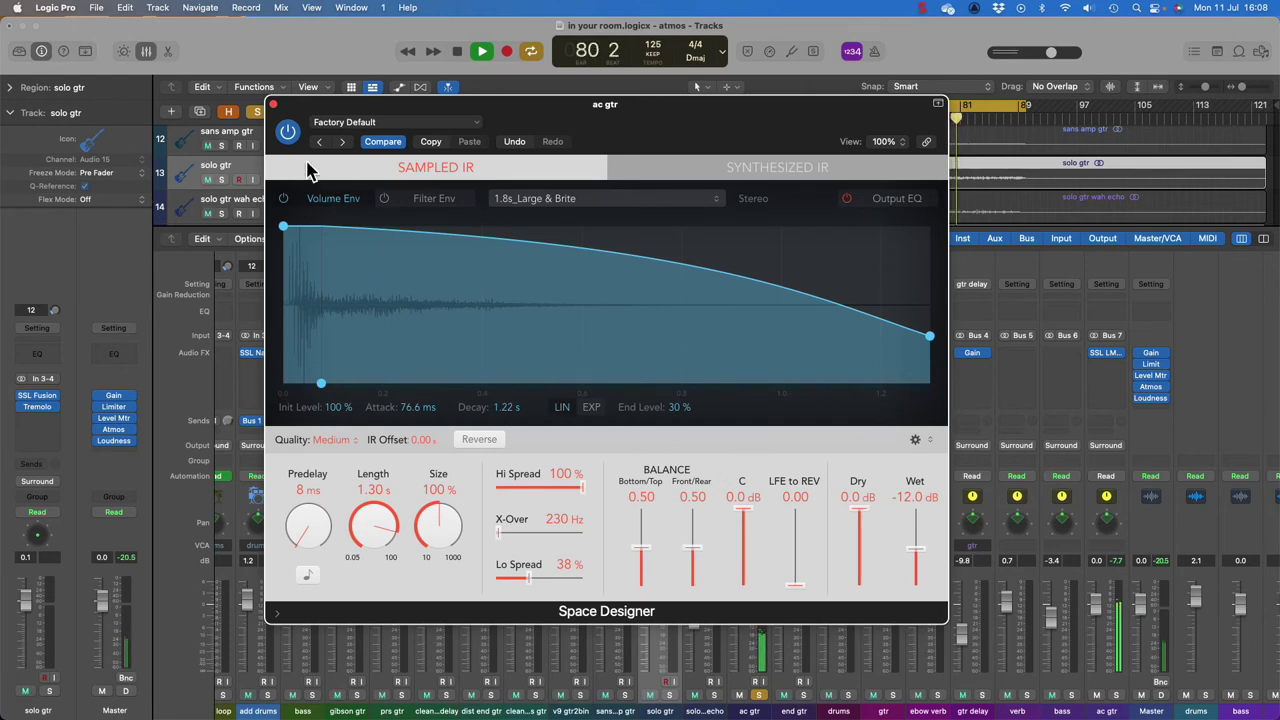
{"action": "left_click", "coordinate": [287, 132]}
{"action": "left_click", "coordinate": [287, 132]}
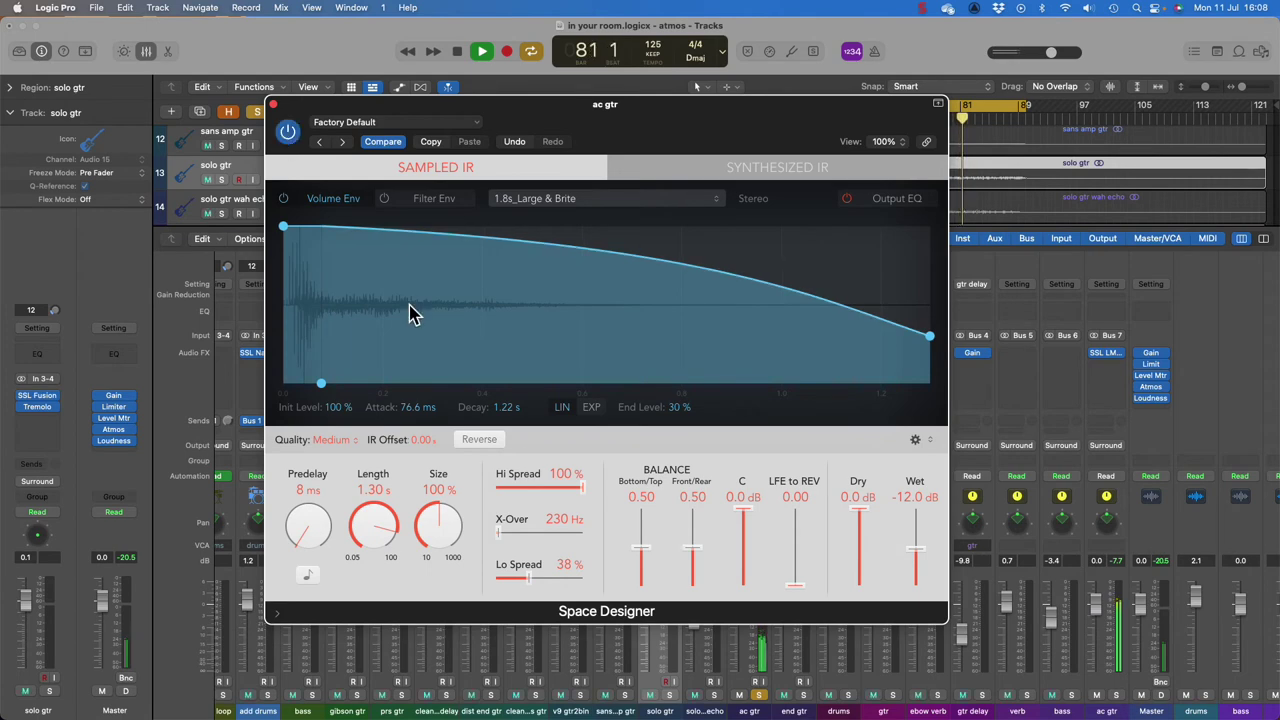
{"action": "left_click", "coordinate": [758, 695]}
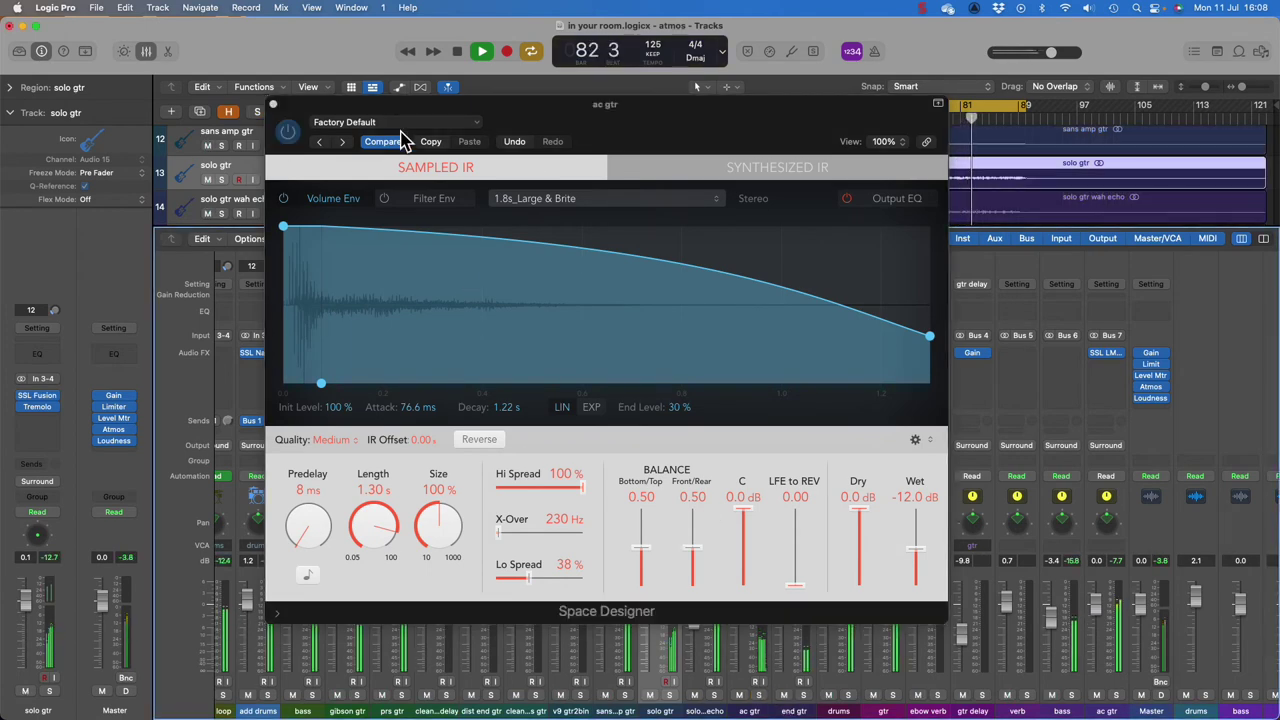
{"action": "mouse_move", "coordinate": [391, 120]}
{"action": "left_mouse_down"}
{"action": "mouse_move", "coordinate": [862, 204]}
{"action": "mouse_move", "coordinate": [391, 128]}
{"action": "mouse_move", "coordinate": [396, 100]}
{"action": "left_mouse_up"}
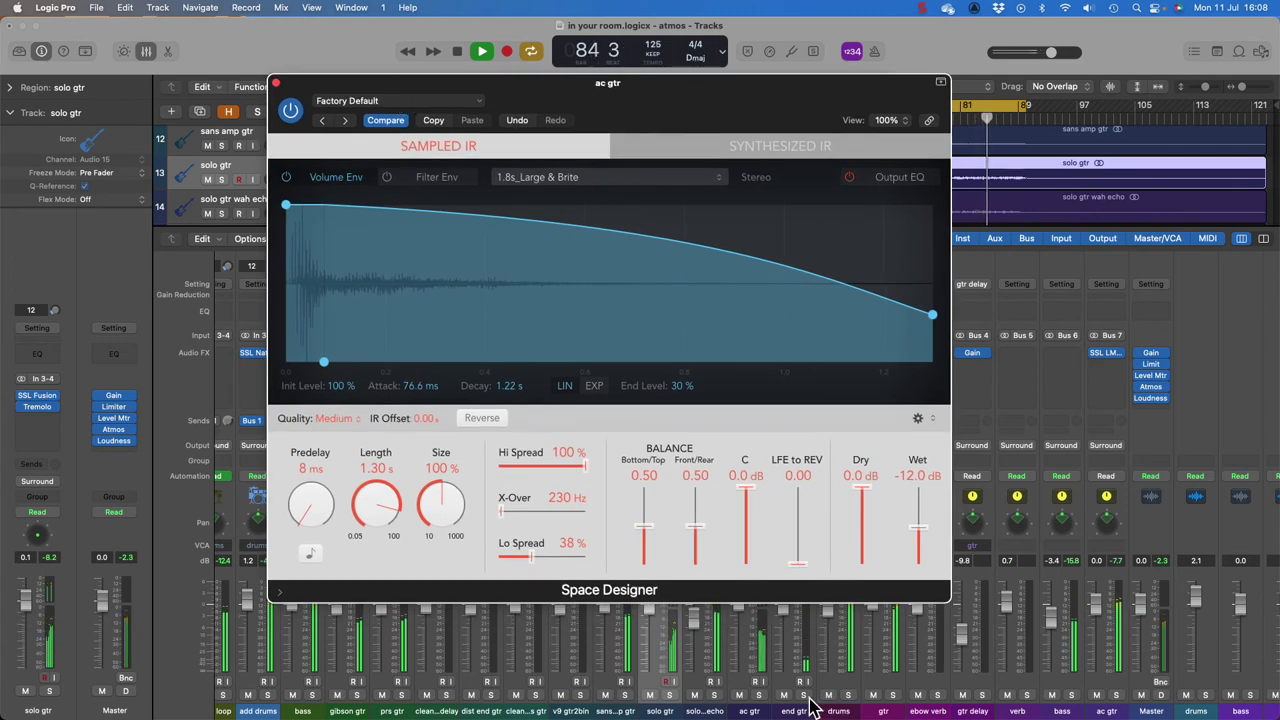
{"action": "scroll", "coordinate": [814, 694], "scroll_direction": "left", "scroll_amount": 1}
{"action": "key", "text": "space"}
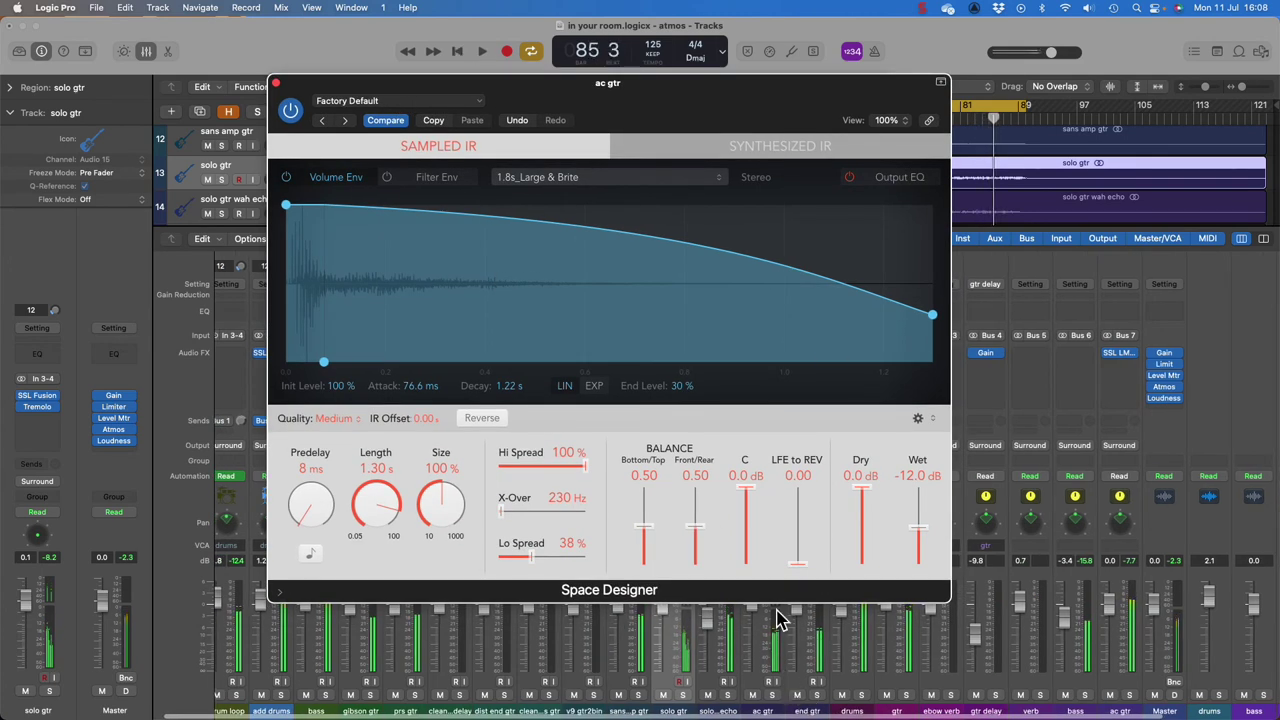
{"action": "left_click", "coordinate": [277, 84]}
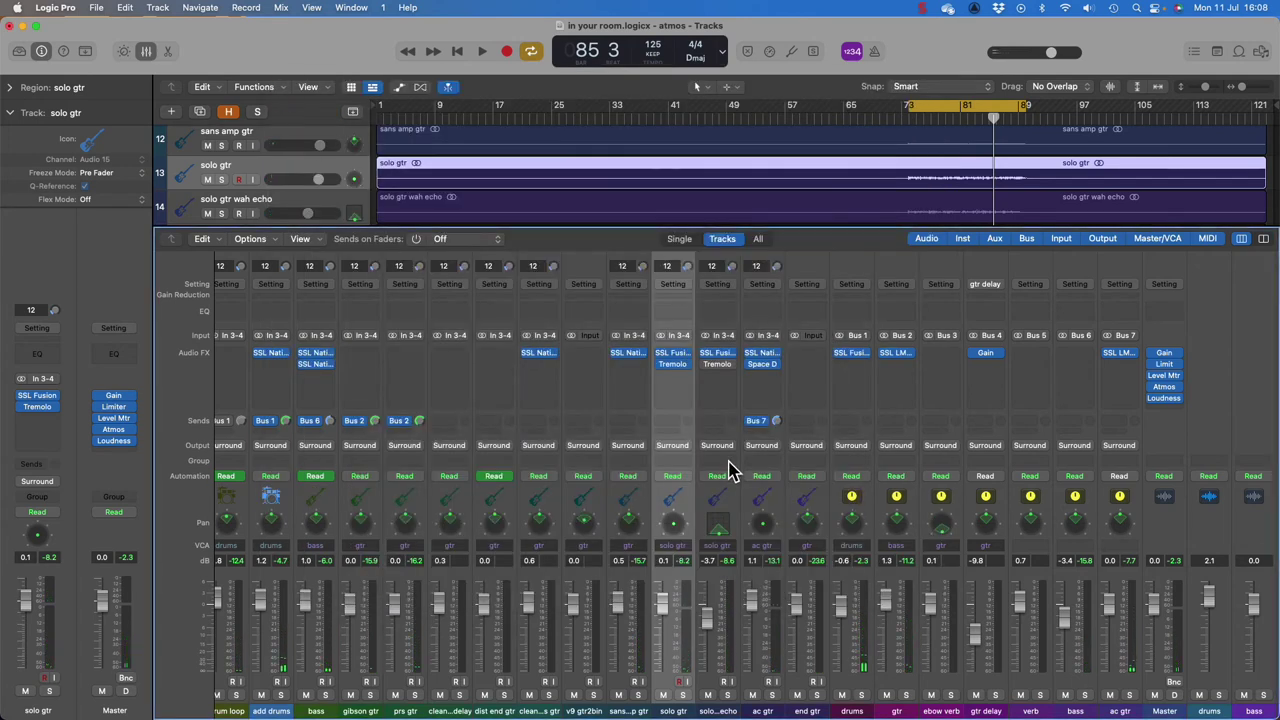
{"action": "left_click", "coordinate": [734, 367]}
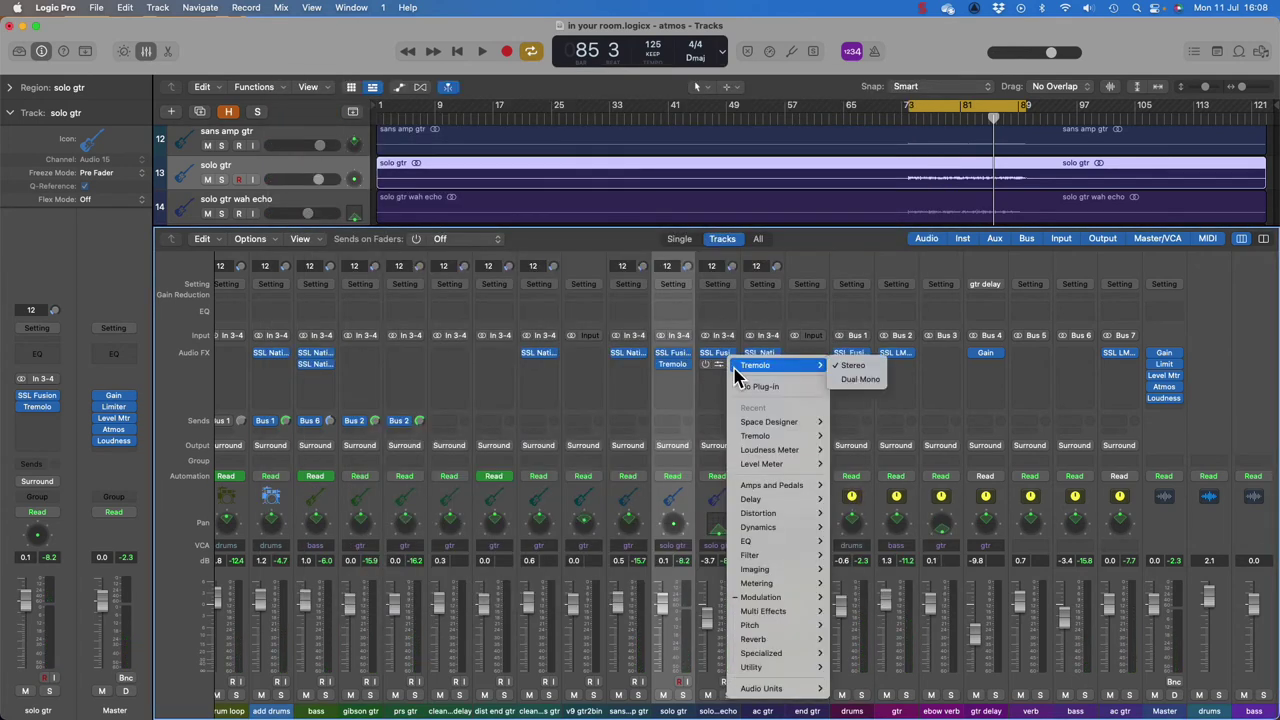
{"action": "mouse_move", "coordinate": [810, 503]}
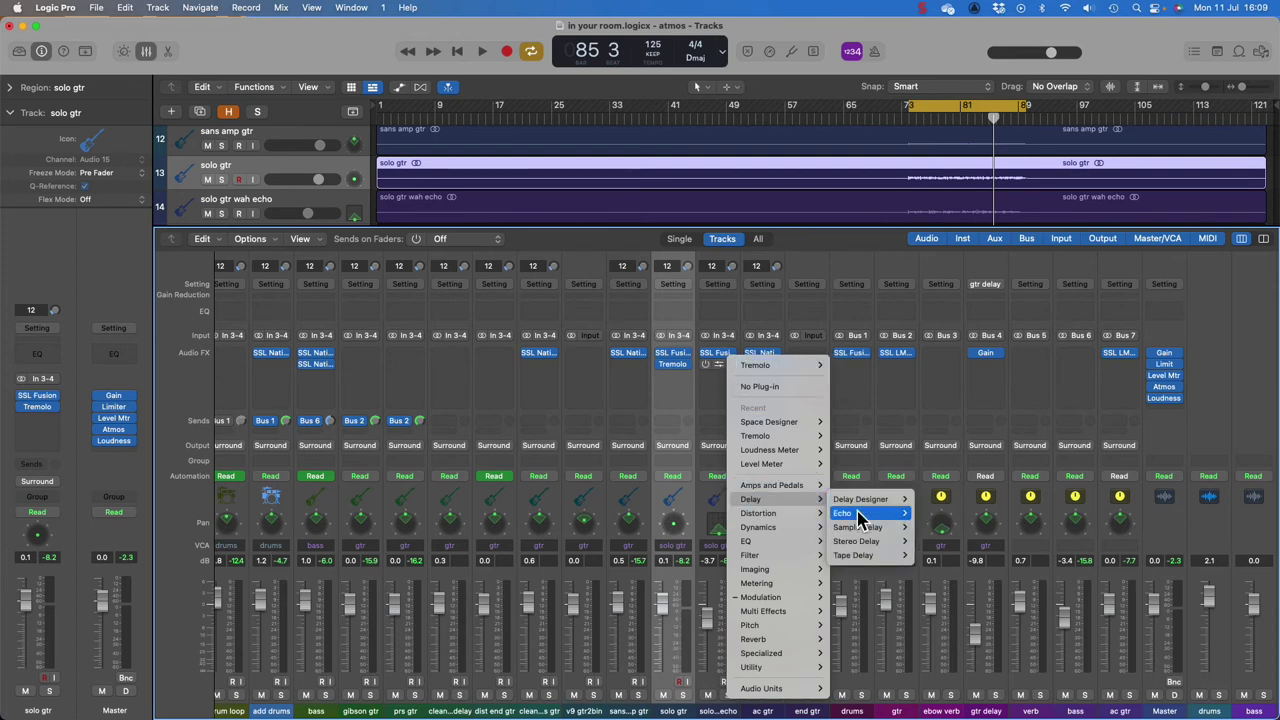
{"action": "mouse_move", "coordinate": [857, 518]}
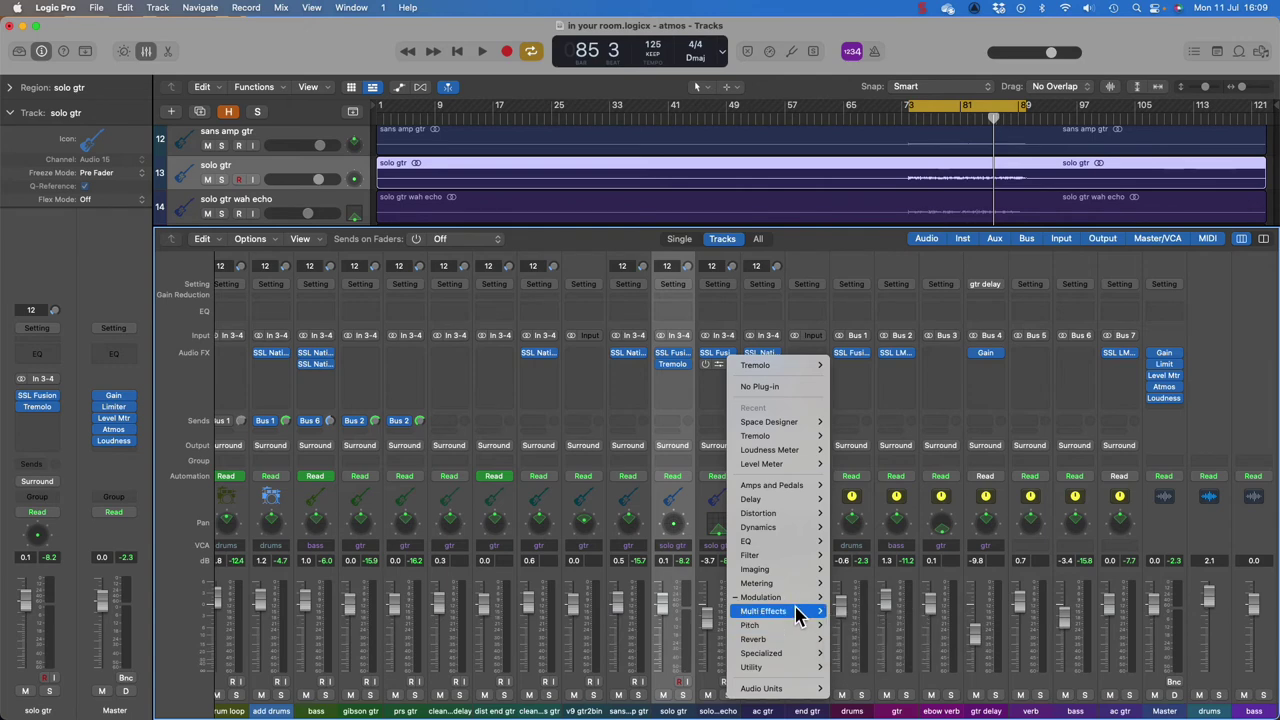
{"action": "mouse_move", "coordinate": [795, 598]}
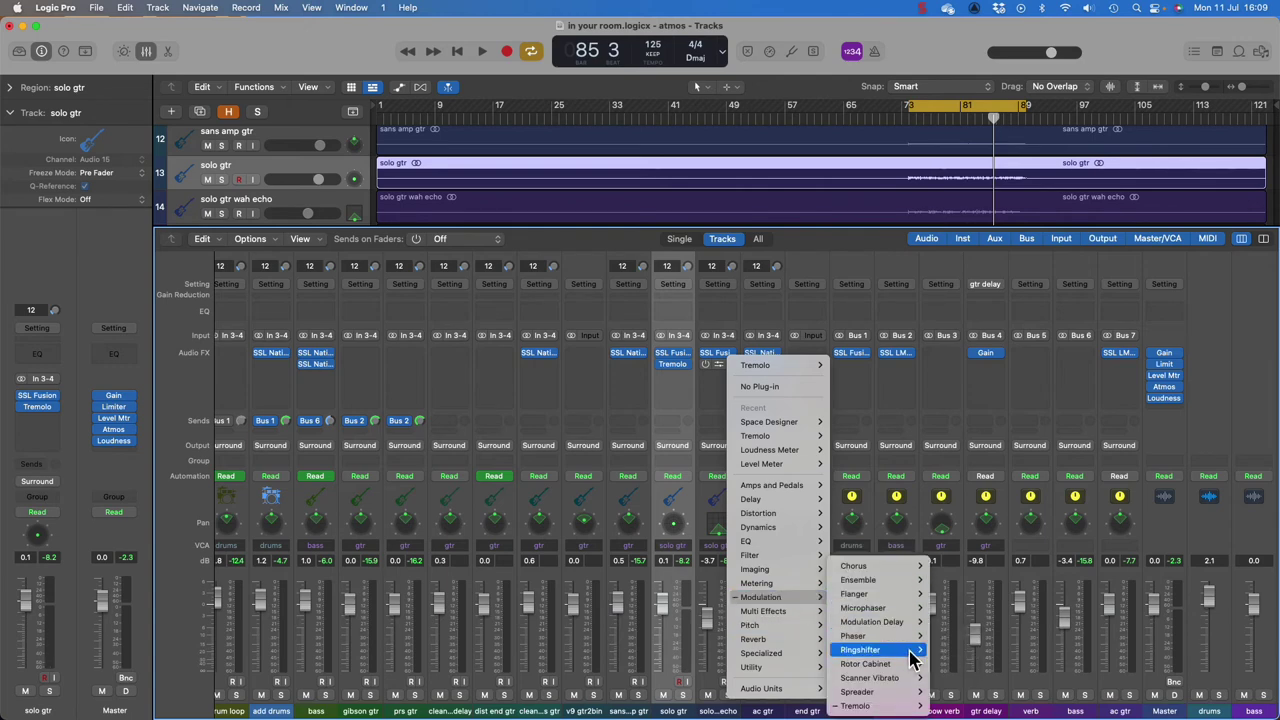
{"action": "left_click", "coordinate": [636, 464]}
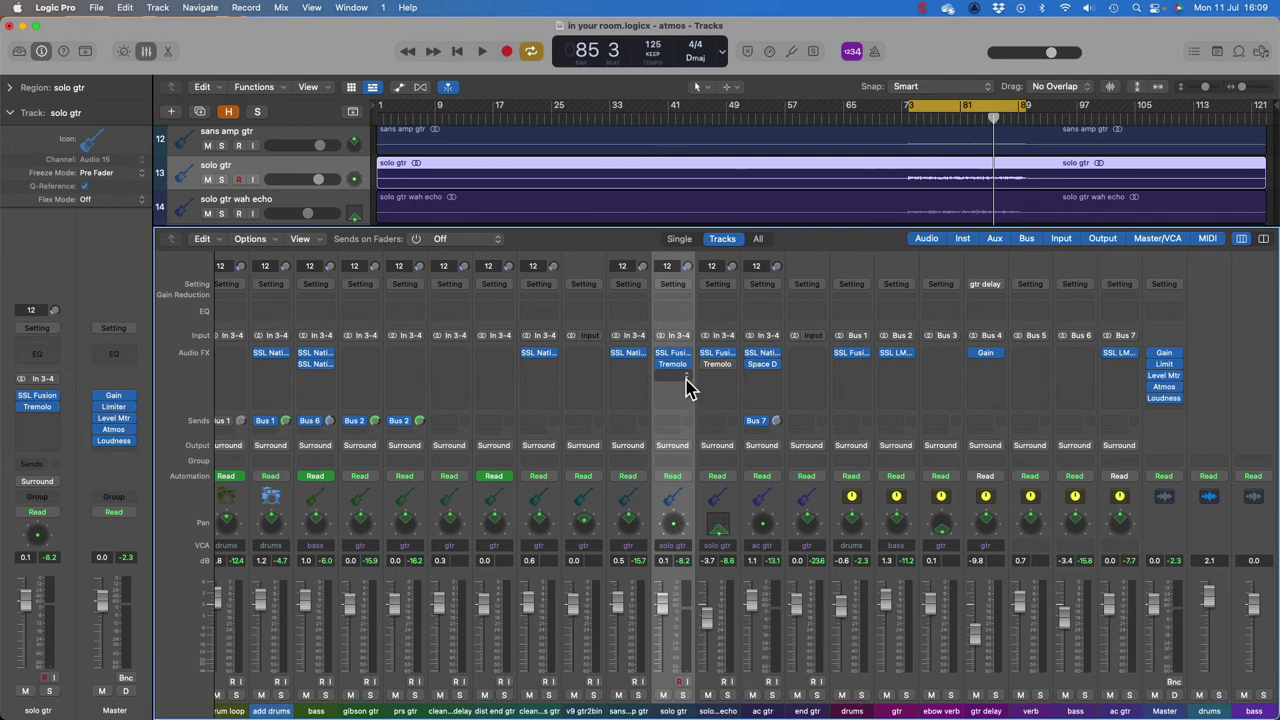
{"action": "left_click", "coordinate": [687, 388]}
{"action": "mouse_move", "coordinate": [712, 656]}
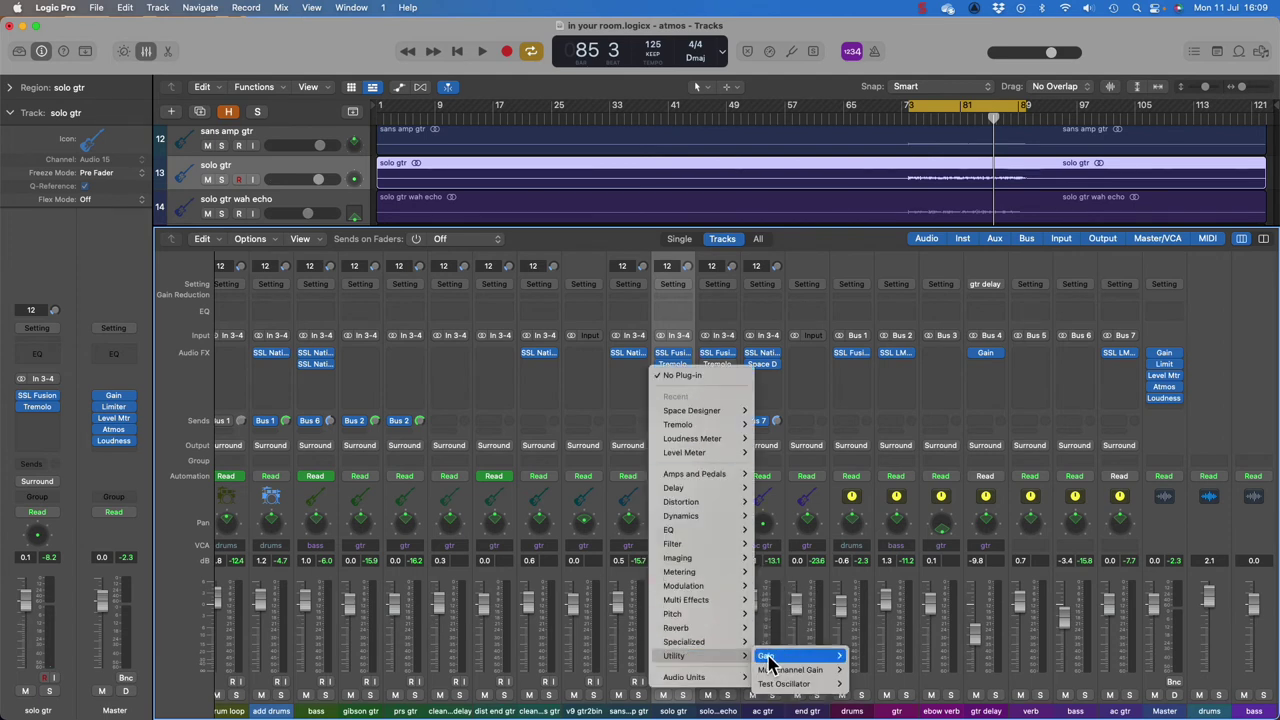
{"action": "mouse_move", "coordinate": [742, 630]}
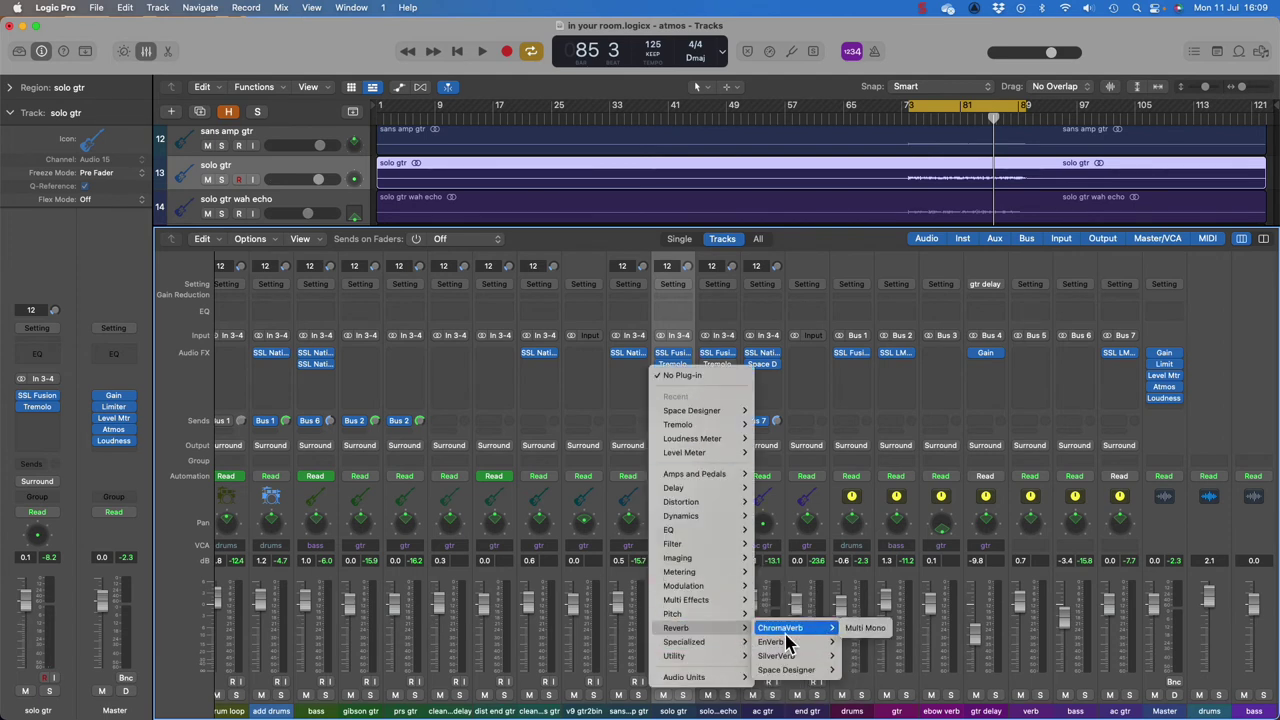
{"action": "mouse_move", "coordinate": [800, 669]}
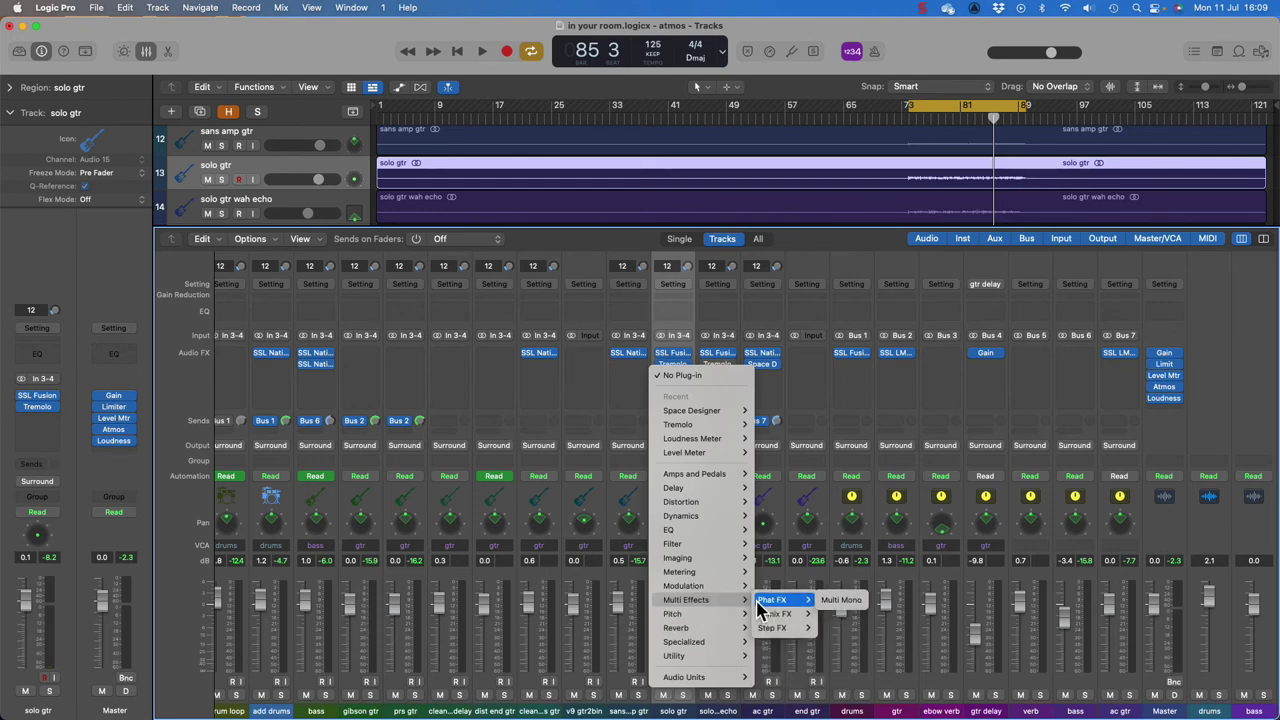
{"action": "mouse_move", "coordinate": [716, 587]}
{"action": "mouse_move", "coordinate": [760, 585]}
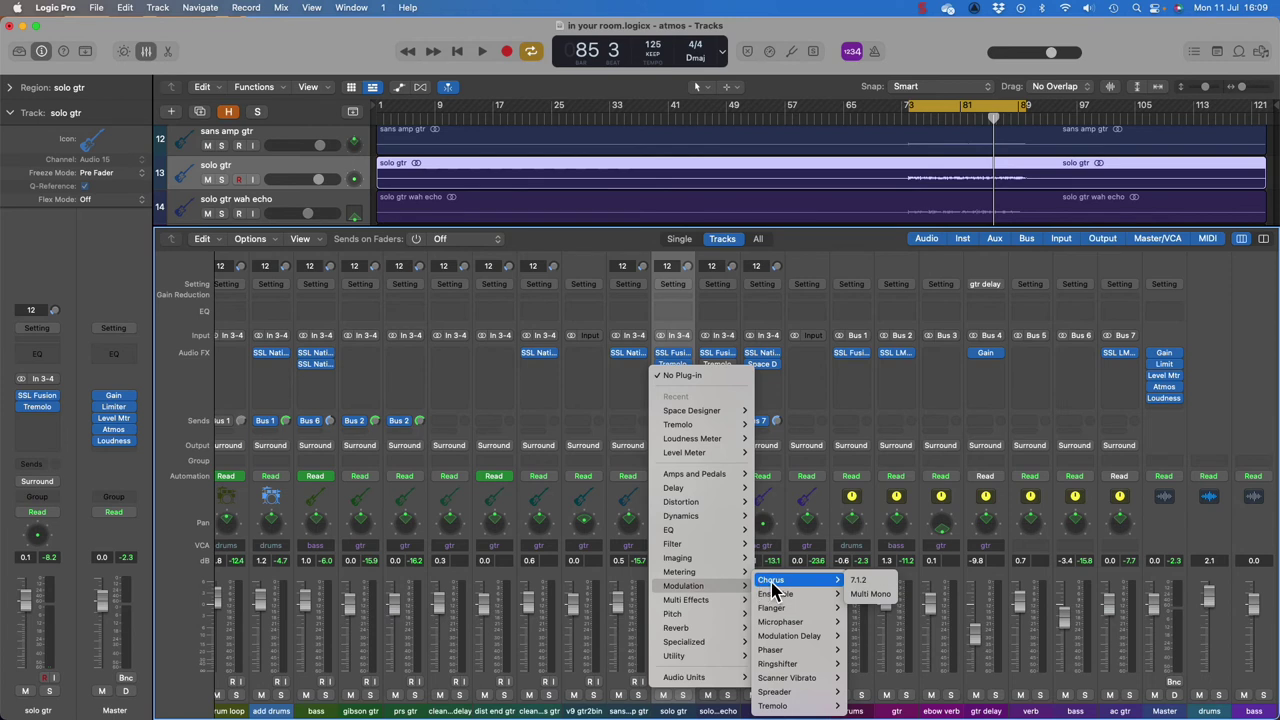
{"action": "mouse_move", "coordinate": [795, 612]}
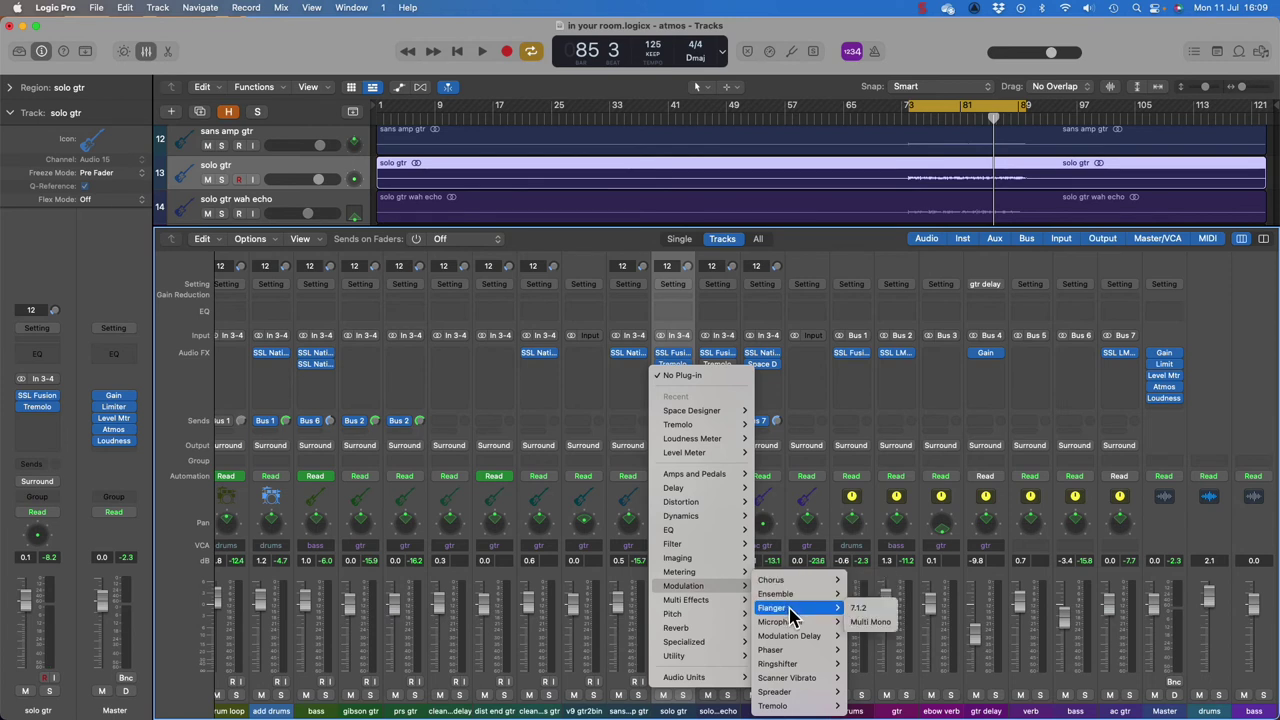
{"action": "mouse_move", "coordinate": [830, 626]}
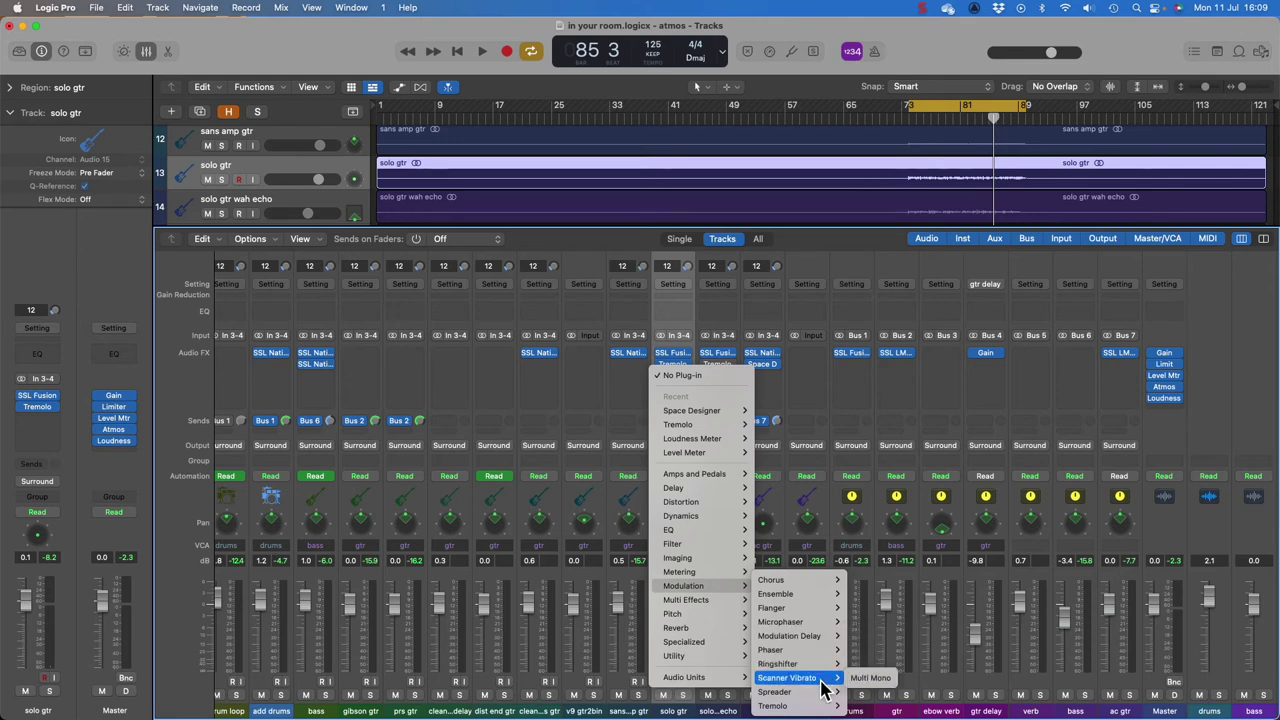
{"action": "left_click", "coordinate": [520, 393]}
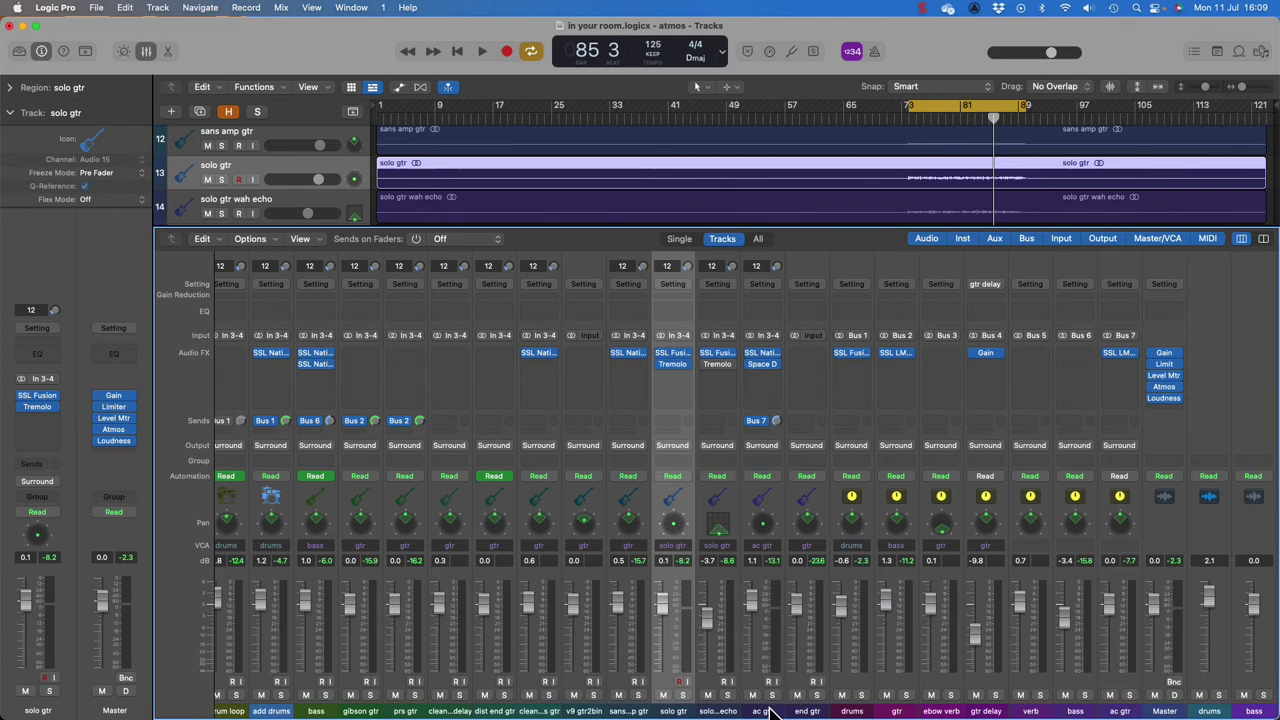
Step: Solo the prs gtr channel while auditioning the mix
{"action": "left_click", "coordinate": [718, 711]}
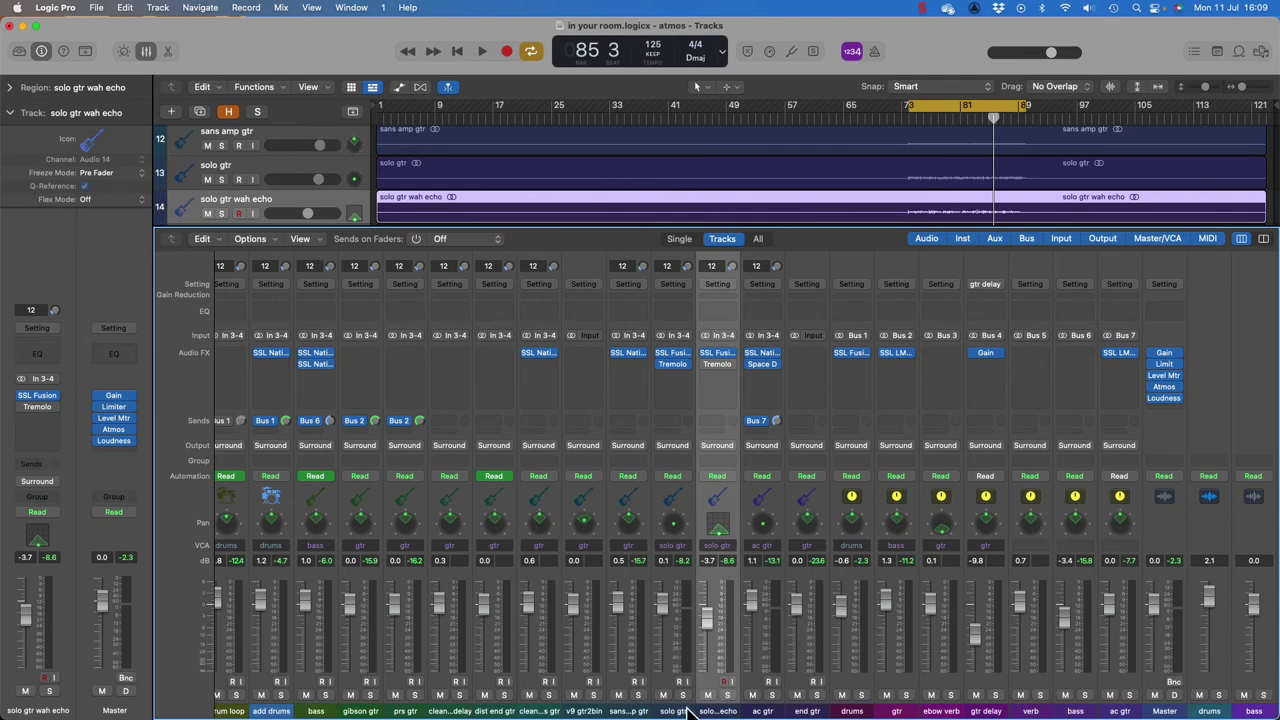
{"action": "key", "text": "space"}
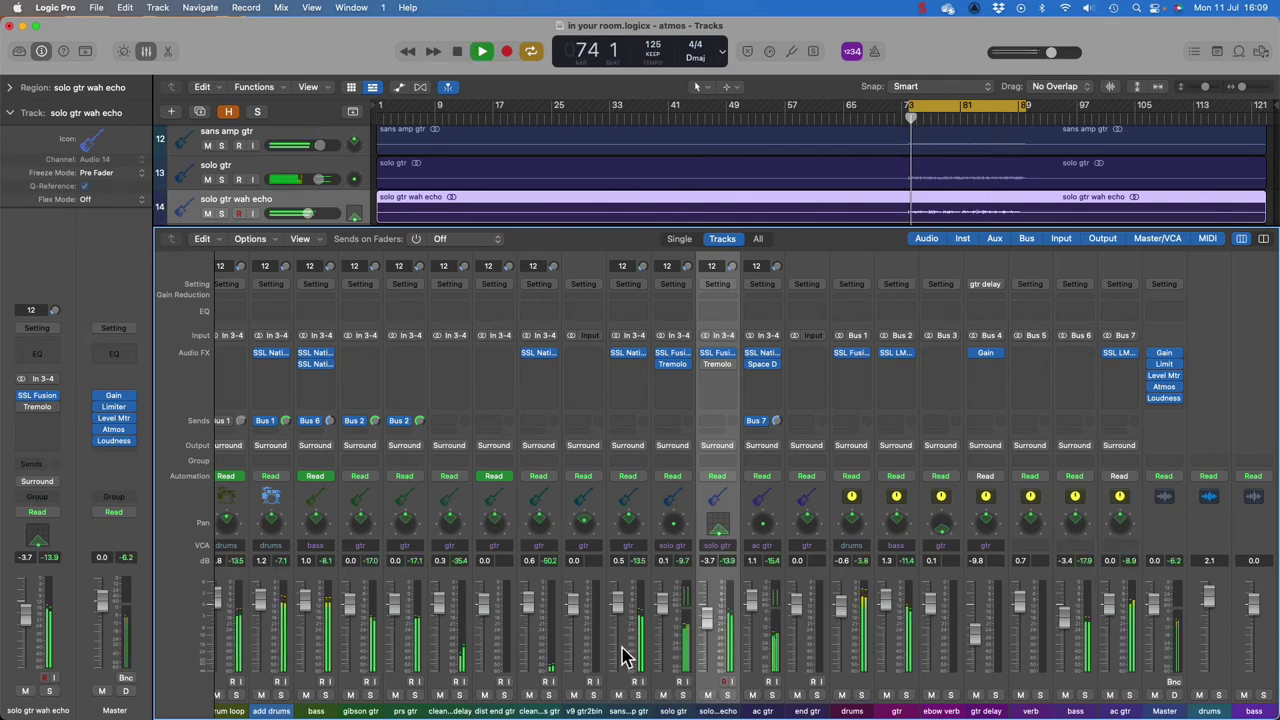
{"action": "left_click", "coordinate": [415, 695]}
{"action": "left_click", "coordinate": [415, 695]}
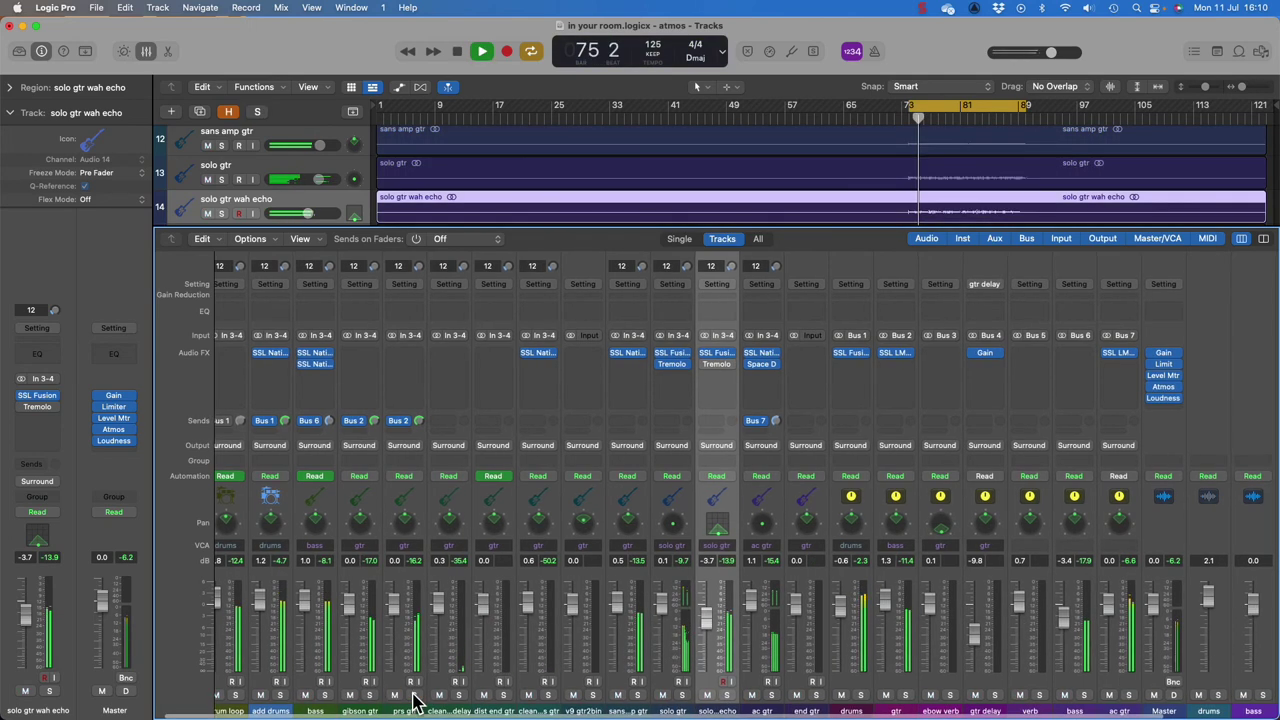
{"action": "left_click", "coordinate": [415, 695]}
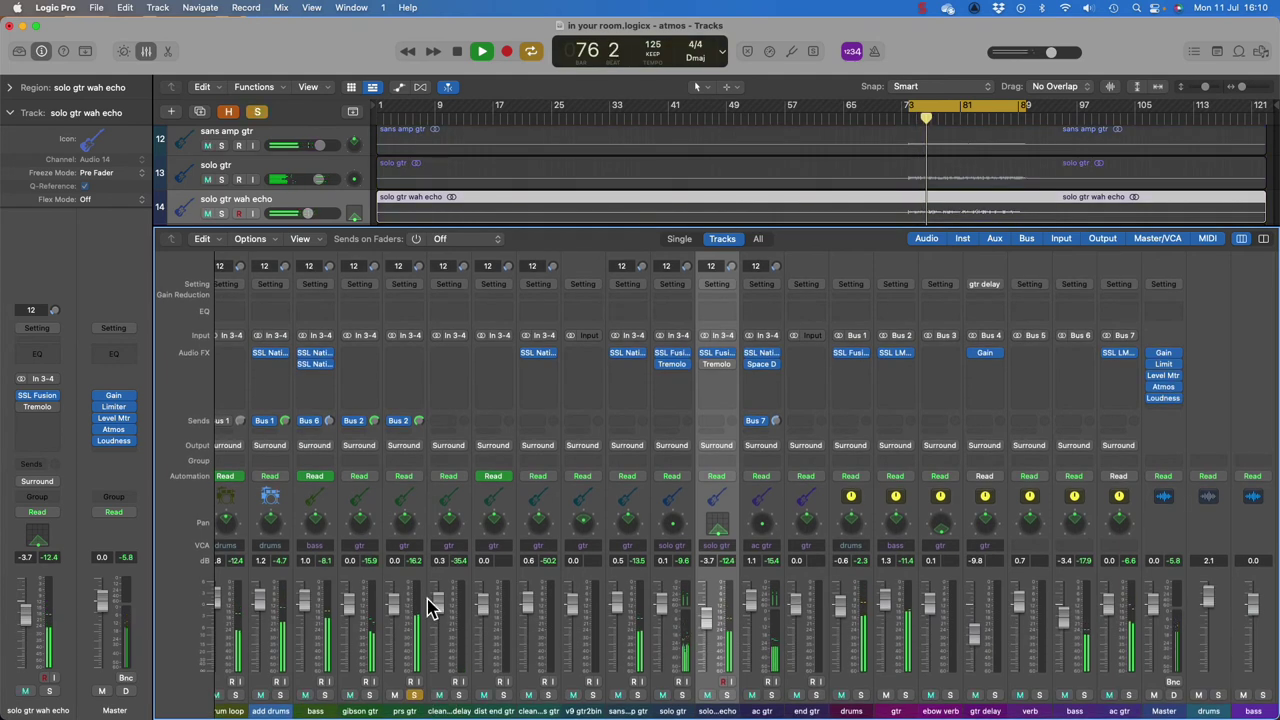
{"action": "key", "text": "space"}
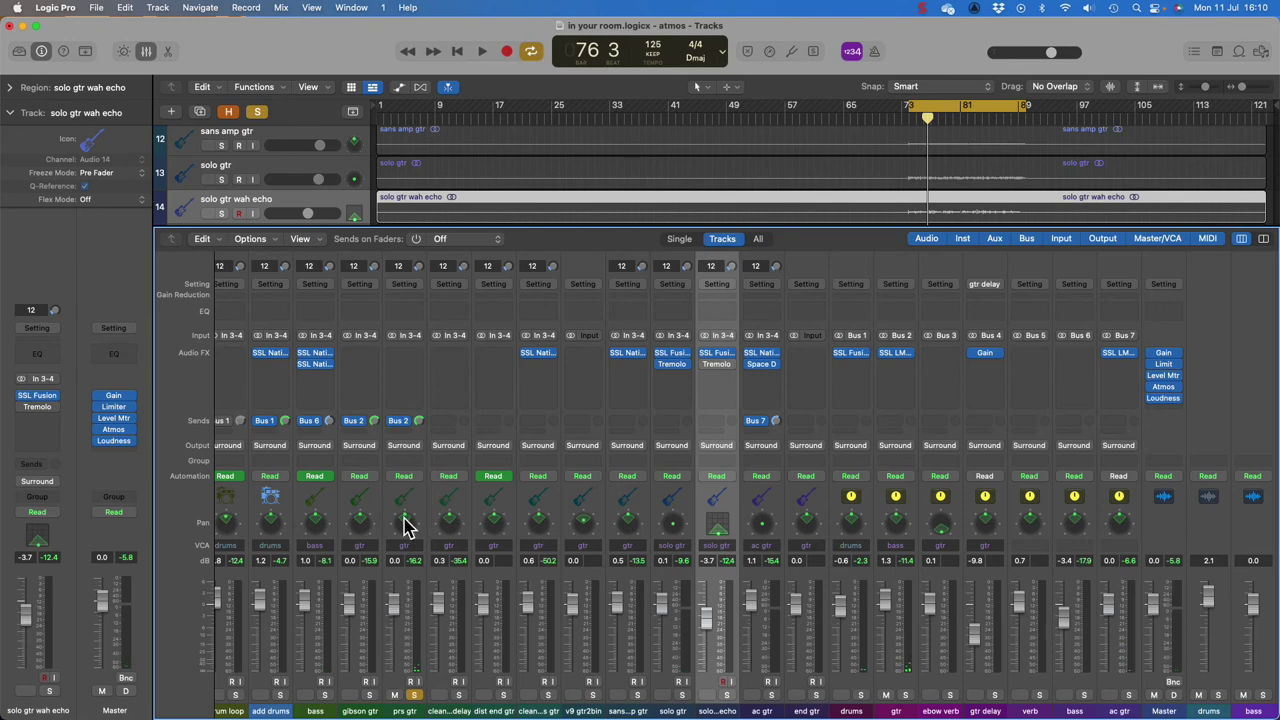
Step: In prs gtr's Surround Panner, pull the R node until Spread reads about +93°
{"action": "double_click", "coordinate": [406, 522]}
{"action": "left_click_drag", "start_coordinate": [610, 216], "coordinate": [803, 225]}
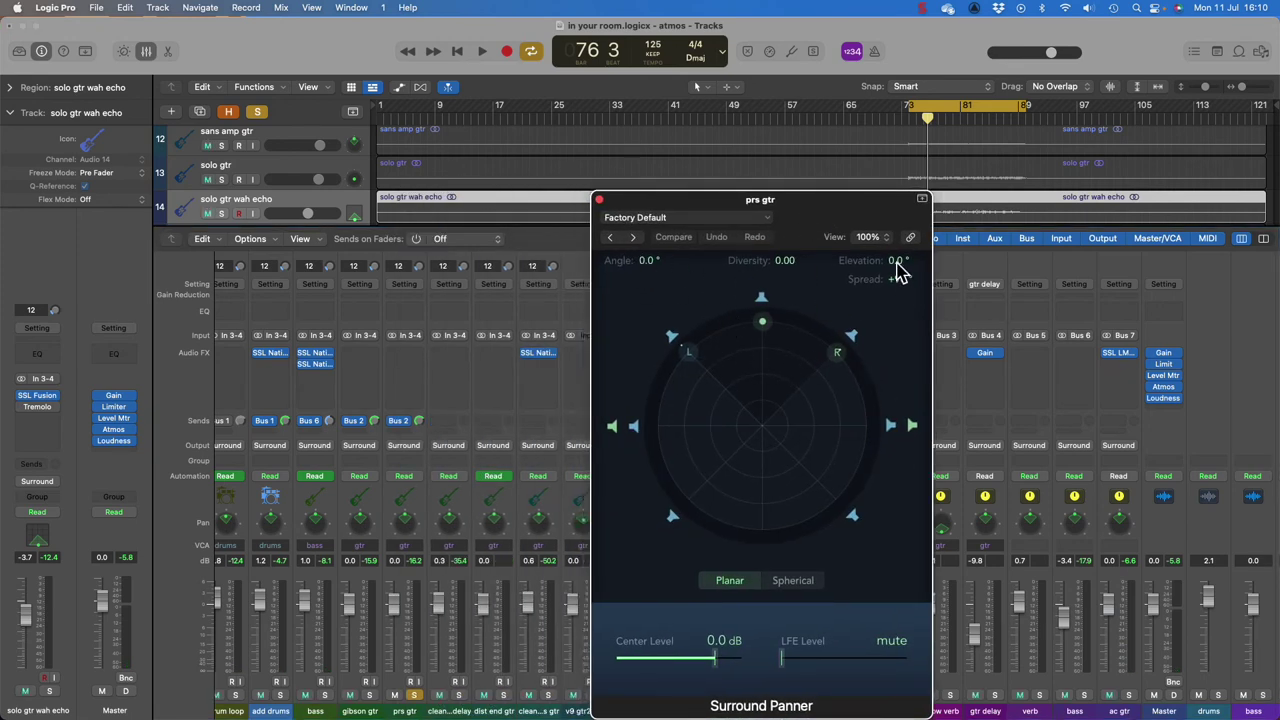
{"action": "left_click_drag", "start_coordinate": [837, 353], "coordinate": [820, 385]}
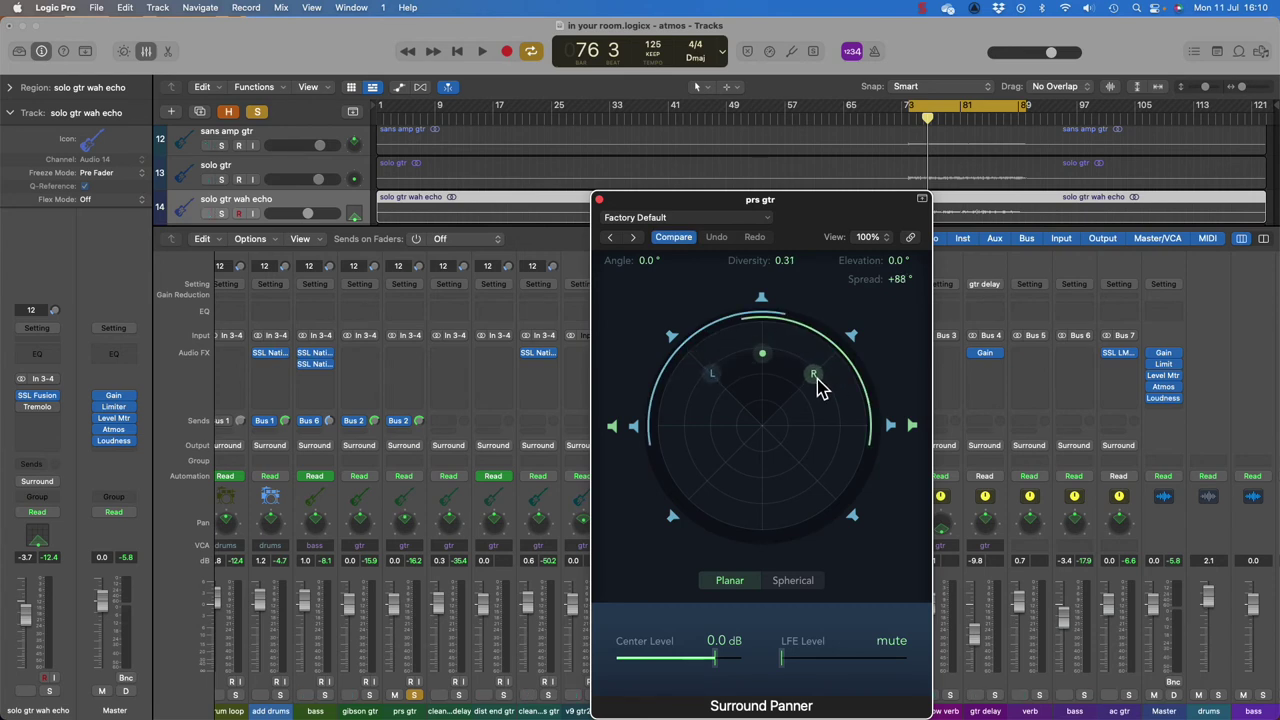
{"action": "key", "text": "space"}
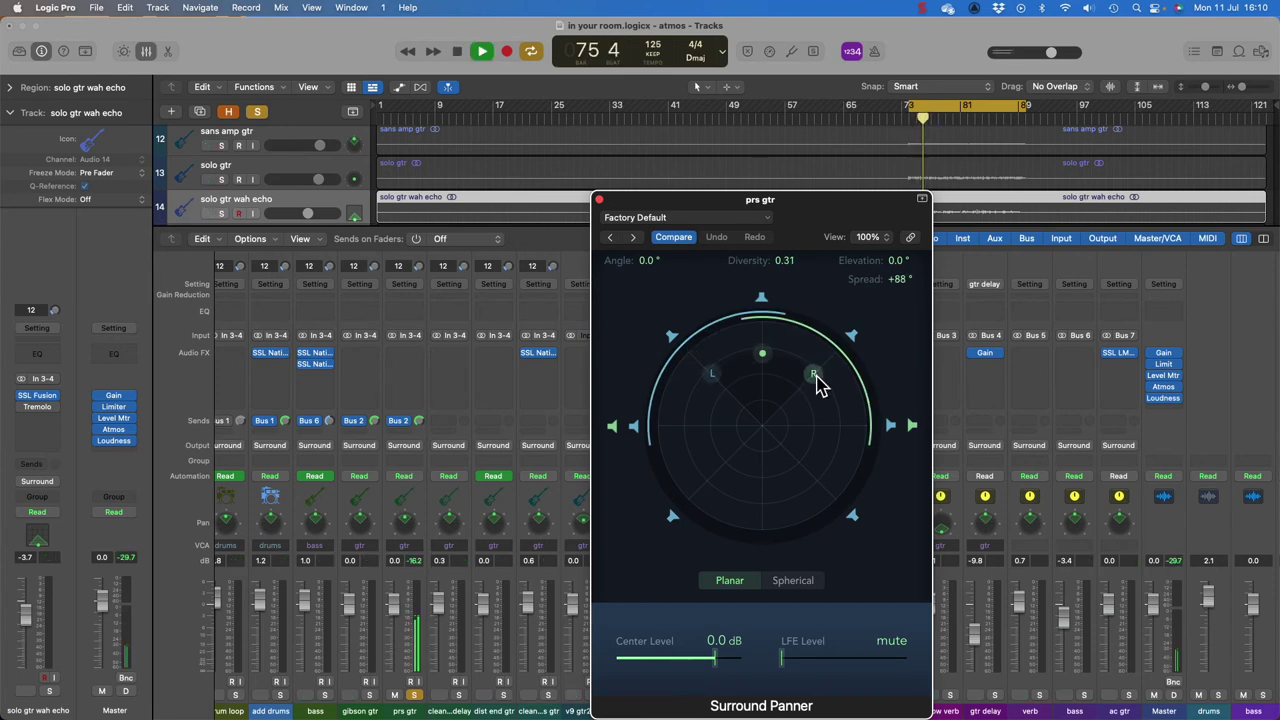
{"action": "mouse_move", "coordinate": [817, 376]}
{"action": "left_mouse_down"}
{"action": "mouse_move", "coordinate": [811, 464]}
{"action": "mouse_move", "coordinate": [823, 484]}
{"action": "mouse_move", "coordinate": [822, 371]}
{"action": "left_mouse_up"}
{"action": "key", "text": "space"}
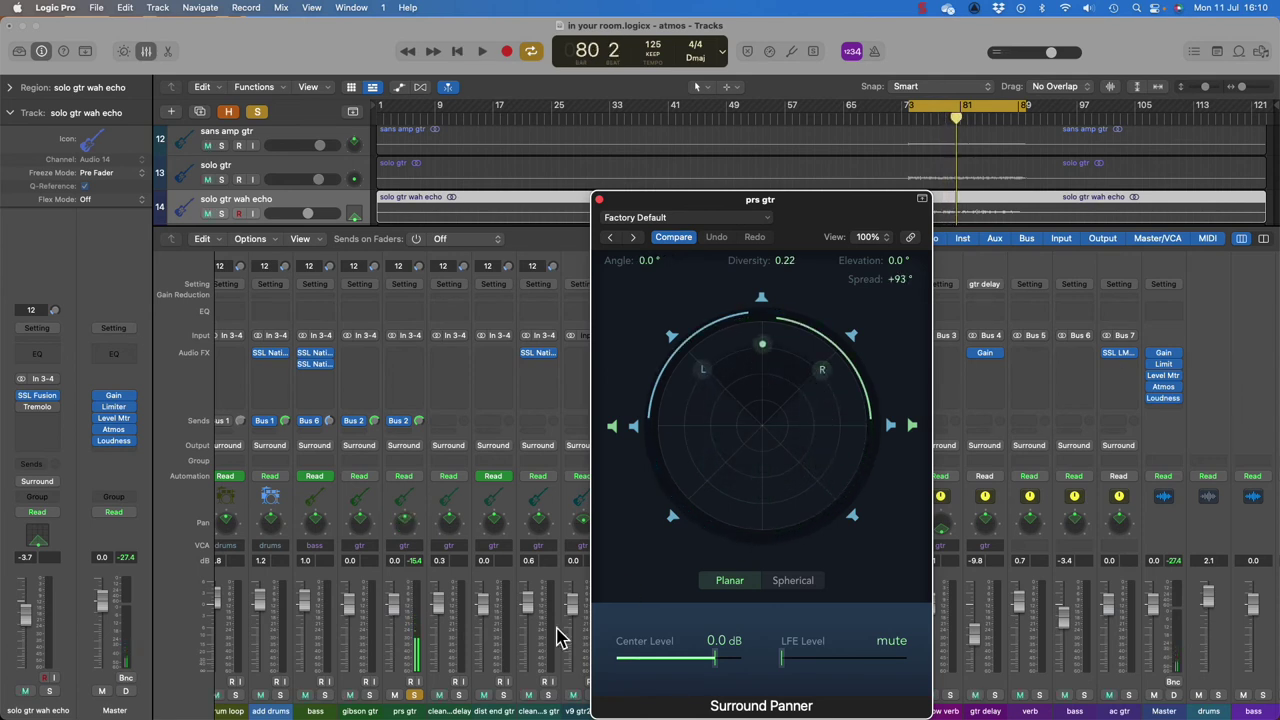
Step: In Latch mode, record prs gtr's pan swinging to -180° with -111° spread
{"action": "left_click", "coordinate": [416, 711]}
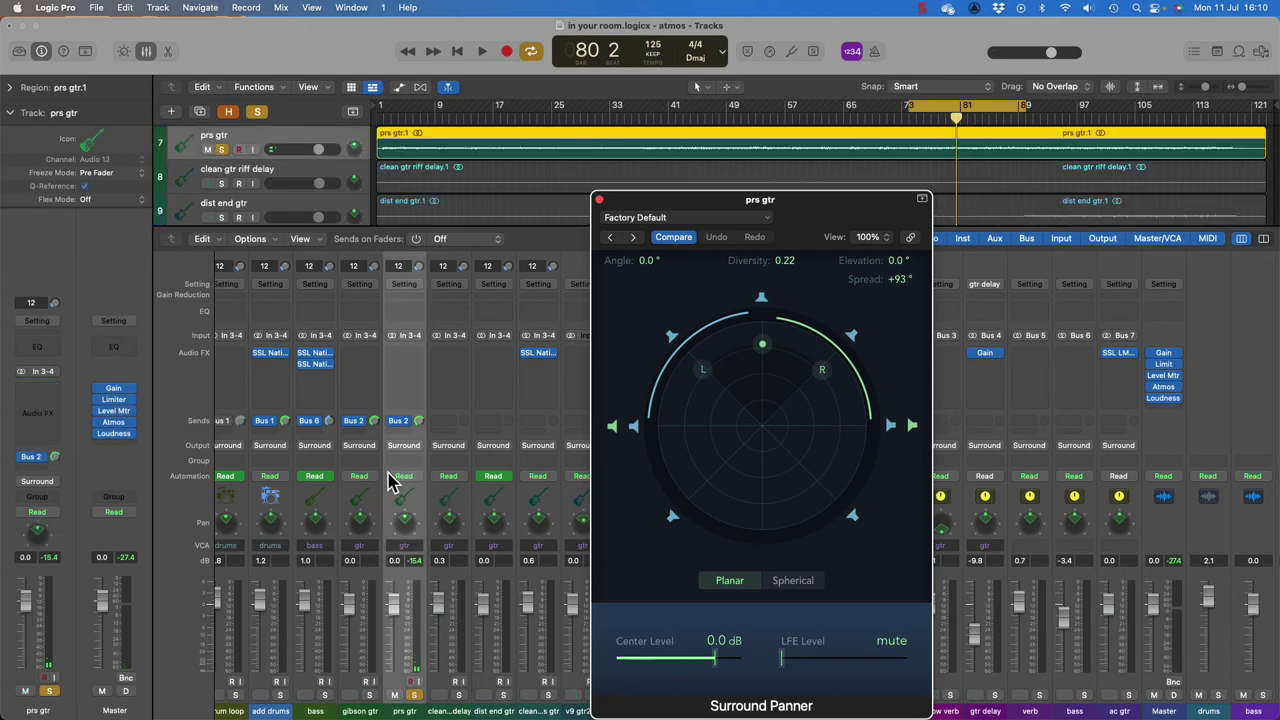
{"action": "left_click", "coordinate": [405, 483]}
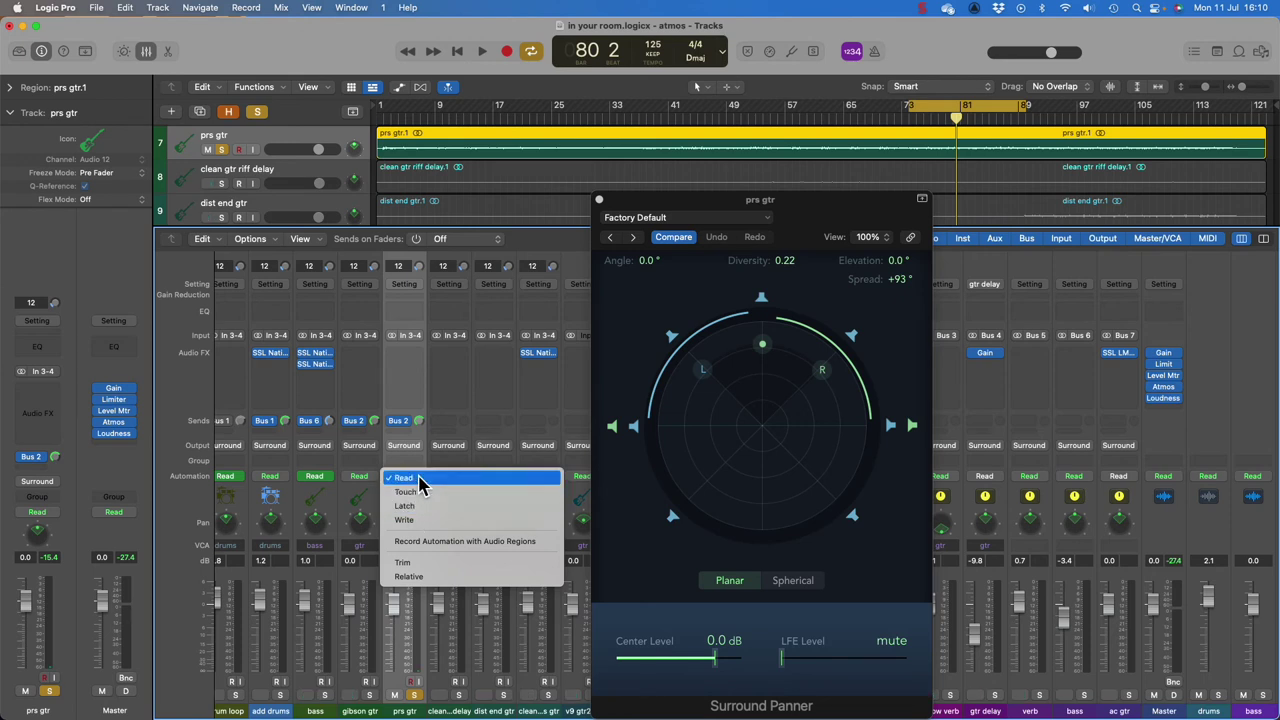
{"action": "left_click", "coordinate": [432, 507]}
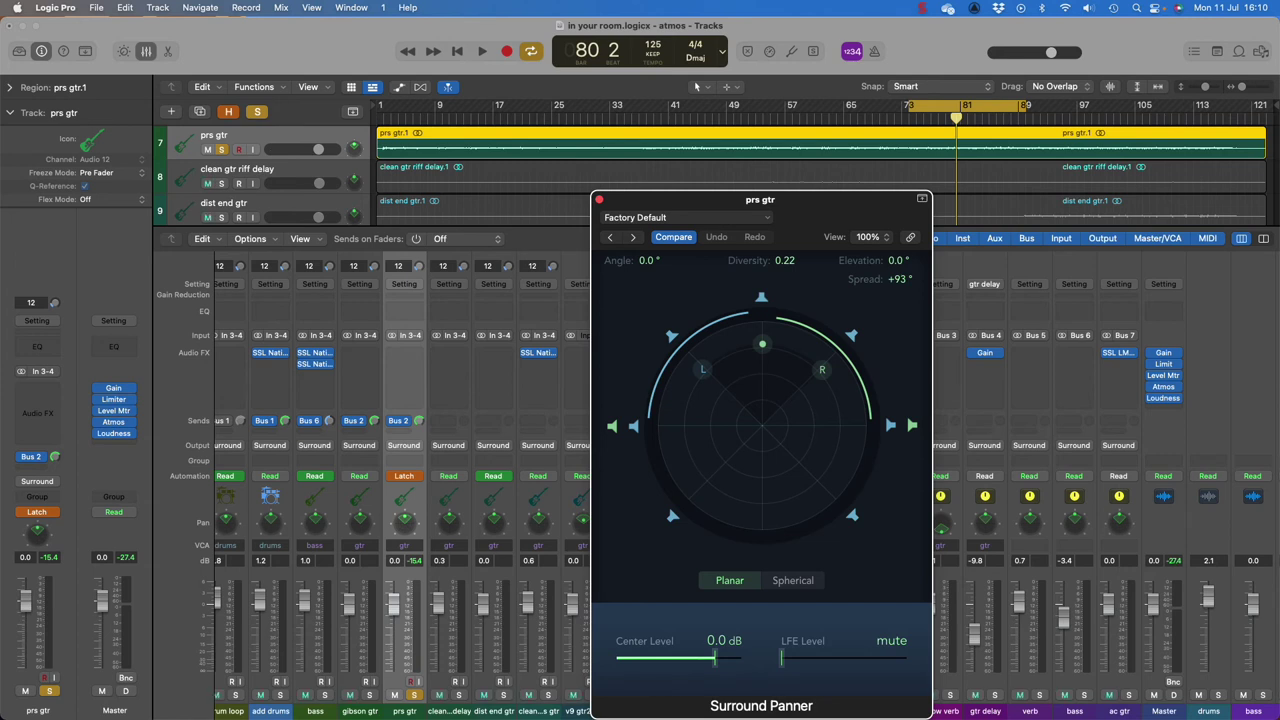
{"action": "key", "text": "space"}
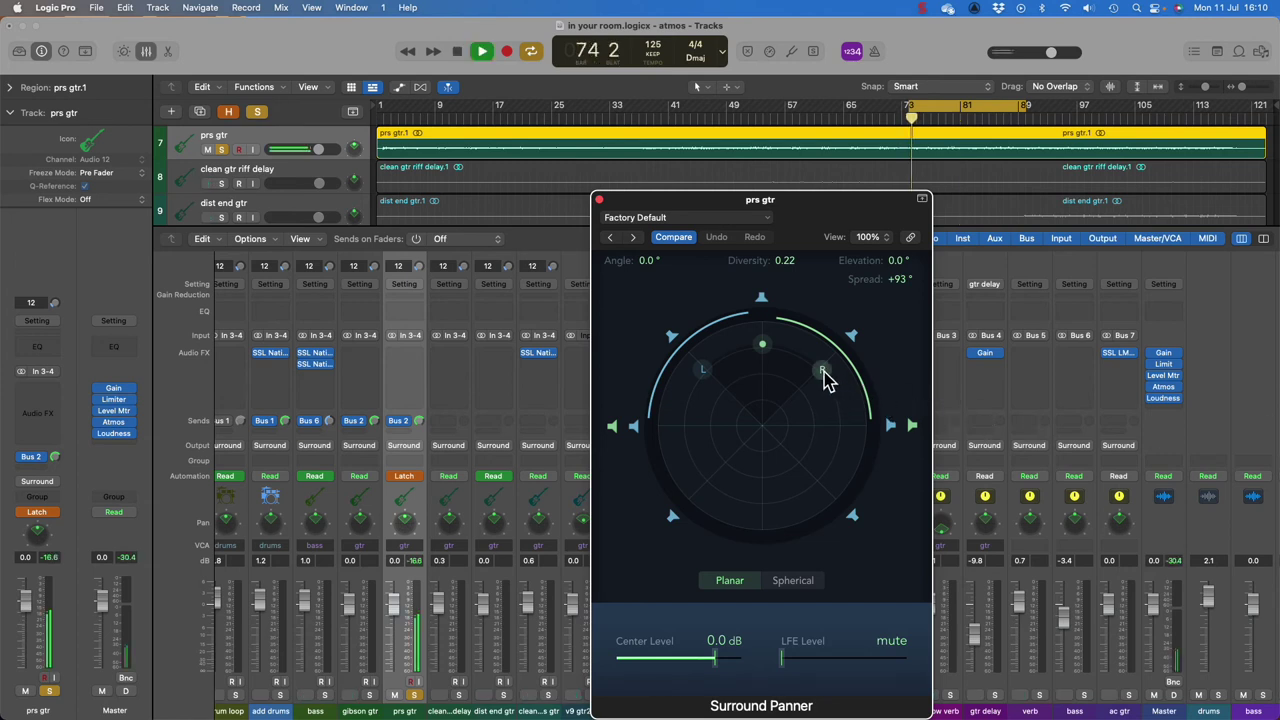
{"action": "left_click_drag", "start_coordinate": [825, 377], "coordinate": [825, 477]}
{"action": "key", "text": "space"}
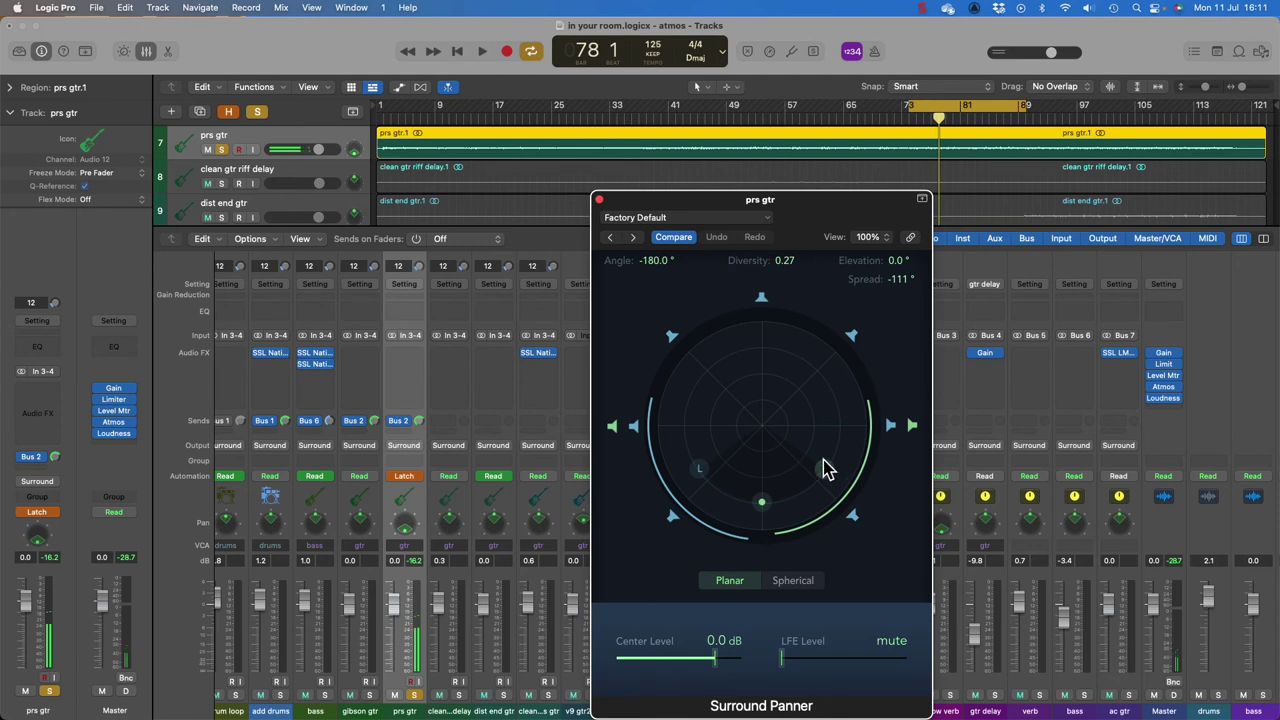
Step: Switch prs gtr automation back to Read and replay the recorded pan move
{"action": "left_click", "coordinate": [405, 478]}
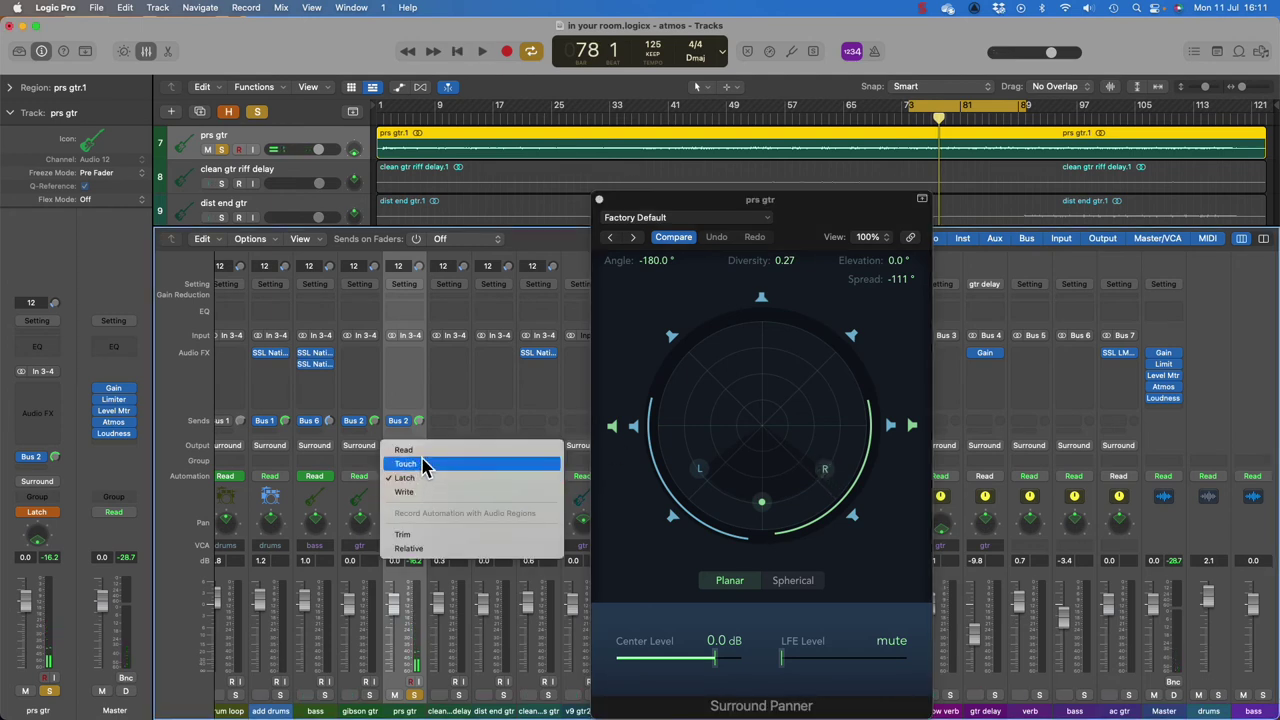
{"action": "left_click", "coordinate": [429, 460]}
{"action": "key", "text": "space"}
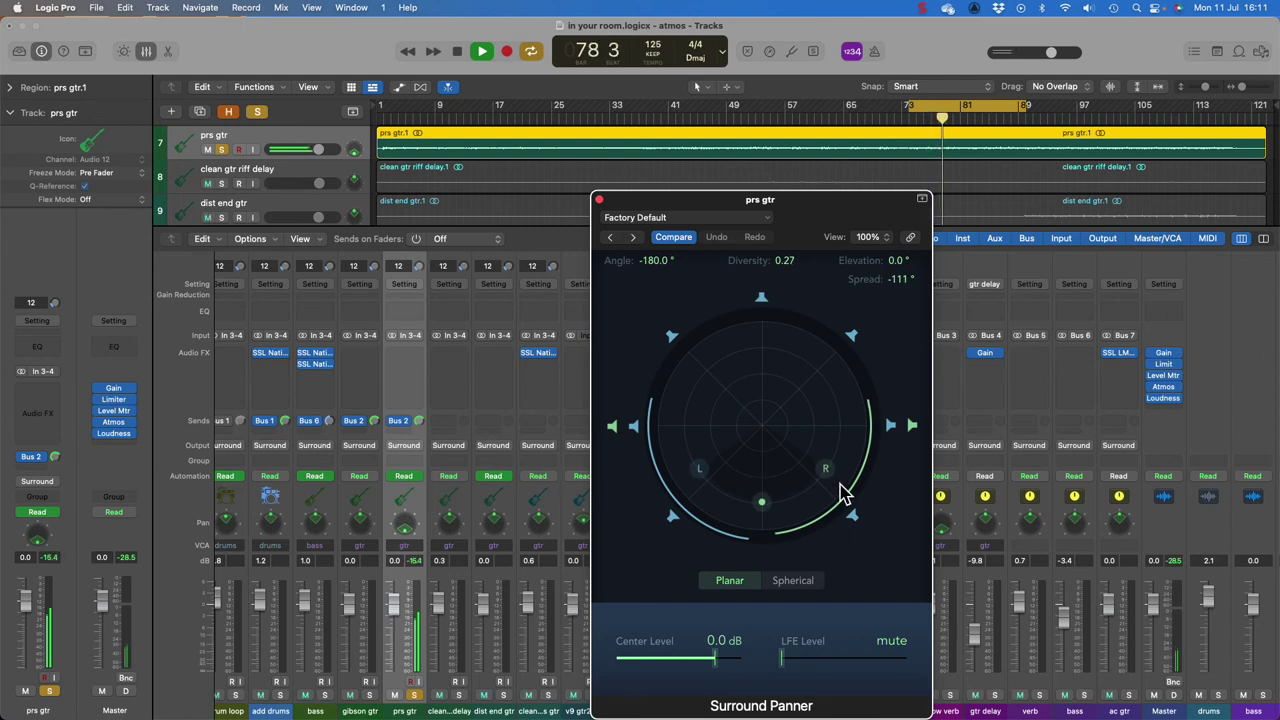
{"action": "key", "text": "space"}
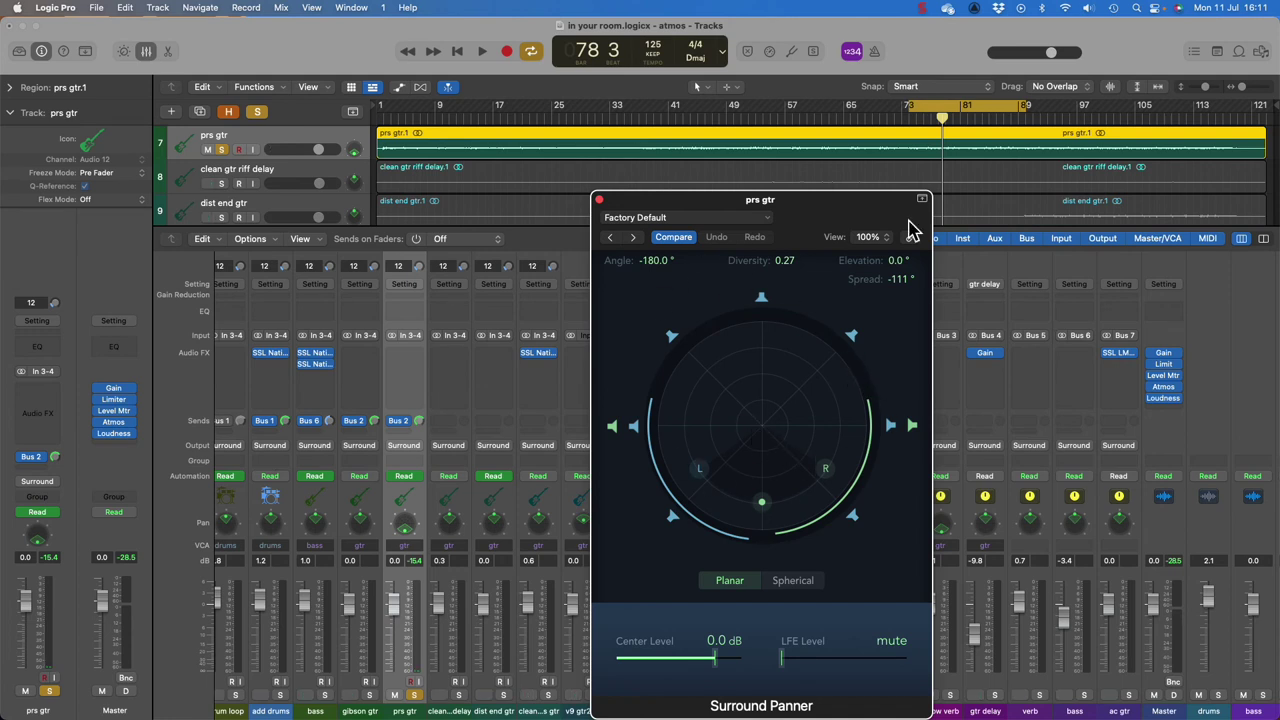
{"action": "left_click_drag", "start_coordinate": [800, 200], "coordinate": [1013, 162]}
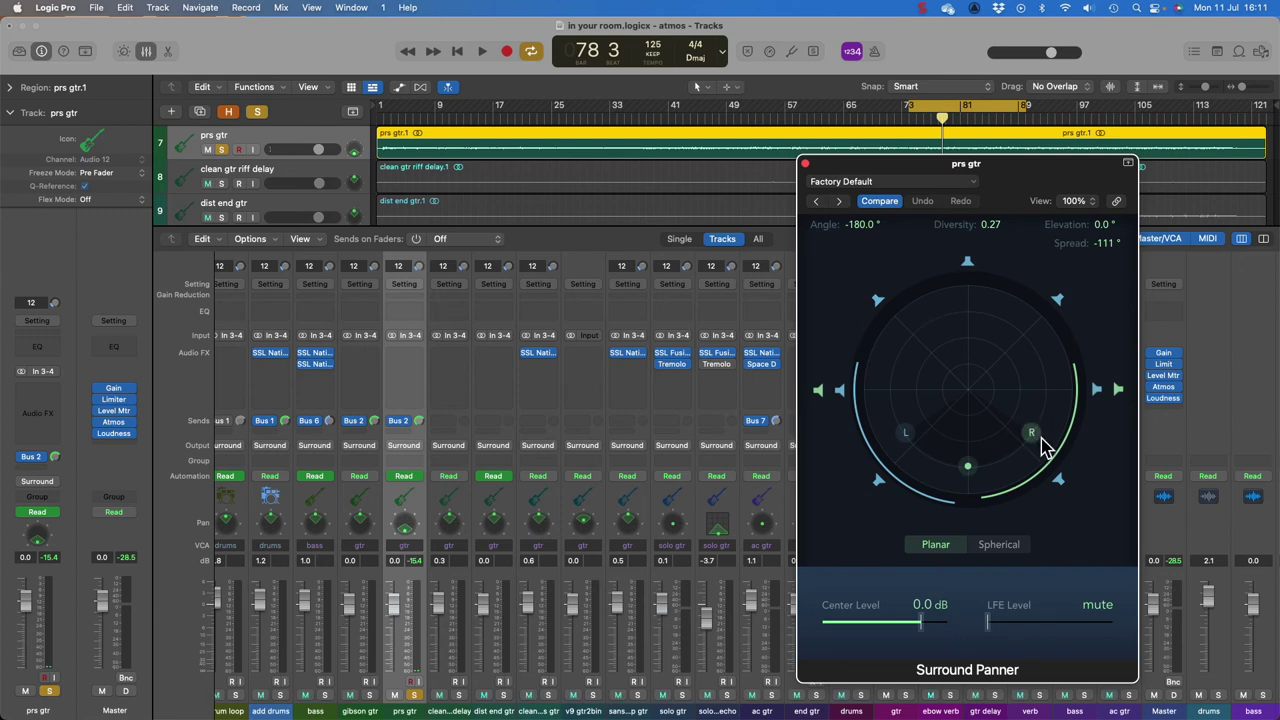
Step: Open solo gtr wah echo's 3D Object Panner, lower its elevation to about 0.35, and solo it
{"action": "double_click", "coordinate": [727, 532]}
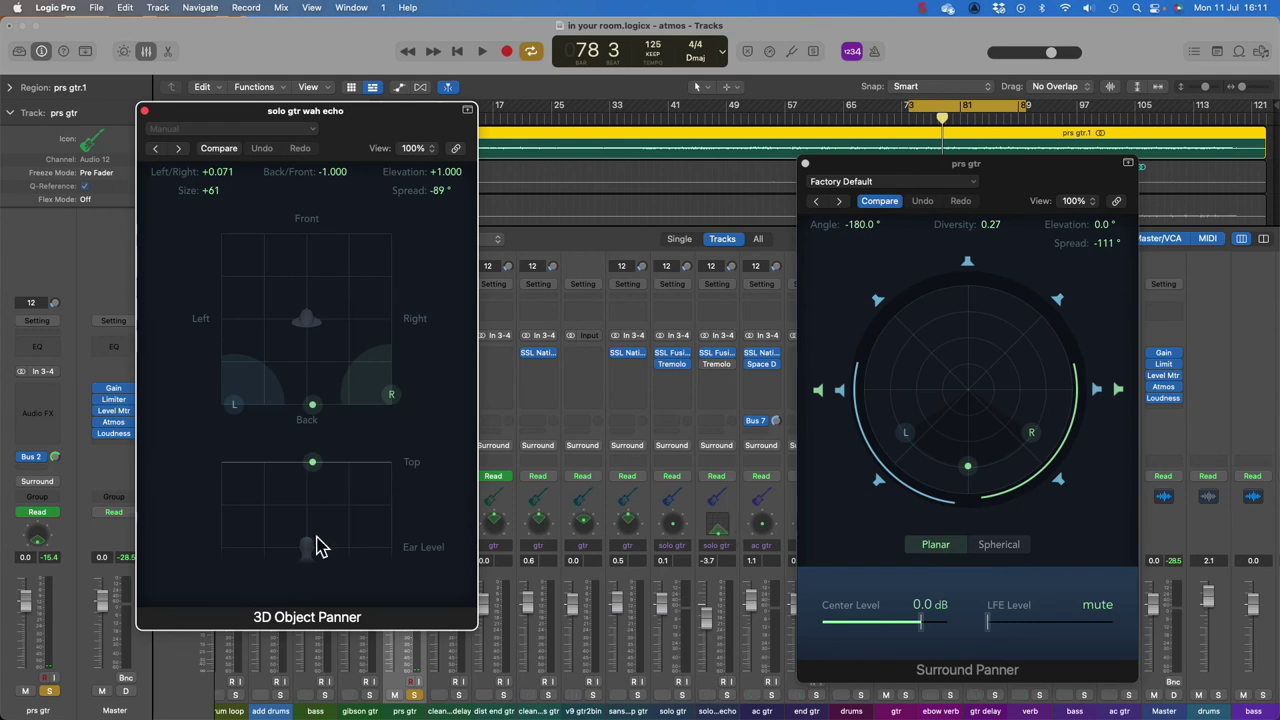
{"action": "left_click_drag", "start_coordinate": [312, 463], "coordinate": [310, 525]}
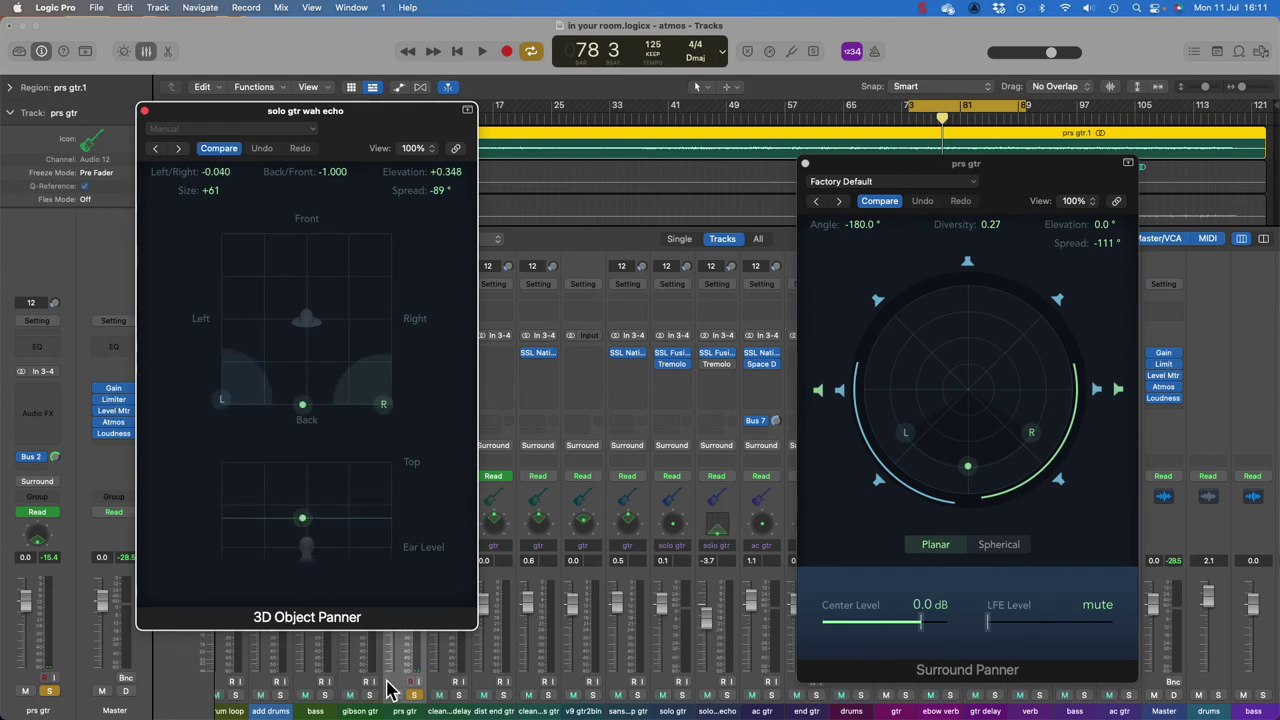
{"action": "left_click", "coordinate": [418, 702]}
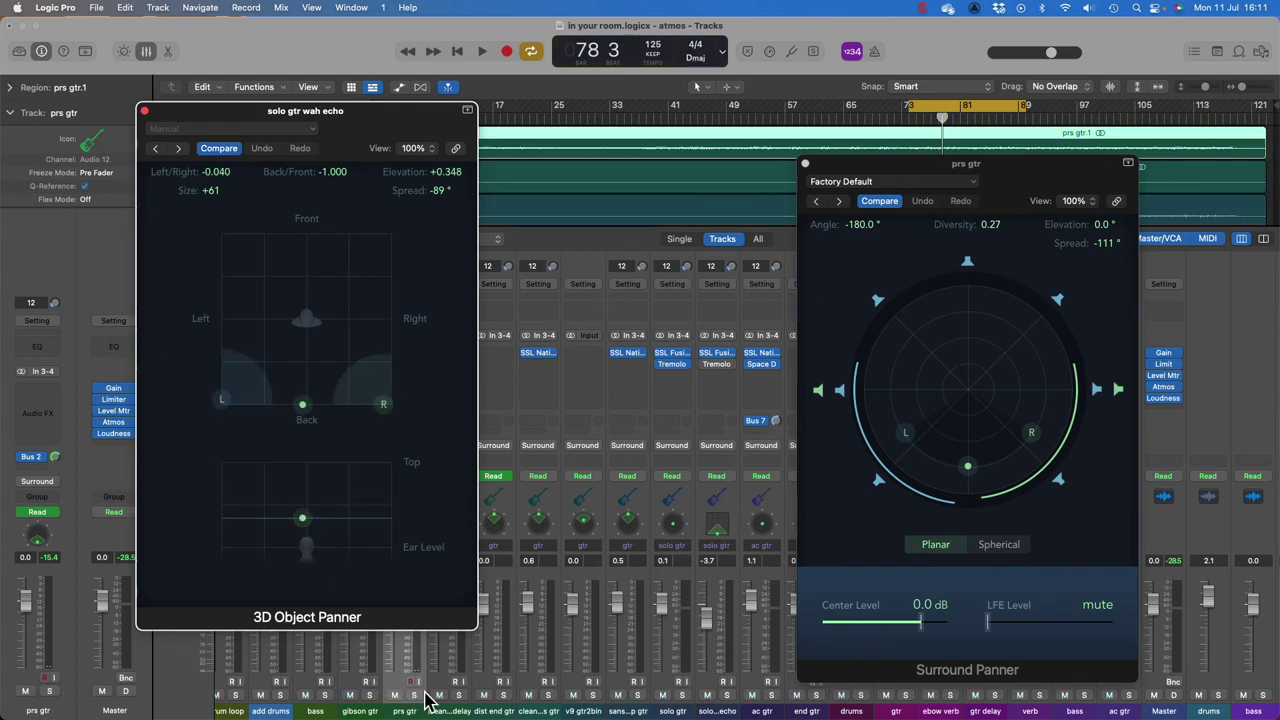
{"action": "left_click", "coordinate": [727, 695]}
{"action": "key", "text": "space"}
{"action": "left_click_drag", "start_coordinate": [302, 519], "coordinate": [308, 527]}
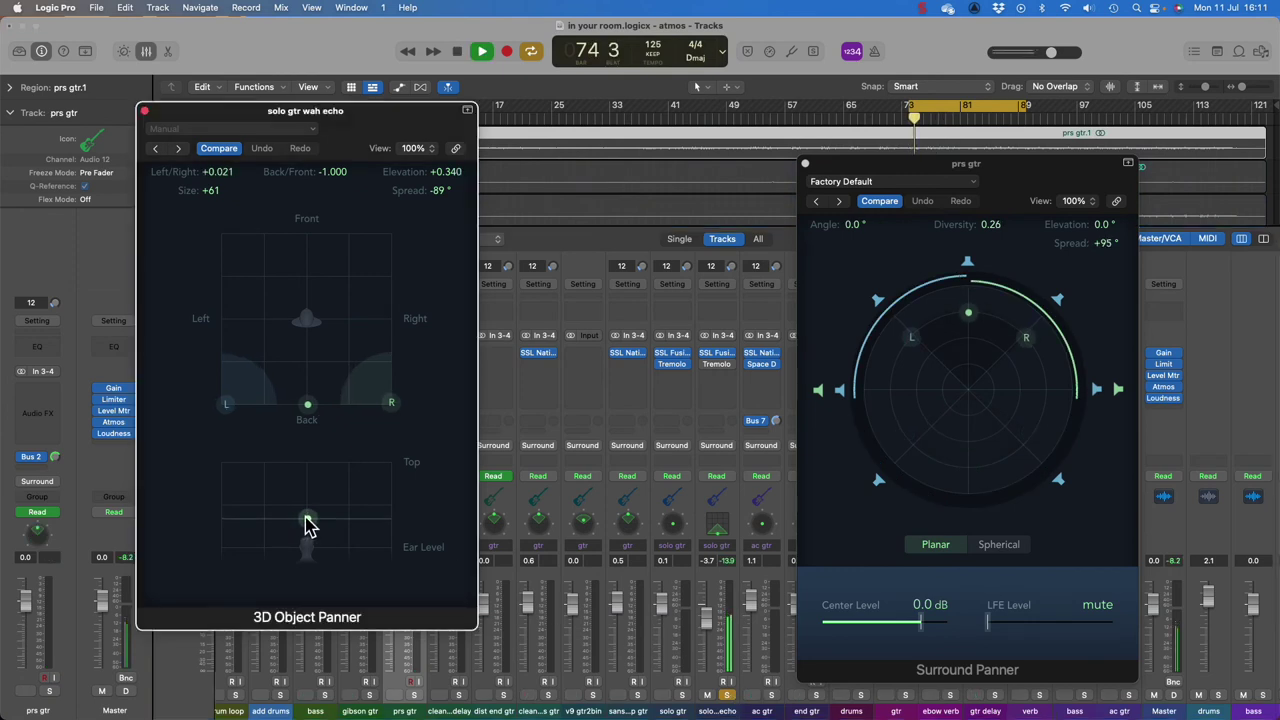
{"action": "key", "text": "space"}
Step: Record Latch automation raising the wah echo object to full elevation
{"action": "left_click", "coordinate": [716, 476]}
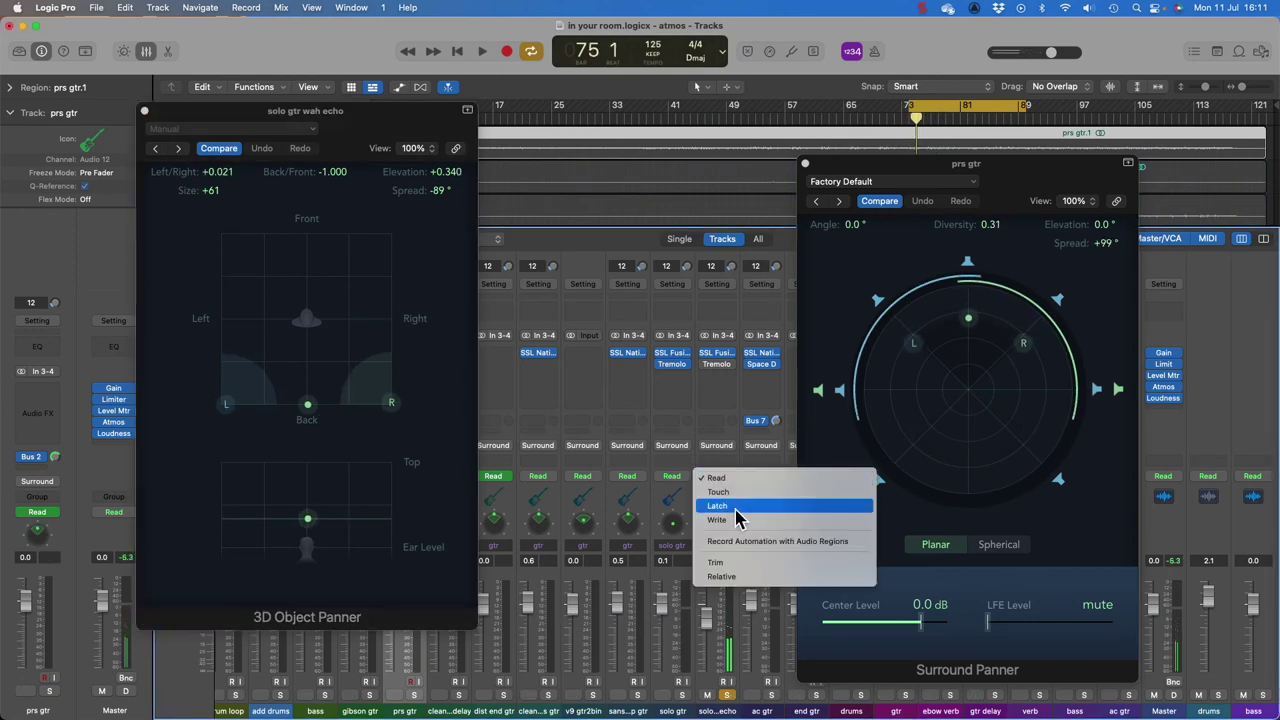
{"action": "left_click", "coordinate": [736, 510]}
{"action": "key", "text": "space"}
{"action": "left_click", "coordinate": [309, 528]}
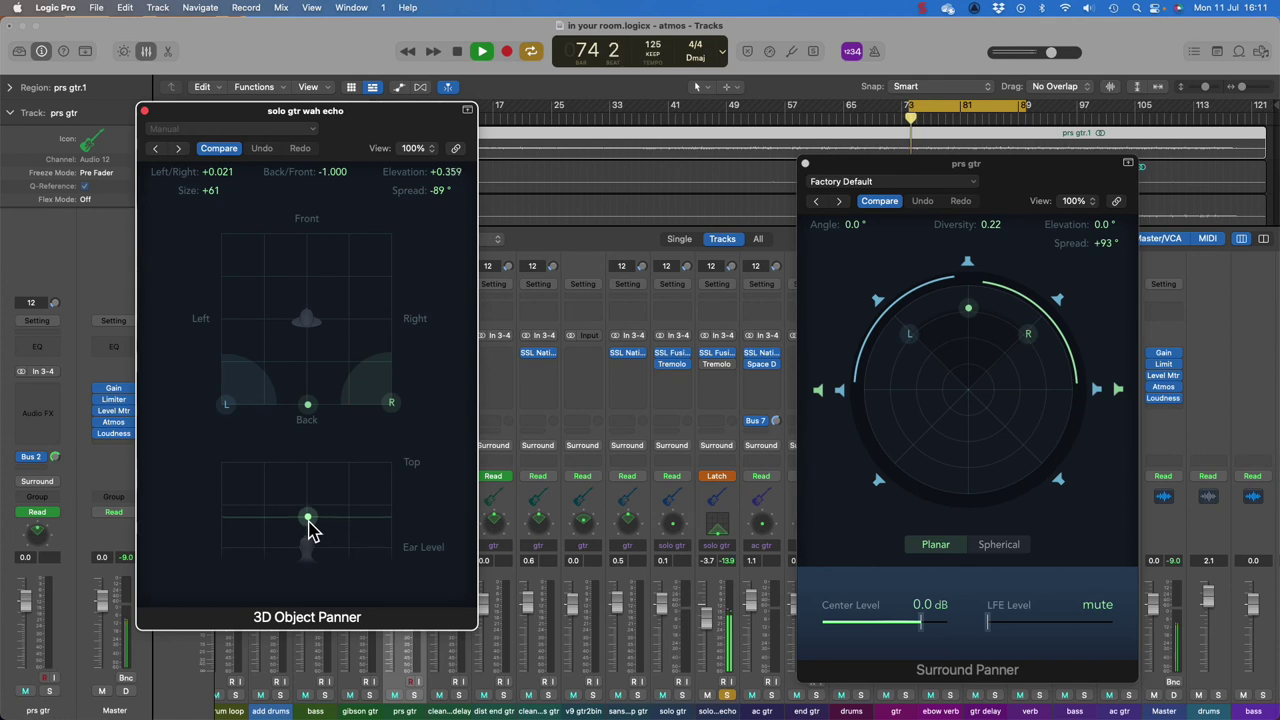
{"action": "left_click_drag", "start_coordinate": [309, 528], "coordinate": [302, 470]}
{"action": "key", "text": "space"}
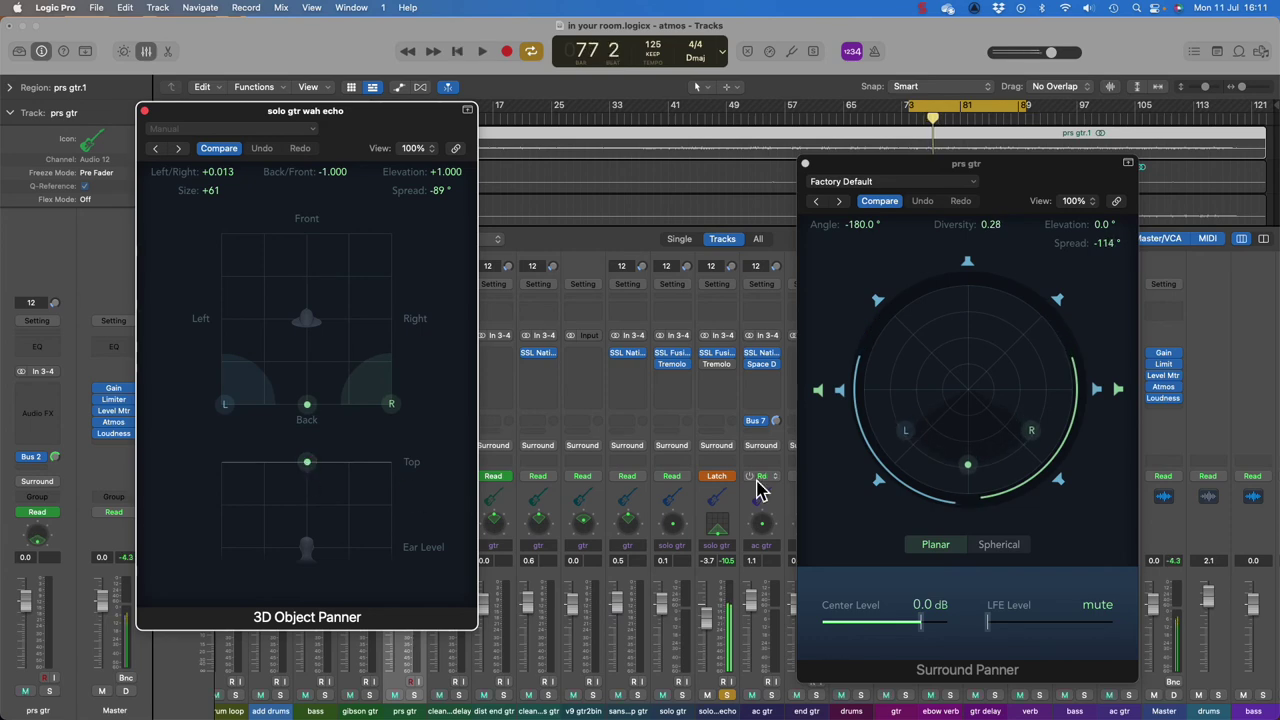
Step: Return the wah echo track to Read, replay it, and close the prs gtr Surround Panner
{"action": "left_click", "coordinate": [757, 490]}
{"action": "left_click", "coordinate": [748, 456]}
{"action": "key", "text": "space"}
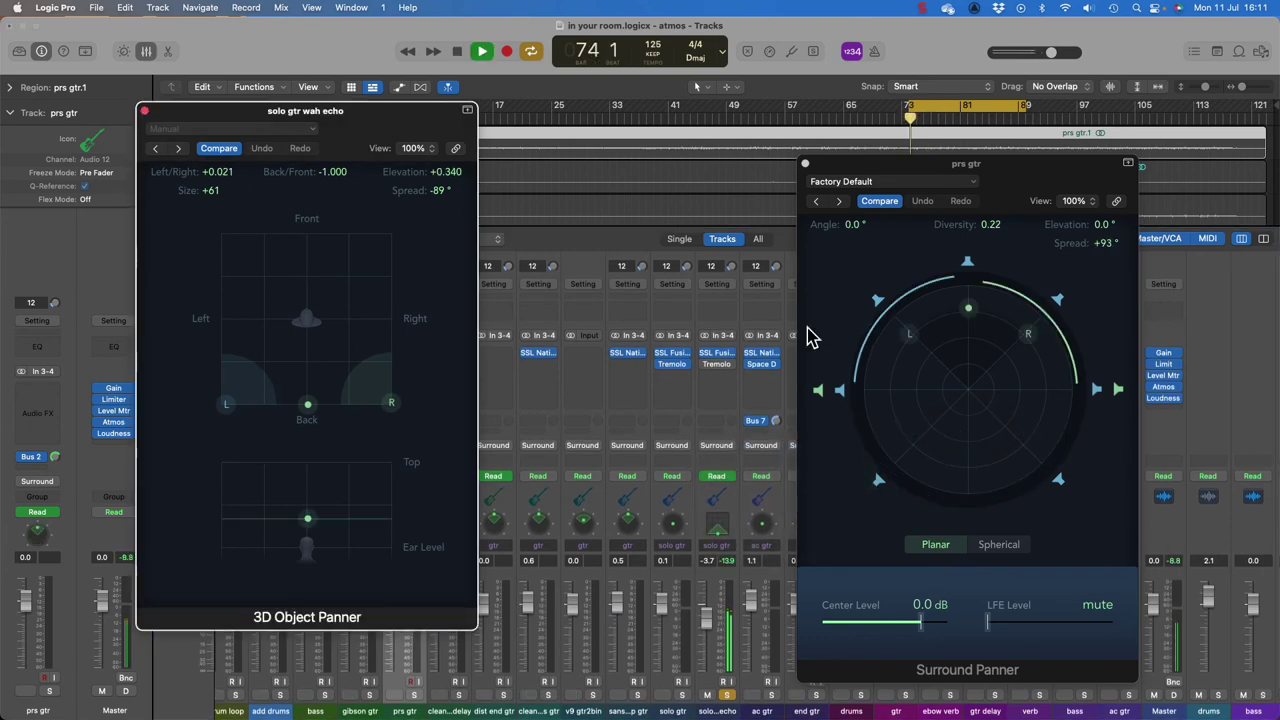
{"action": "left_click", "coordinate": [805, 163]}
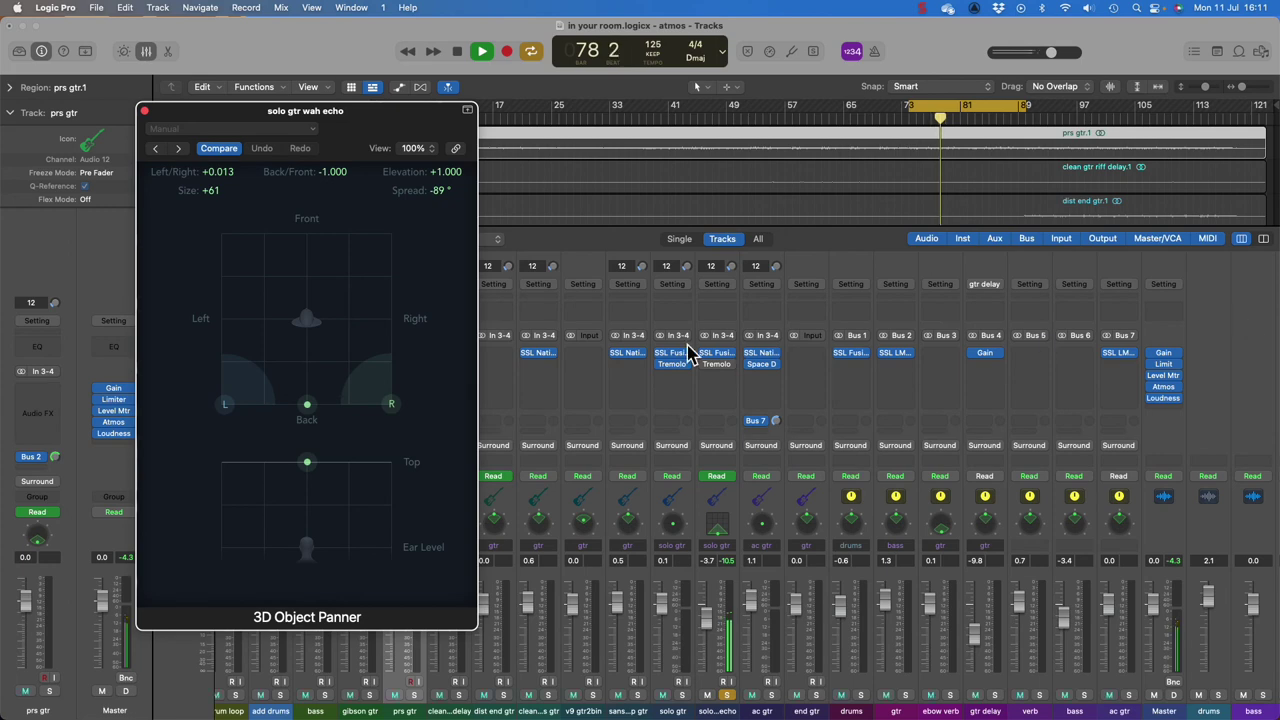
{"action": "key", "text": "space"}
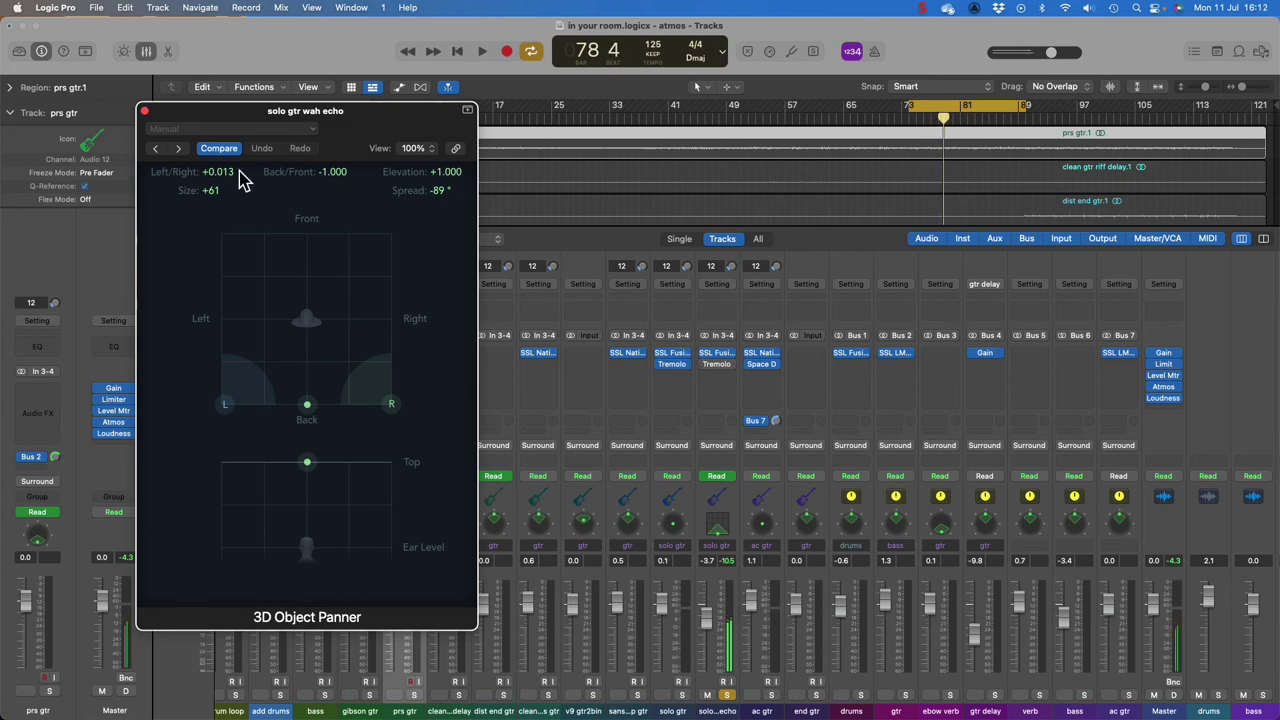
Step: Close the wah echo panner, hide the mixer, and set the cycle from bar 9 to the end
{"action": "left_click", "coordinate": [145, 111]}
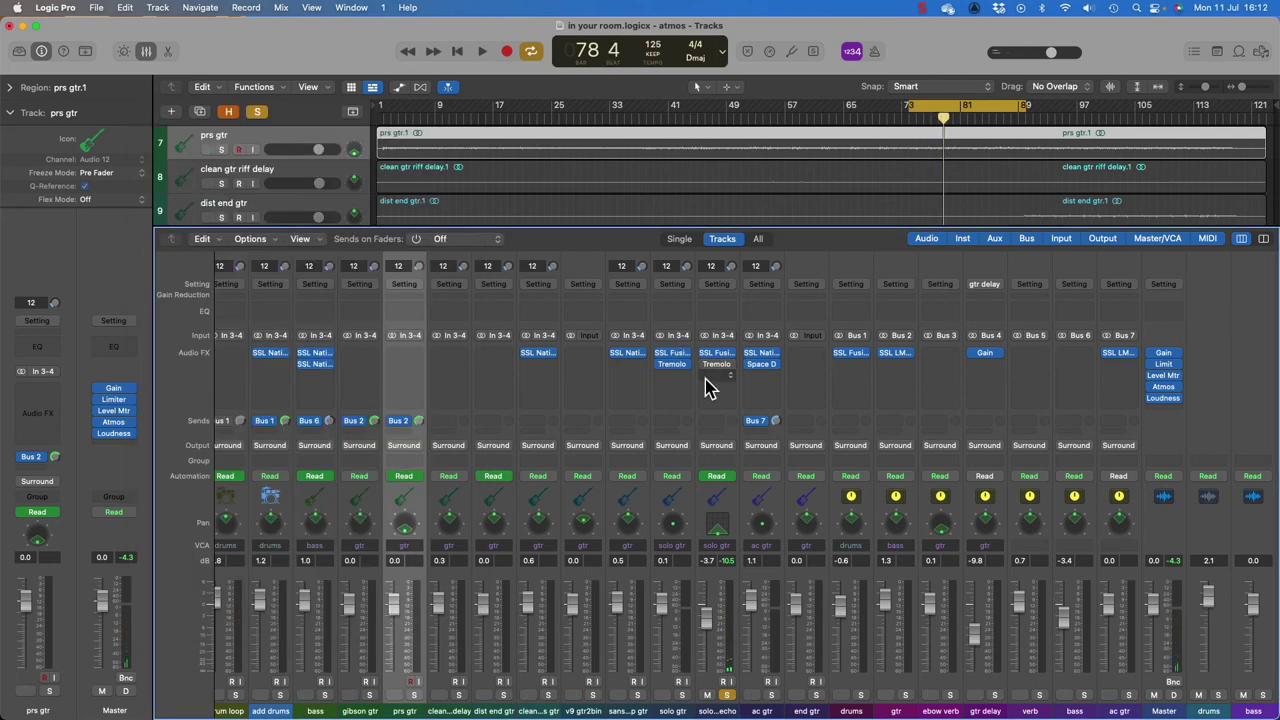
{"action": "key", "text": "x"}
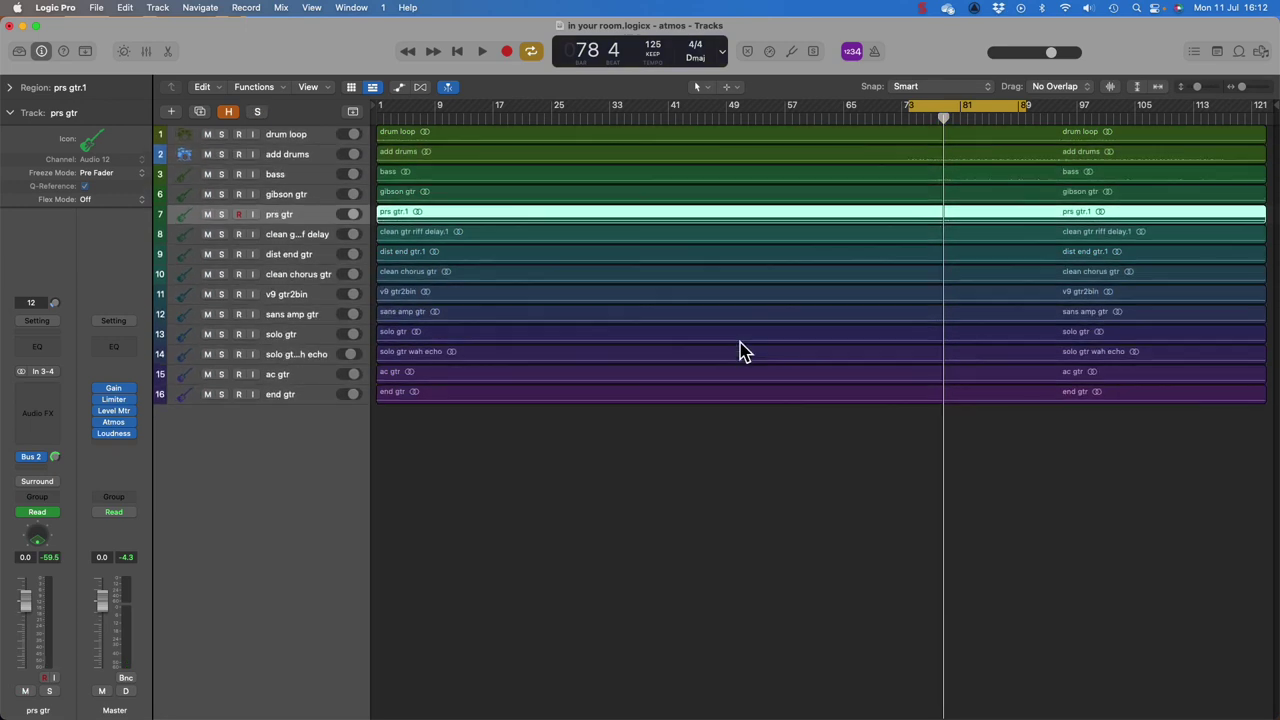
{"action": "left_click", "coordinate": [968, 112]}
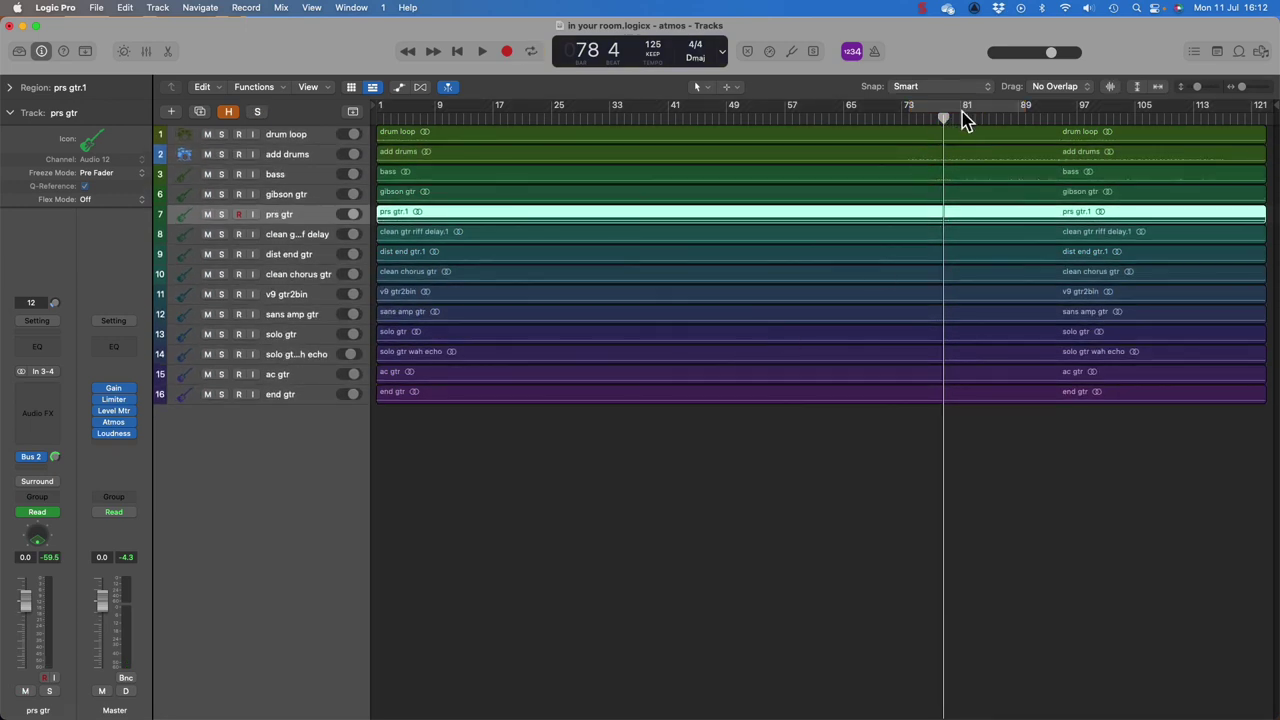
{"action": "left_click_drag", "start_coordinate": [415, 118], "coordinate": [1240, 194]}
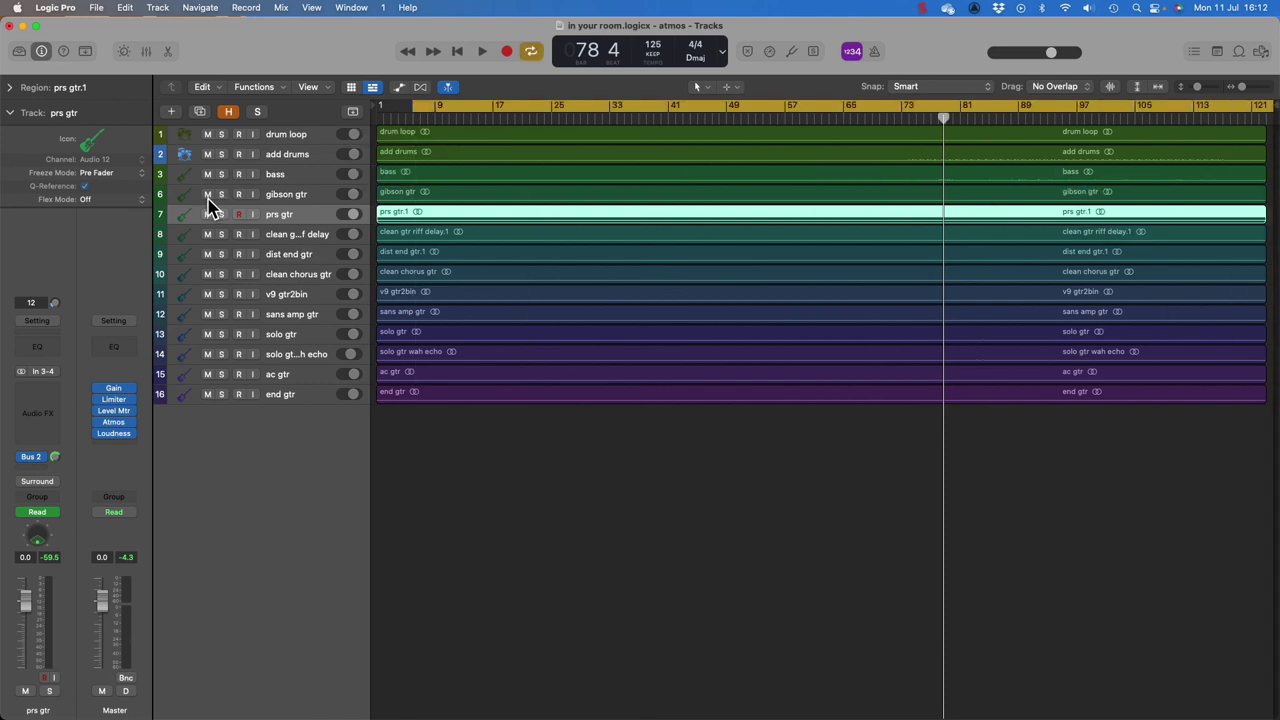
Step: Mute tracks 6–16, reopen the mixer, and solo the drum loop
{"action": "left_click_drag", "start_coordinate": [208, 198], "coordinate": [222, 444]}
{"action": "left_click", "coordinate": [310, 141]}
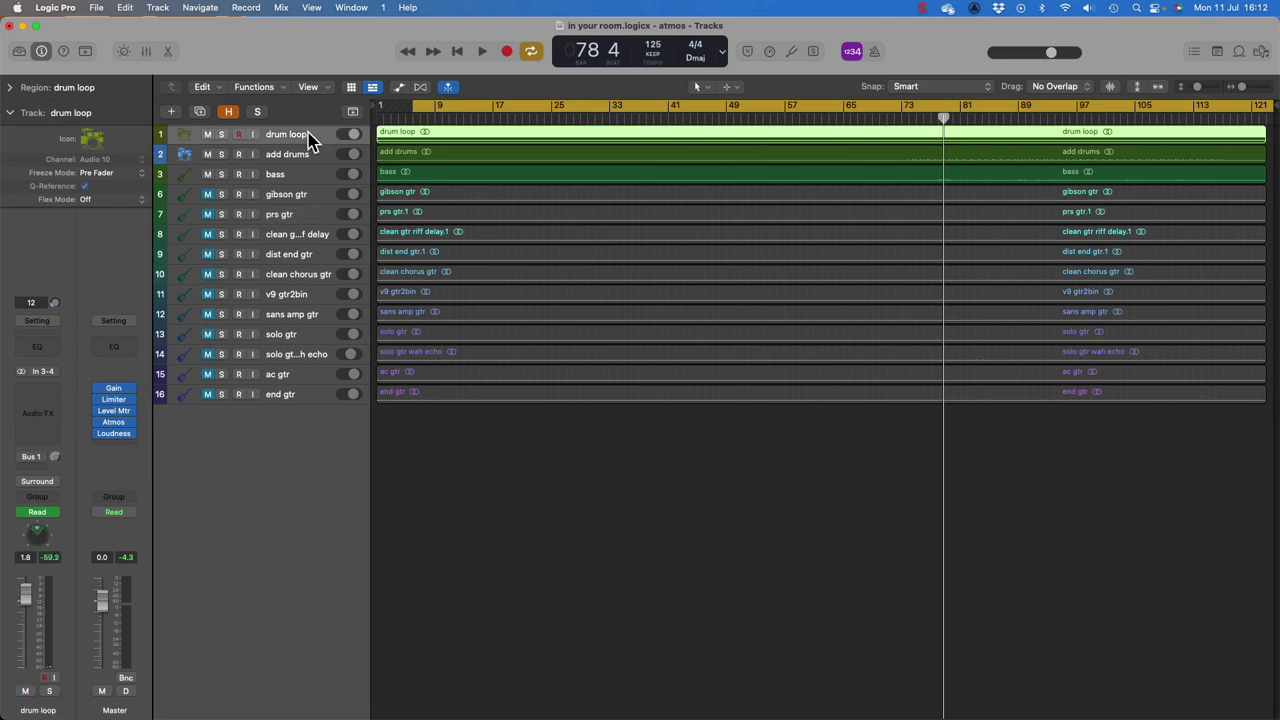
{"action": "key", "text": "x"}
{"action": "key", "text": "space"}
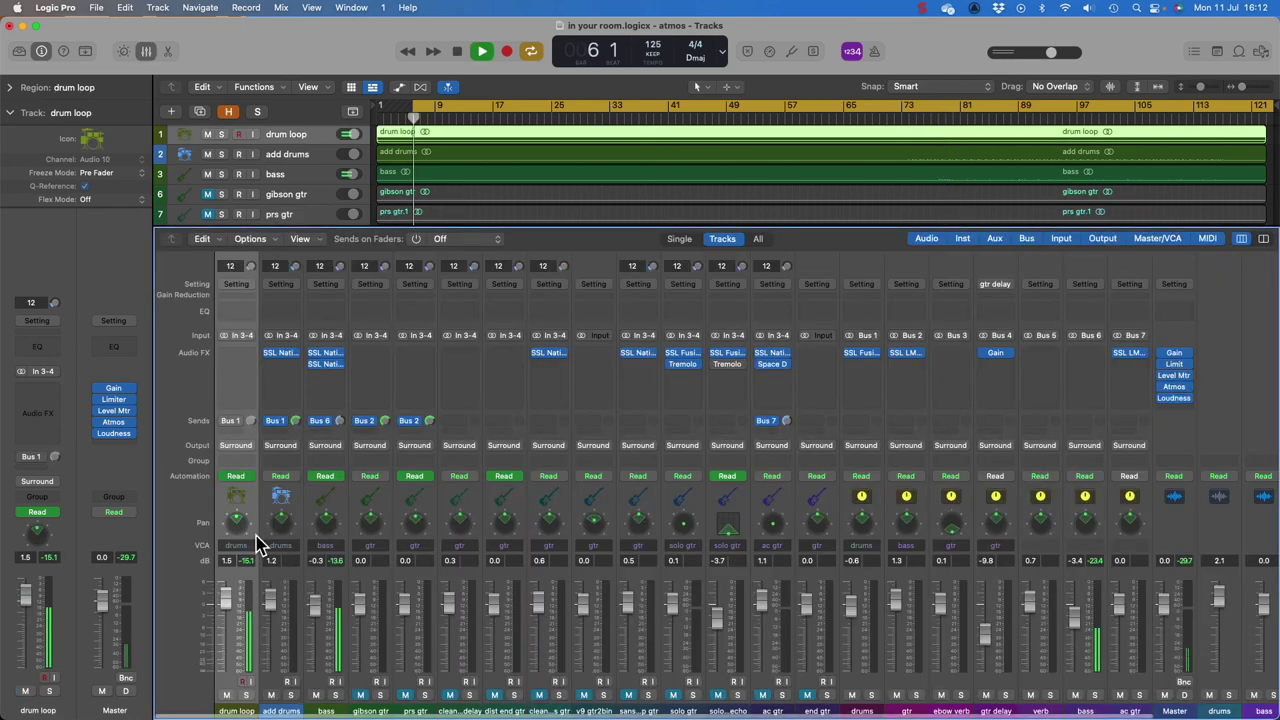
{"action": "left_click", "coordinate": [246, 694]}
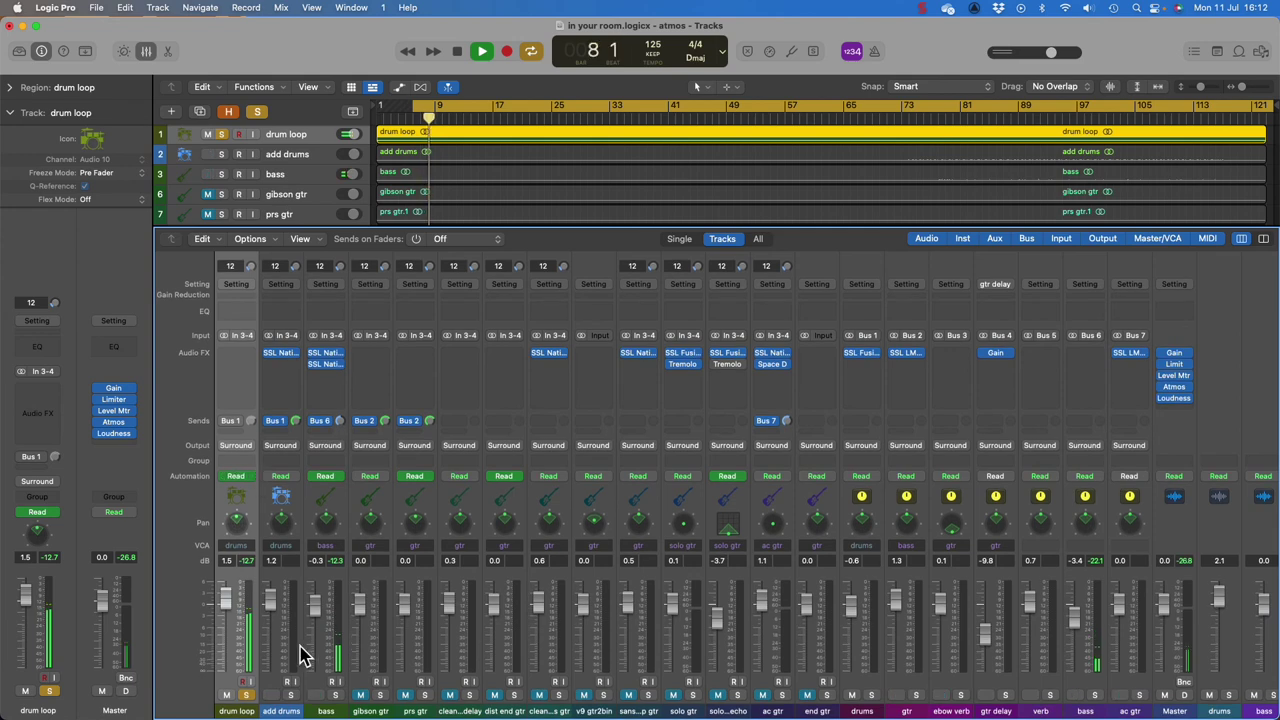
{"action": "key", "text": "space"}
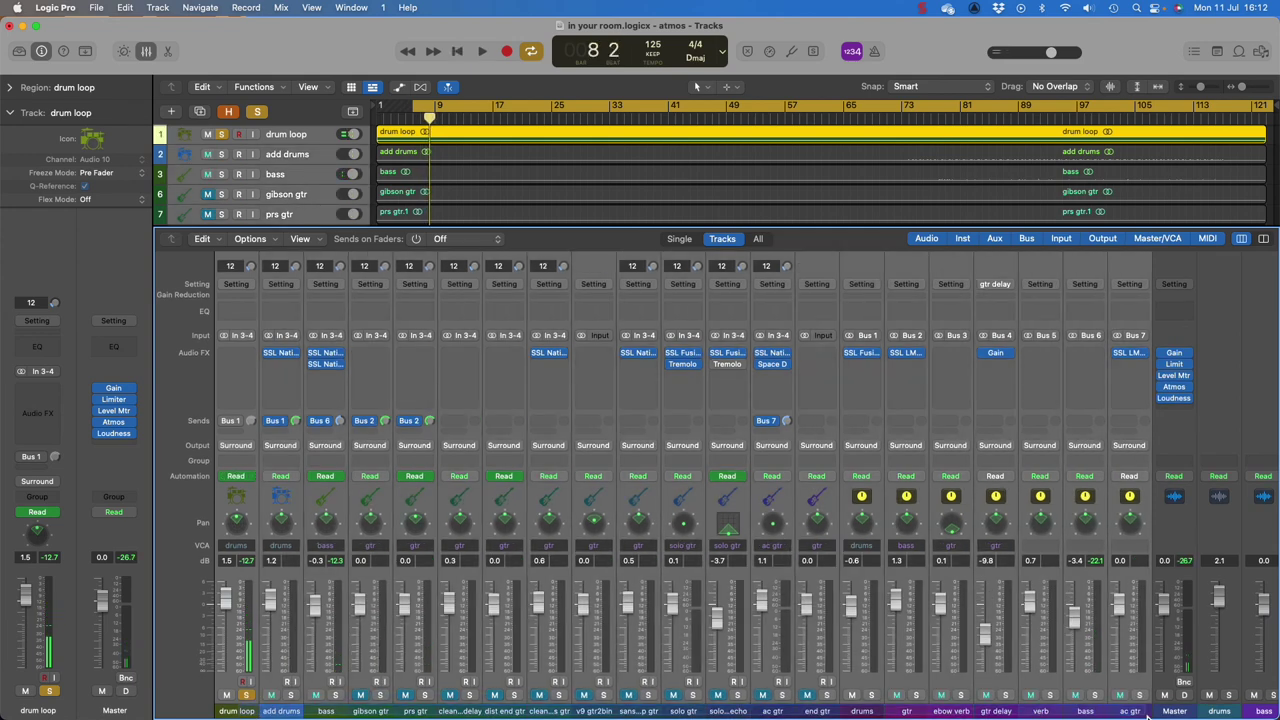
Step: Switch every channel's output to the 3D Object Panner
{"action": "key", "text": "super+a"}
{"action": "left_click", "coordinate": [236, 446]}
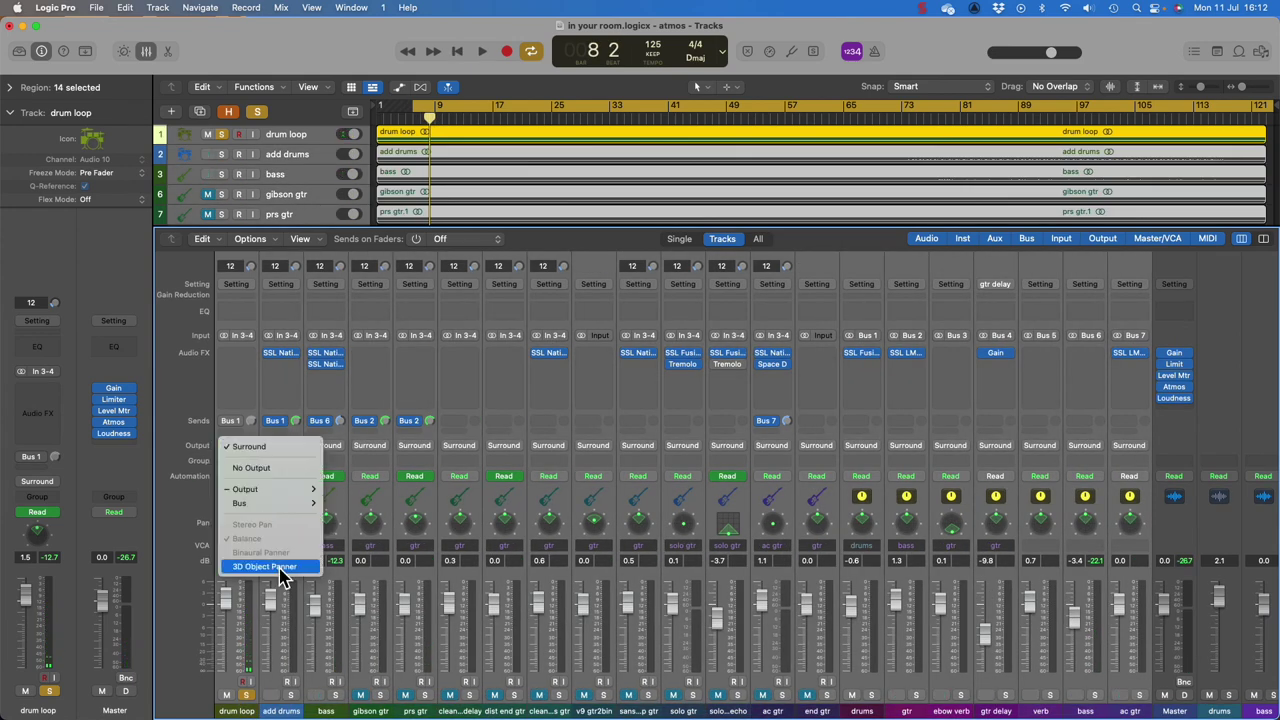
{"action": "left_click", "coordinate": [264, 566]}
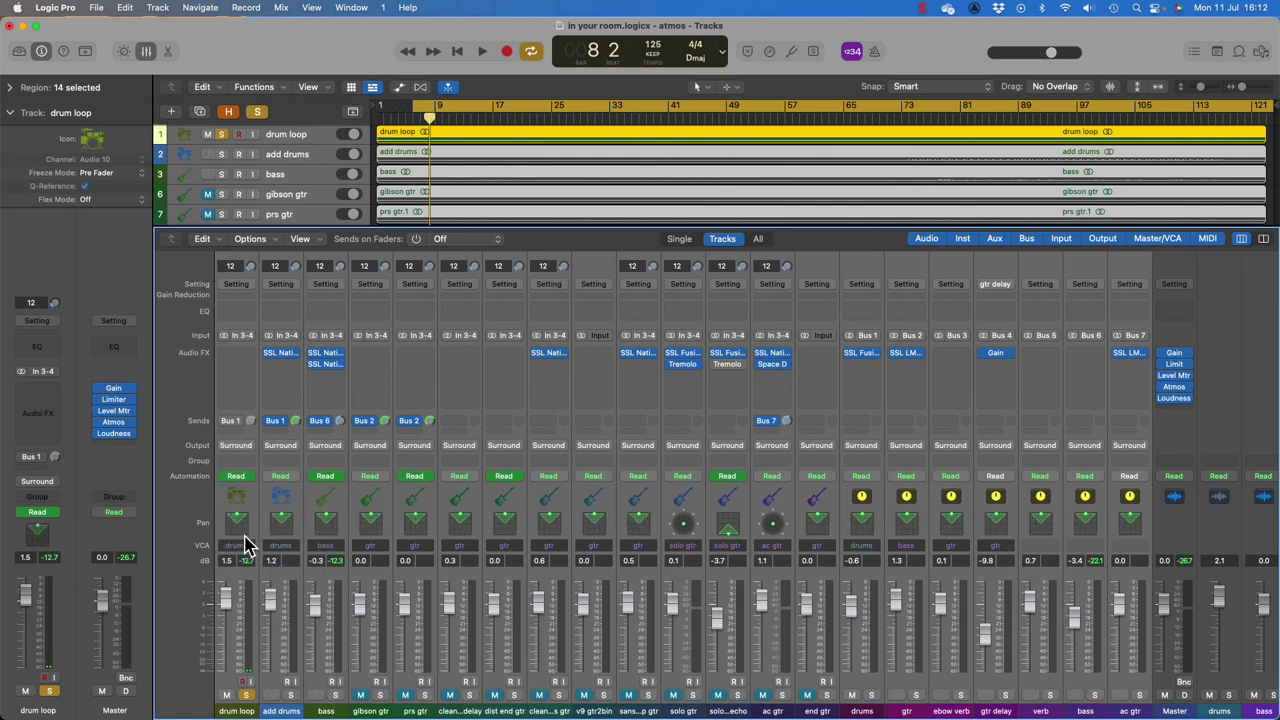
Step: Pull the drum loop's right object inward to spread +80°, Back/Front +0.654
{"action": "key", "text": "space"}
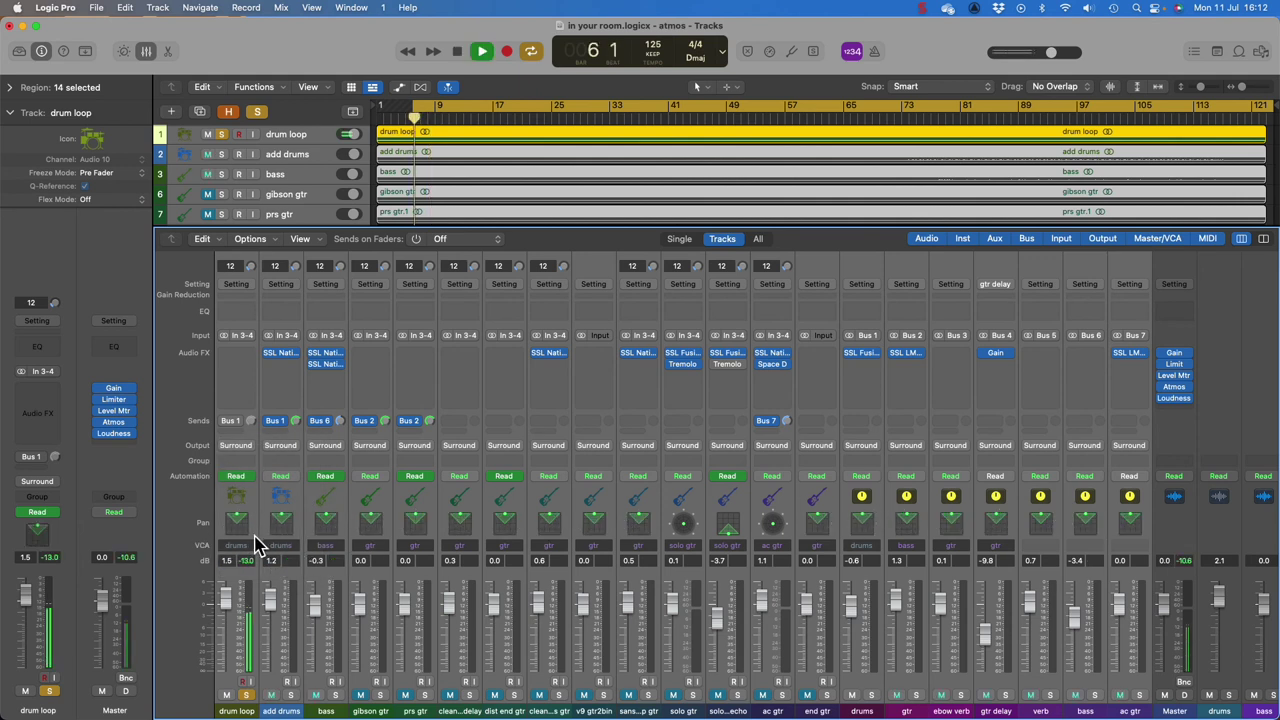
{"action": "left_click", "coordinate": [243, 706]}
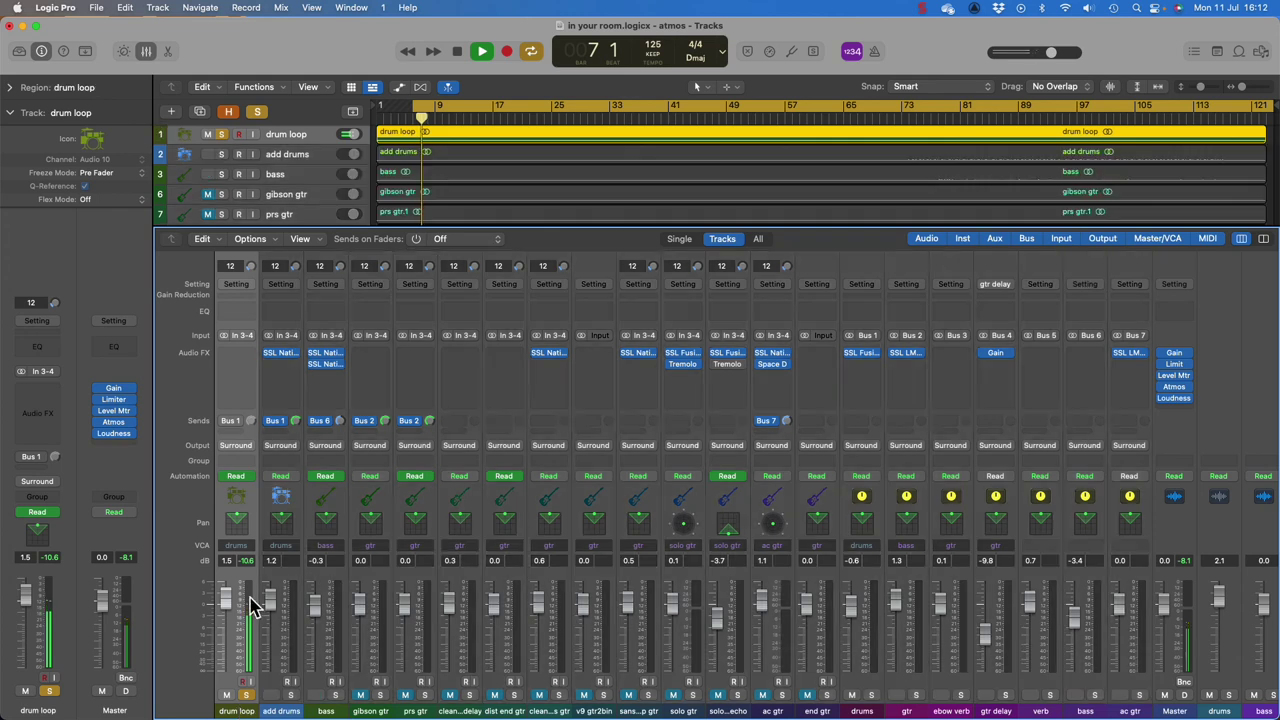
{"action": "double_click", "coordinate": [242, 534]}
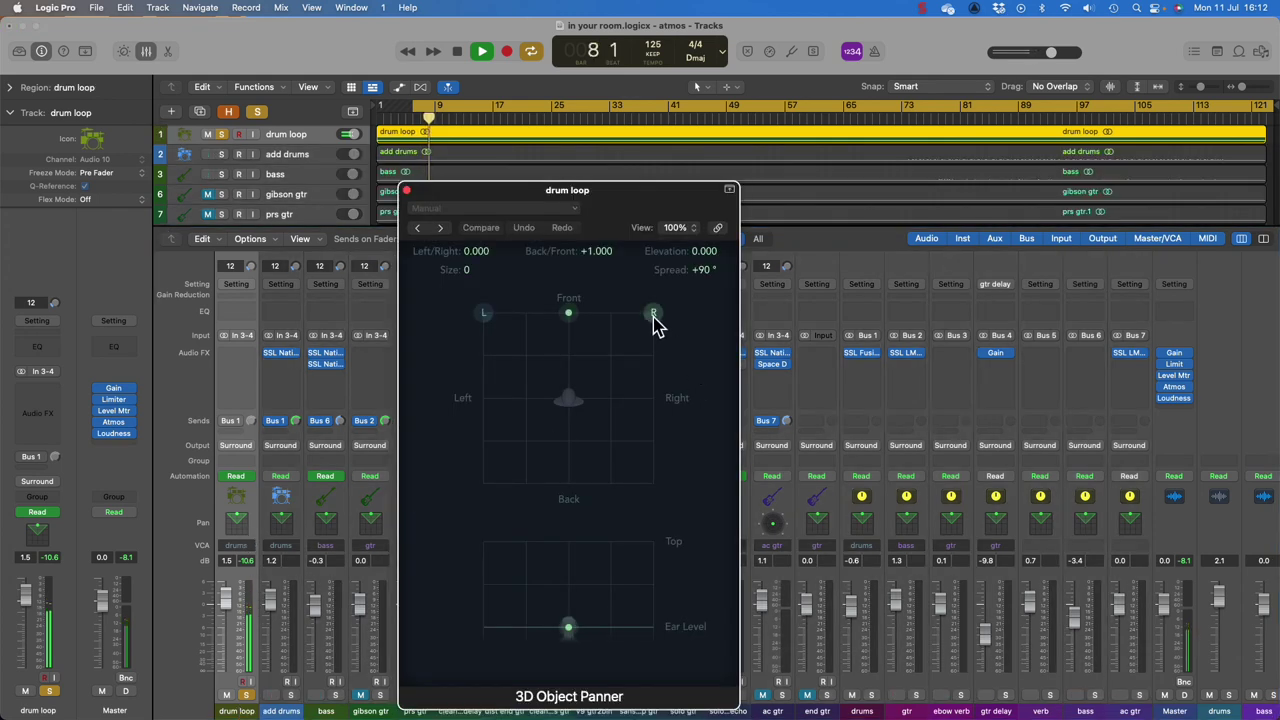
{"action": "left_click_drag", "start_coordinate": [653, 313], "coordinate": [599, 350]}
{"action": "key", "text": "space"}
{"action": "key", "text": "space"}
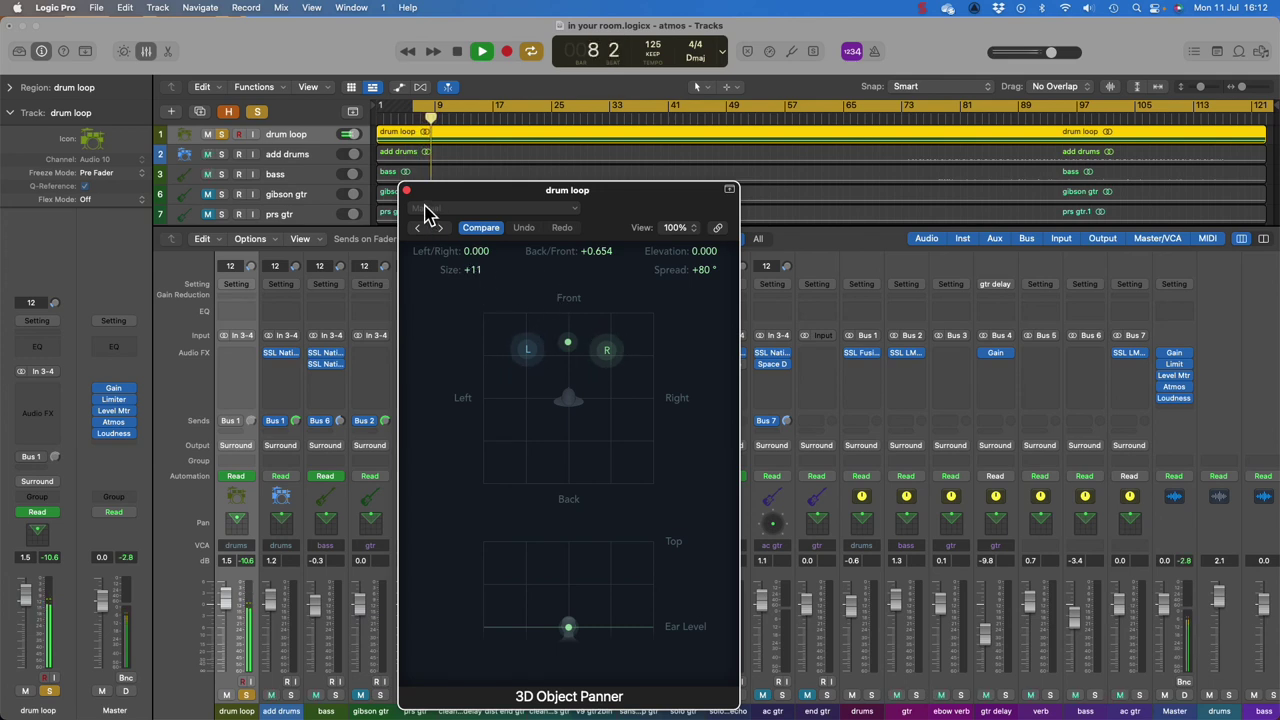
Step: Nudge the drum loop object to Back/Front +0.627, solo add drums, and jump to bar 37
{"action": "left_click_drag", "start_coordinate": [565, 352], "coordinate": [571, 352]}
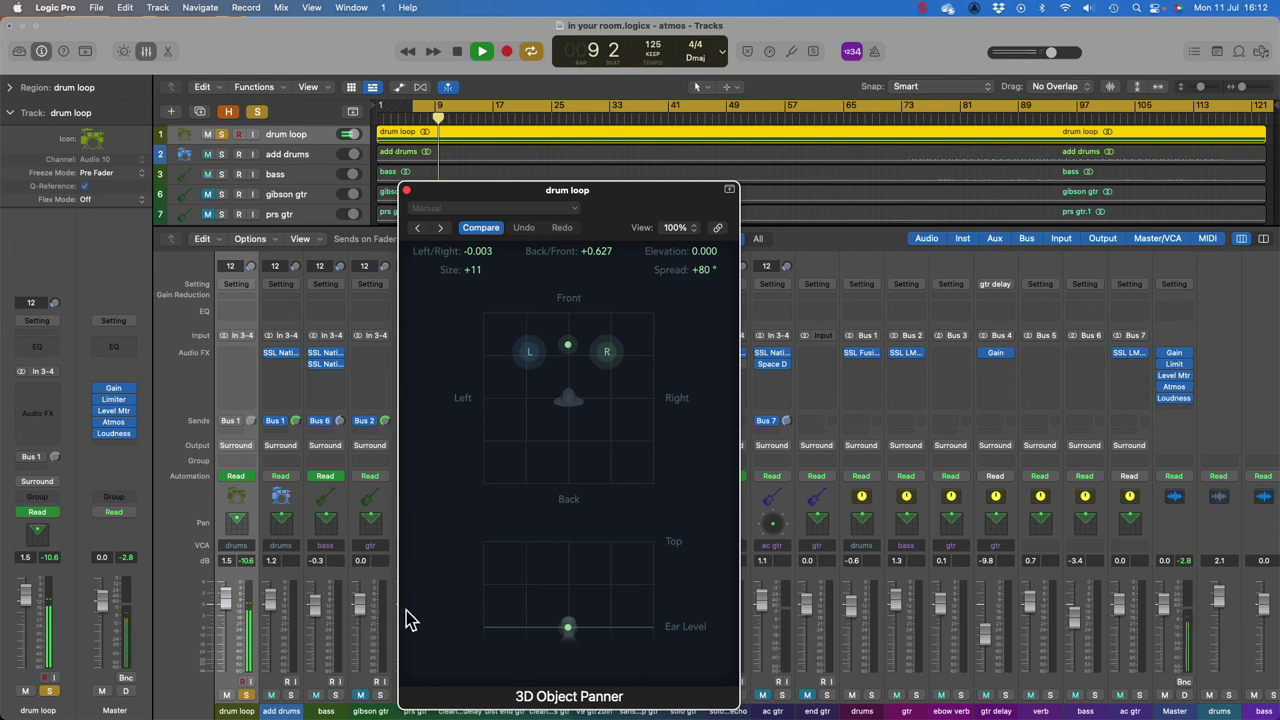
{"action": "left_click", "coordinate": [289, 693]}
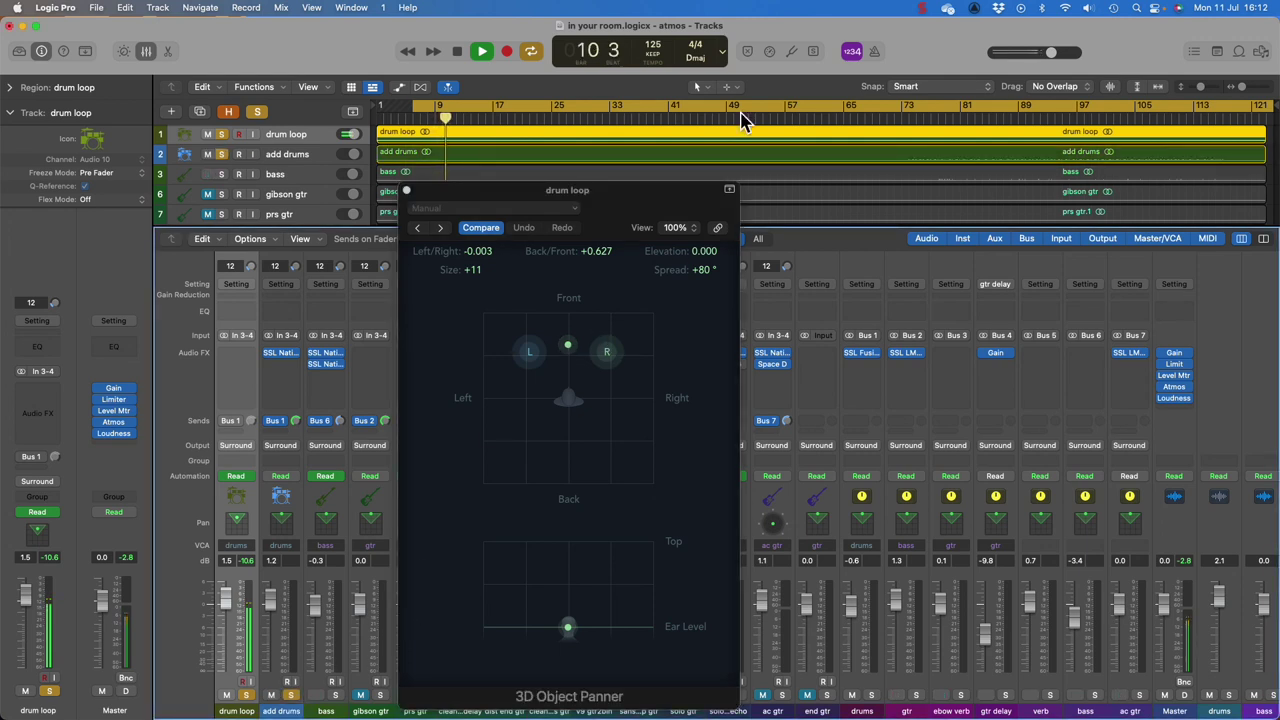
{"action": "left_click", "coordinate": [646, 127]}
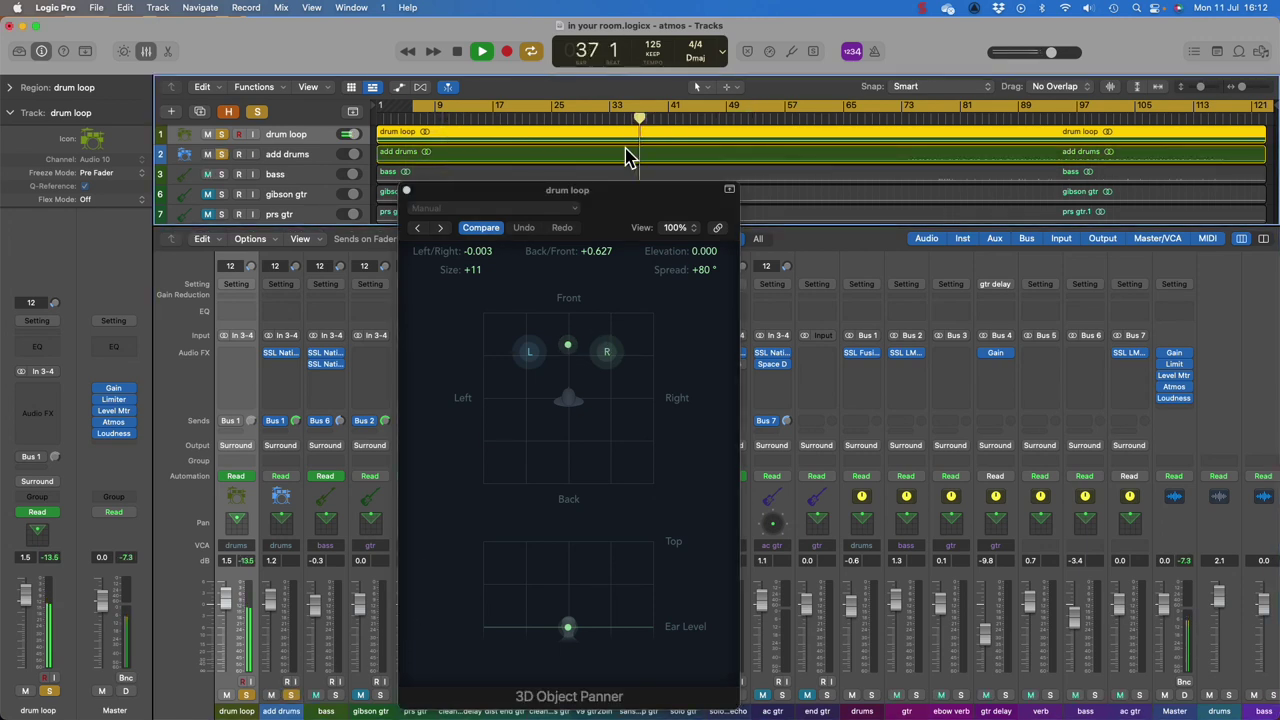
Step: Pull add drums' objects inward, lower its level to -1.9 dB, and unsolo the drum loop
{"action": "double_click", "coordinate": [281, 520]}
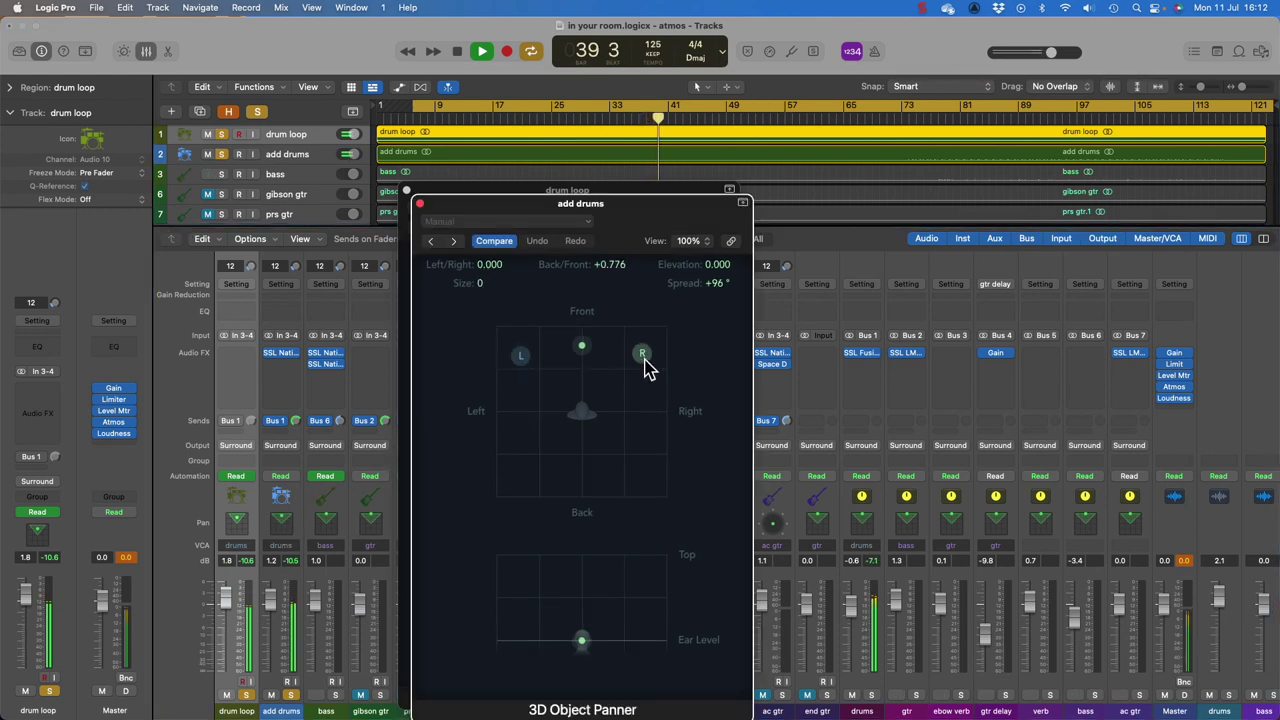
{"action": "left_click_drag", "start_coordinate": [675, 338], "coordinate": [624, 384]}
{"action": "left_click_drag", "start_coordinate": [280, 634], "coordinate": [268, 686]}
{"action": "left_click", "coordinate": [246, 694]}
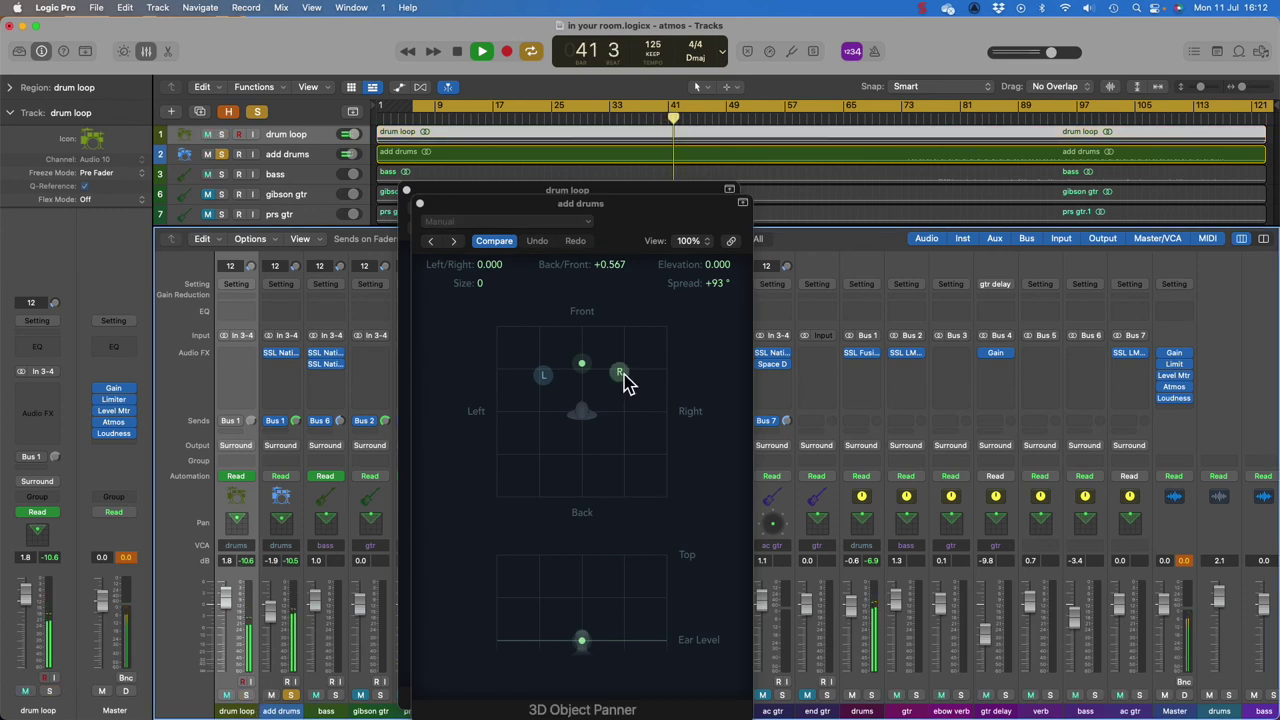
Step: Settle add drums at spread 128° and elevation +0.127, then solo bass instead
{"action": "left_click_drag", "start_coordinate": [620, 374], "coordinate": [622, 401]}
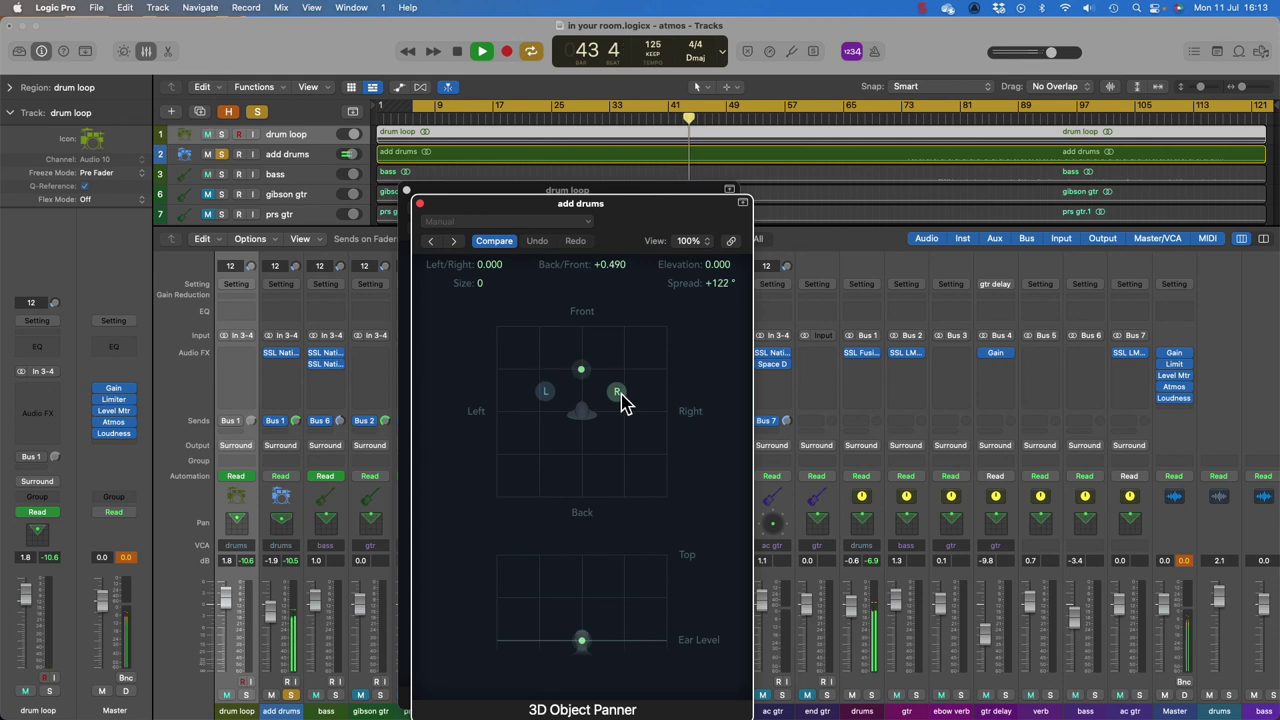
{"action": "left_click_drag", "start_coordinate": [581, 640], "coordinate": [585, 630]}
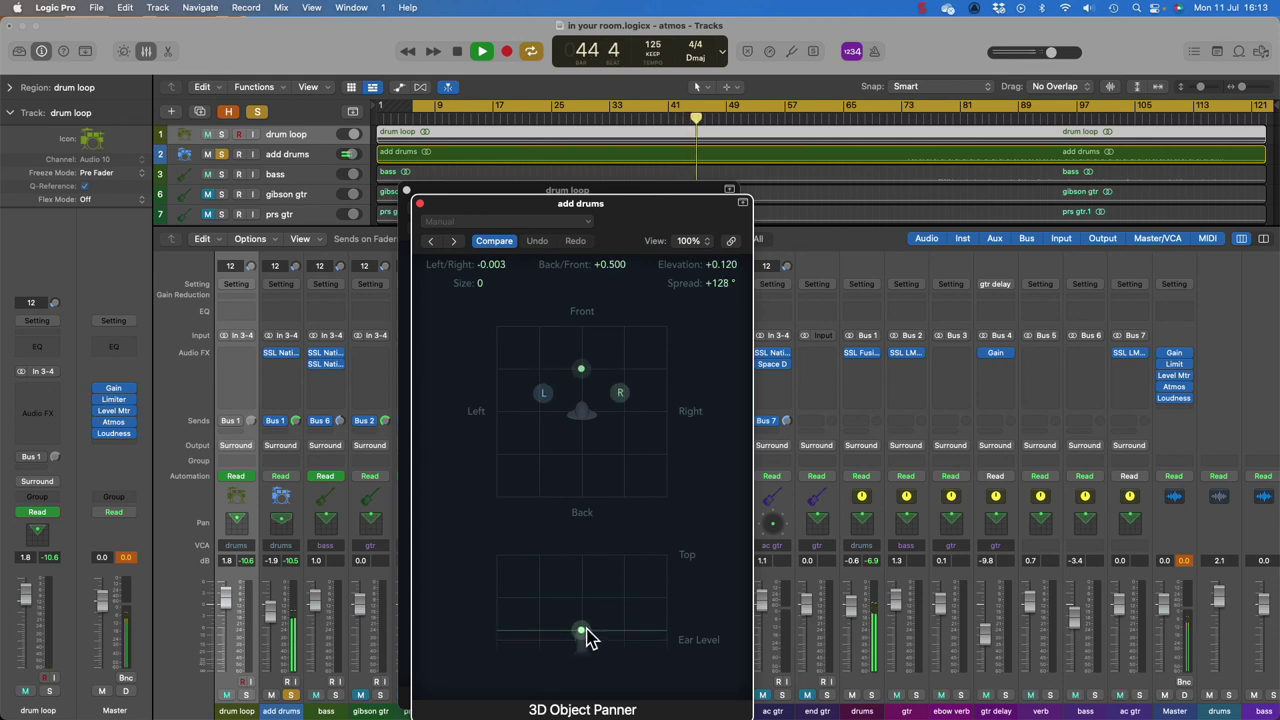
{"action": "left_click", "coordinate": [330, 706]}
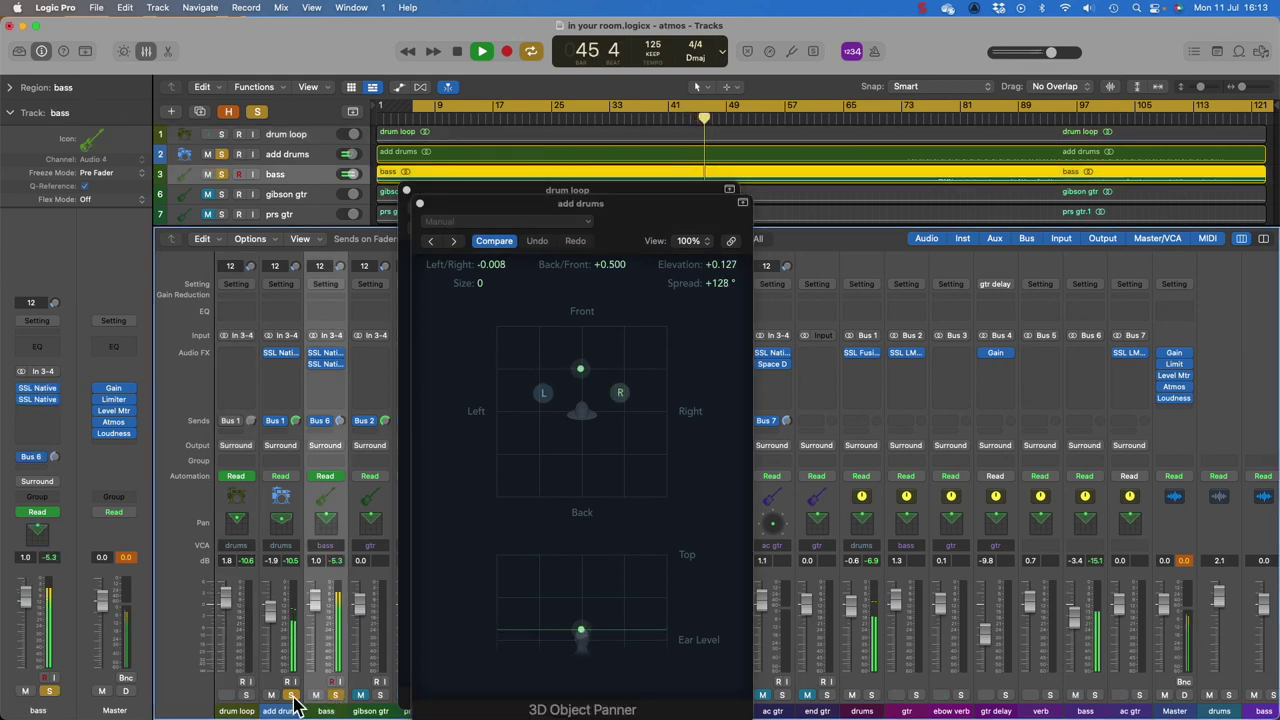
{"action": "left_click", "coordinate": [335, 695], "text": "alt"}
Step: Set bass's 3D object to spread +143°, size +15, Back/Front +0.336, slightly raised
{"action": "double_click", "coordinate": [334, 523]}
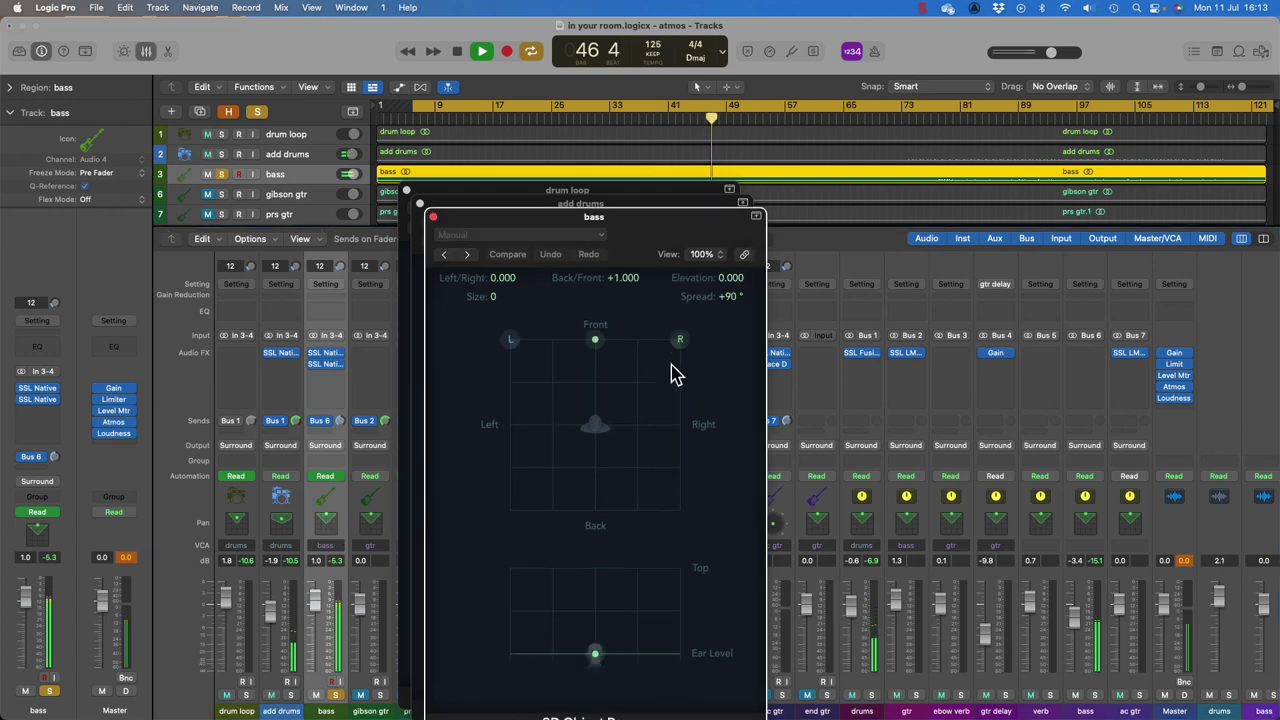
{"action": "left_click_drag", "start_coordinate": [677, 368], "coordinate": [599, 408]}
{"action": "left_click_drag", "start_coordinate": [493, 297], "coordinate": [493, 279]}
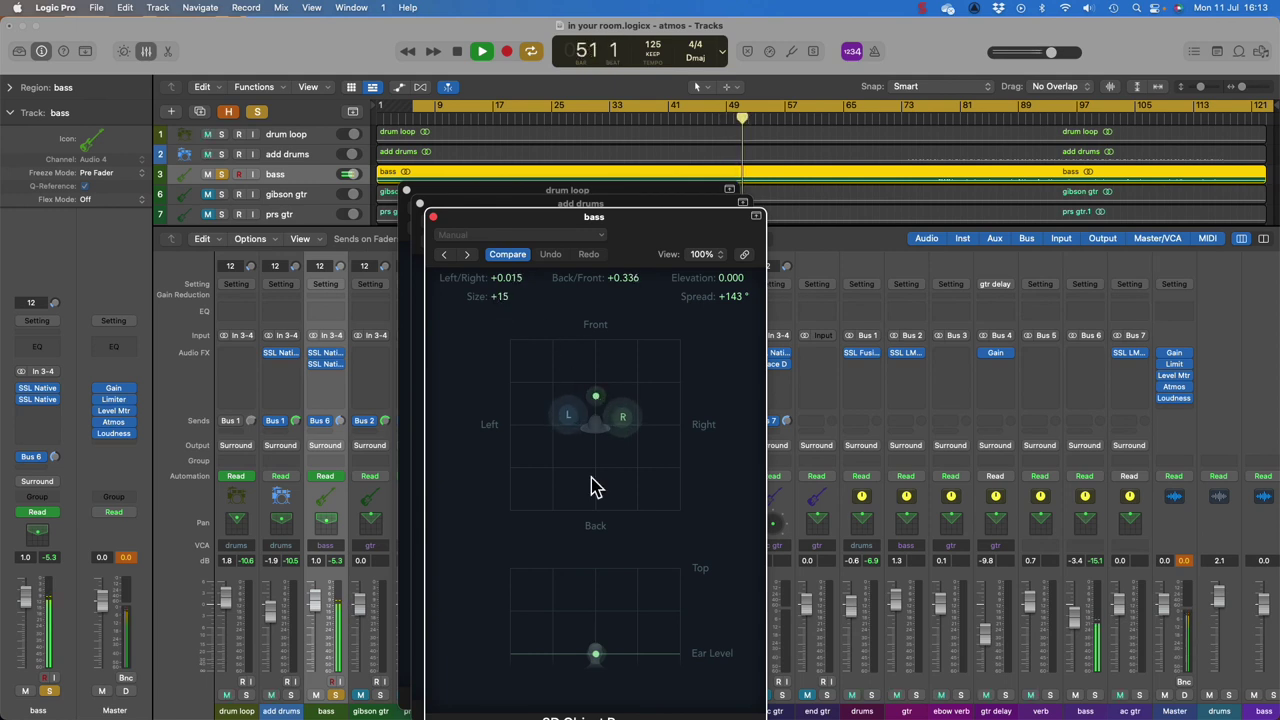
{"action": "left_click_drag", "start_coordinate": [597, 654], "coordinate": [597, 647]}
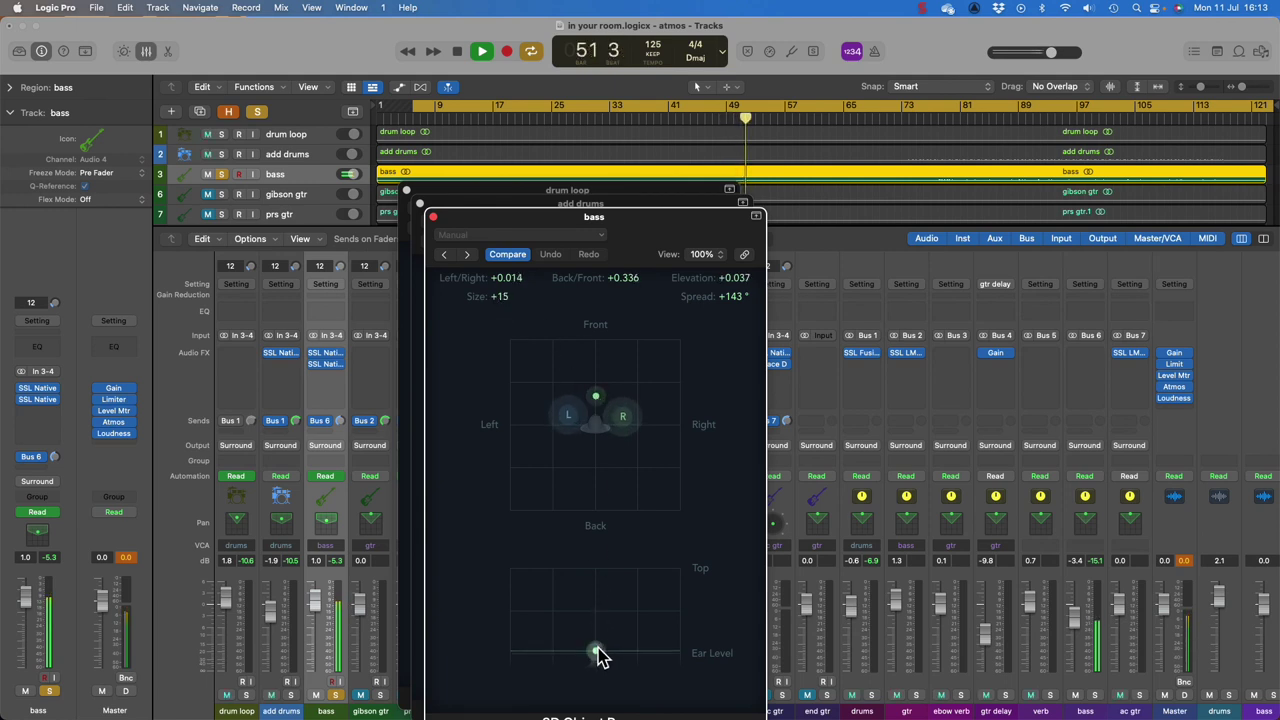
Step: Solo add drums, lift its object slightly above ear level, and close its panner
{"action": "left_click", "coordinate": [291, 695]}
{"action": "left_click", "coordinate": [281, 521]}
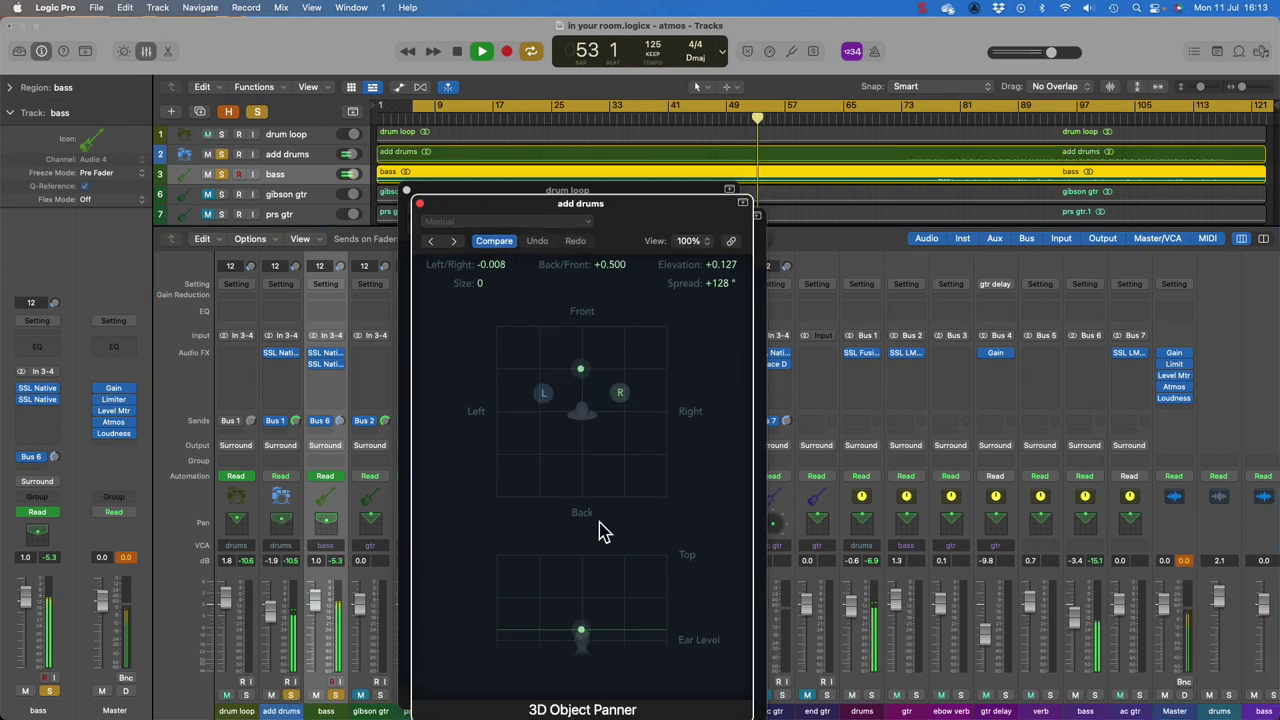
{"action": "left_click_drag", "start_coordinate": [581, 628], "coordinate": [585, 632]}
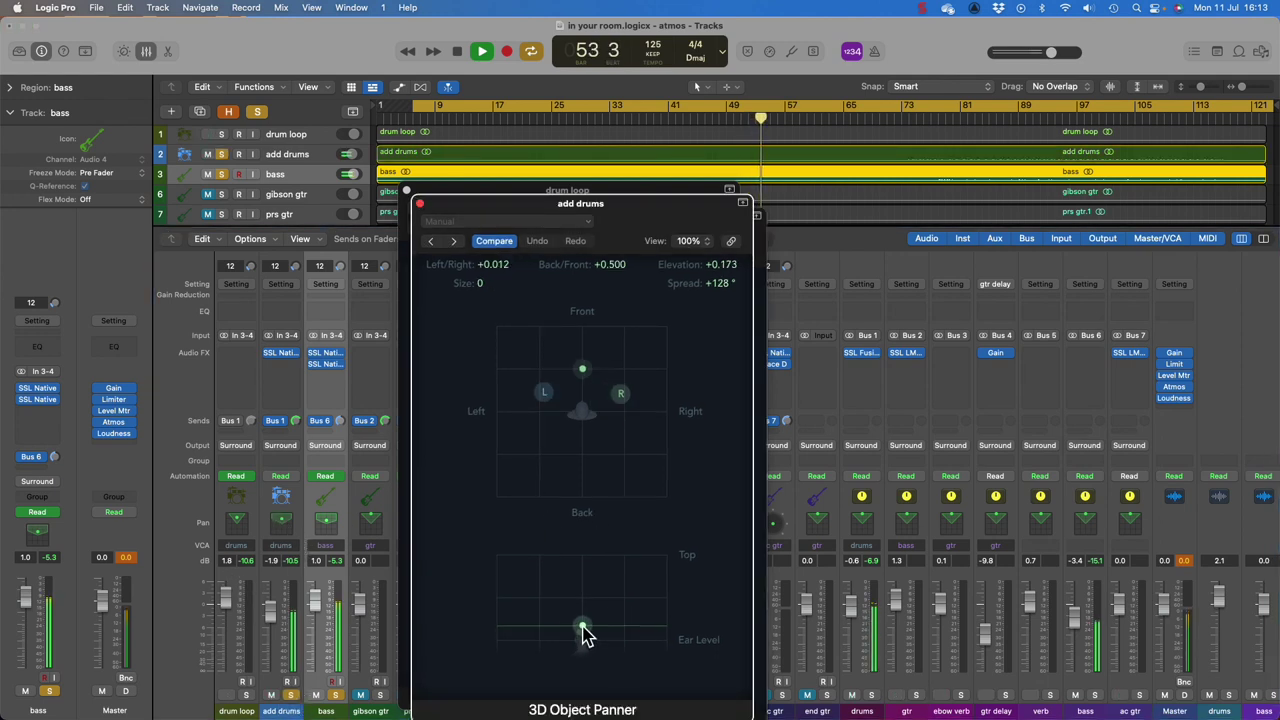
{"action": "left_click", "coordinate": [419, 203]}
Step: Close the drum loop panner, solo only gibson gtr, and widen its spread to about 163°
{"action": "left_click", "coordinate": [408, 191]}
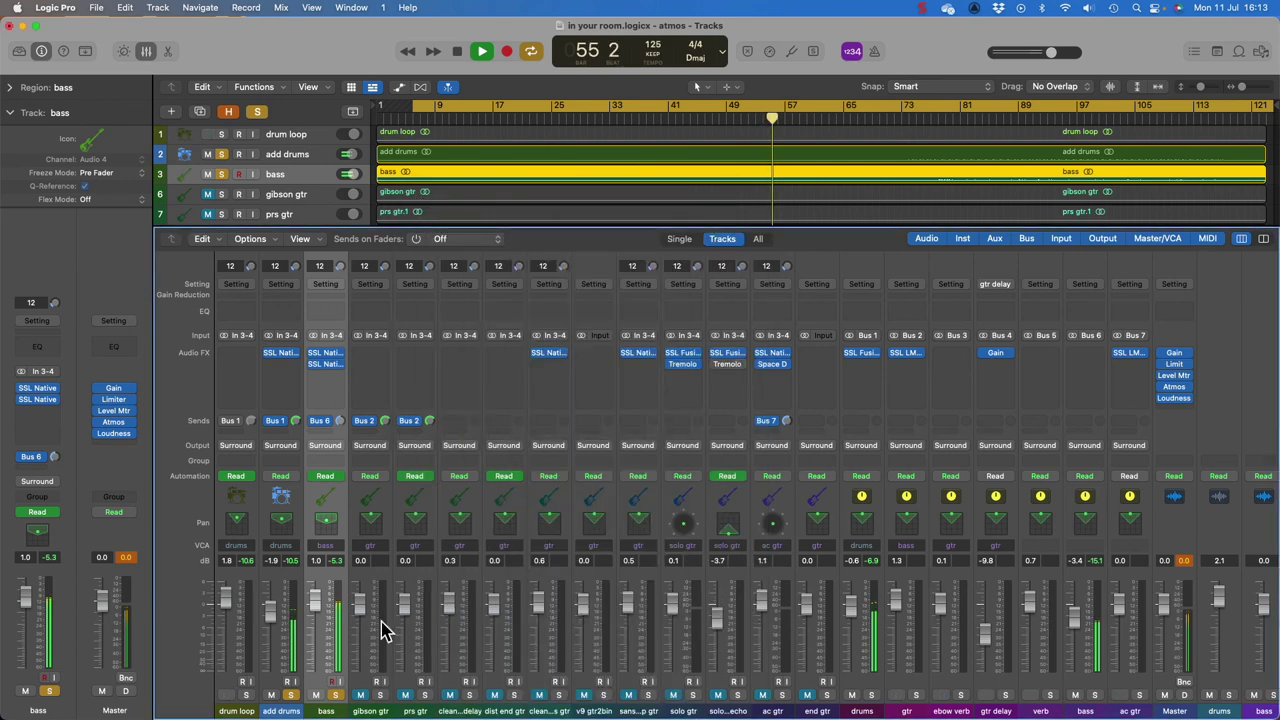
{"action": "left_click", "coordinate": [380, 695]}
{"action": "left_click", "coordinate": [335, 695]}
{"action": "left_click", "coordinate": [290, 695]}
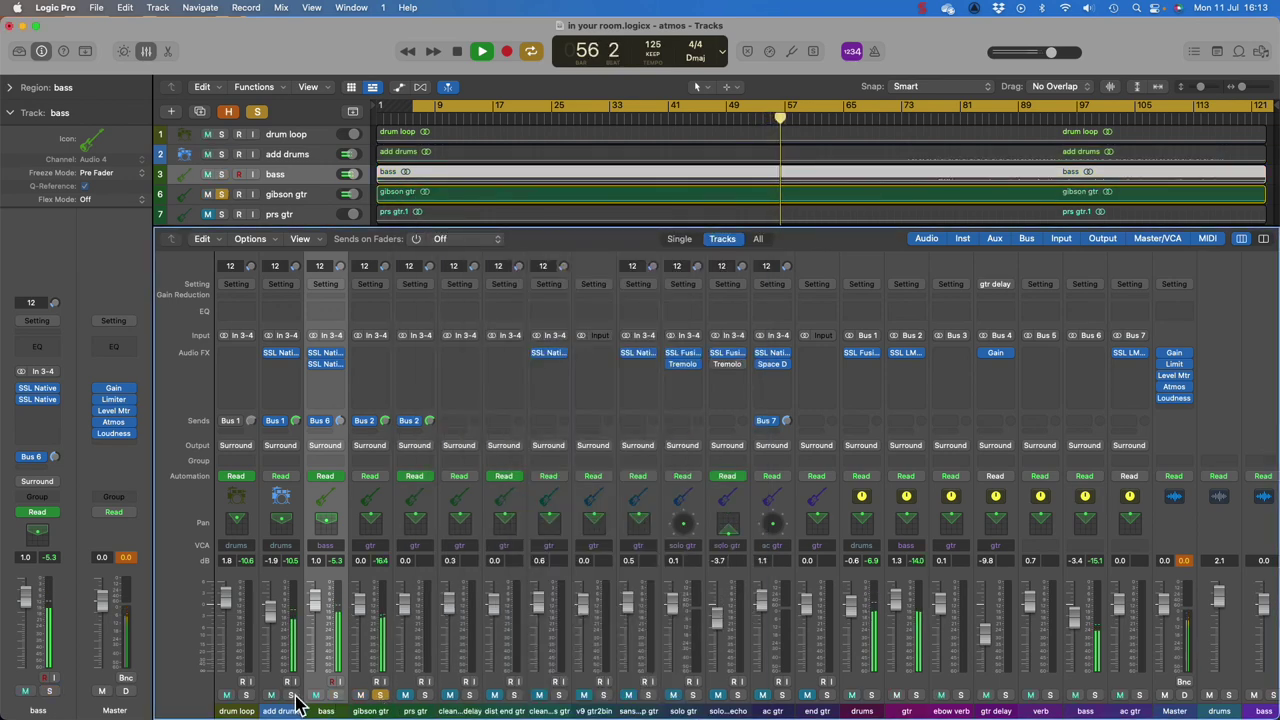
{"action": "left_click", "coordinate": [376, 527]}
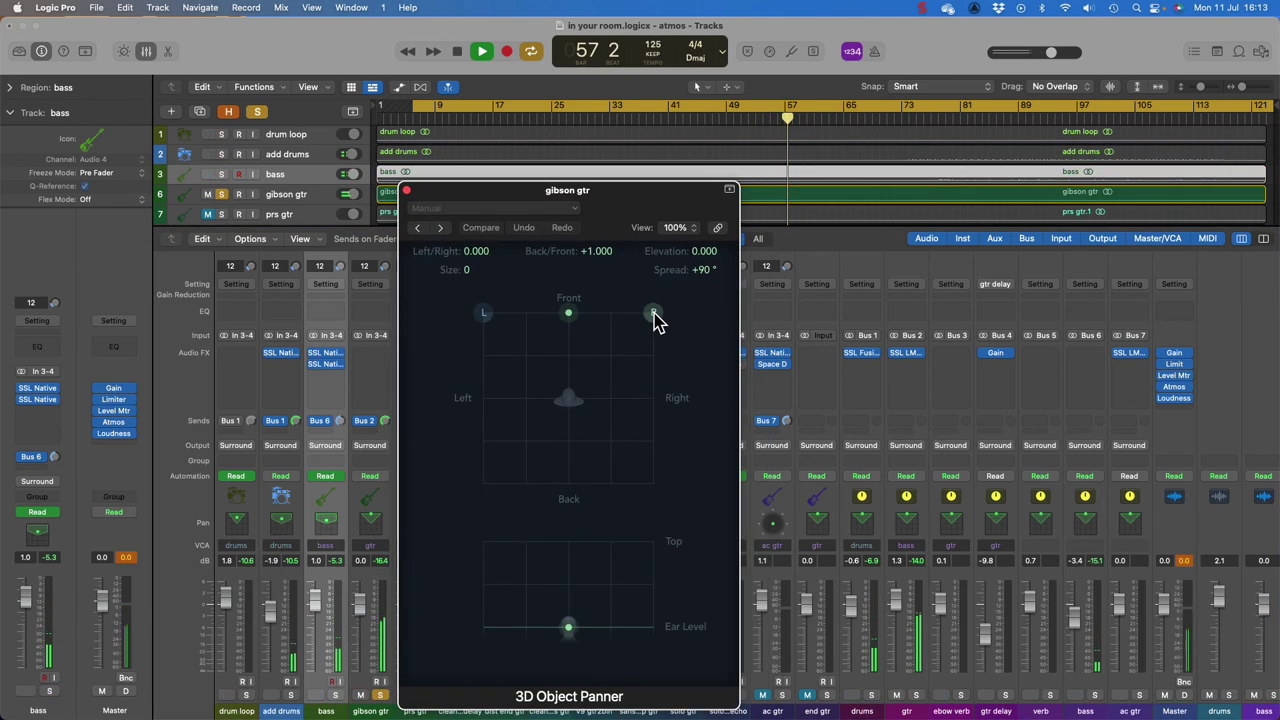
{"action": "left_click_drag", "start_coordinate": [653, 316], "coordinate": [614, 396]}
{"action": "mouse_move", "coordinate": [475, 270]}
{"action": "left_mouse_down"}
{"action": "mouse_move", "coordinate": [474, 240]}
{"action": "mouse_move", "coordinate": [470, 272]}
{"action": "mouse_move", "coordinate": [470, 250]}
{"action": "left_mouse_up"}
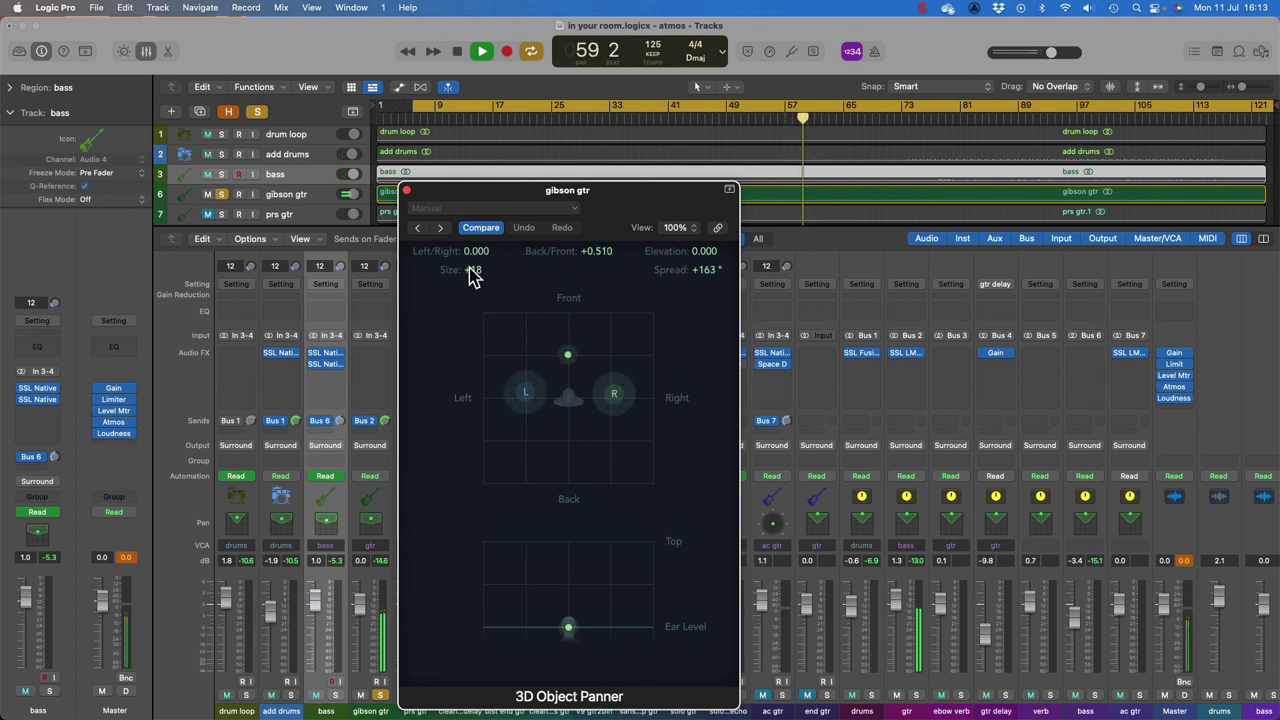
{"action": "left_click_drag", "start_coordinate": [568, 356], "coordinate": [566, 355]}
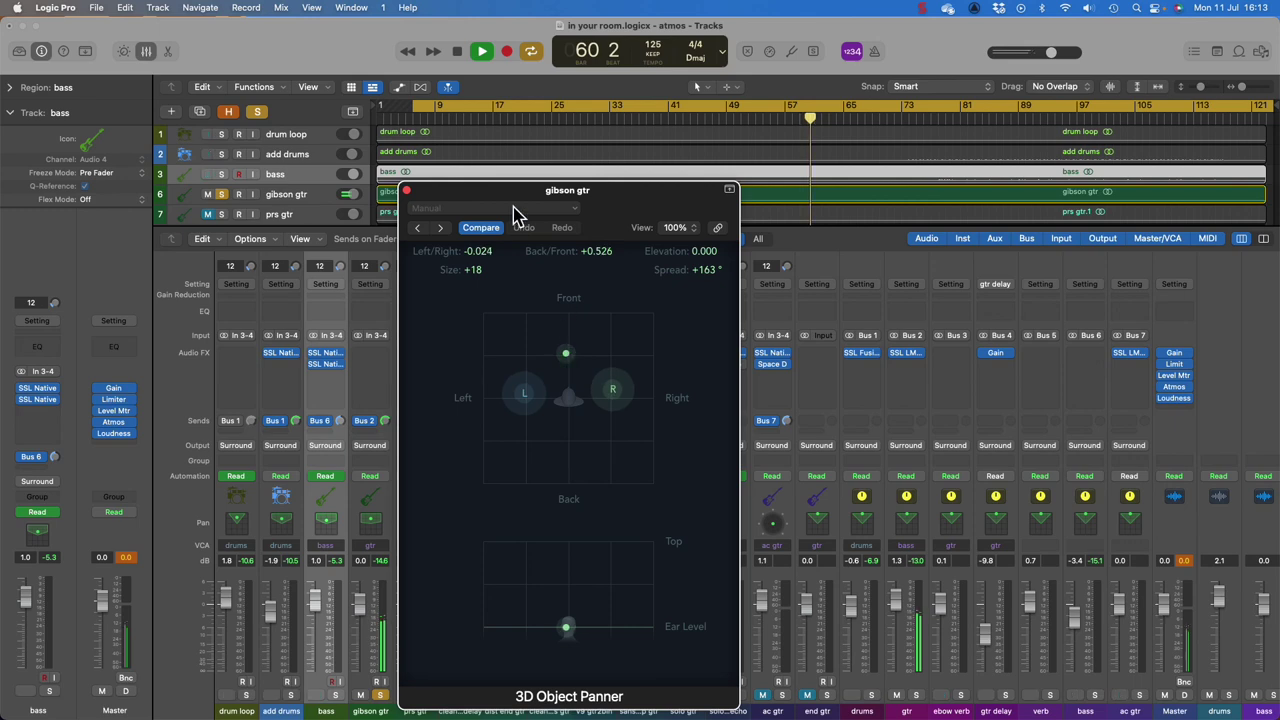
Step: Compare gibson gtr against prs gtr and shrink its object size to +6
{"action": "left_click_drag", "start_coordinate": [513, 213], "coordinate": [655, 202]}
{"action": "left_click", "coordinate": [424, 694]}
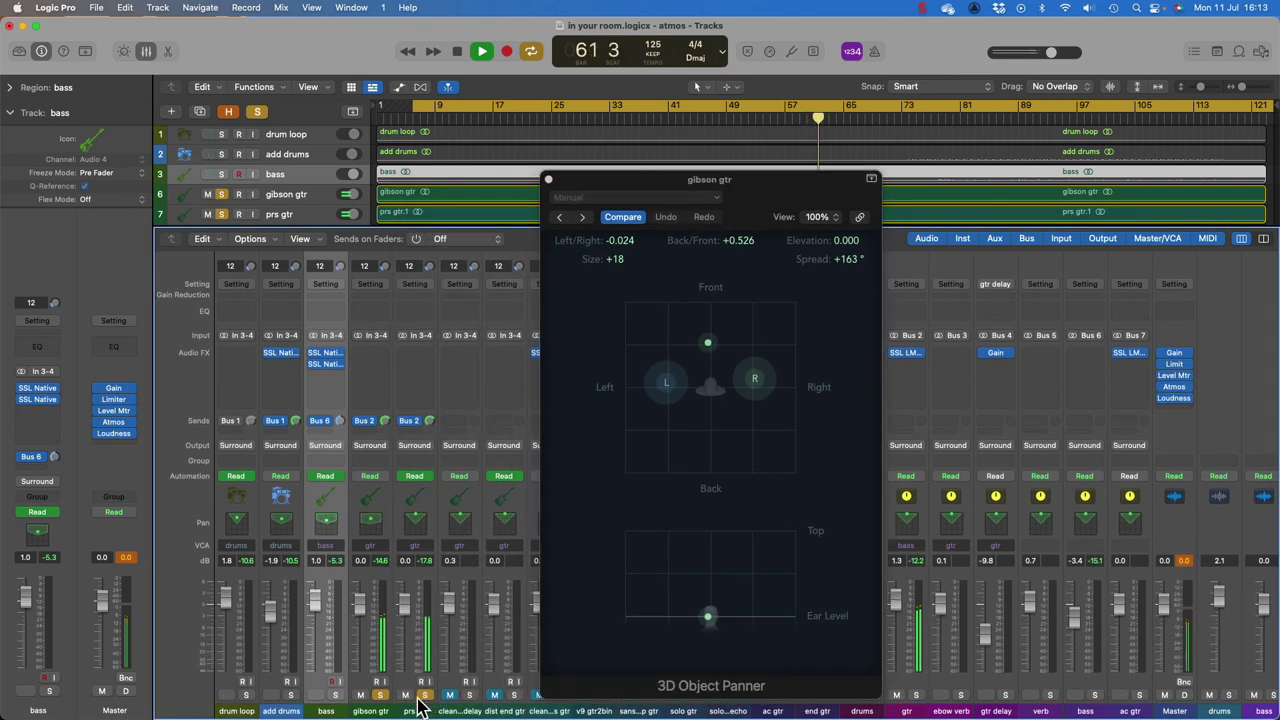
{"action": "left_click", "coordinate": [378, 694]}
{"action": "left_click", "coordinate": [378, 694]}
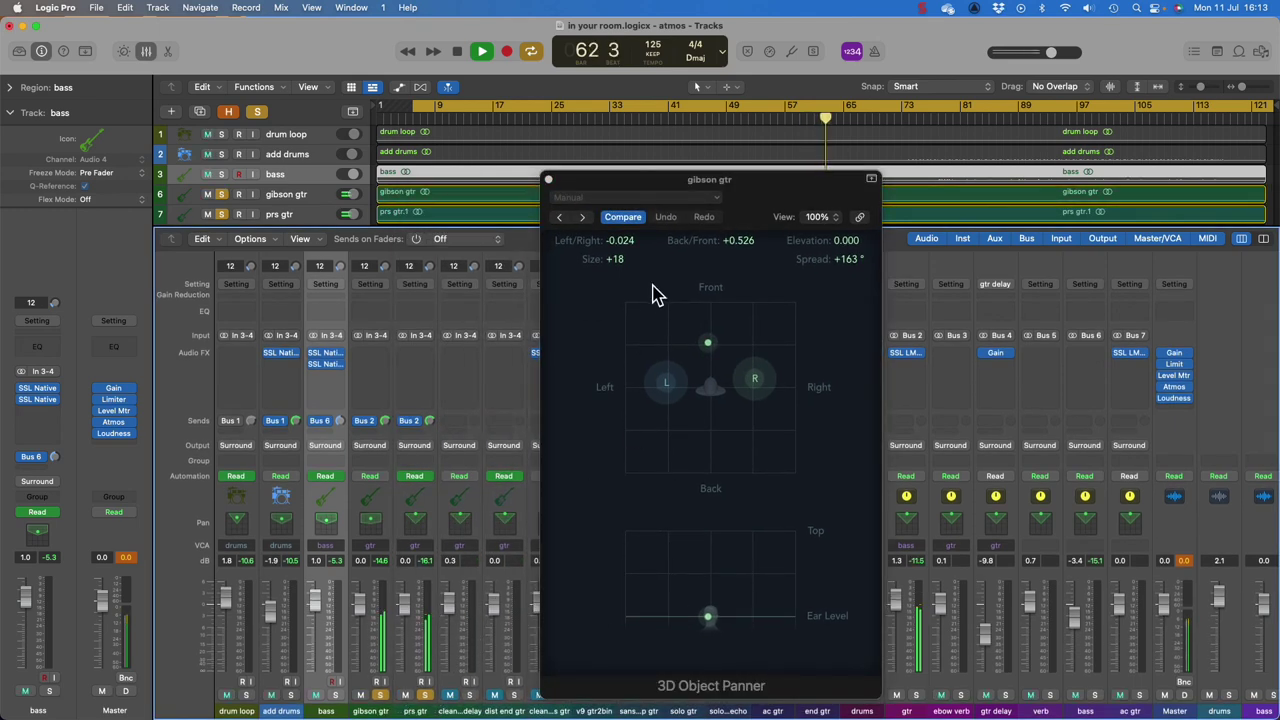
{"action": "left_click_drag", "start_coordinate": [615, 259], "coordinate": [615, 280]}
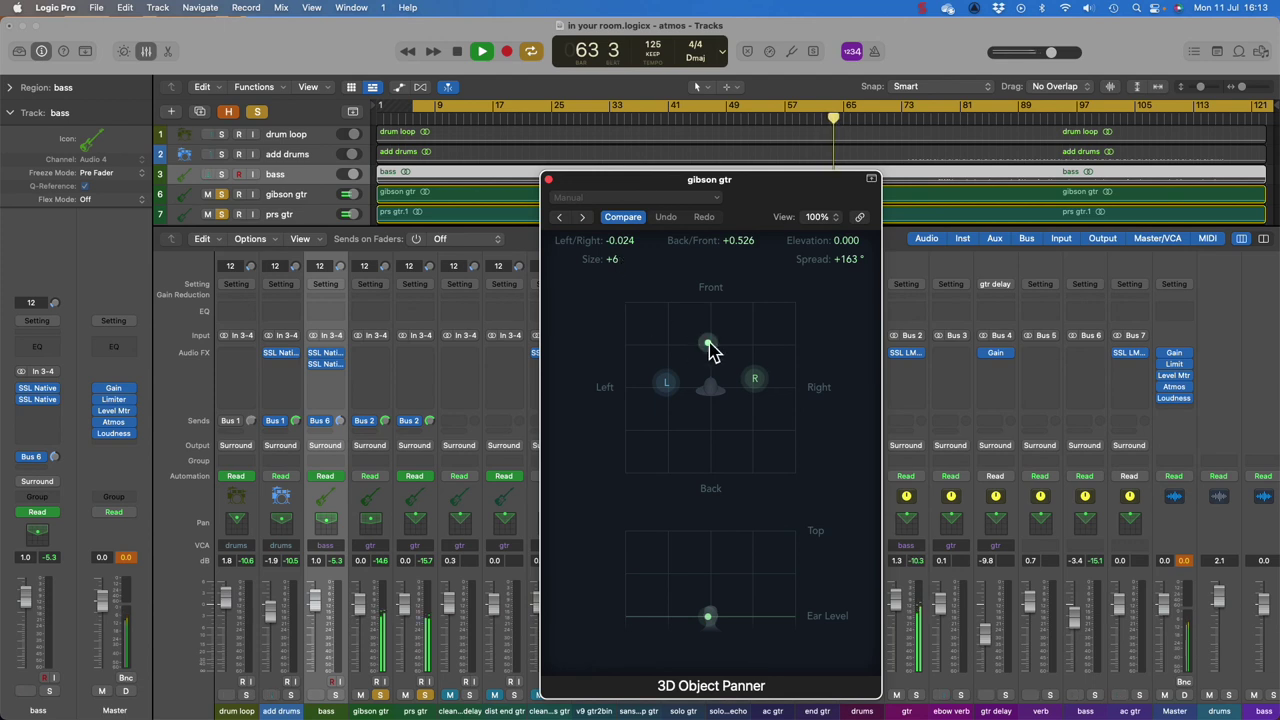
{"action": "left_click_drag", "start_coordinate": [711, 345], "coordinate": [714, 347]}
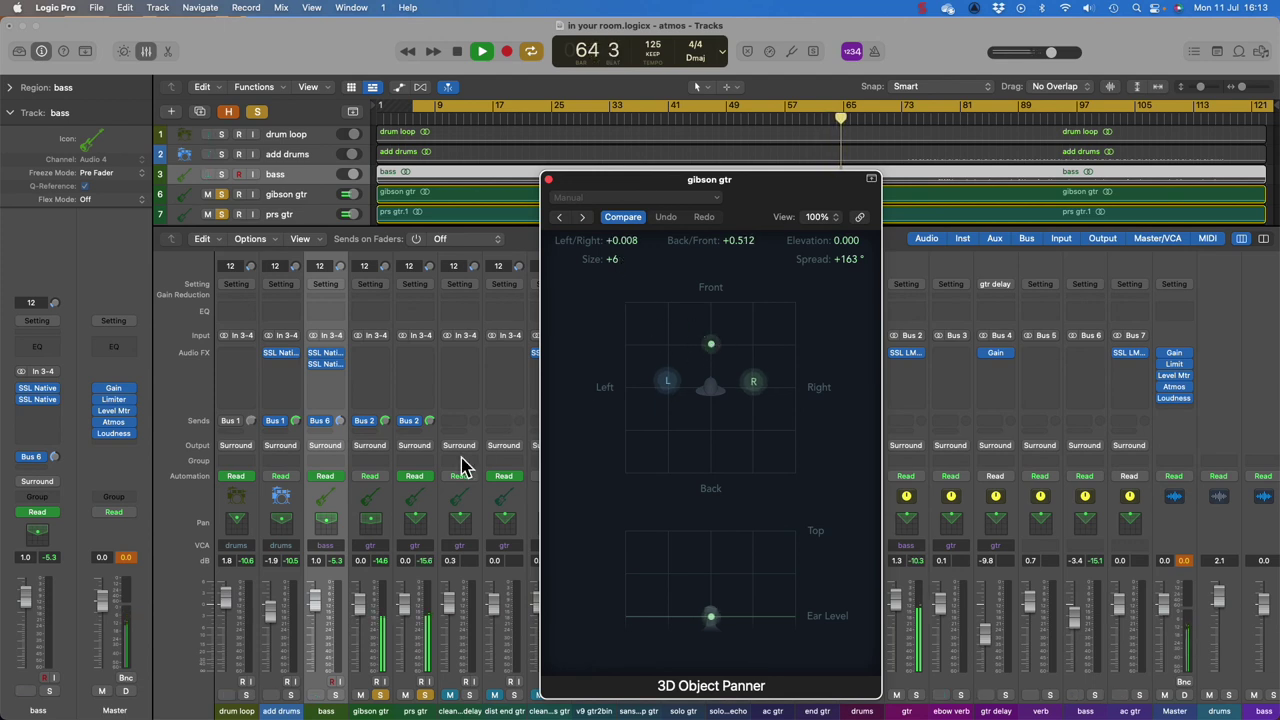
Step: Widen the prs gtr object to 154° spread with size +34 and raise it above ear level
{"action": "double_click", "coordinate": [420, 530]}
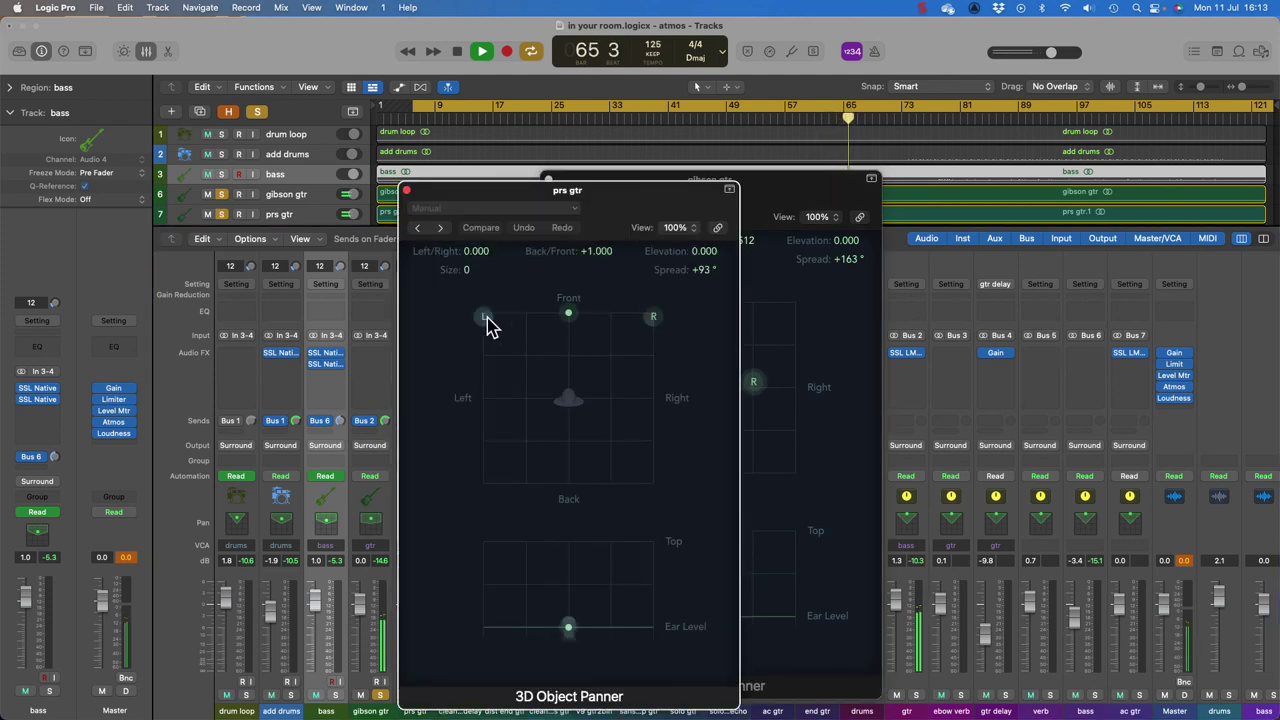
{"action": "left_click_drag", "start_coordinate": [486, 318], "coordinate": [527, 395]}
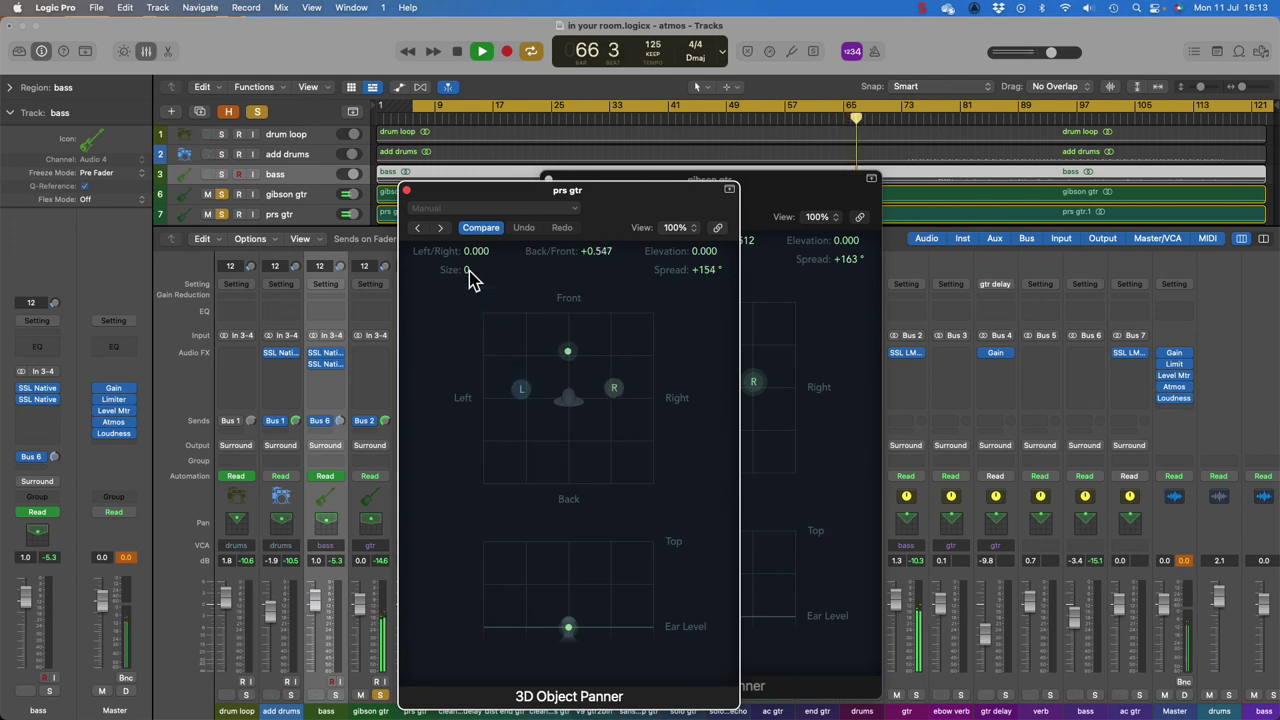
{"action": "left_click_drag", "start_coordinate": [468, 270], "coordinate": [468, 239]}
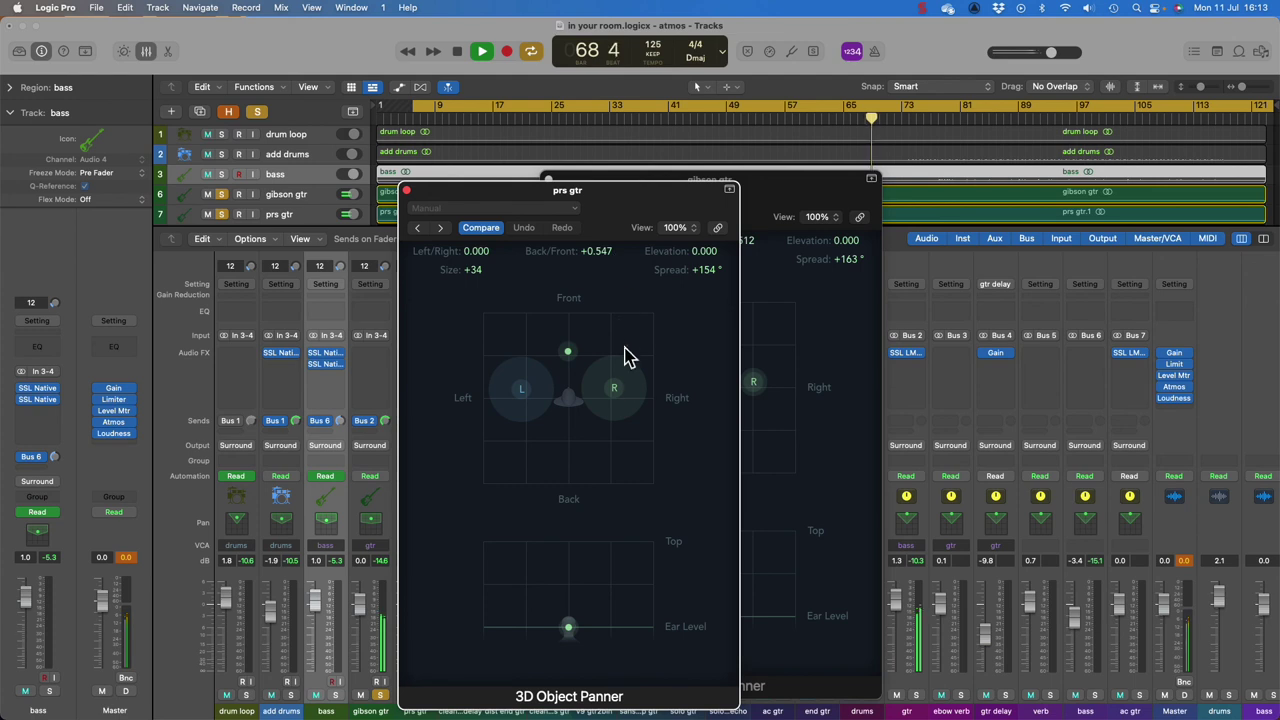
{"action": "left_click_drag", "start_coordinate": [569, 626], "coordinate": [571, 613]}
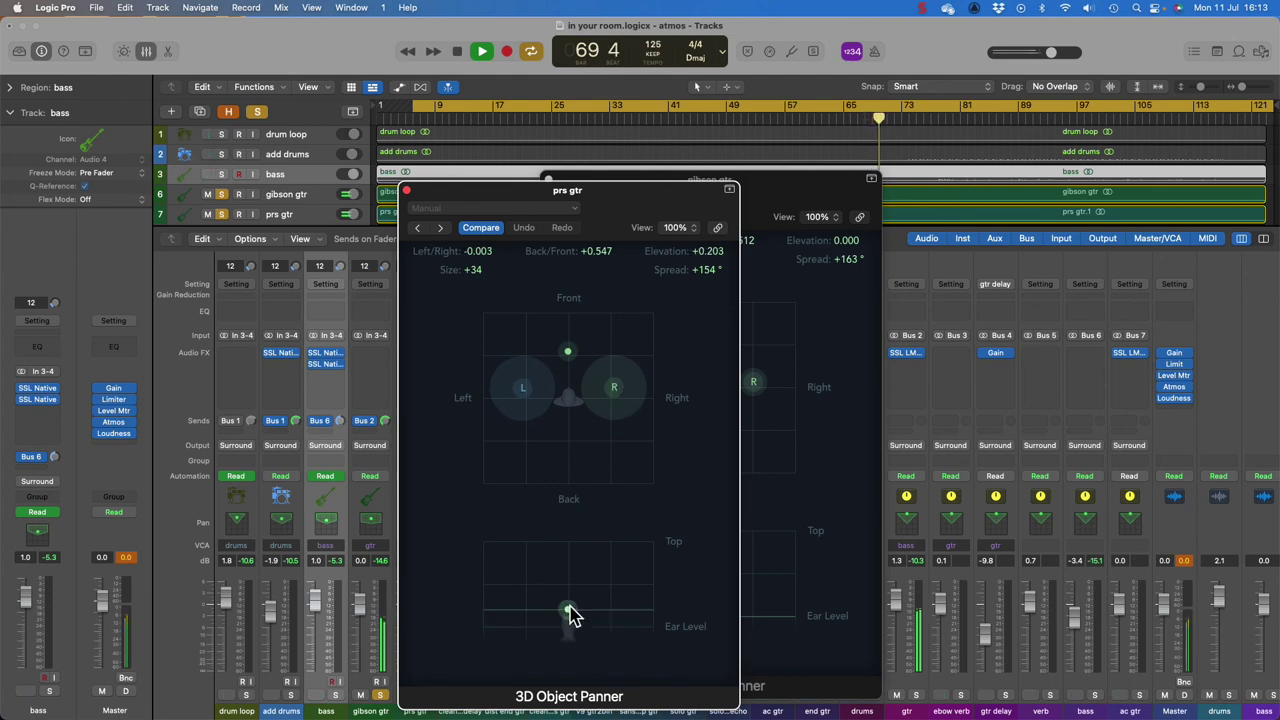
Step: Raise the gibson gtr object above ear level and close both guitar panners
{"action": "left_click", "coordinate": [744, 590]}
{"action": "left_click_drag", "start_coordinate": [720, 614], "coordinate": [714, 591]}
{"action": "left_click", "coordinate": [406, 190]}
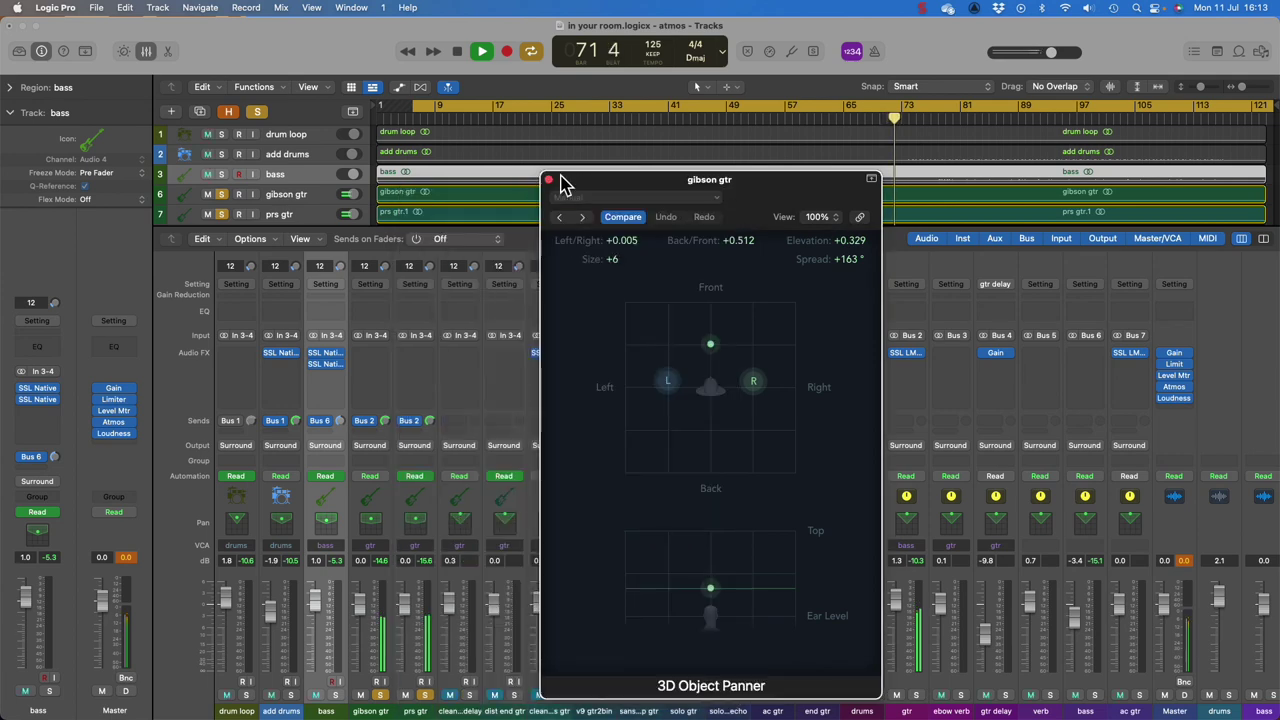
{"action": "left_click", "coordinate": [549, 180]}
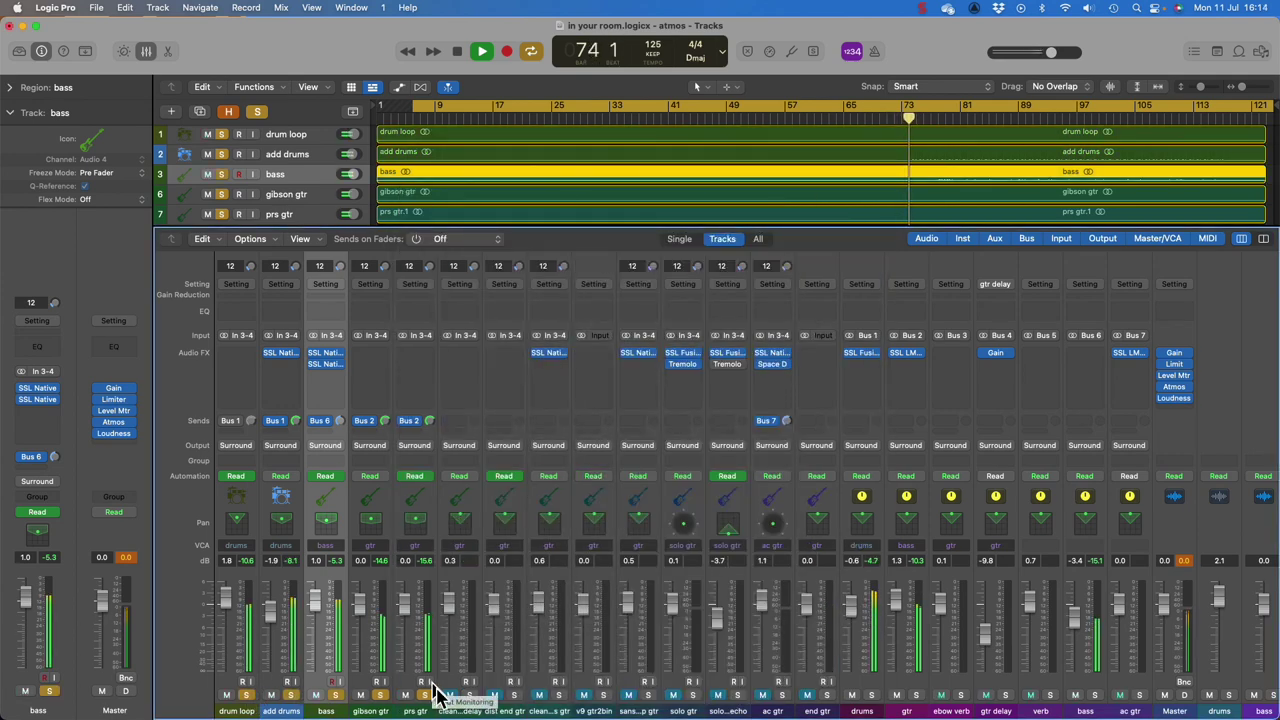
Step: Reset the Master clip and peak readouts and replay the mix from near bar 6
{"action": "left_click", "coordinate": [452, 697]}
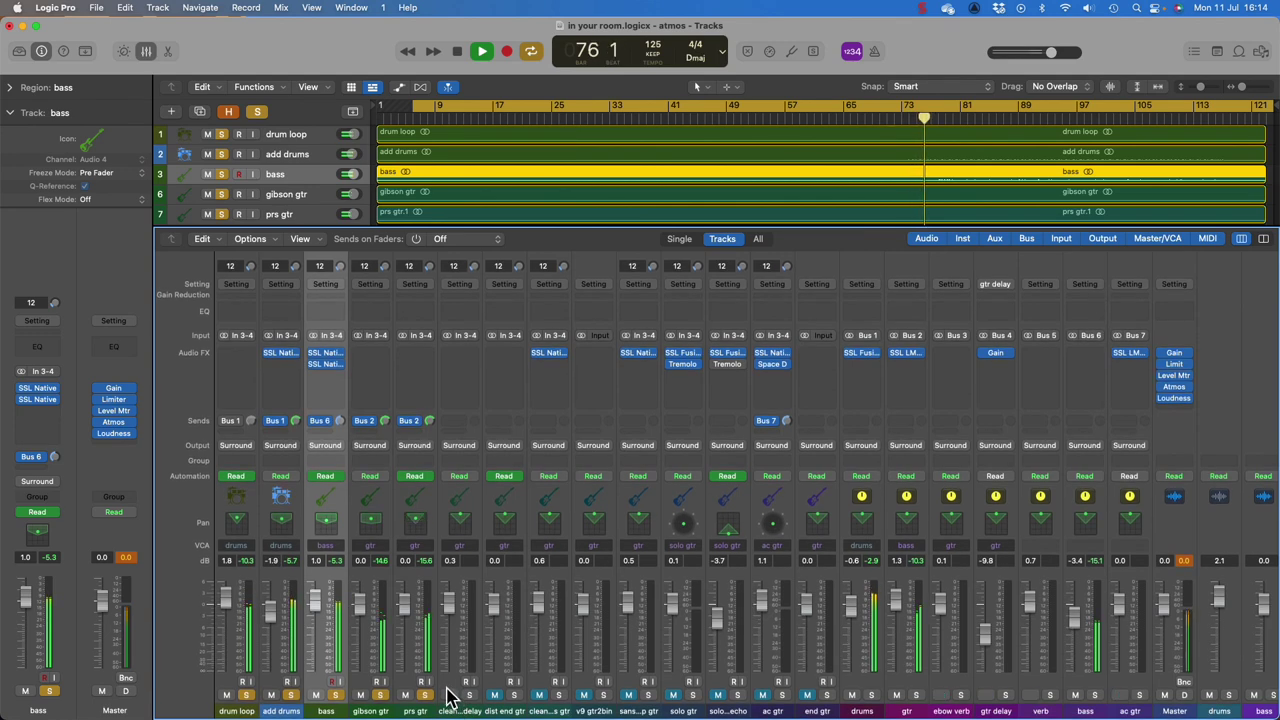
{"action": "key", "text": "space"}
{"action": "left_click", "coordinate": [1181, 561]}
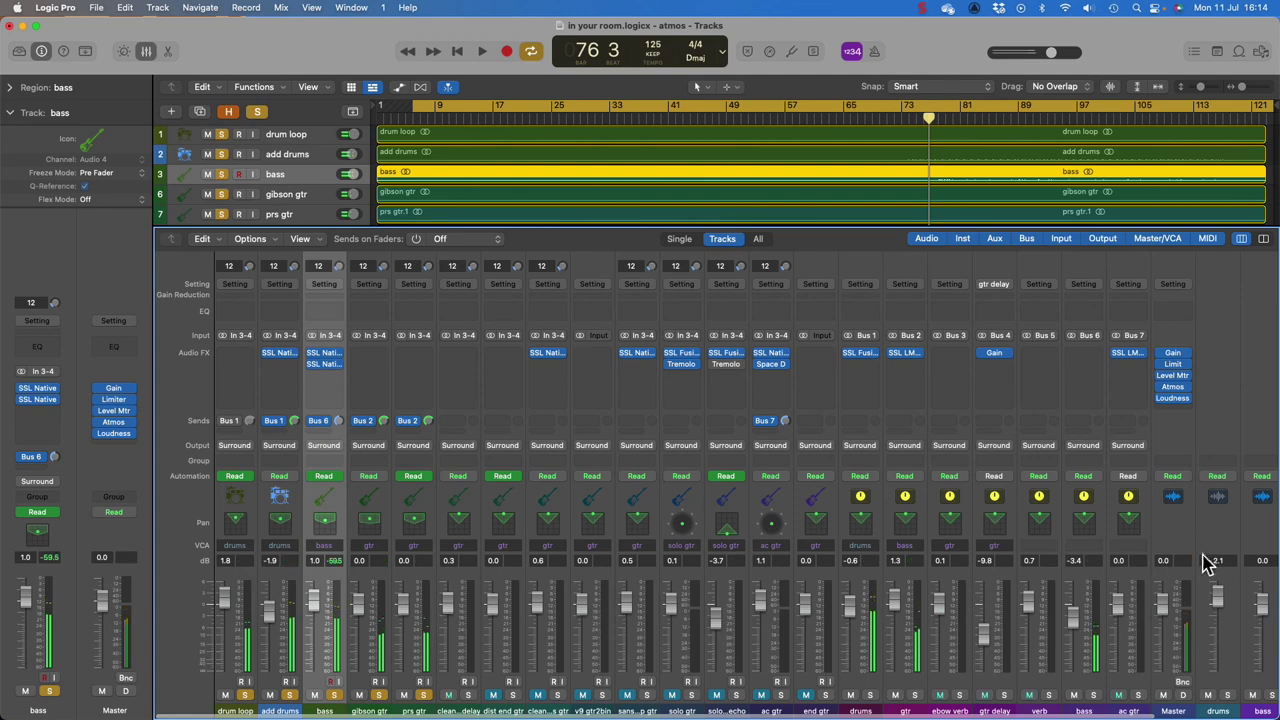
{"action": "key", "text": "space"}
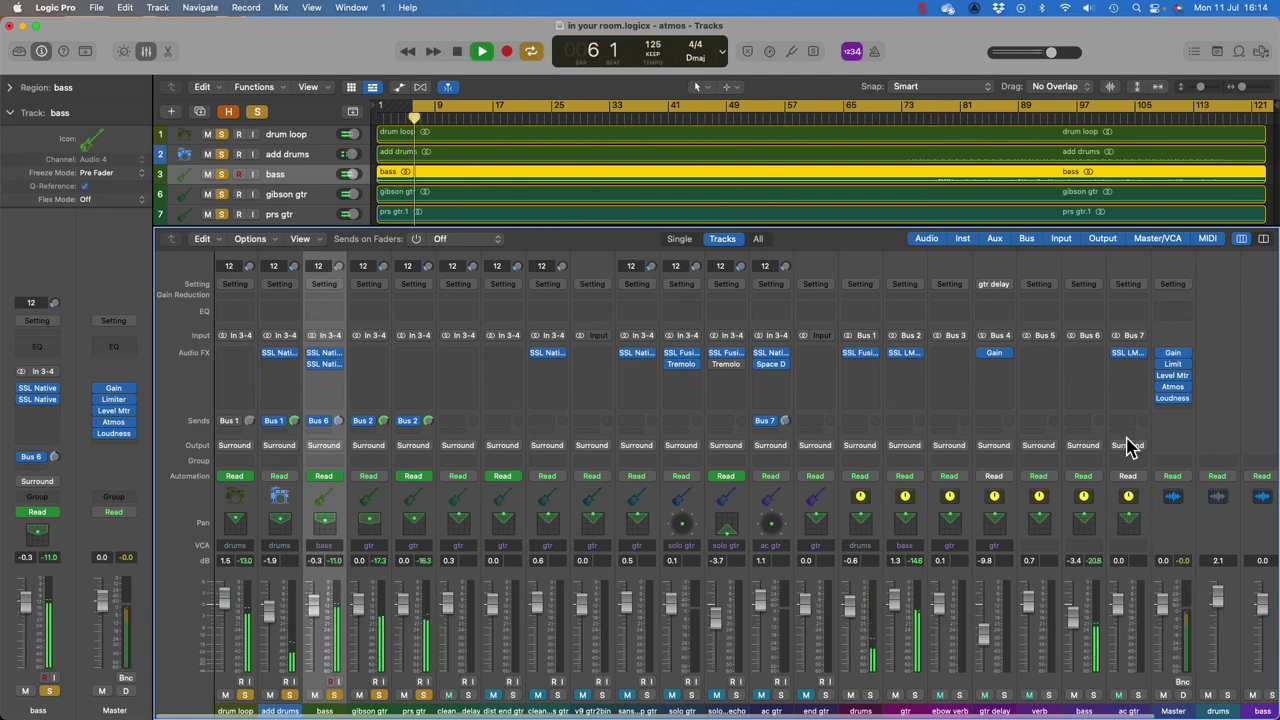
{"action": "scroll", "coordinate": [600, 585], "scroll_direction": "right", "scroll_amount": 1}
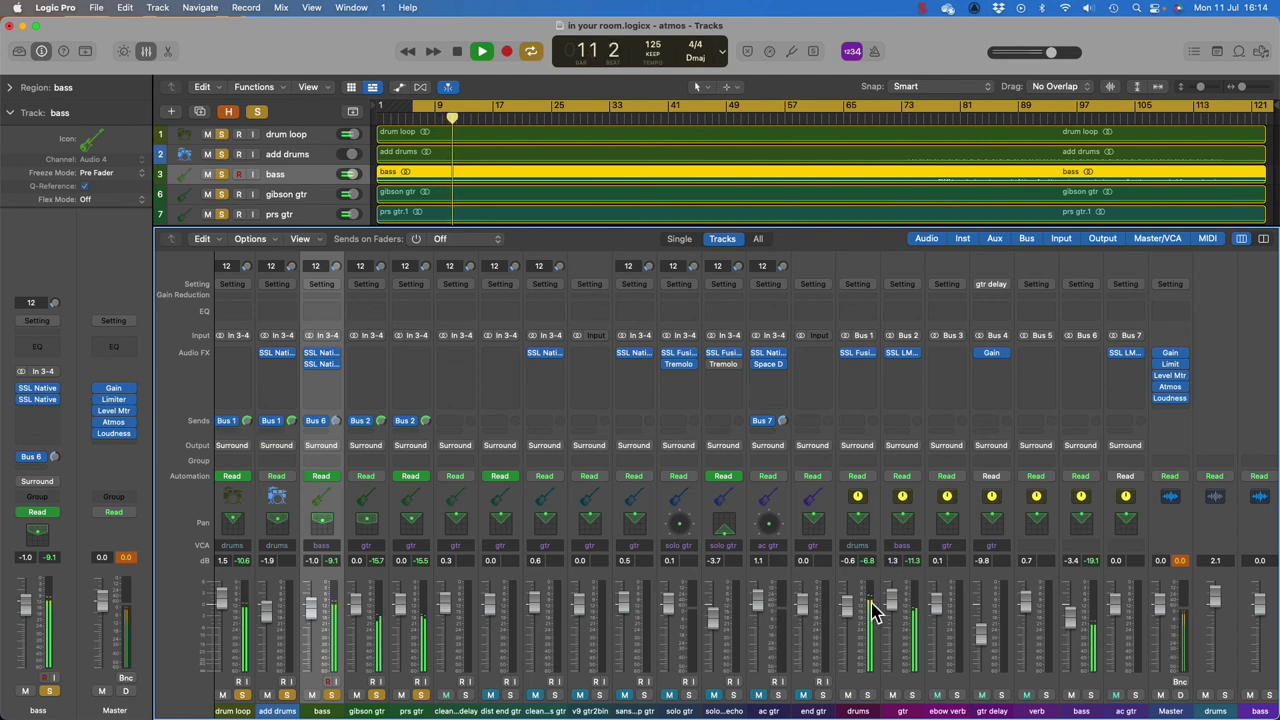
Step: Select the drums bus channel and restart playback from bar 6
{"action": "key", "text": "space"}
{"action": "left_click", "coordinate": [868, 712]}
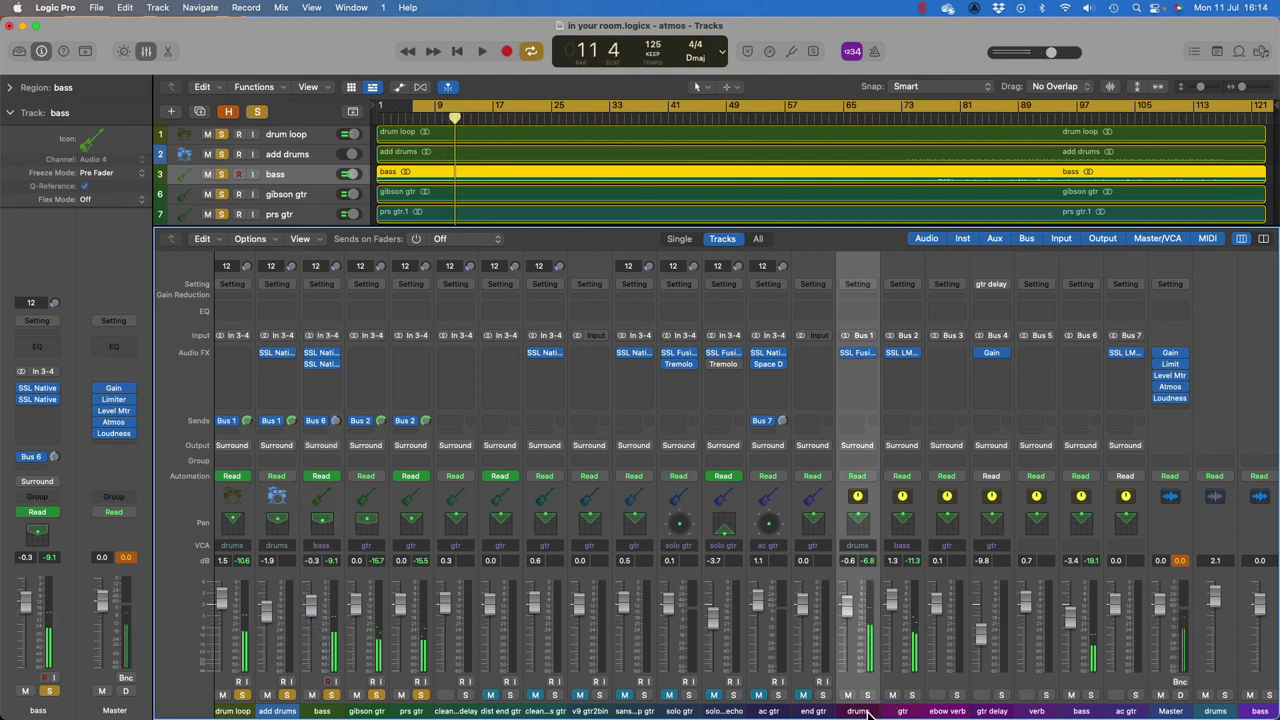
{"action": "key", "text": "space"}
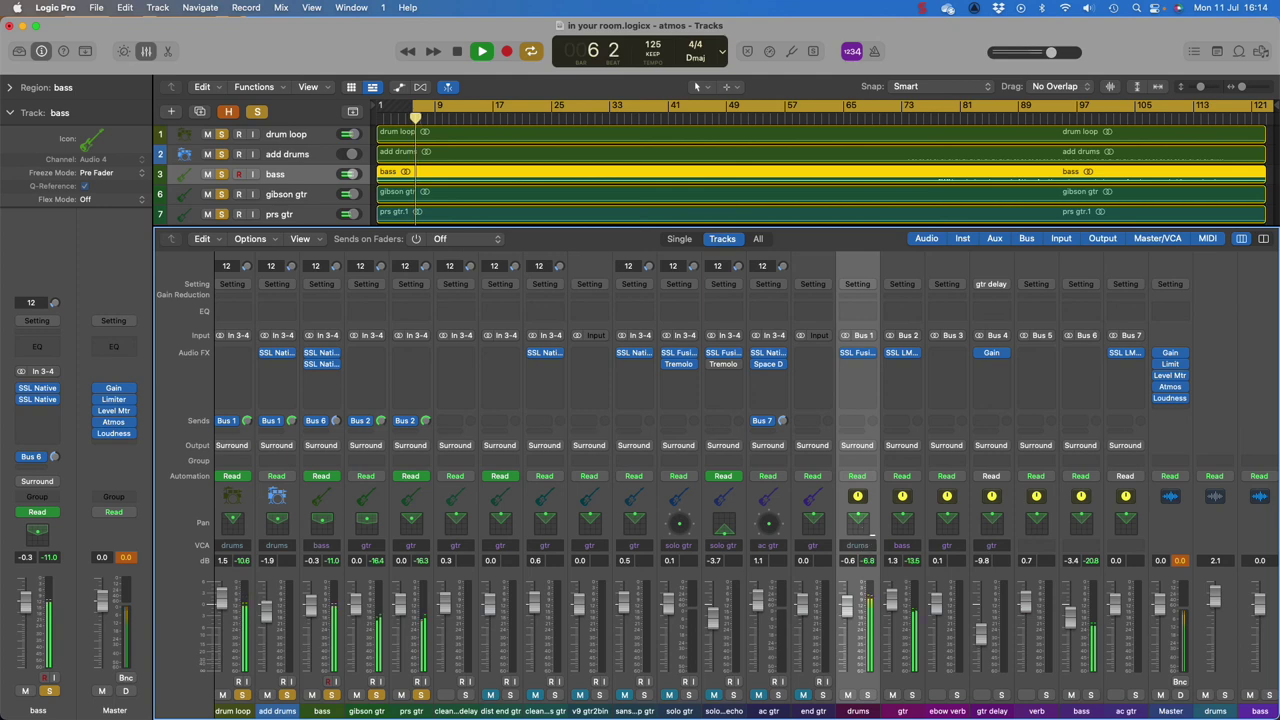
Step: Widen the drums bus object to about 113° spread with size +17, nudge it slightly right, then stop playback
{"action": "double_click", "coordinate": [862, 526]}
{"action": "left_click_drag", "start_coordinate": [660, 314], "coordinate": [625, 360]}
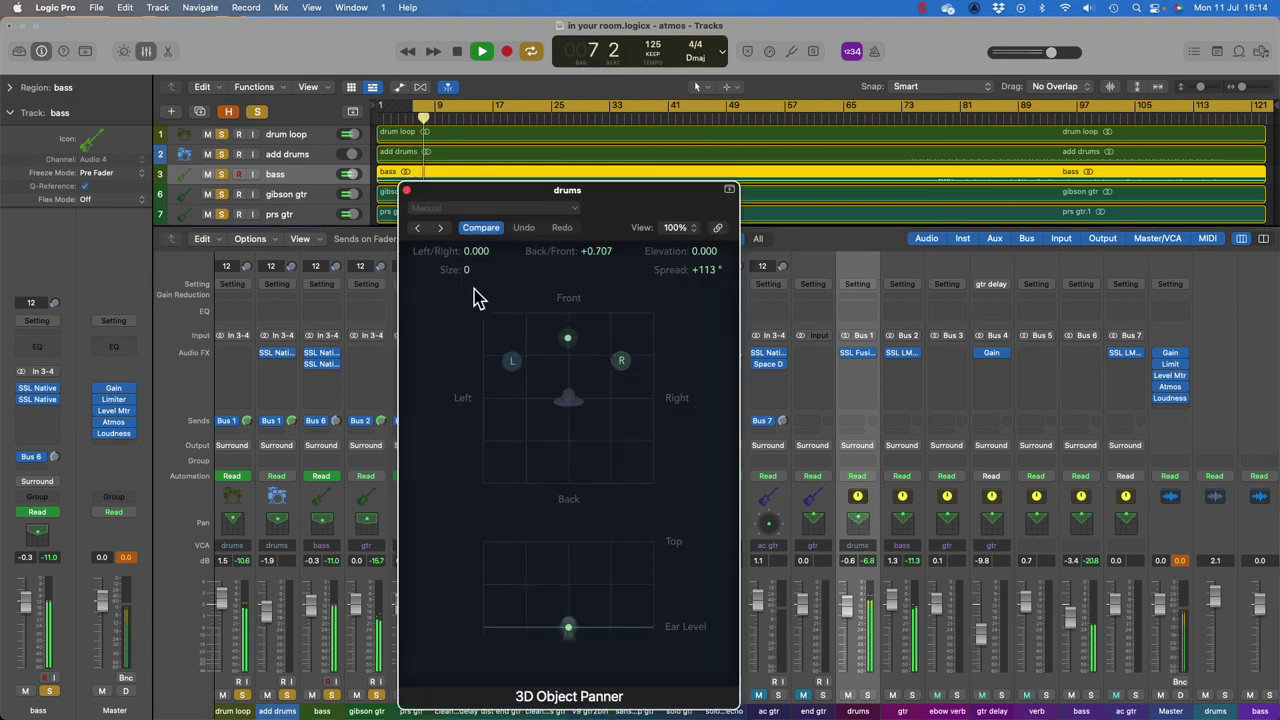
{"action": "left_click_drag", "start_coordinate": [471, 272], "coordinate": [471, 262]}
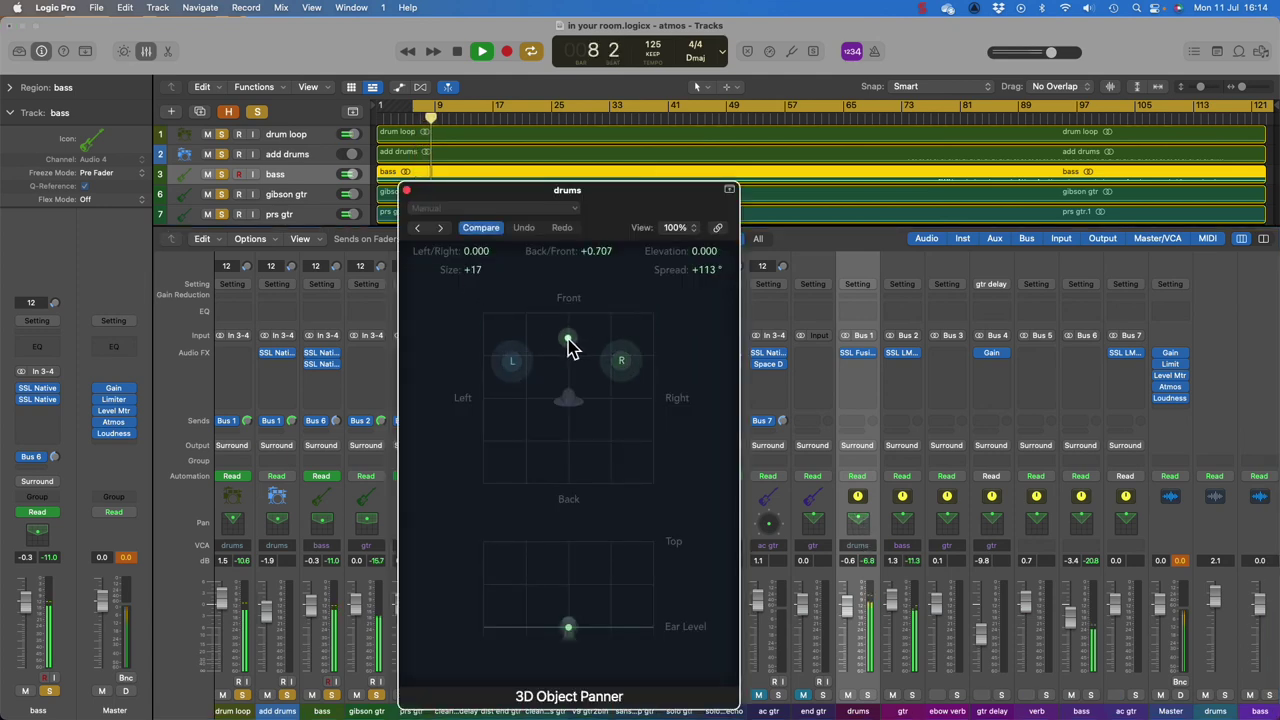
{"action": "left_click_drag", "start_coordinate": [567, 338], "coordinate": [570, 340]}
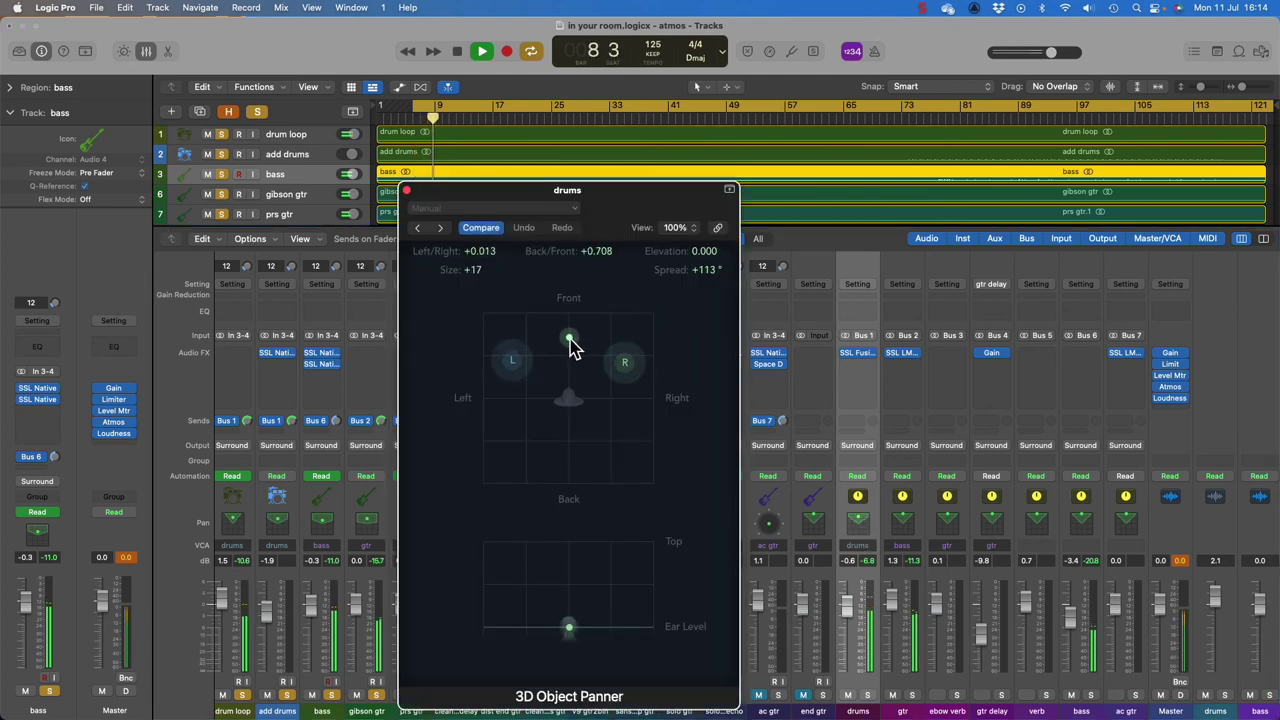
{"action": "left_click", "coordinate": [407, 191]}
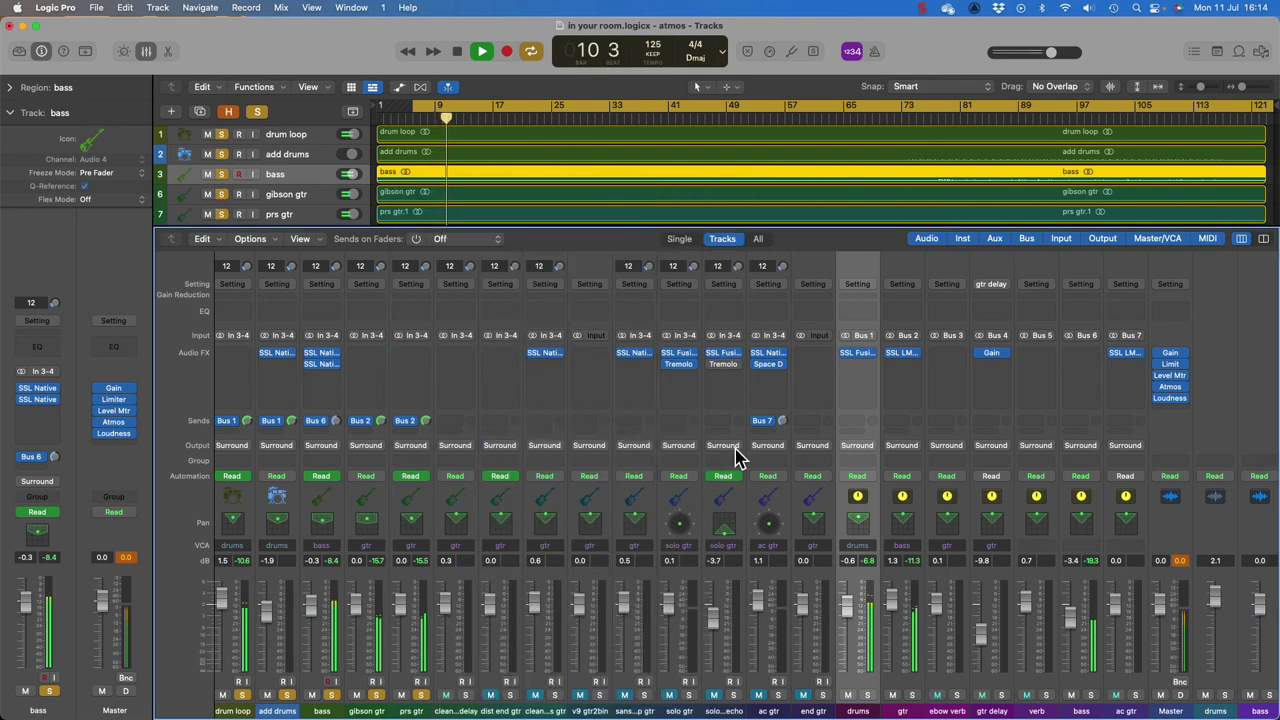
{"action": "key", "text": "space"}
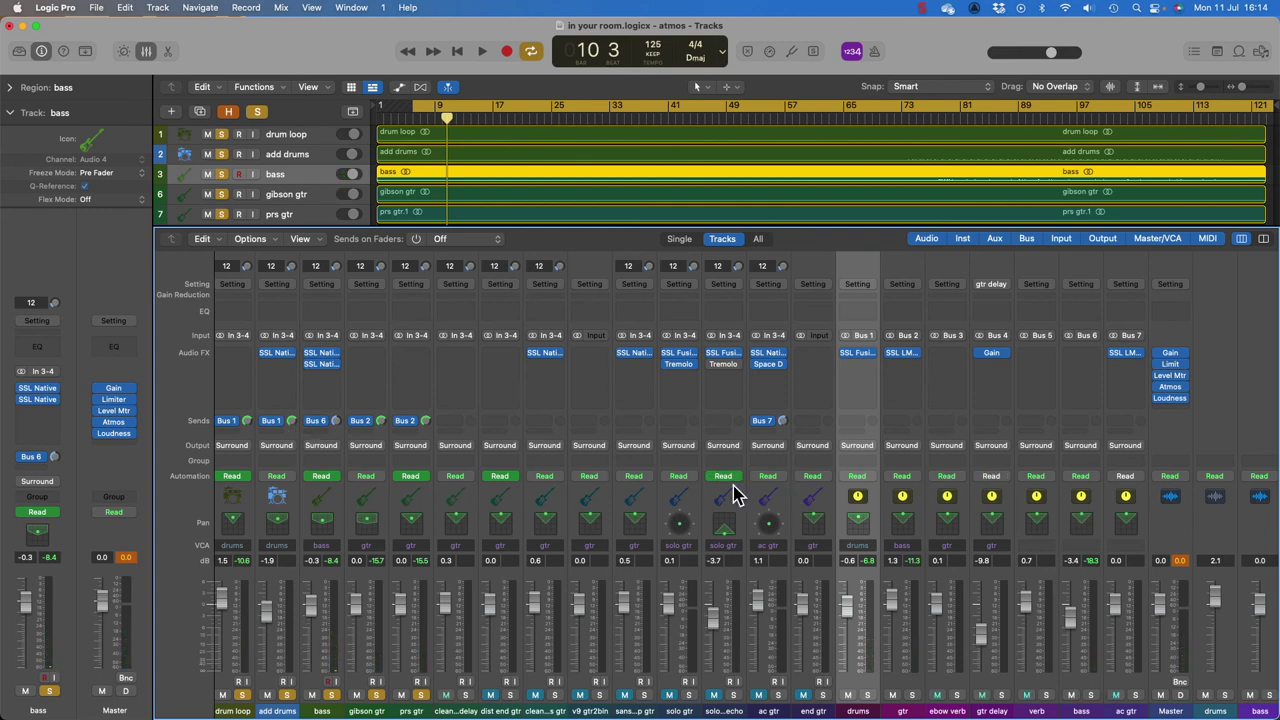
{"action": "scroll", "coordinate": [733, 492], "scroll_direction": "left", "scroll_amount": 1}
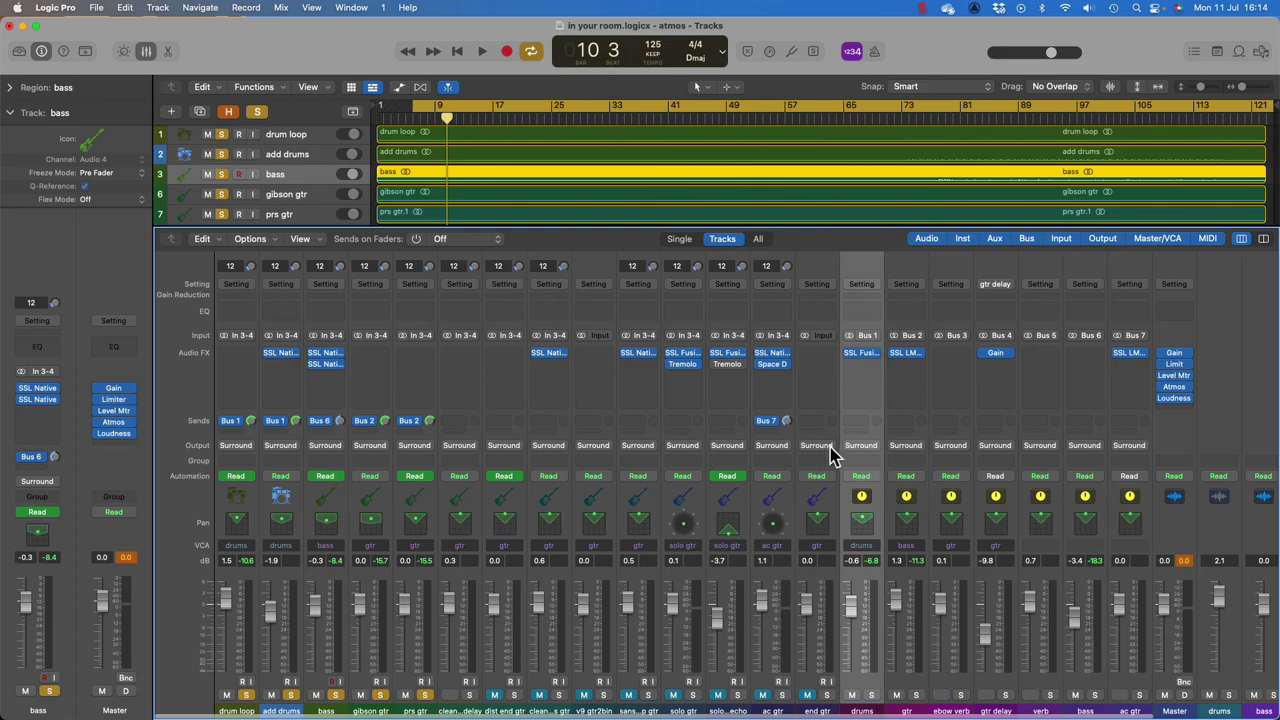